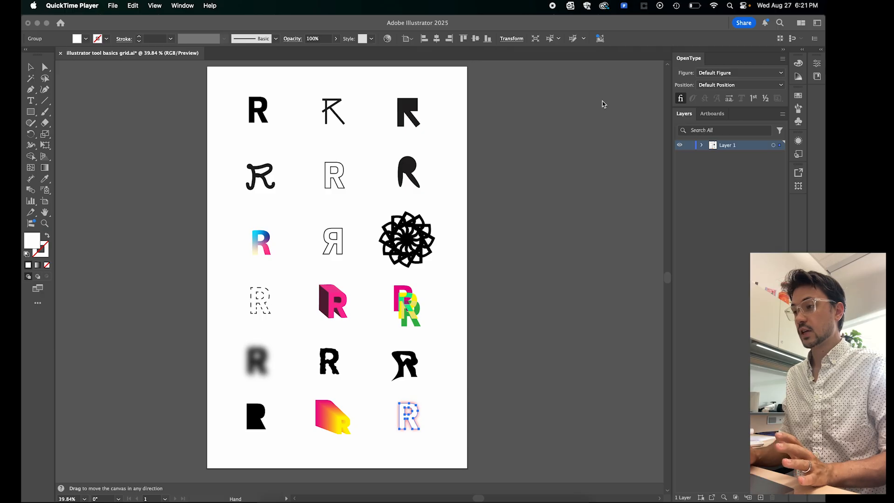
- Open Illustrator 2025 from Creative Cloud, and close the illustrator tool basics grid document with its changes saved
{"action": "left_click", "coordinate": [603, 7]}
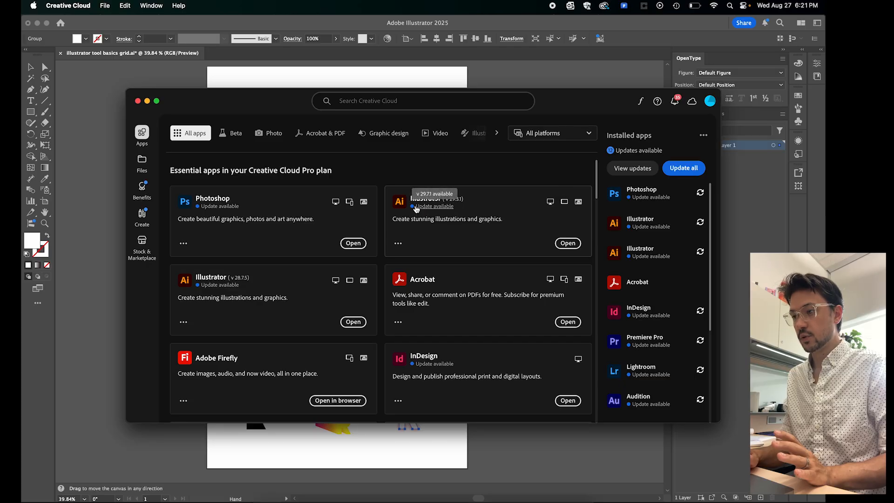
{"action": "left_click", "coordinate": [568, 243]}
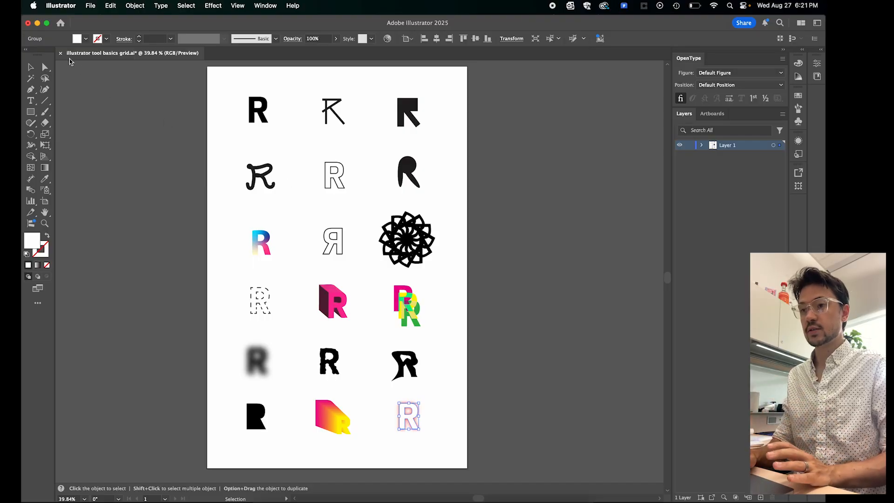
{"action": "left_click", "coordinate": [60, 53]}
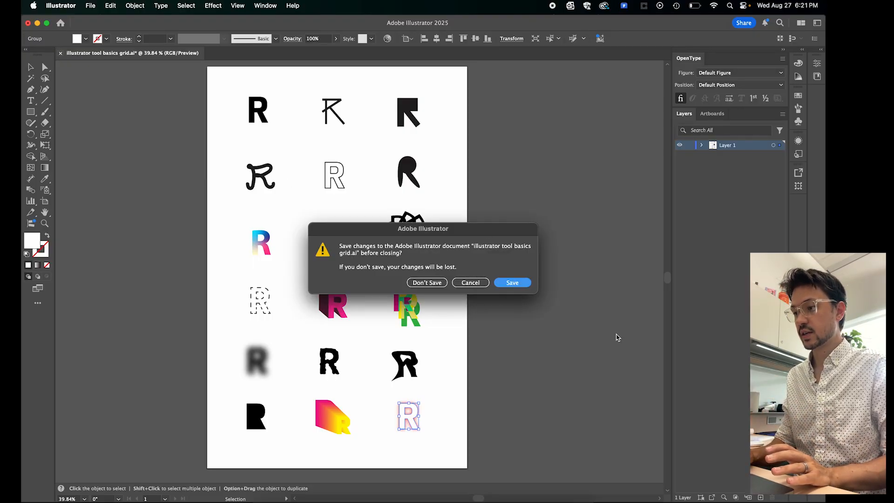
{"action": "left_click", "coordinate": [516, 286]}
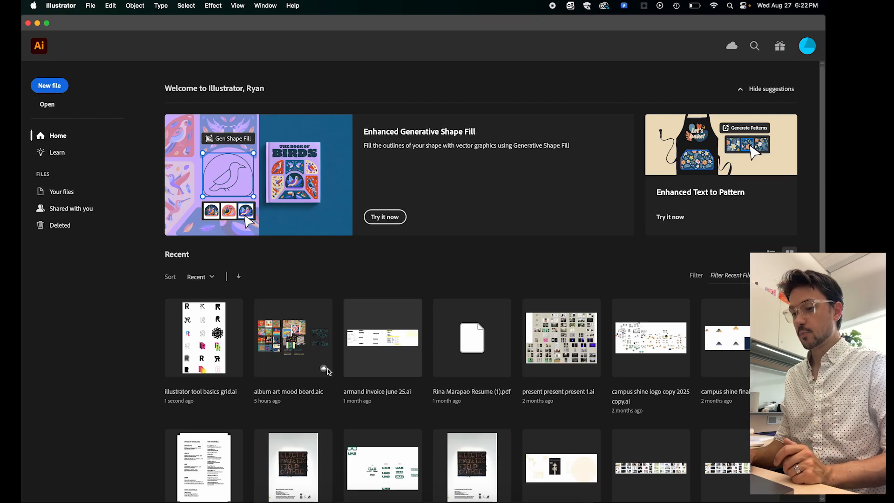
- Switch to Finder and look for Adobe Illustrator 2025 in the Applications folder, returning to Illustrator
{"action": "left_click", "coordinate": [256, 502]}
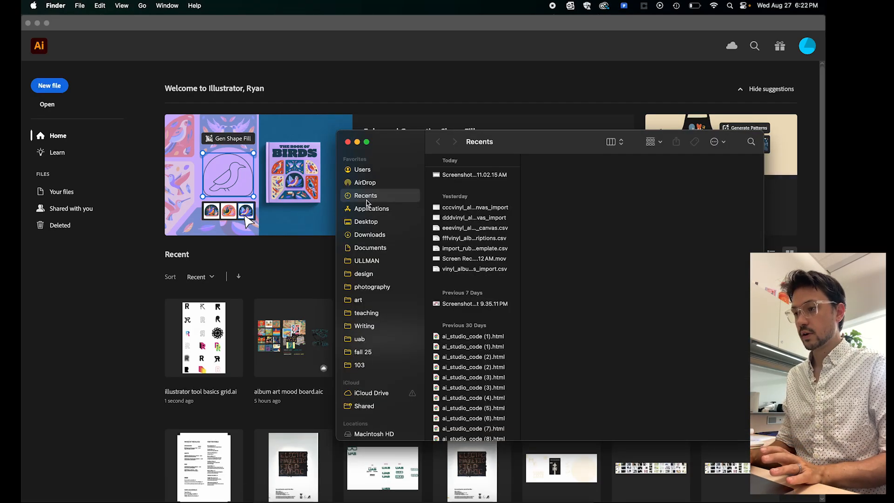
{"action": "left_click", "coordinate": [368, 208]}
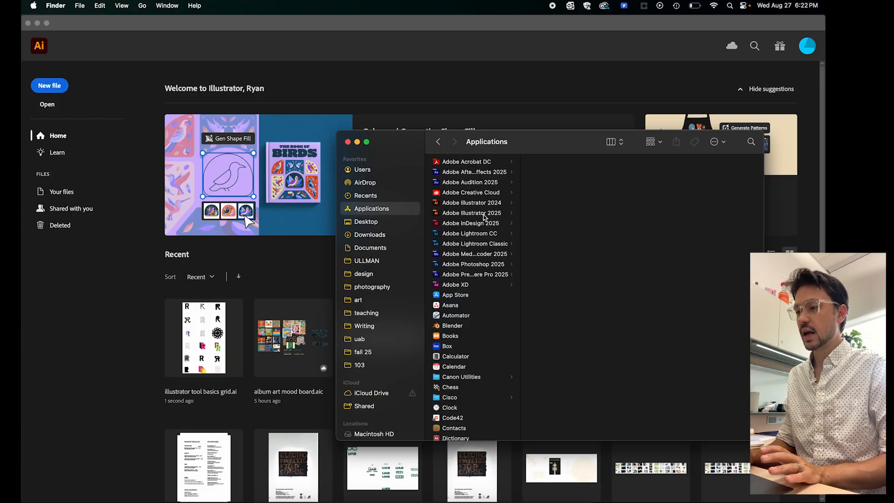
{"action": "left_click", "coordinate": [329, 74]}
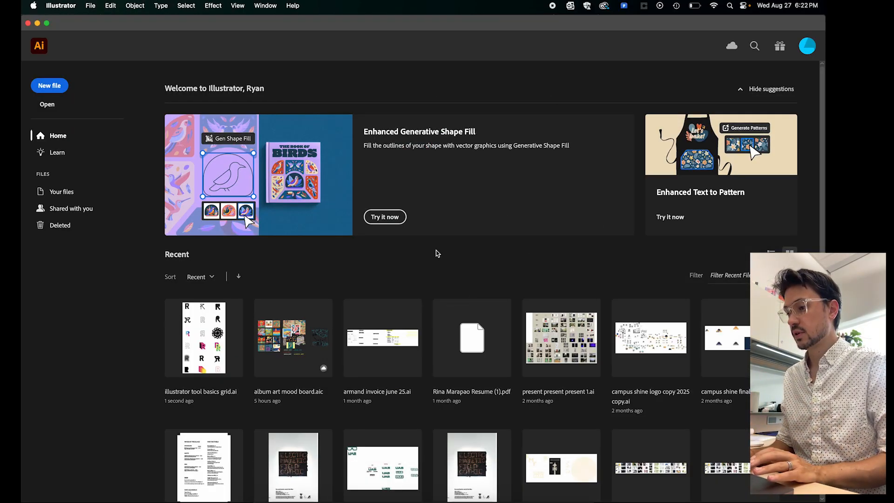
- Start a new document and name it "basic tool grid"
{"action": "left_click", "coordinate": [49, 87]}
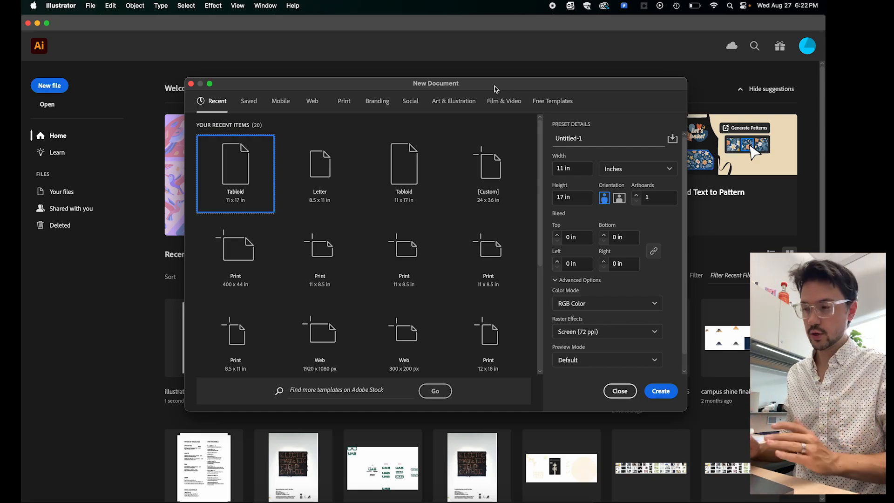
{"action": "left_click", "coordinate": [591, 139]}
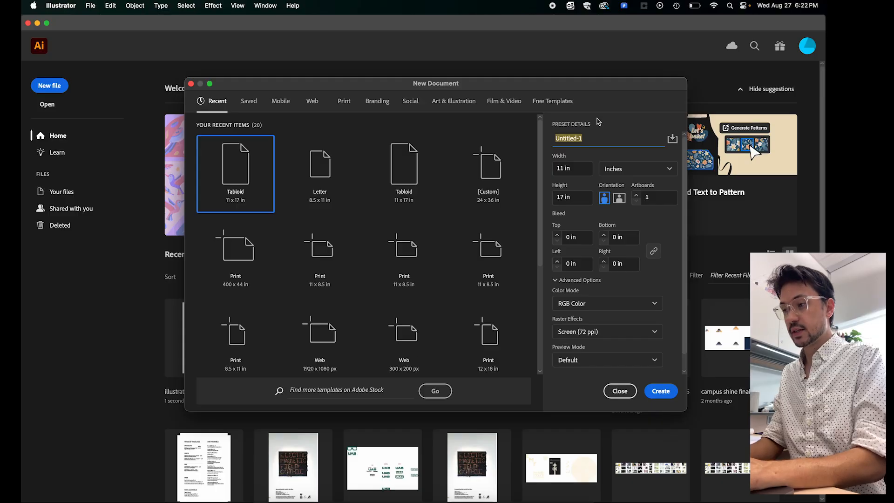
{"action": "type", "text": "basi"}
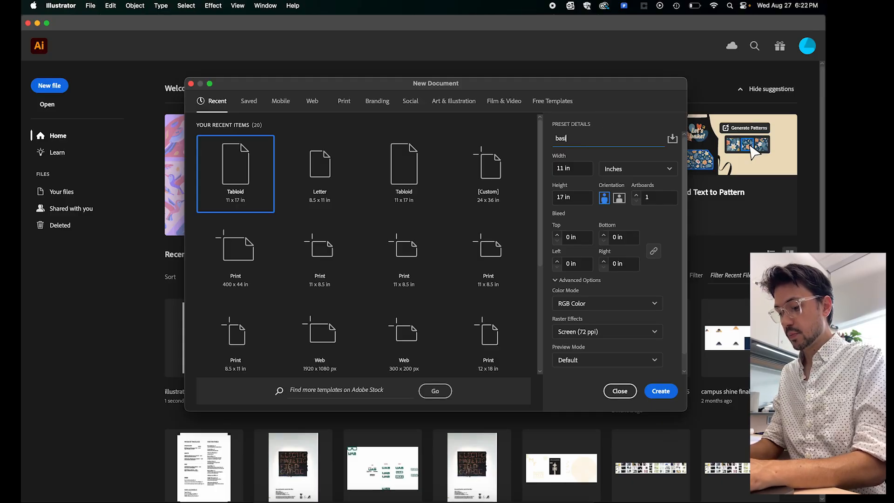
{"action": "type", "text": "c tool grid"}
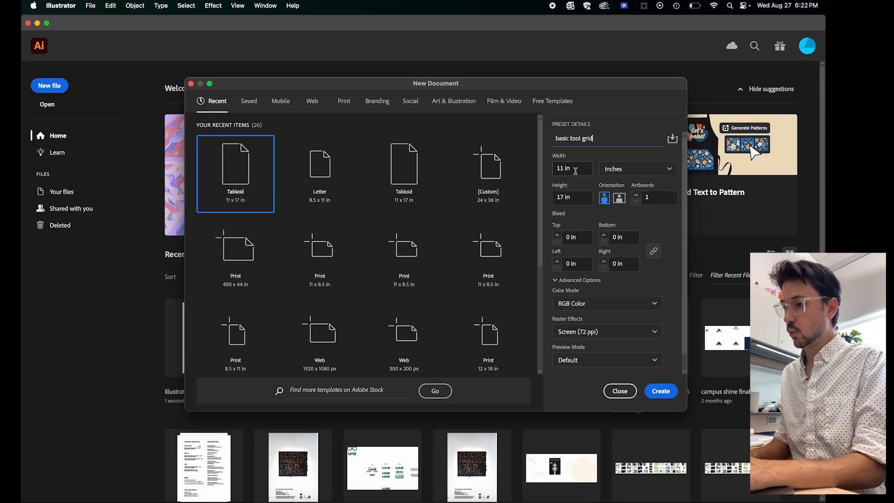
- Create the 11 x 17 in Tabloid document with units kept in Inches and the color mode kept at RGB Color
{"action": "left_click", "coordinate": [626, 172]}
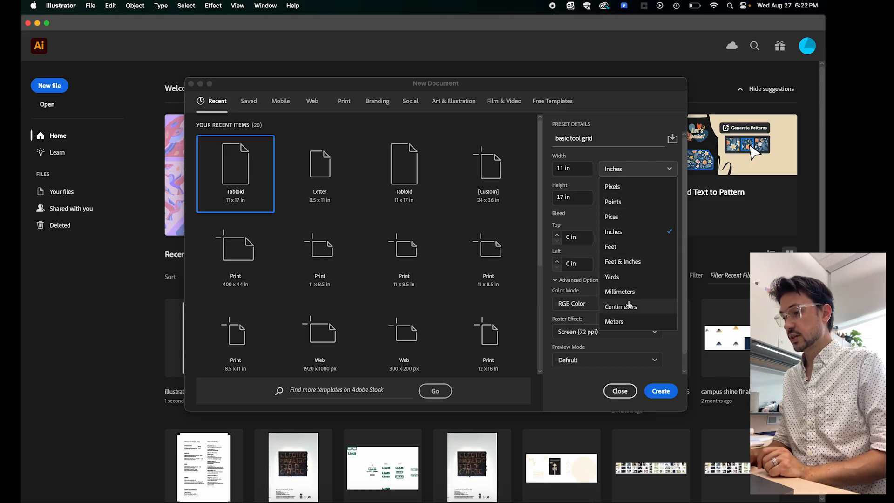
{"action": "left_click", "coordinate": [632, 233]}
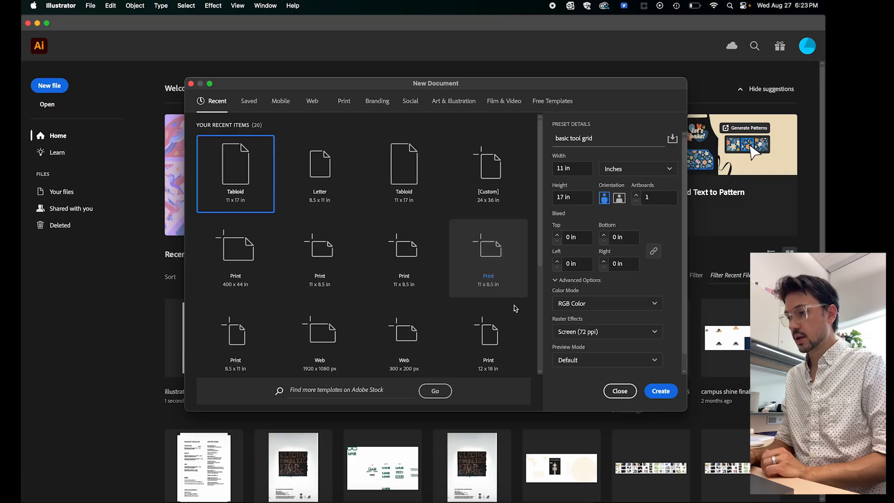
{"action": "left_click", "coordinate": [597, 308]}
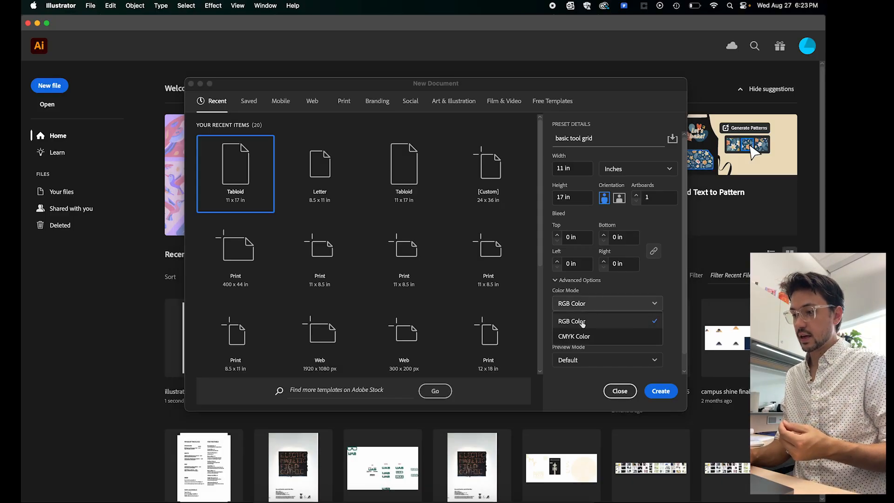
{"action": "left_click", "coordinate": [613, 285]}
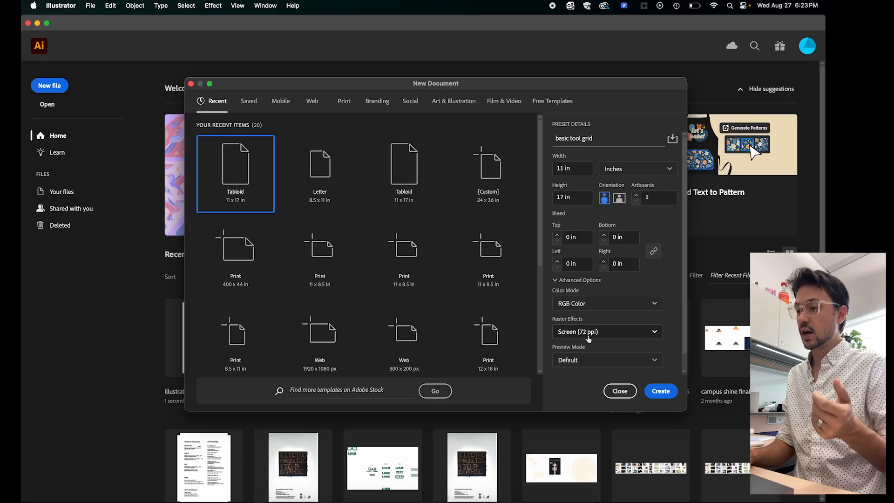
{"action": "scroll", "coordinate": [615, 322], "scroll_direction": "down", "scroll_amount": 1}
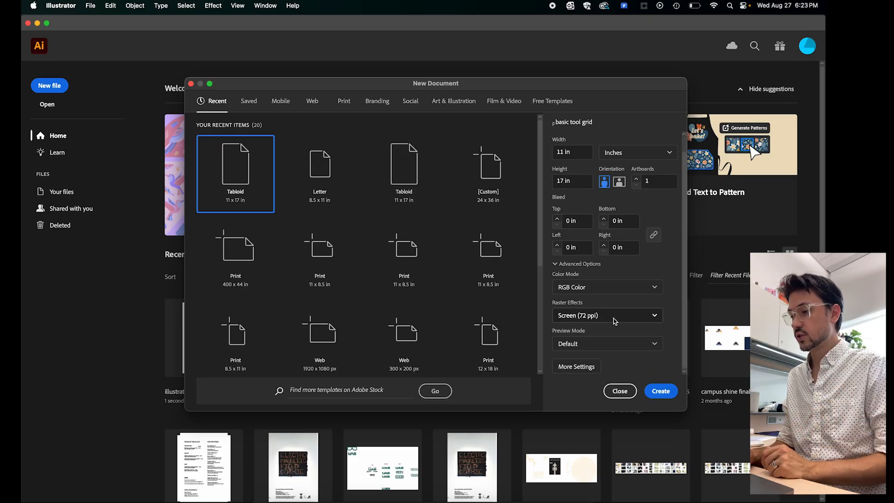
{"action": "left_click", "coordinate": [657, 391]}
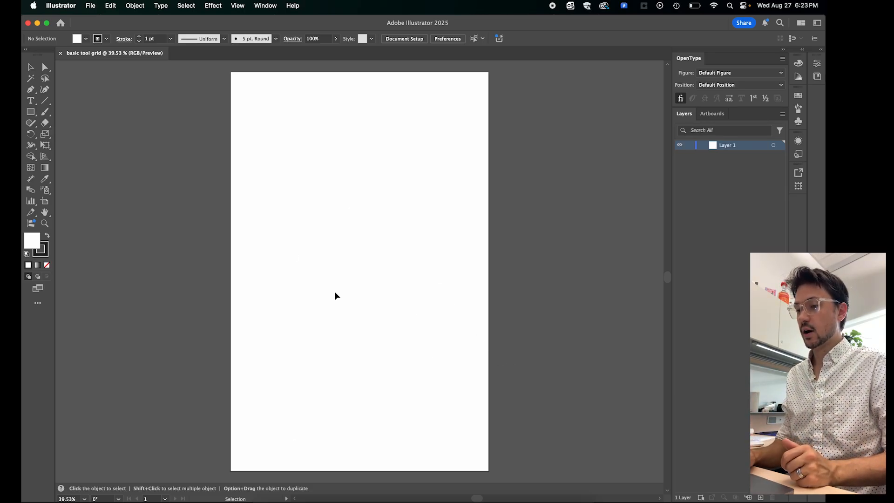
- Reopen the recent file illustrator tool basics grid.ai
{"action": "left_click", "coordinate": [90, 6]}
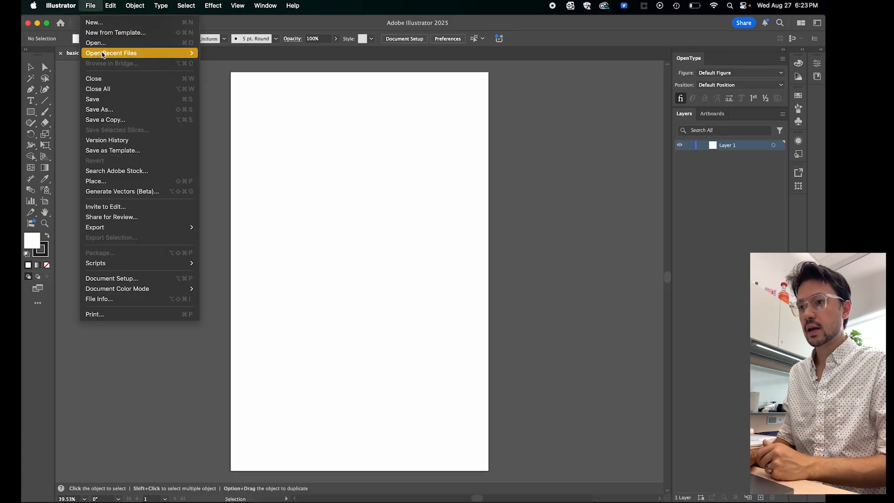
{"action": "mouse_move", "coordinate": [102, 55]}
{"action": "left_click", "coordinate": [221, 59]}
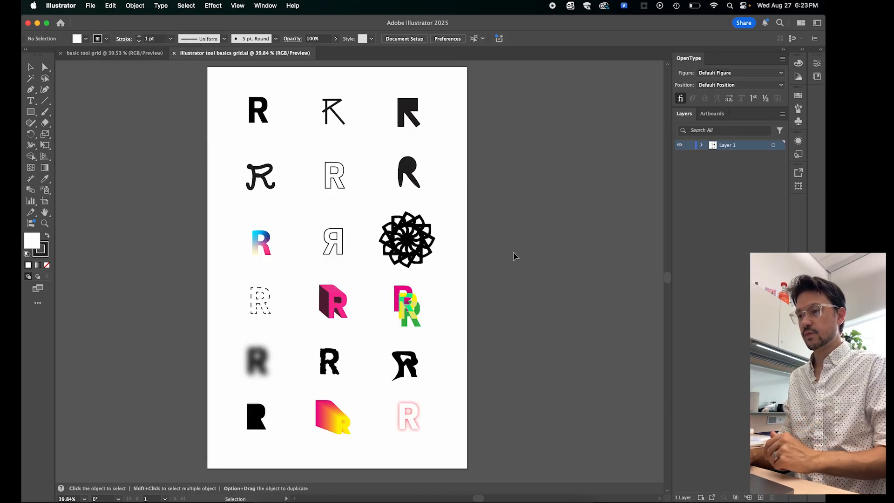
{"action": "scroll", "coordinate": [501, 267], "scroll_direction": "left", "scroll_amount": 1}
{"action": "scroll", "coordinate": [502, 267], "scroll_direction": "up", "scroll_amount": 1}
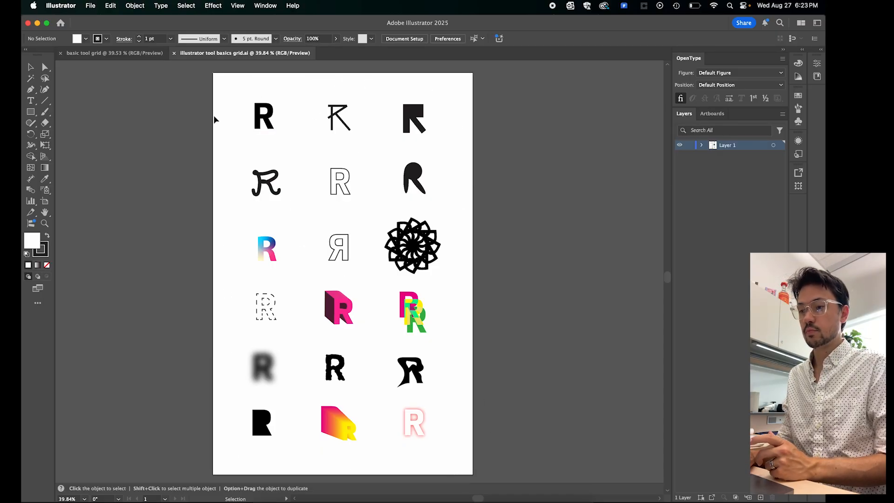
- Add a second blank artboard beside the letter grid artboard
{"action": "left_click", "coordinate": [712, 114]}
{"action": "left_click", "coordinate": [761, 497]}
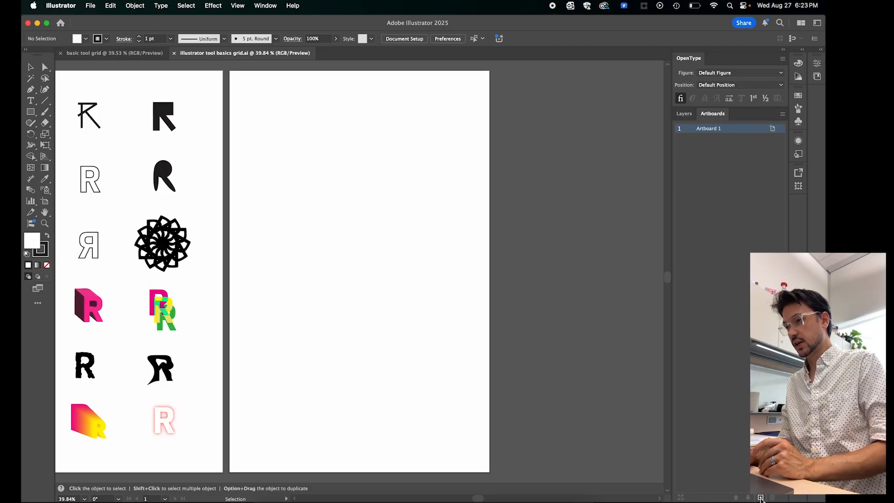
{"action": "scroll", "coordinate": [364, 342], "scroll_direction": "left", "scroll_amount": 5}
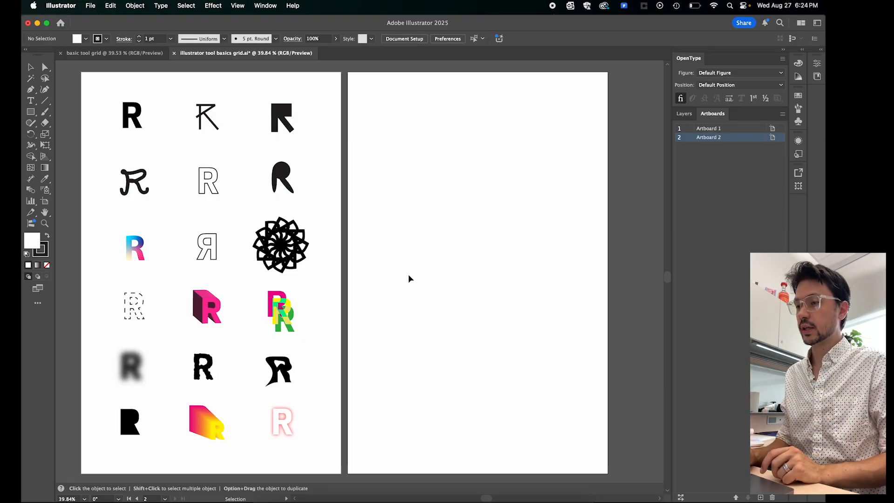
- Draw a small square text frame near the upper-left corner of Artboard 2 with the Type tool and enter "R"
{"action": "left_click", "coordinate": [140, 125]}
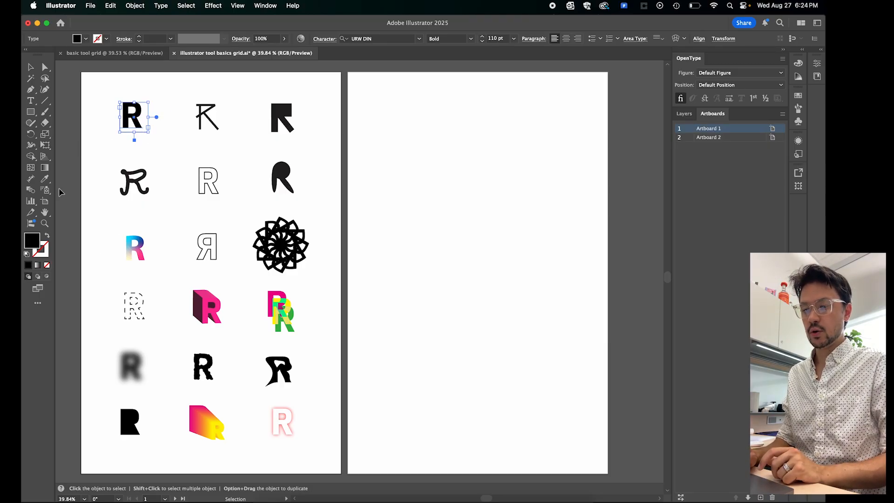
{"action": "left_click", "coordinate": [31, 102]}
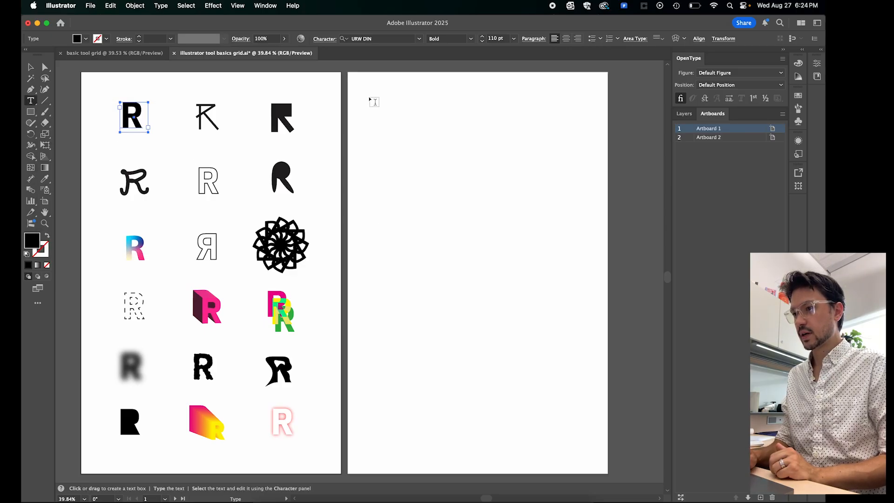
{"action": "left_click_drag", "start_coordinate": [368, 96], "coordinate": [415, 141]}
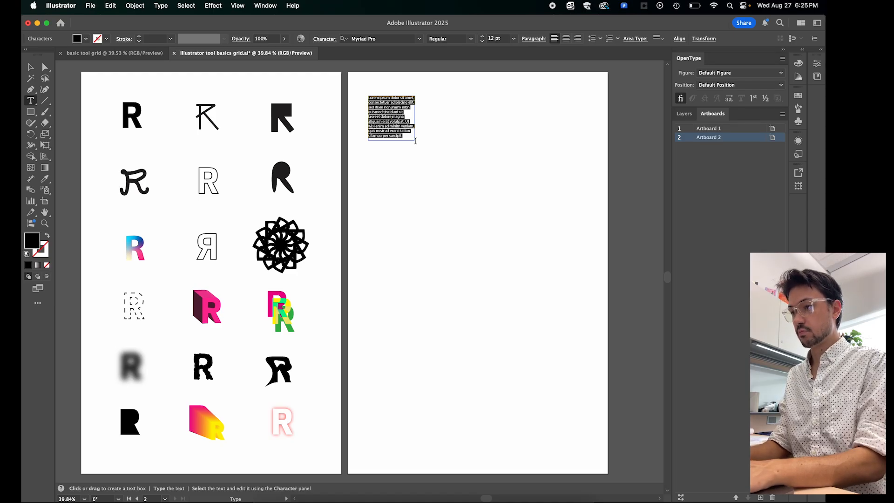
{"action": "type", "text": "R"}
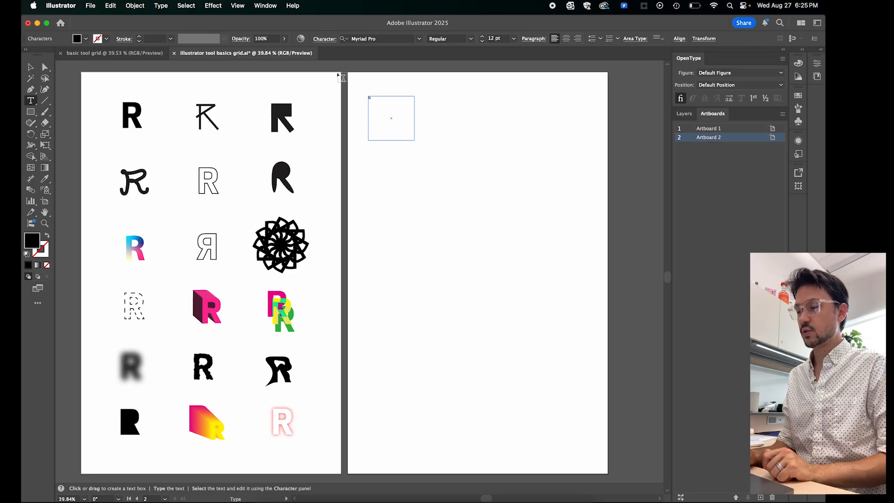
- Set the workspace to Essentials Classic
{"action": "left_click", "coordinate": [817, 26]}
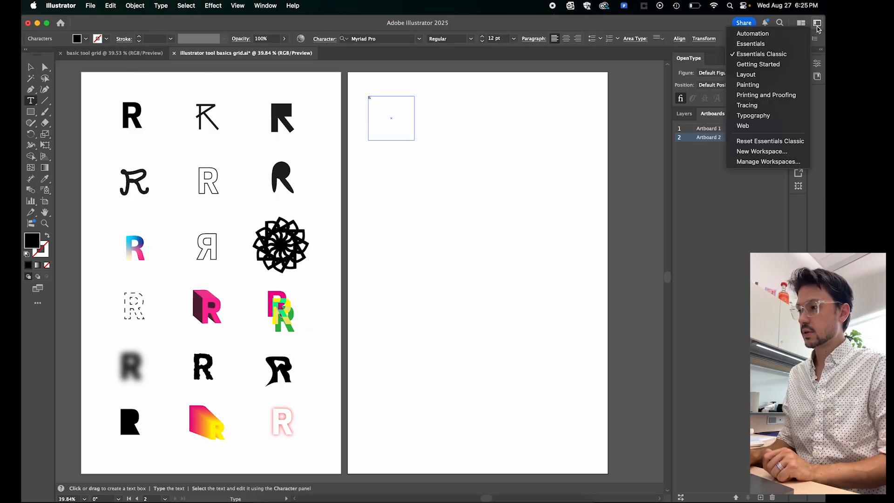
{"action": "left_click", "coordinate": [750, 44]}
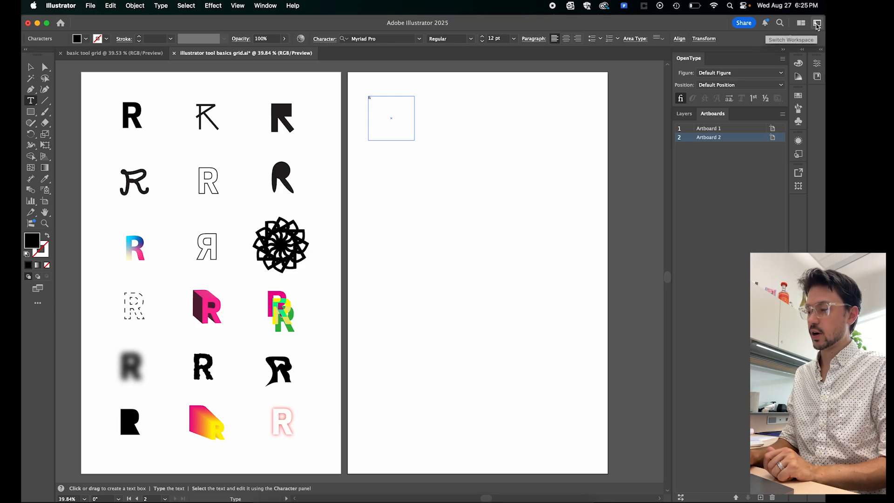
{"action": "left_click", "coordinate": [817, 23]}
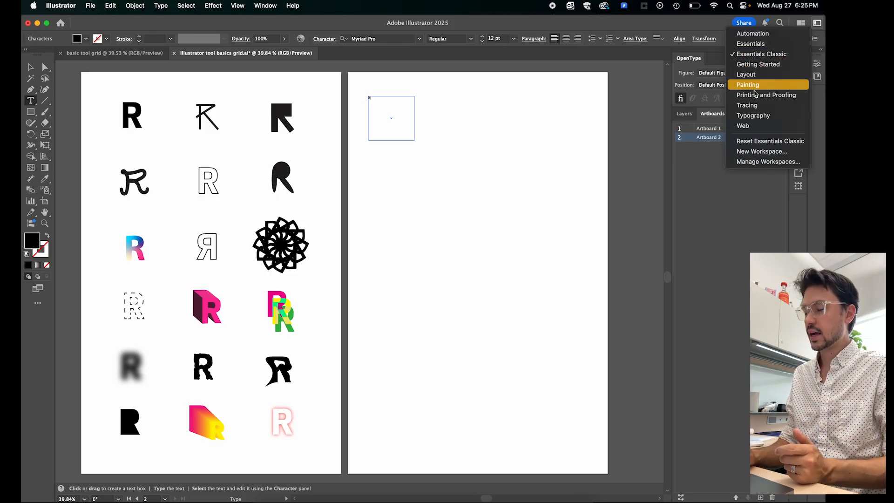
{"action": "left_click", "coordinate": [789, 56]}
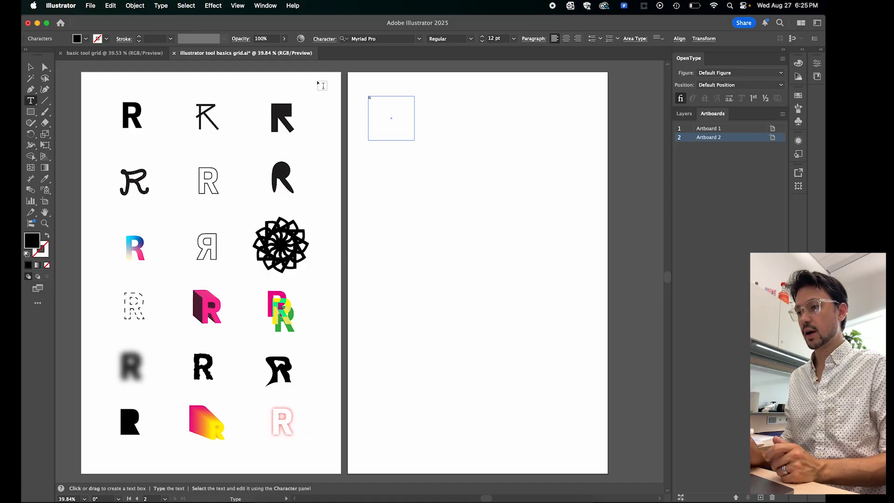
- Move the R text frame slightly right and down on Artboard 2, leaving it selected
{"action": "left_click", "coordinate": [29, 68]}
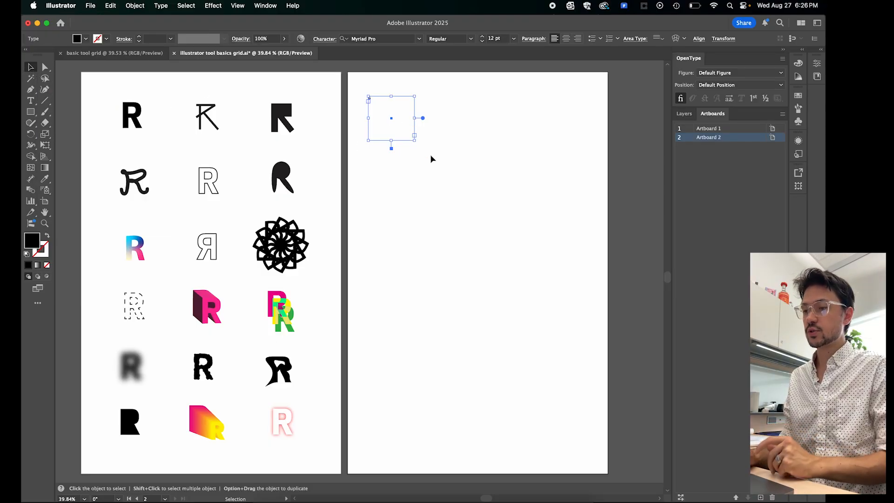
{"action": "left_click", "coordinate": [478, 132]}
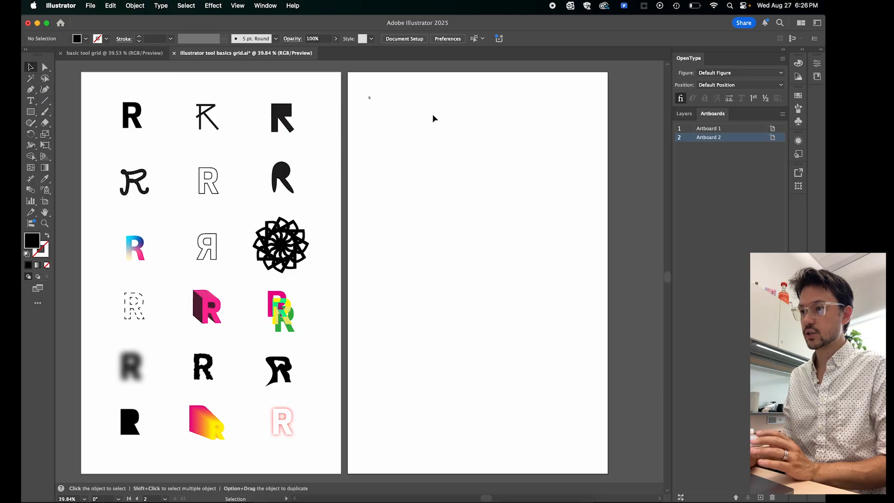
{"action": "mouse_move", "coordinate": [374, 100]}
{"action": "left_mouse_down"}
{"action": "mouse_move", "coordinate": [373, 130]}
{"action": "mouse_move", "coordinate": [392, 110]}
{"action": "mouse_move", "coordinate": [382, 100]}
{"action": "left_mouse_up"}
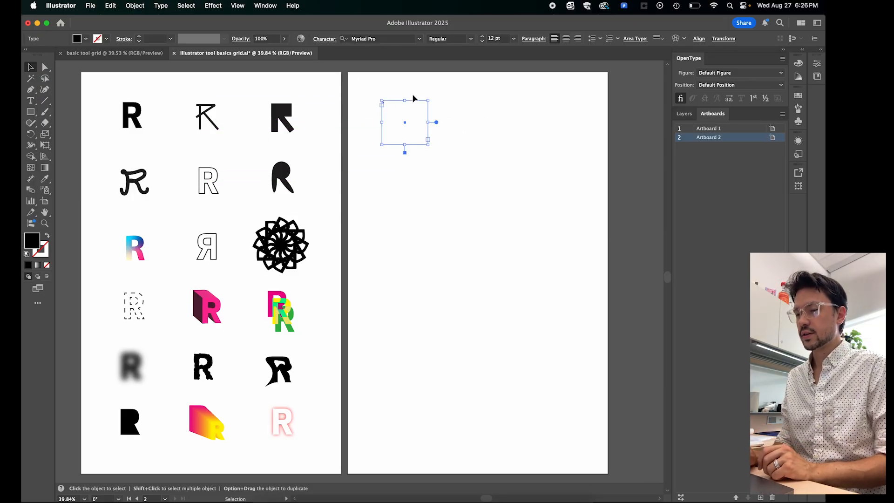
{"action": "left_click", "coordinate": [433, 86]}
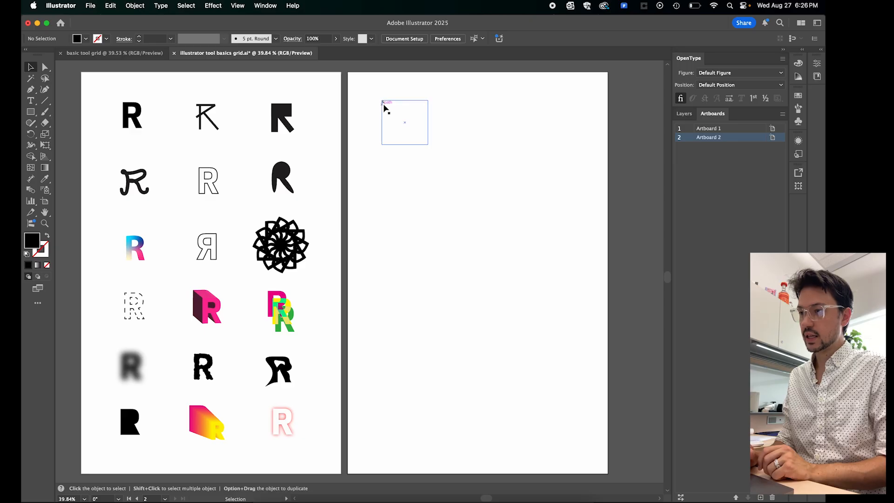
{"action": "left_click", "coordinate": [383, 103]}
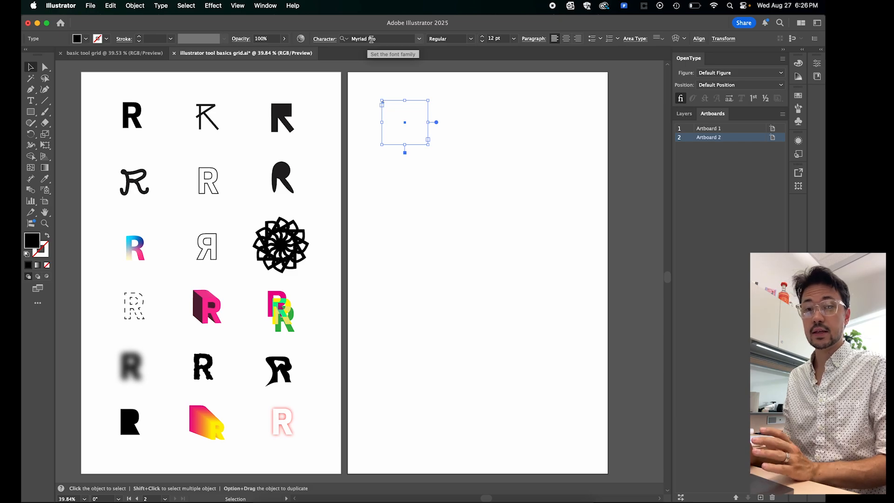
- Format the ampersand in the selected text frame as Bio Sans Bold at 144 pt
{"action": "left_click", "coordinate": [419, 41]}
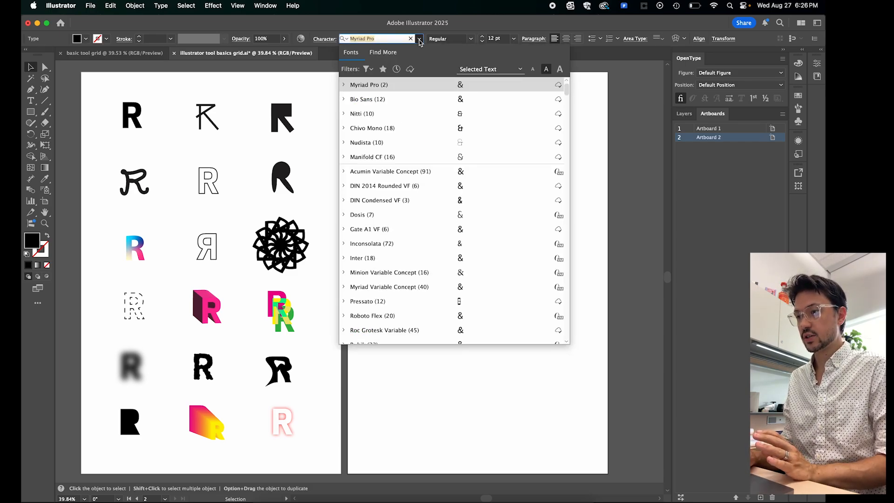
{"action": "left_click", "coordinate": [410, 103]}
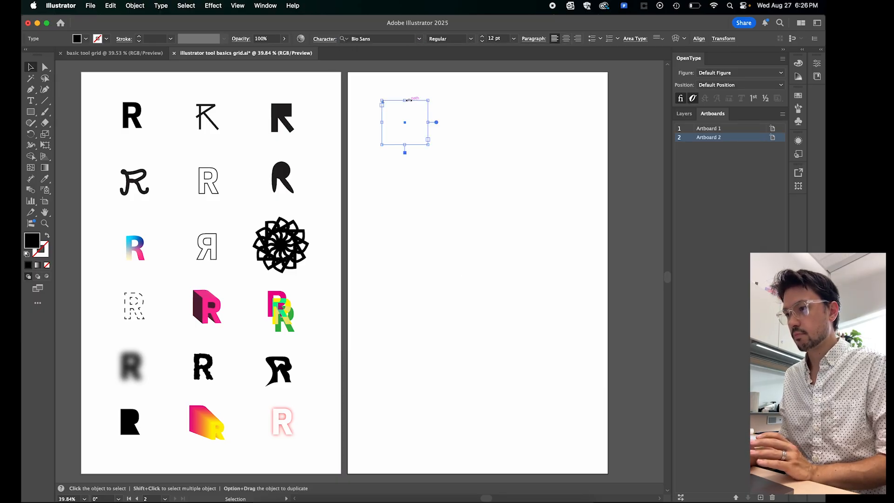
{"action": "left_click", "coordinate": [471, 39]}
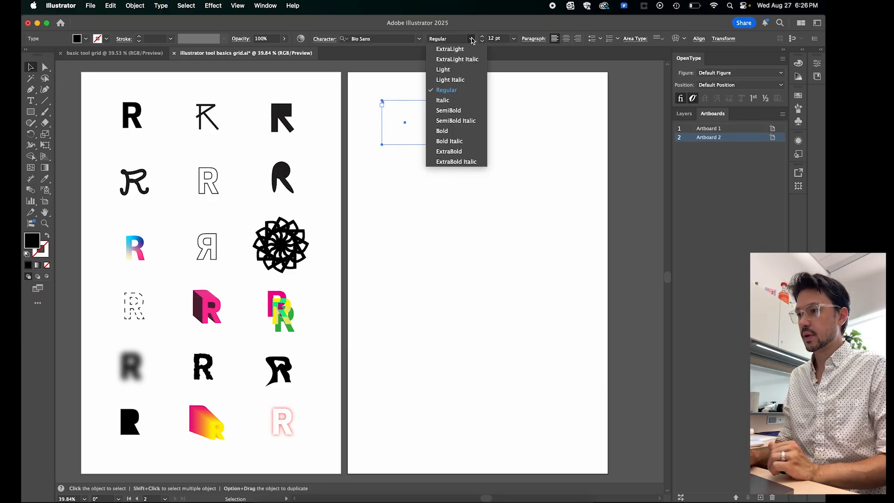
{"action": "left_click", "coordinate": [452, 151]}
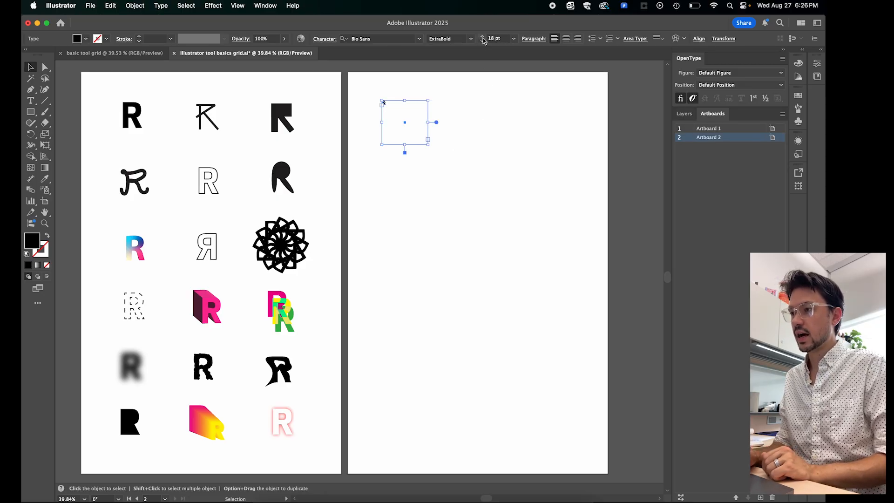
{"action": "left_click_drag", "start_coordinate": [483, 40], "coordinate": [482, 42]}
{"action": "left_click", "coordinate": [471, 38]}
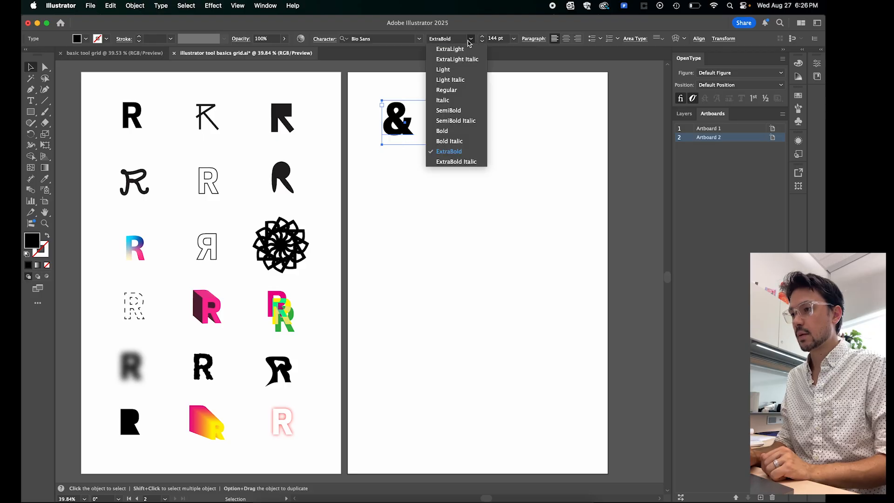
{"action": "left_click", "coordinate": [461, 131]}
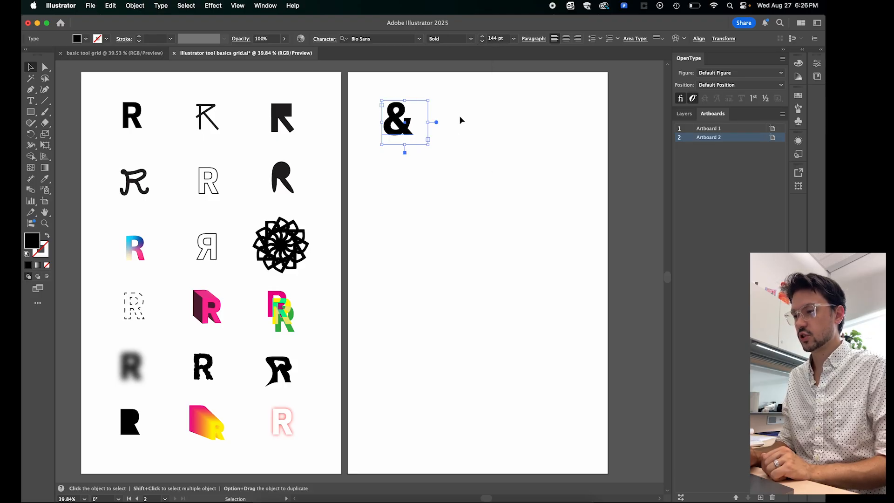
{"action": "left_click", "coordinate": [488, 146]}
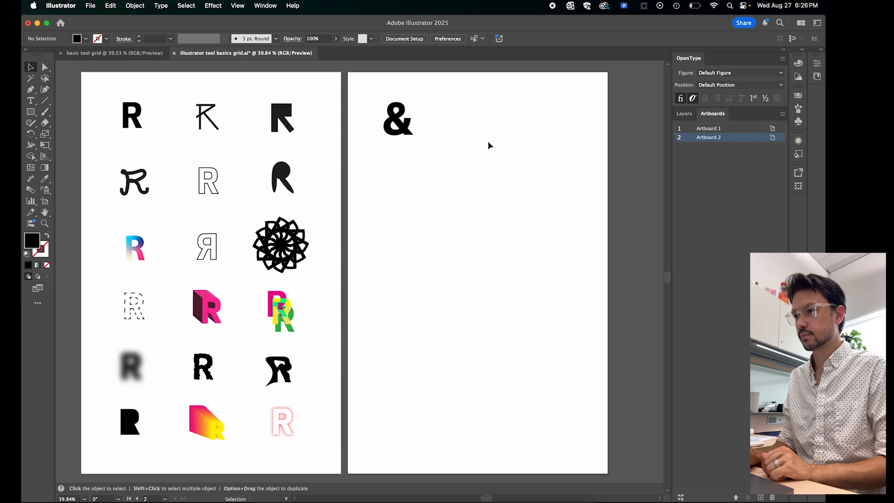
{"action": "left_click", "coordinate": [406, 127]}
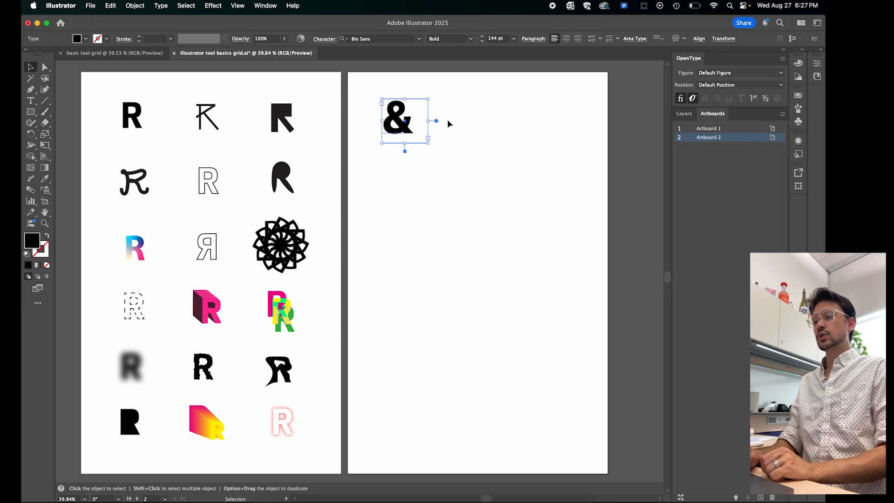
{"action": "left_click", "coordinate": [474, 151]}
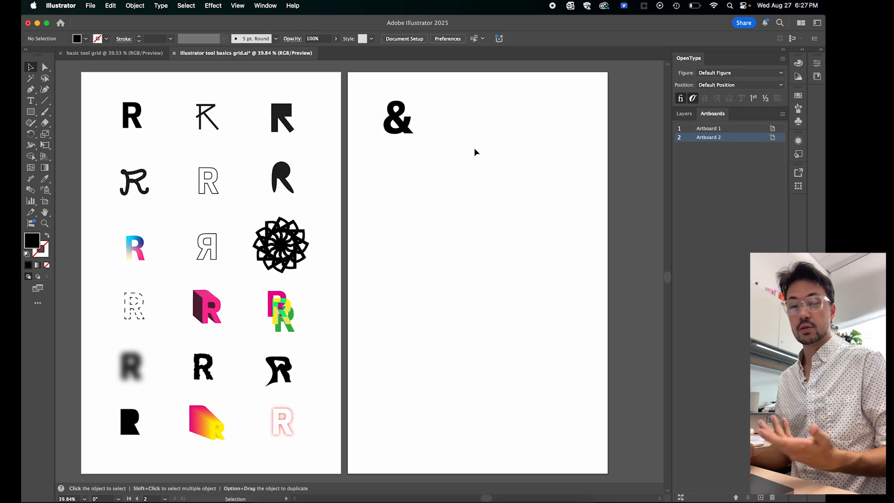
{"action": "left_click", "coordinate": [407, 127]}
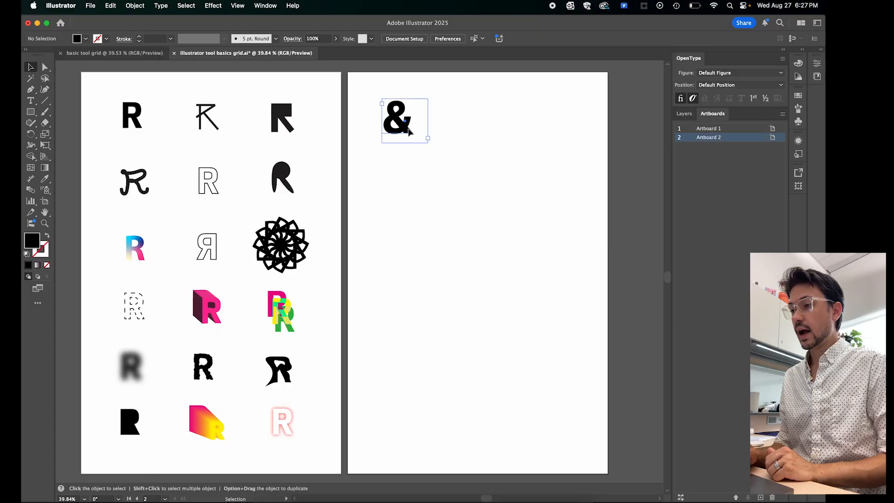
{"action": "left_click", "coordinate": [468, 132]}
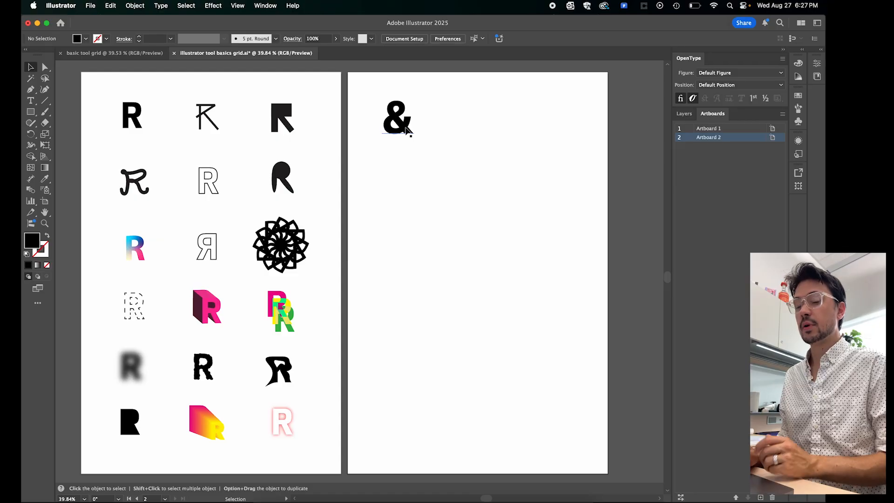
{"action": "left_click_drag", "start_coordinate": [406, 128], "coordinate": [408, 131]}
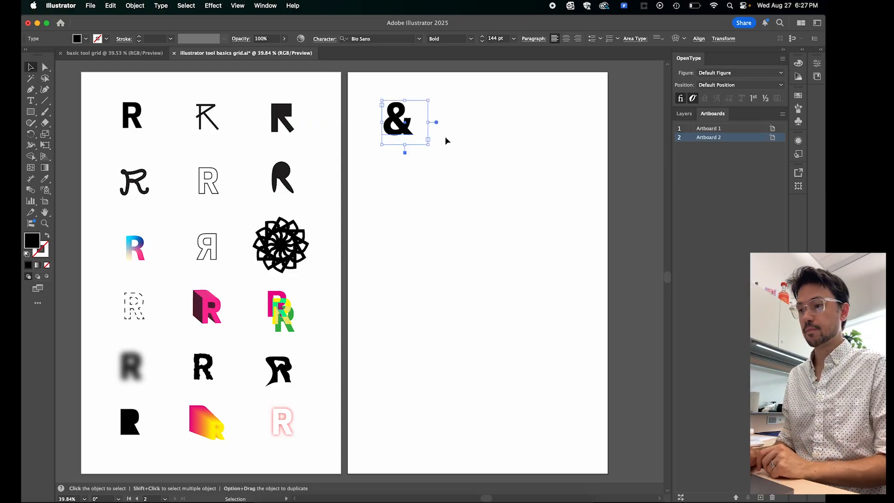
{"action": "left_click", "coordinate": [481, 149]}
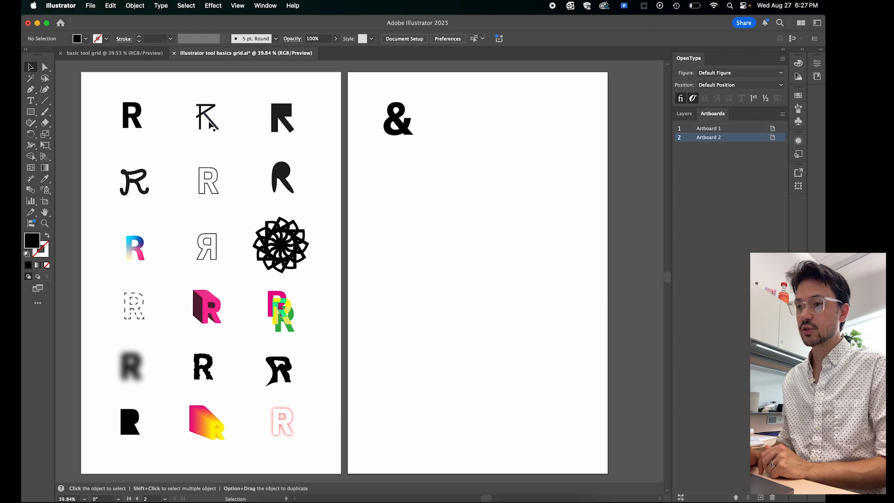
{"action": "mouse_move", "coordinate": [211, 124]}
{"action": "left_mouse_down"}
{"action": "mouse_move", "coordinate": [219, 132]}
{"action": "mouse_move", "coordinate": [214, 125]}
{"action": "left_mouse_up"}
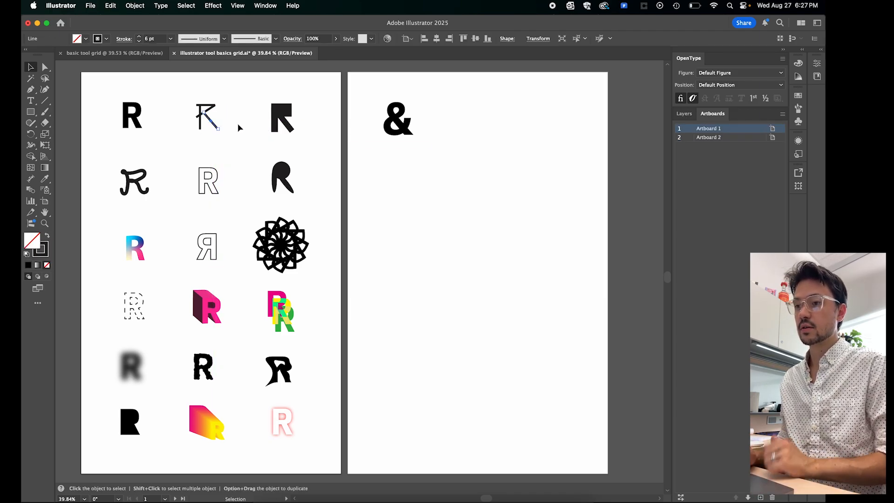
{"action": "left_click", "coordinate": [247, 88]}
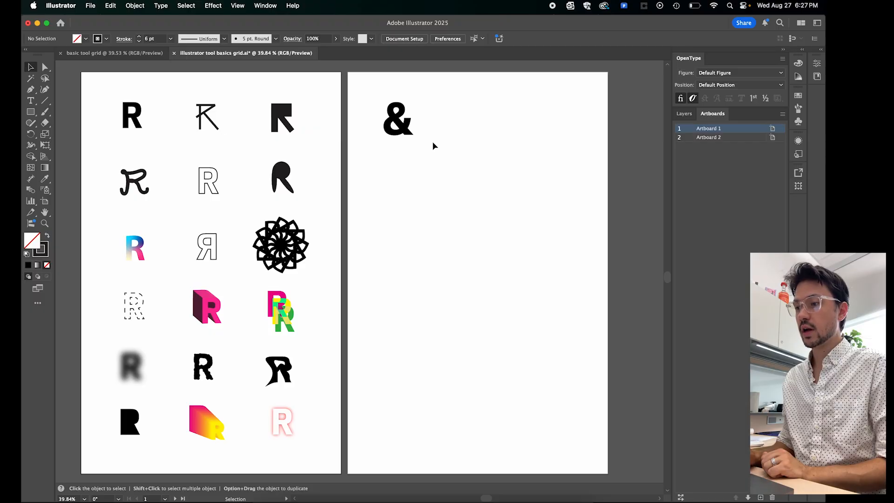
{"action": "left_click", "coordinate": [45, 102]}
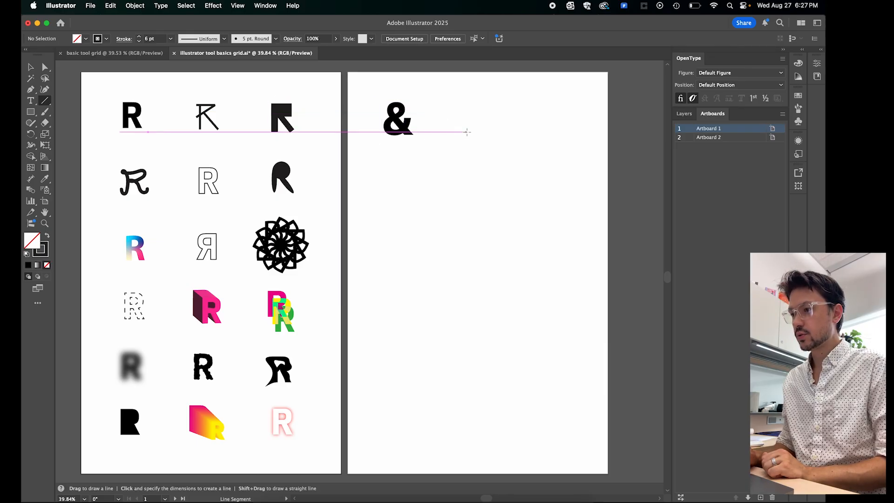
{"action": "mouse_move", "coordinate": [468, 134]}
{"action": "left_mouse_down"}
{"action": "mouse_move", "coordinate": [481, 122]}
{"action": "mouse_move", "coordinate": [467, 96]}
{"action": "mouse_move", "coordinate": [444, 115]}
{"action": "mouse_move", "coordinate": [494, 107]}
{"action": "mouse_move", "coordinate": [453, 99]}
{"action": "mouse_move", "coordinate": [480, 117]}
{"action": "mouse_move", "coordinate": [504, 101]}
{"action": "mouse_move", "coordinate": [476, 155]}
{"action": "mouse_move", "coordinate": [455, 155]}
{"action": "left_mouse_up"}
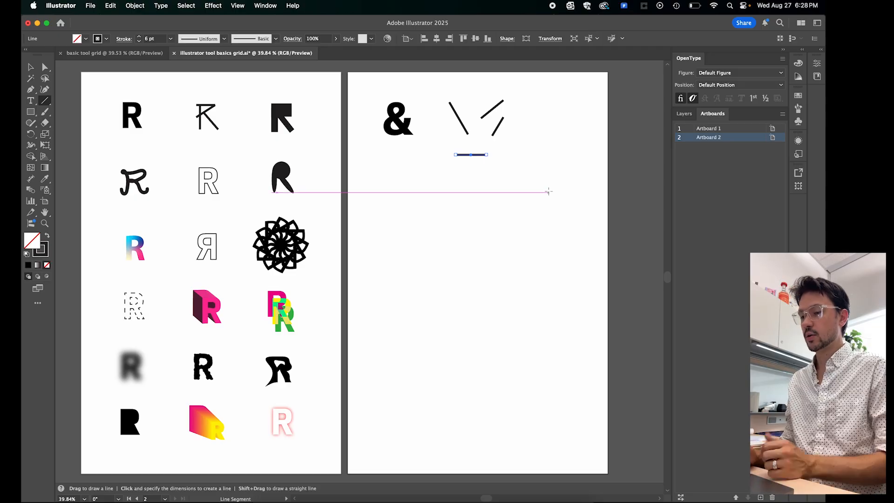
{"action": "key", "text": "super+z"}
{"action": "key", "text": "super+z"}
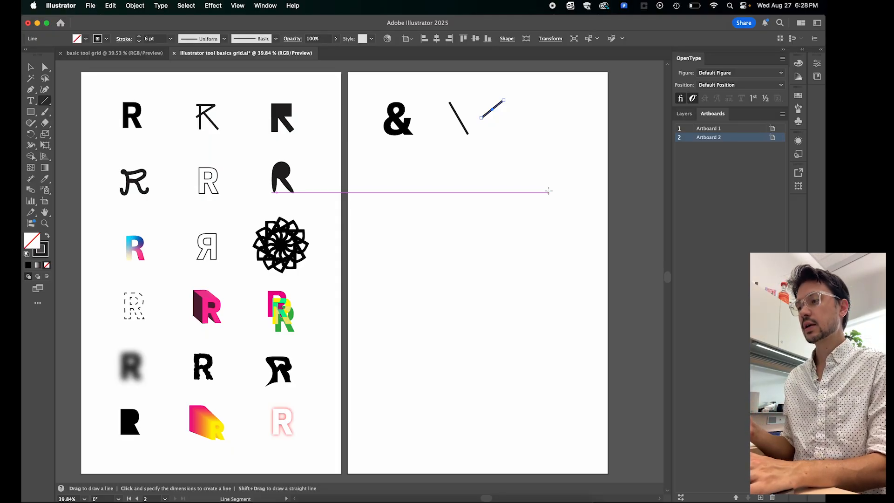
{"action": "key", "text": "super+z"}
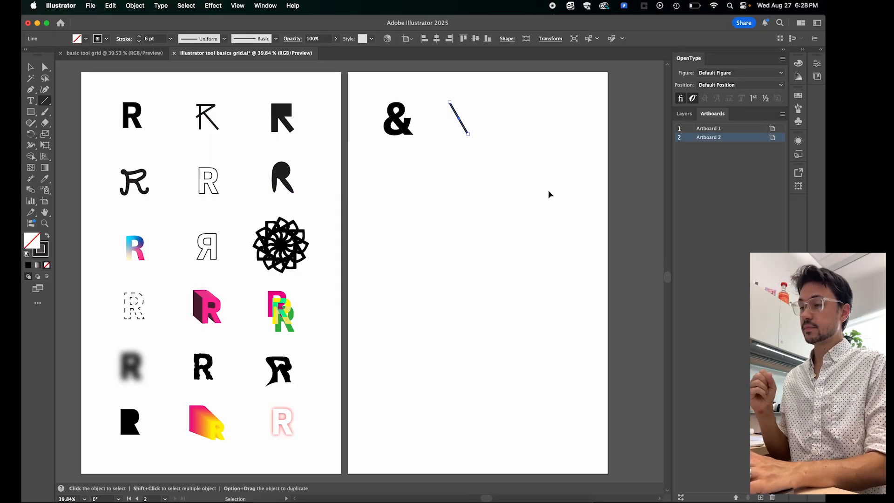
{"action": "key", "text": "super+z"}
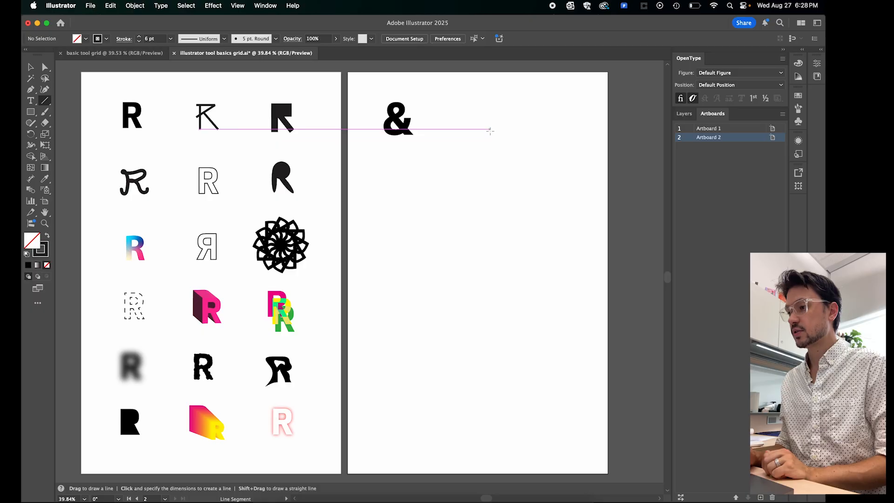
- Draw six separate diagonal lines beside the typed ampersand with the Line Segment tool as strokes for an angular ampersand
{"action": "left_click_drag", "start_coordinate": [490, 131], "coordinate": [467, 102]}
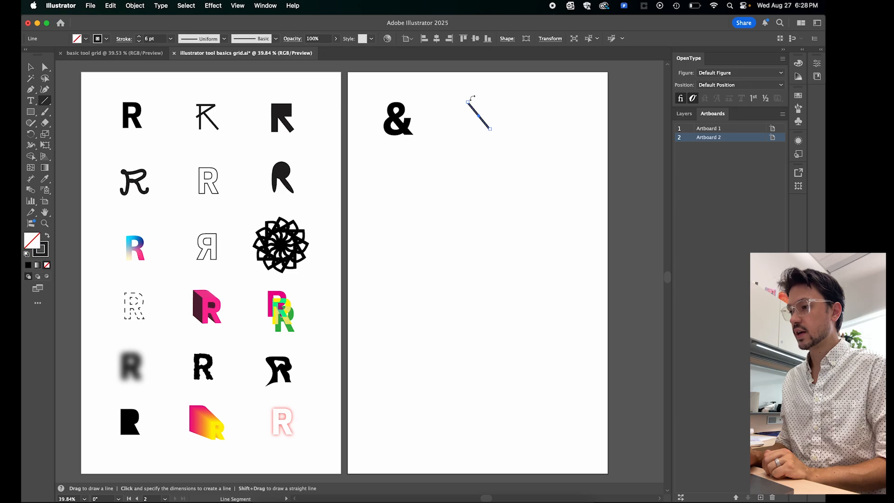
{"action": "mouse_move", "coordinate": [459, 98]}
{"action": "left_mouse_down"}
{"action": "mouse_move", "coordinate": [478, 84]}
{"action": "mouse_move", "coordinate": [495, 97]}
{"action": "mouse_move", "coordinate": [459, 126]}
{"action": "mouse_move", "coordinate": [472, 151]}
{"action": "mouse_move", "coordinate": [505, 123]}
{"action": "left_mouse_up"}
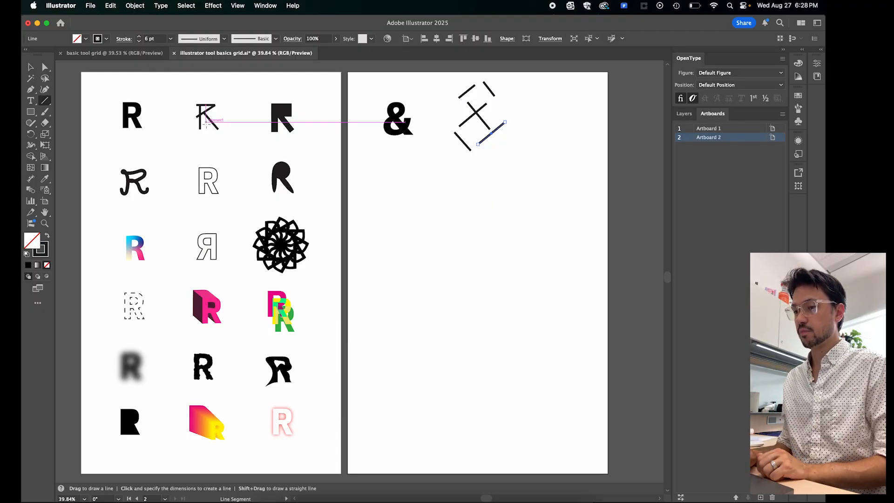
{"action": "left_click", "coordinate": [29, 69]}
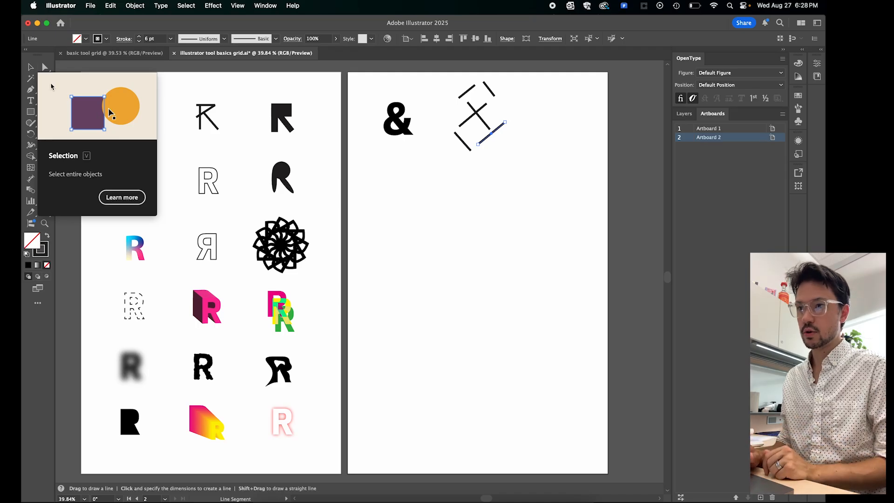
{"action": "left_click", "coordinate": [506, 144]}
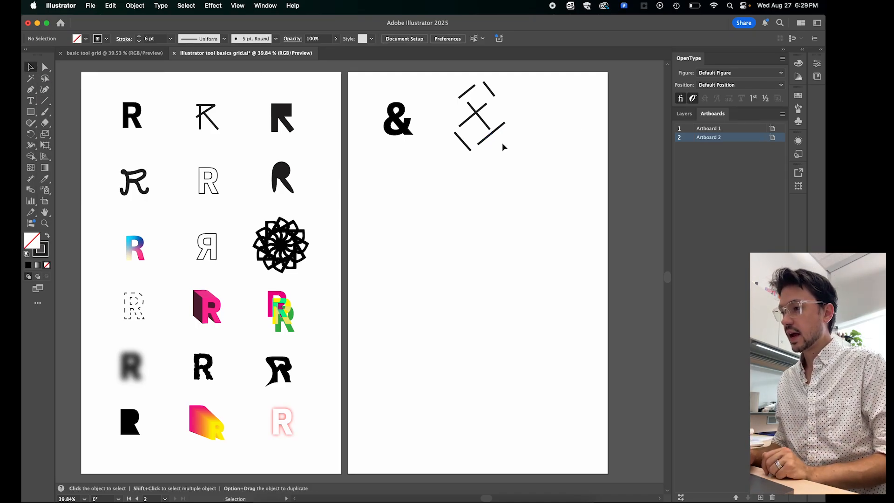
- Move the separate lines together so their ends cross and form an angular ampersand
{"action": "left_click_drag", "start_coordinate": [485, 124], "coordinate": [505, 122]}
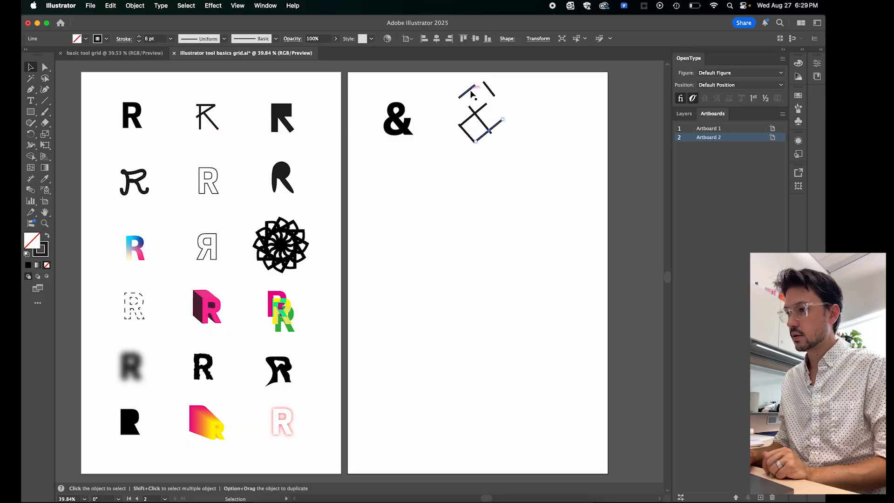
{"action": "left_click_drag", "start_coordinate": [469, 94], "coordinate": [471, 134]}
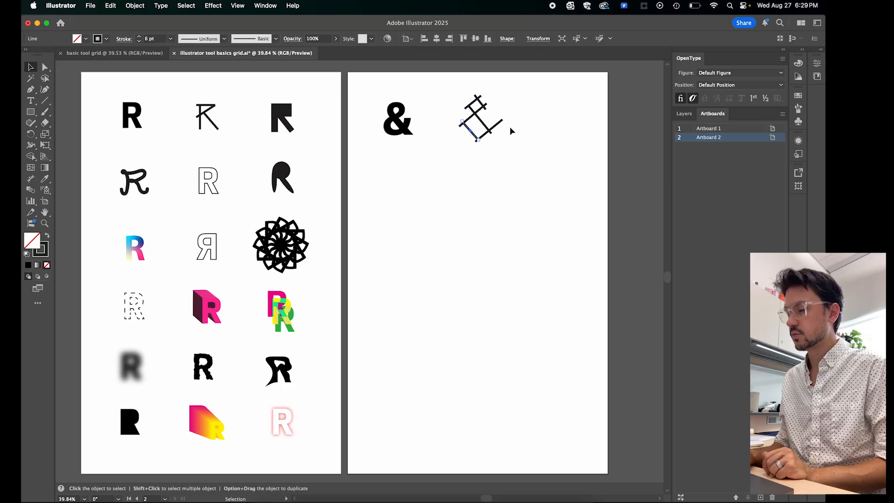
{"action": "left_click", "coordinate": [512, 131]}
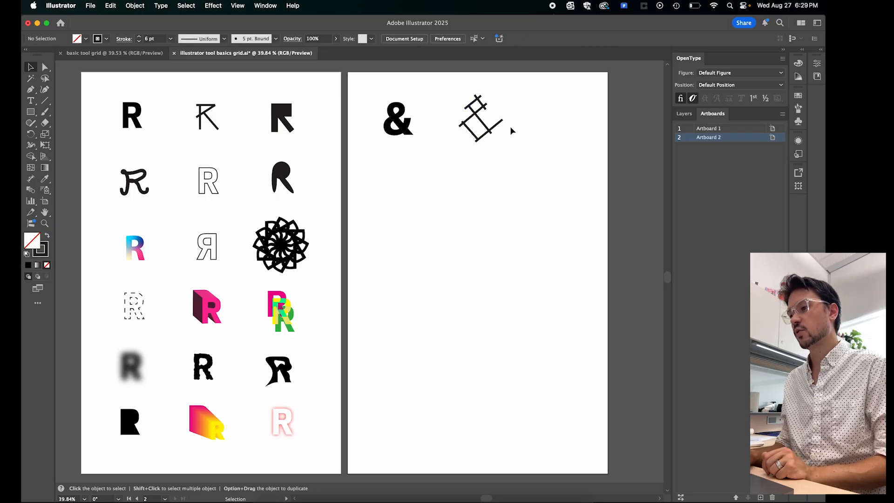
- Lengthen the ampersand's long central diagonal at both ends so it extends past the lines it crosses
{"action": "left_click", "coordinate": [486, 128]}
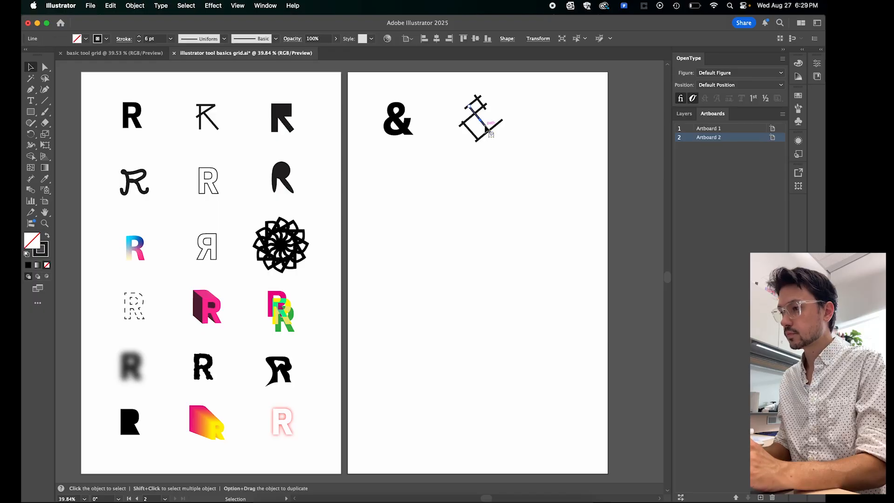
{"action": "mouse_move", "coordinate": [492, 135]}
{"action": "left_mouse_down"}
{"action": "mouse_move", "coordinate": [502, 141]}
{"action": "mouse_move", "coordinate": [491, 133]}
{"action": "left_mouse_up"}
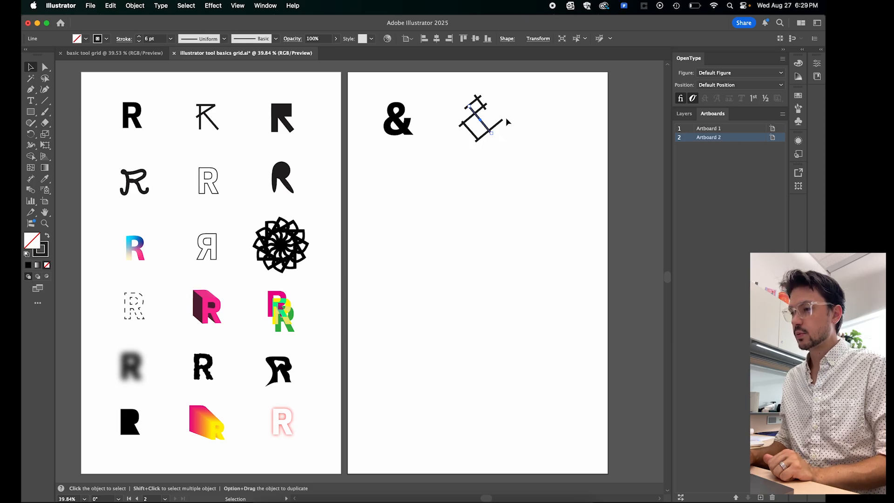
{"action": "scroll", "coordinate": [501, 134], "scroll_direction": "up", "scroll_amount": 5}
{"action": "scroll", "coordinate": [501, 134], "scroll_direction": "up", "scroll_amount": 4}
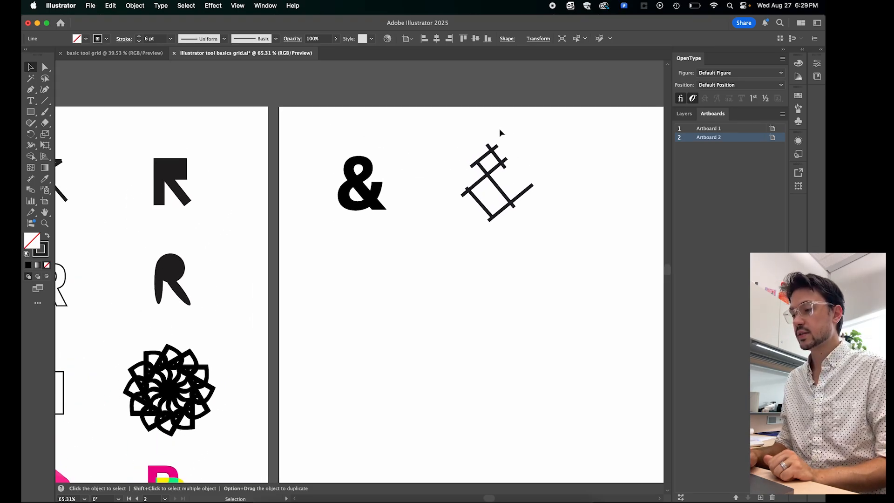
{"action": "scroll", "coordinate": [502, 134], "scroll_direction": "right", "scroll_amount": 2}
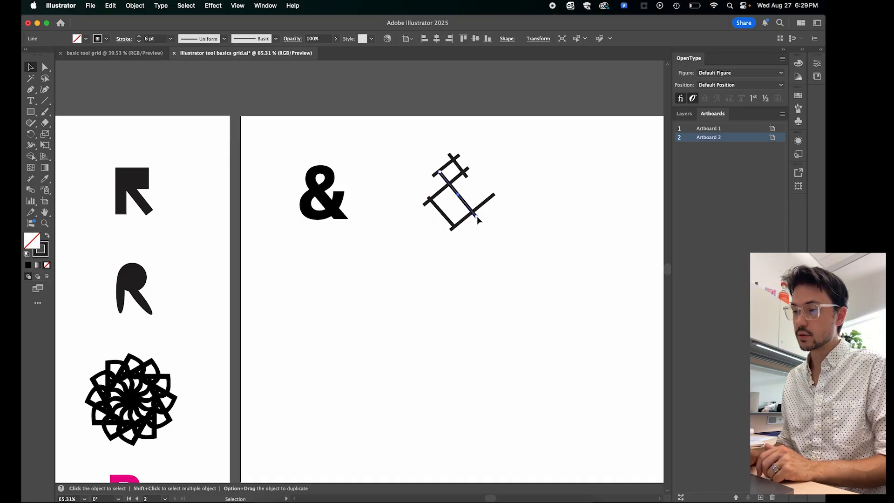
{"action": "left_click_drag", "start_coordinate": [476, 216], "coordinate": [489, 233]}
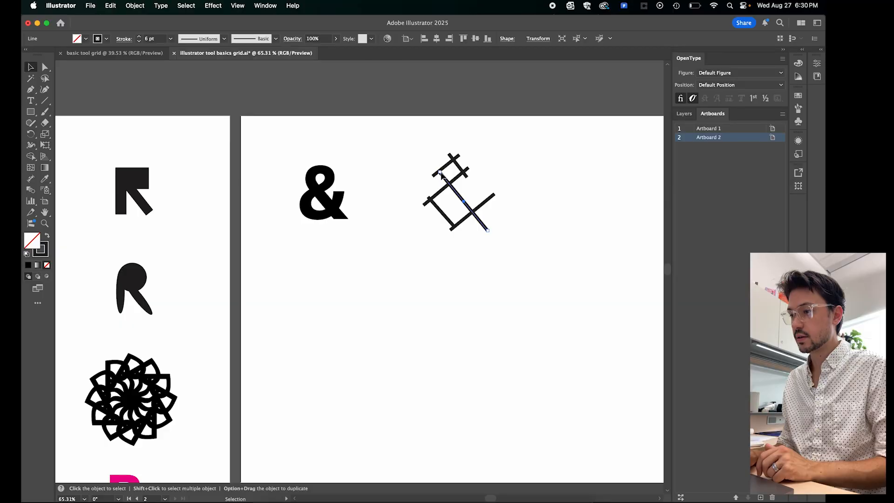
{"action": "left_click_drag", "start_coordinate": [439, 172], "coordinate": [435, 167]}
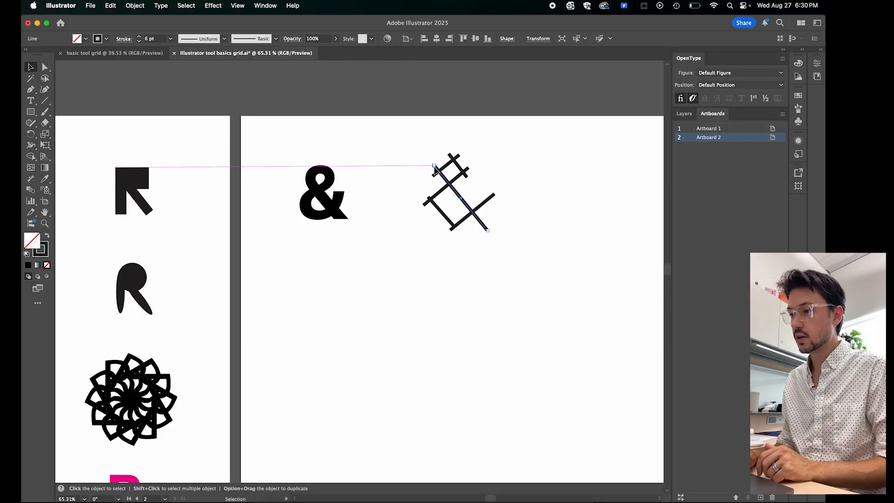
- Extend the lower end of the ampersand's short lower-left diagonal past the line it meets
{"action": "left_click", "coordinate": [500, 176]}
{"action": "left_click", "coordinate": [446, 219]}
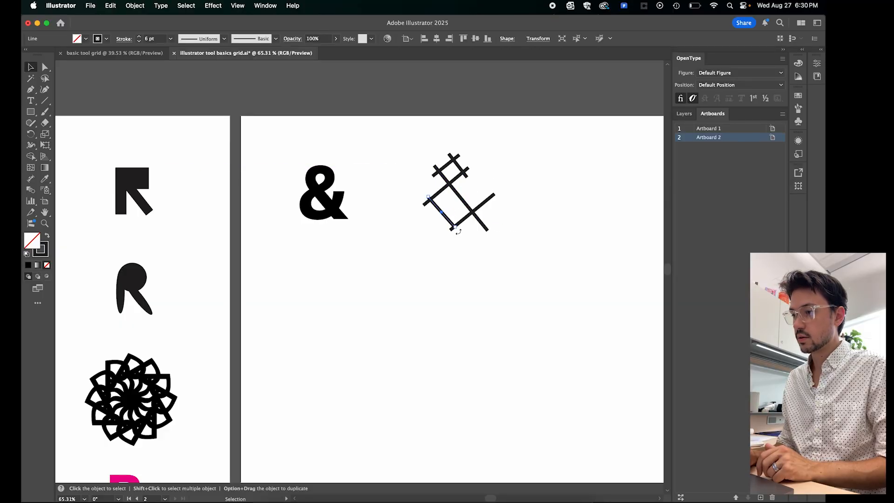
{"action": "left_click_drag", "start_coordinate": [455, 228], "coordinate": [460, 235]}
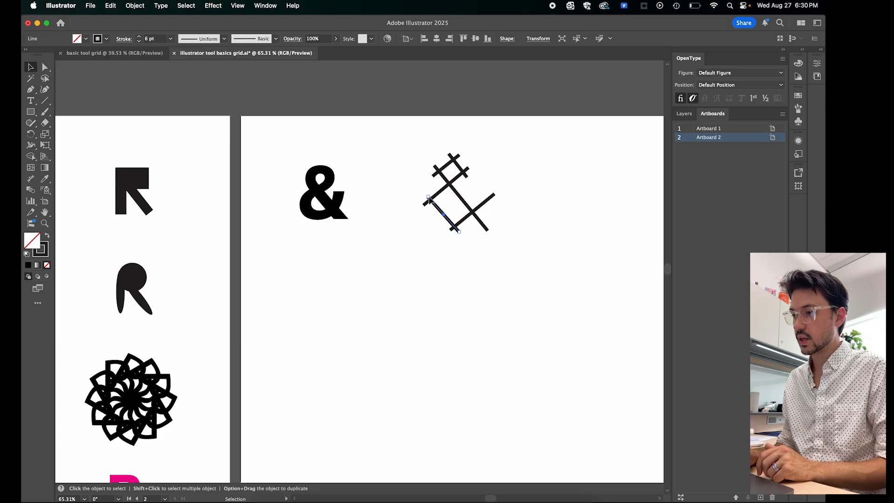
- Extend the upper end of the ampersand's lower-left diagonal and the lower end of the right diagonal past the lines they cross
{"action": "left_click_drag", "start_coordinate": [428, 197], "coordinate": [425, 194]}
{"action": "left_click", "coordinate": [426, 253]}
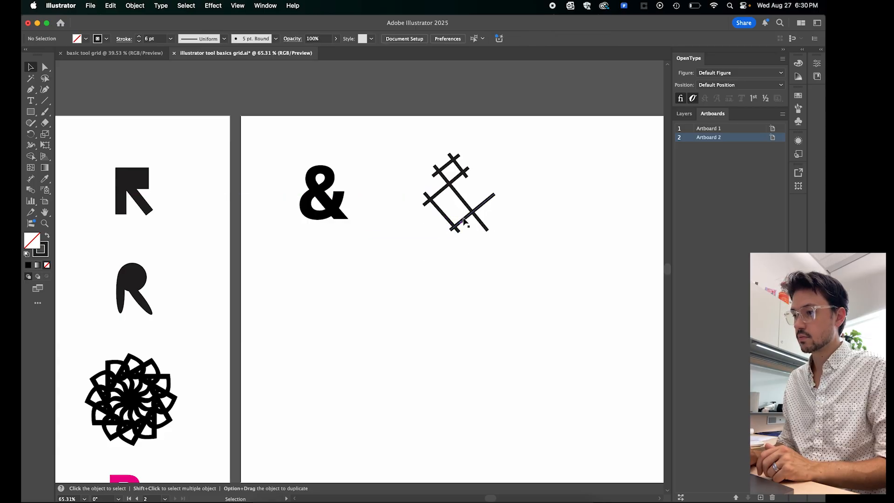
{"action": "left_click", "coordinate": [464, 221]}
{"action": "left_click_drag", "start_coordinate": [454, 229], "coordinate": [447, 233]}
{"action": "left_click", "coordinate": [456, 291]}
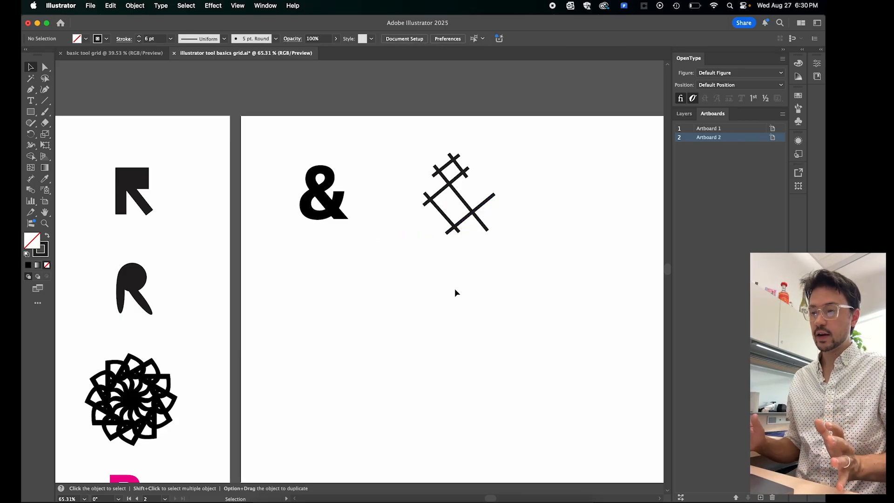
- Compare the ampersand artboard with the reference grid of R variations, especially the rectangle-built R in the first row
{"action": "scroll", "coordinate": [454, 289], "scroll_direction": "down", "scroll_amount": 3}
{"action": "scroll", "coordinate": [259, 300], "scroll_direction": "down", "scroll_amount": 3}
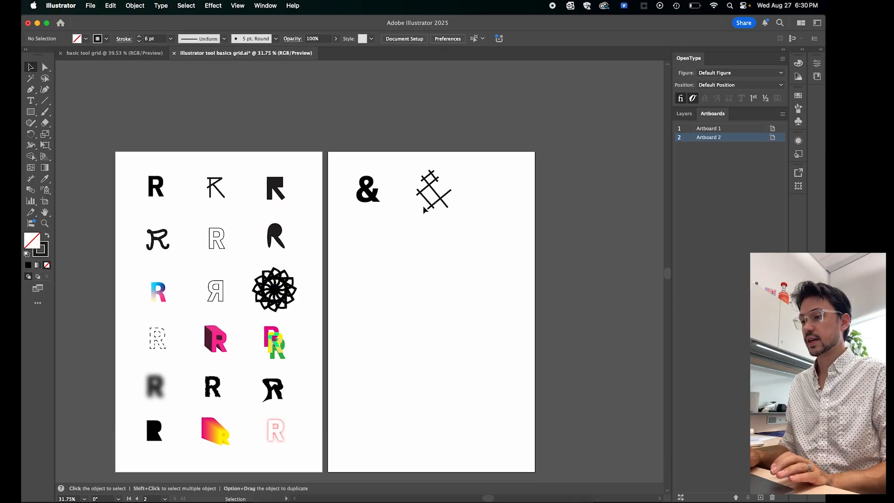
{"action": "scroll", "coordinate": [427, 209], "scroll_direction": "up", "scroll_amount": 3}
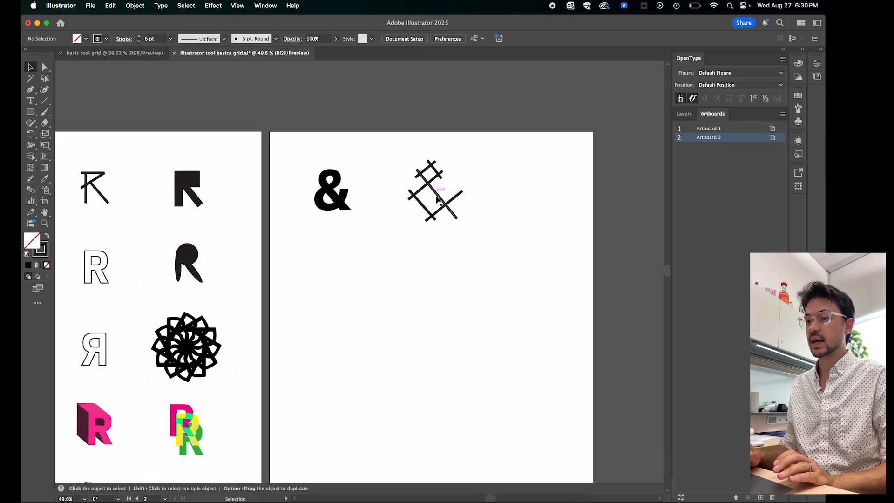
{"action": "scroll", "coordinate": [427, 209], "scroll_direction": "left", "scroll_amount": 5}
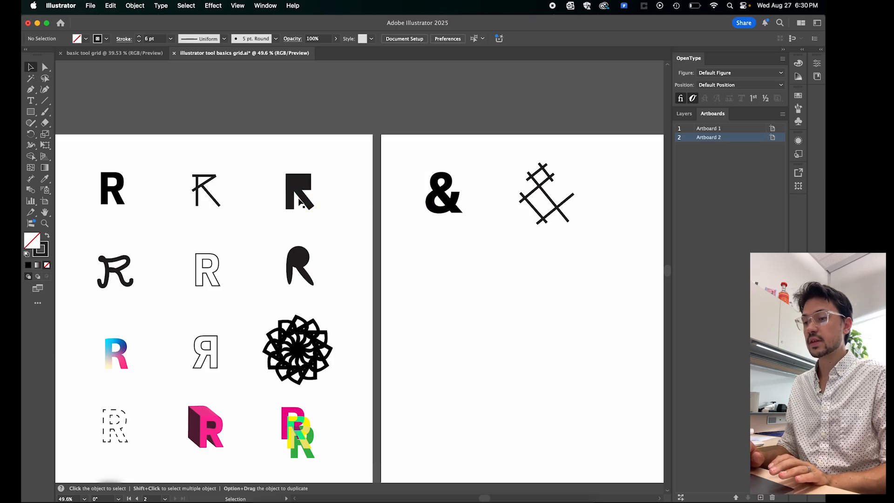
{"action": "scroll", "coordinate": [488, 263], "scroll_direction": "right", "scroll_amount": 2}
{"action": "scroll", "coordinate": [488, 263], "scroll_direction": "up", "scroll_amount": 1}
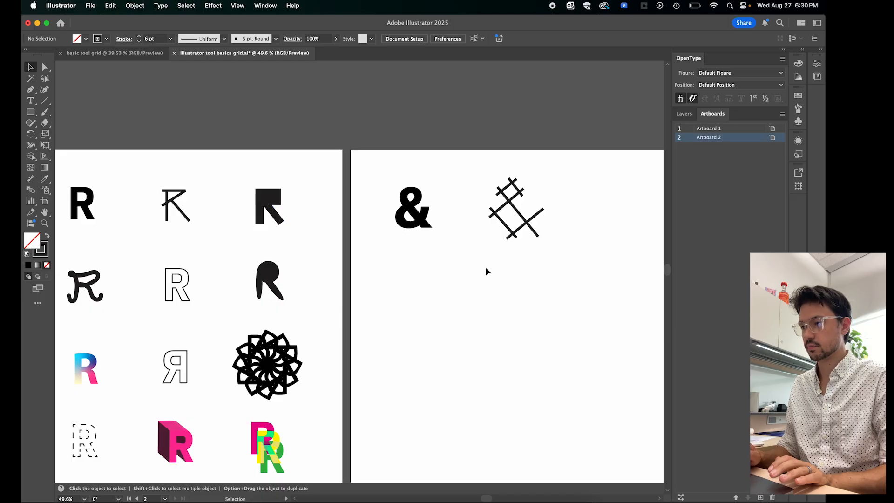
{"action": "scroll", "coordinate": [486, 267], "scroll_direction": "right", "scroll_amount": 3}
{"action": "scroll", "coordinate": [486, 267], "scroll_direction": "down", "scroll_amount": 1}
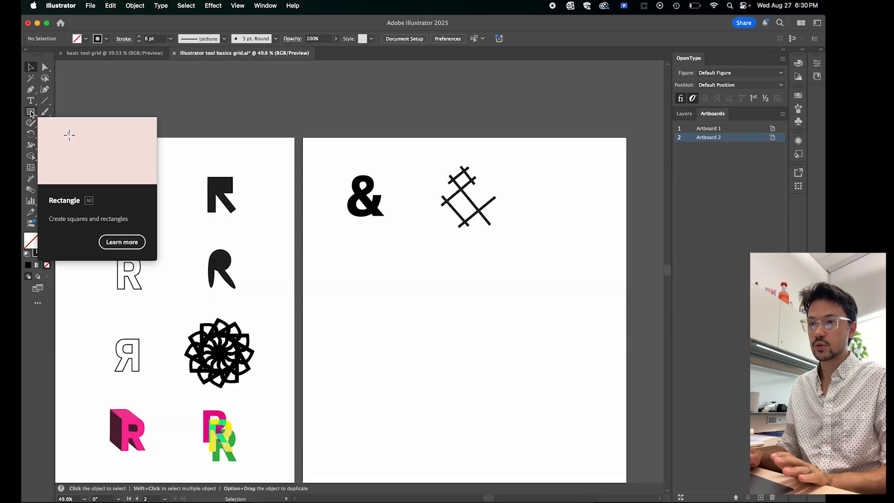
- Draw a tall narrow rectangle beside the line-segment ampersand and swap fill and stroke so it has a black fill and no stroke
{"action": "left_click", "coordinate": [31, 112]}
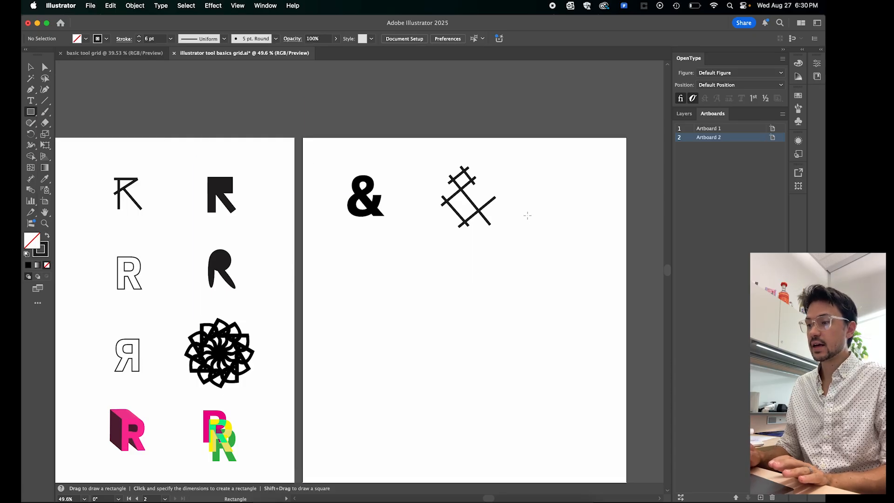
{"action": "left_click_drag", "start_coordinate": [532, 166], "coordinate": [548, 222]}
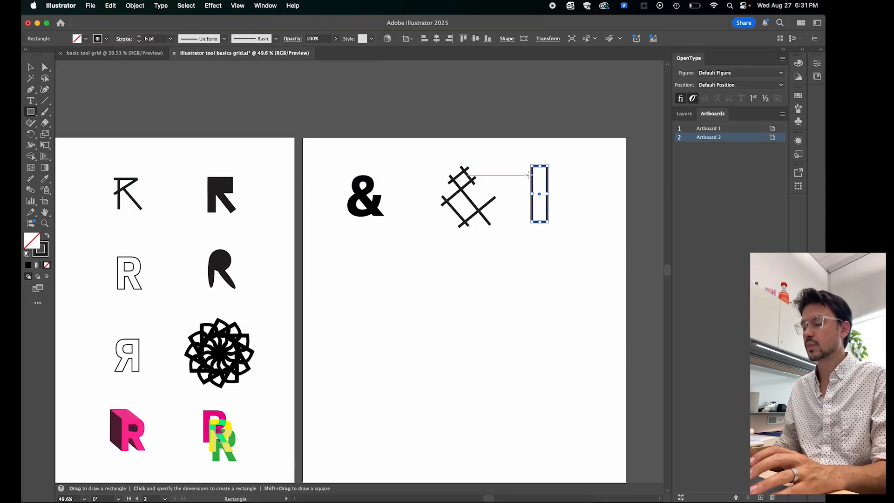
{"action": "left_click", "coordinate": [28, 69]}
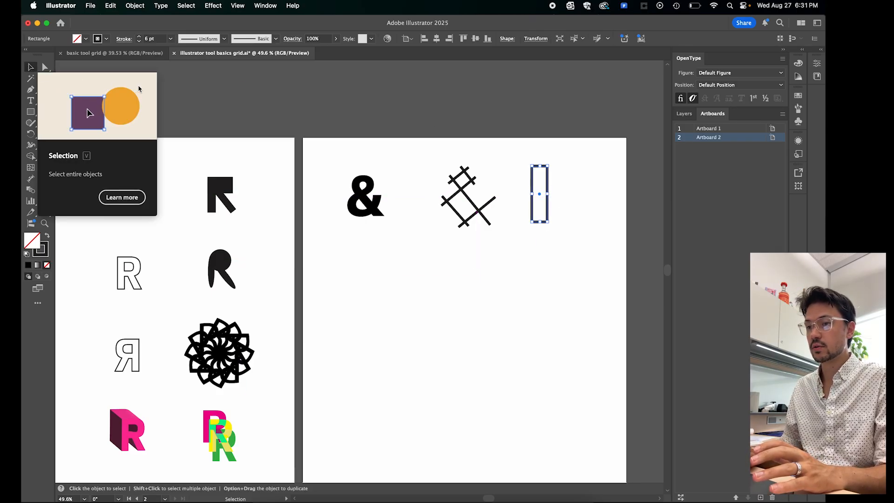
{"action": "left_click", "coordinate": [47, 237]}
{"action": "left_click", "coordinate": [49, 238]}
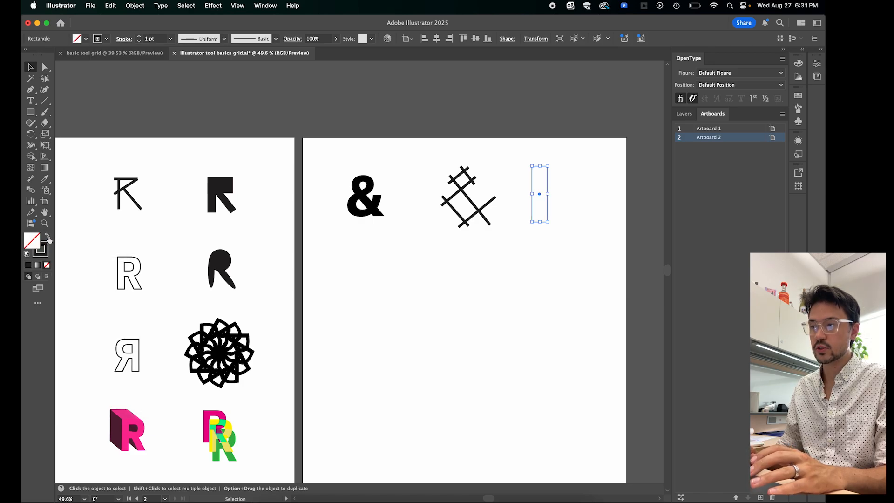
{"action": "left_click", "coordinate": [49, 239]}
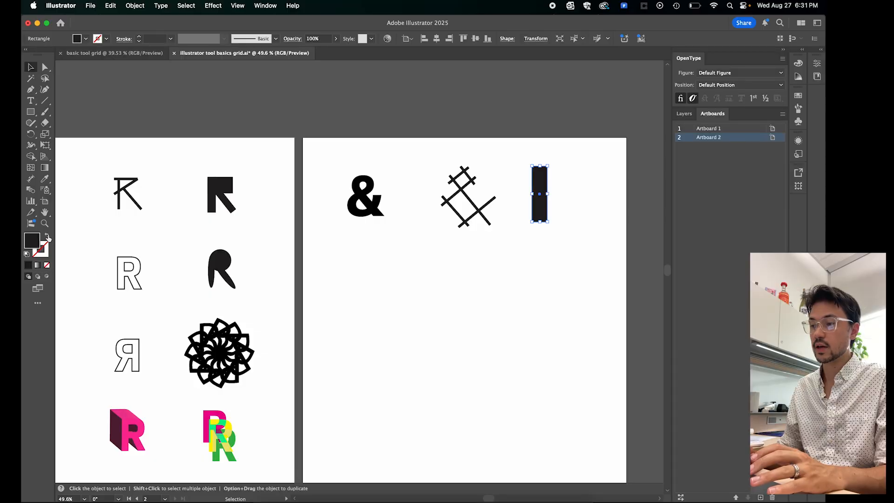
{"action": "left_click", "coordinate": [49, 238]}
{"action": "left_click", "coordinate": [49, 238]}
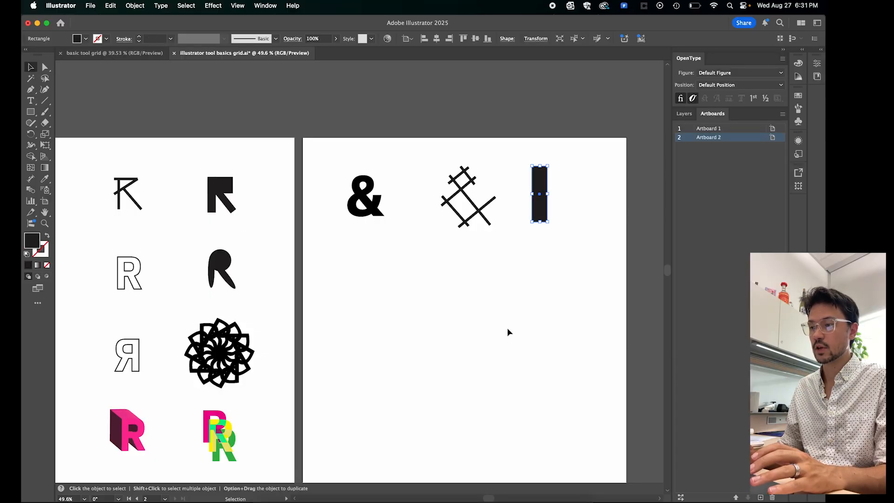
- Delete the tall black rectangle and open the fill and stroke colour swatches
{"action": "left_click", "coordinate": [536, 283]}
{"action": "left_click", "coordinate": [539, 219]}
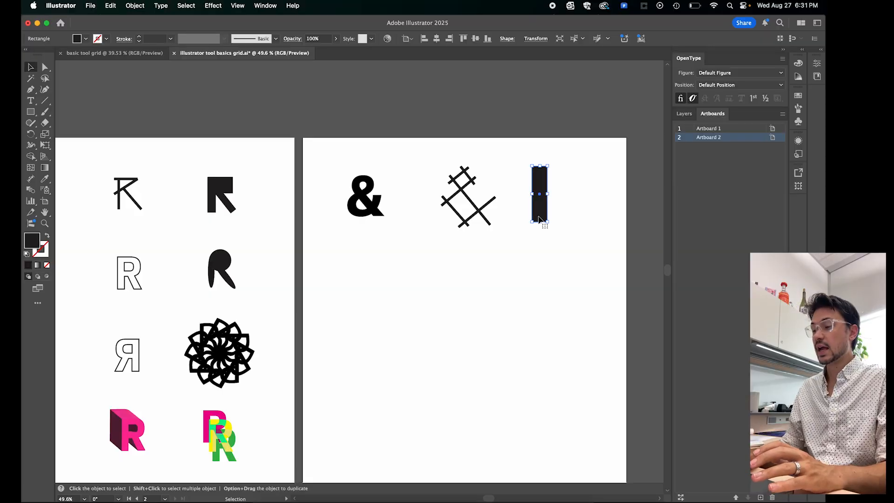
{"action": "key", "text": "Delete"}
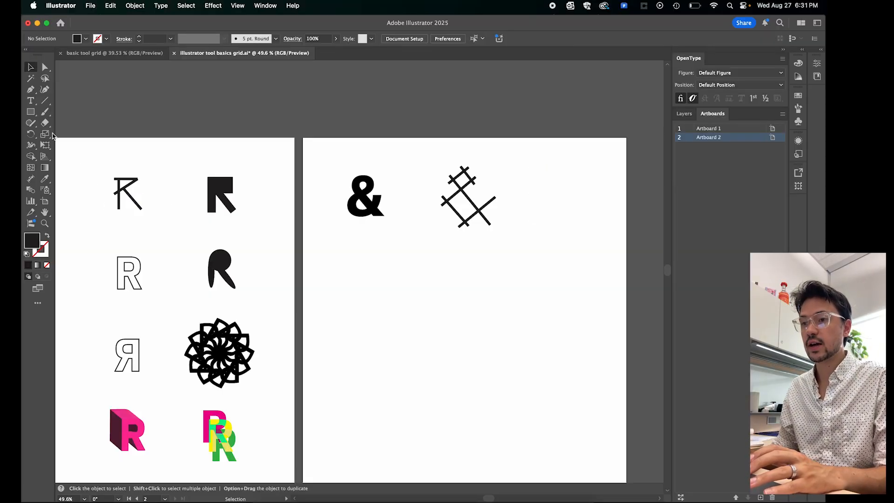
{"action": "left_click", "coordinate": [87, 39]}
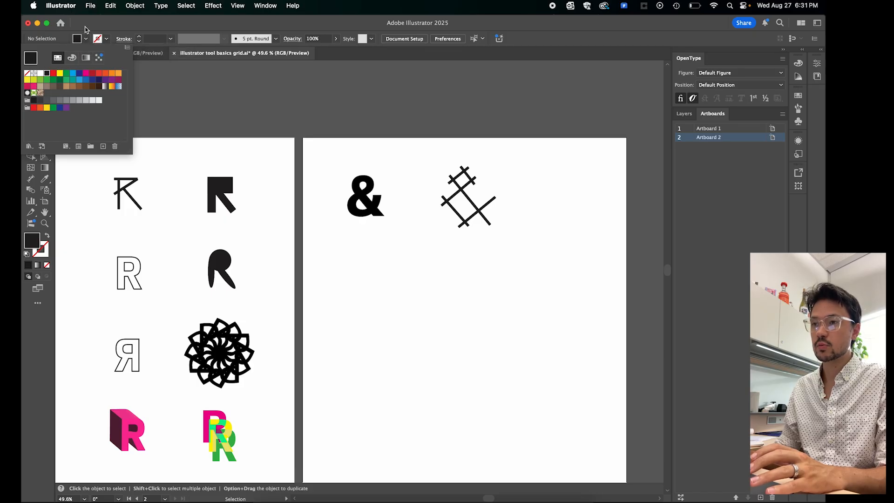
{"action": "left_click", "coordinate": [106, 39]}
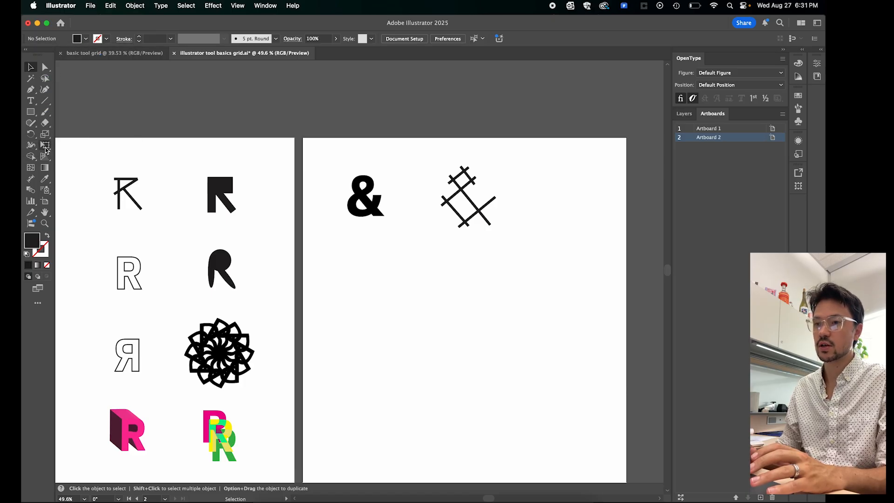
- Build a blocky upright ampersand from six overlapping black rectangles beside the line-segment version
{"action": "left_click", "coordinate": [30, 112]}
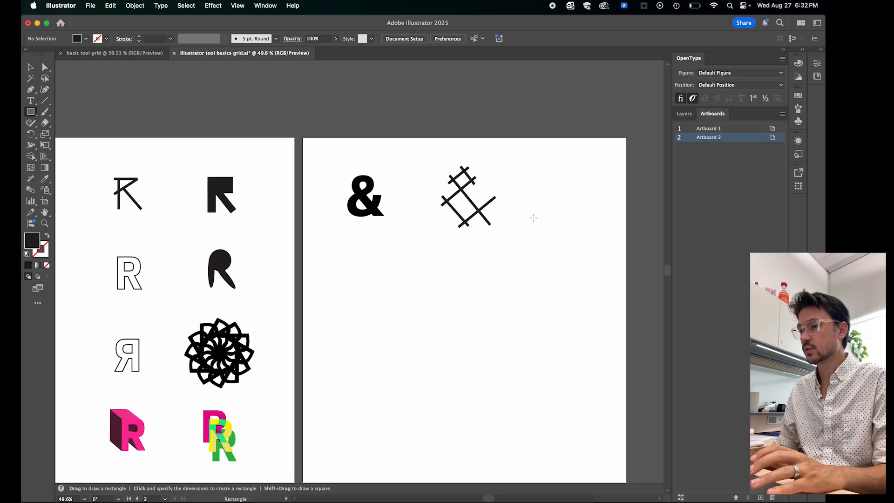
{"action": "left_click_drag", "start_coordinate": [555, 215], "coordinate": [566, 170]}
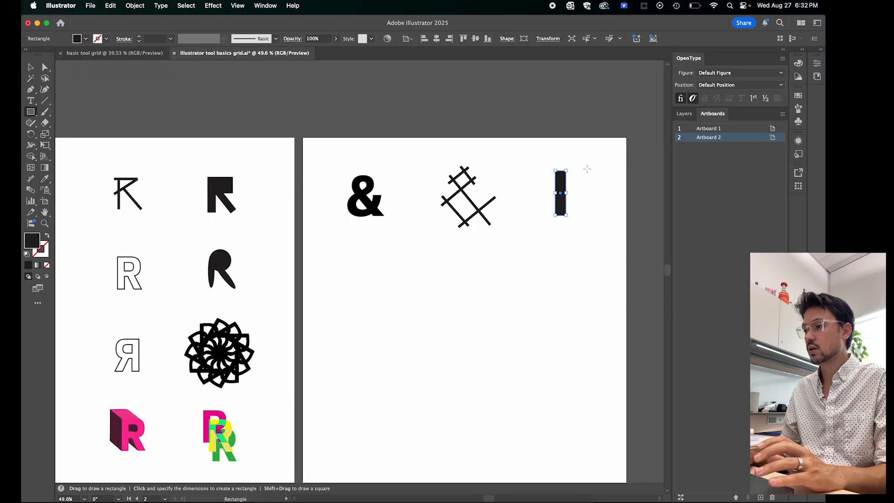
{"action": "left_click_drag", "start_coordinate": [554, 168], "coordinate": [587, 177]}
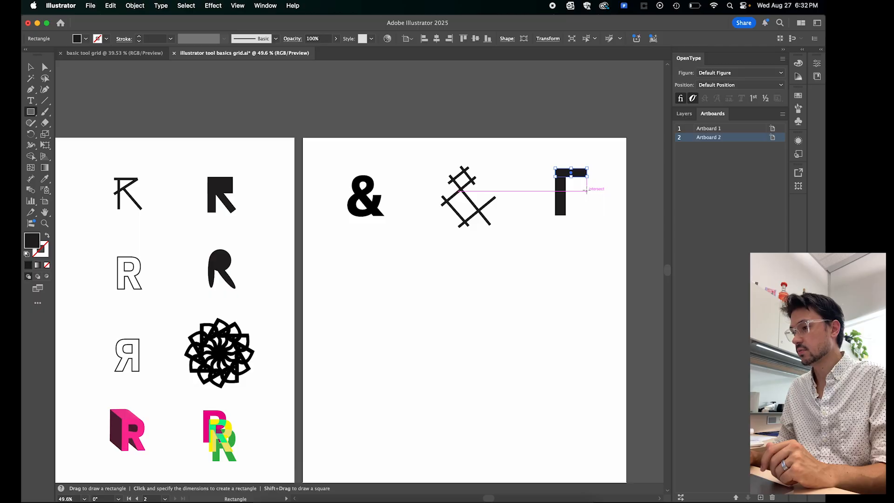
{"action": "left_click_drag", "start_coordinate": [586, 190], "coordinate": [577, 170]}
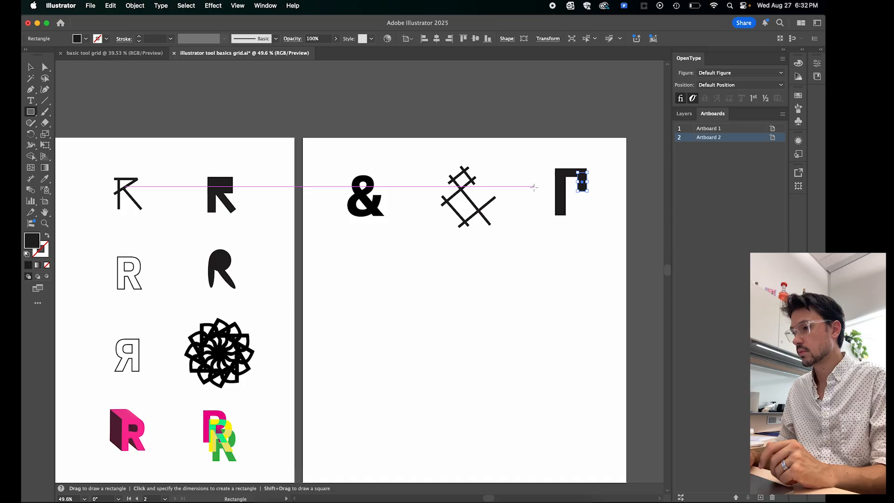
{"action": "left_click_drag", "start_coordinate": [534, 187], "coordinate": [587, 194]}
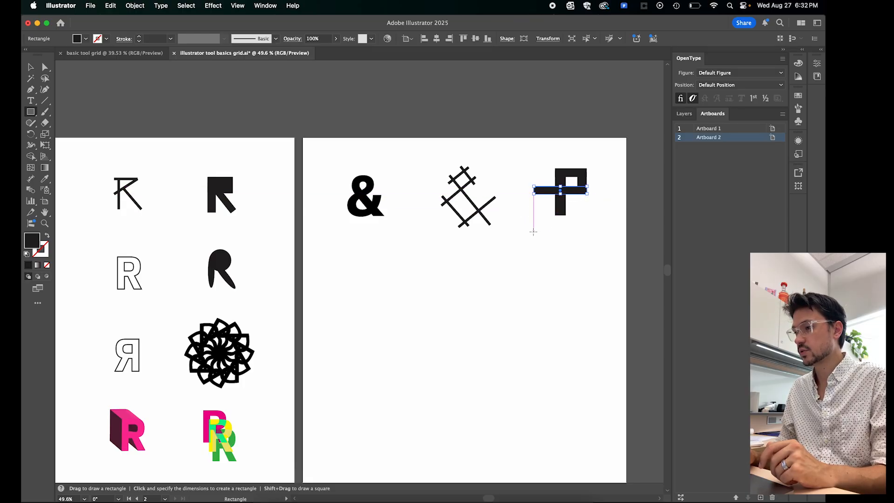
{"action": "mouse_move", "coordinate": [533, 232]}
{"action": "left_mouse_down"}
{"action": "mouse_move", "coordinate": [544, 190]}
{"action": "mouse_move", "coordinate": [552, 218]}
{"action": "mouse_move", "coordinate": [539, 218]}
{"action": "left_mouse_up"}
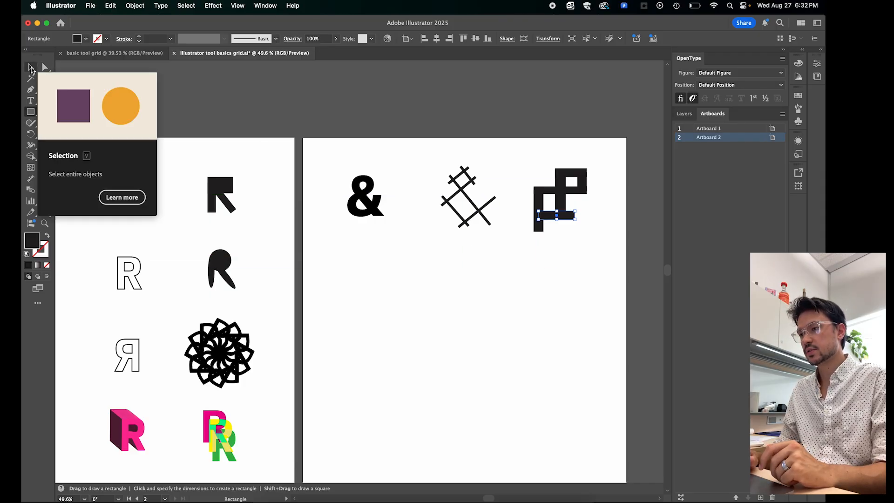
{"action": "left_click", "coordinate": [30, 69]}
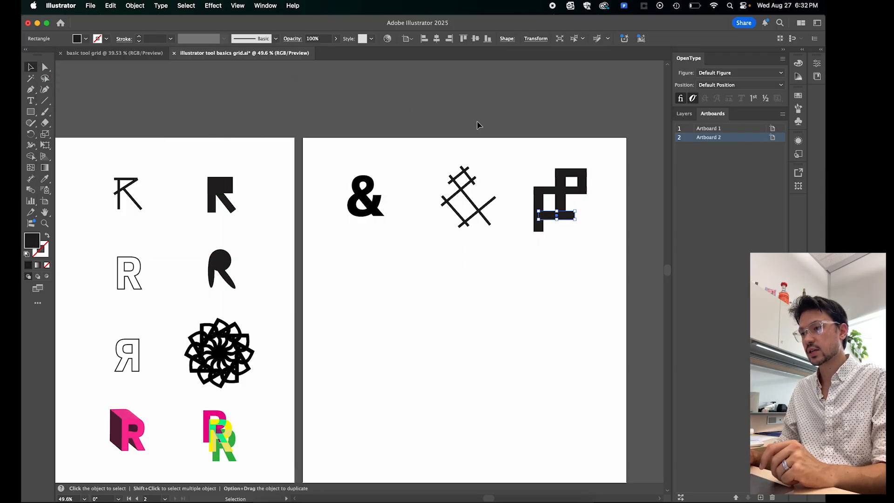
{"action": "left_click", "coordinate": [540, 128]}
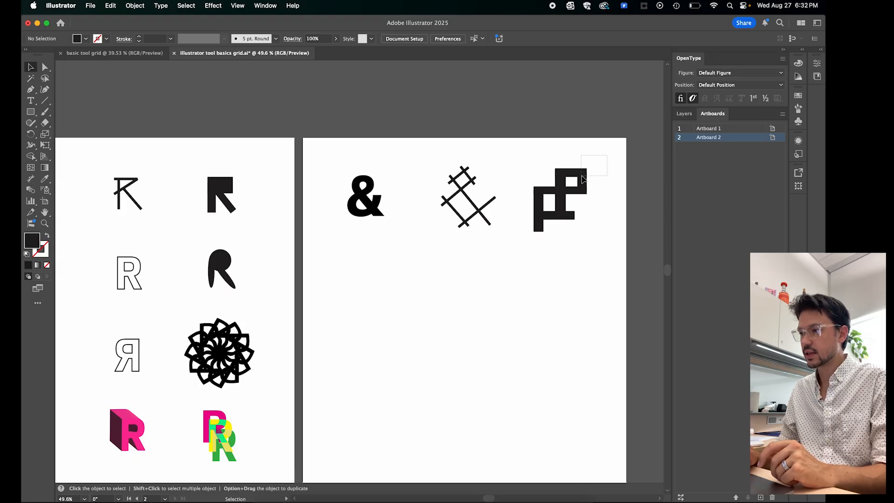
- Rotate all the rectangles of the blocky ampersand together about 44° counterclockwise so it stands on the diagonal
{"action": "left_click_drag", "start_coordinate": [584, 178], "coordinate": [539, 225]}
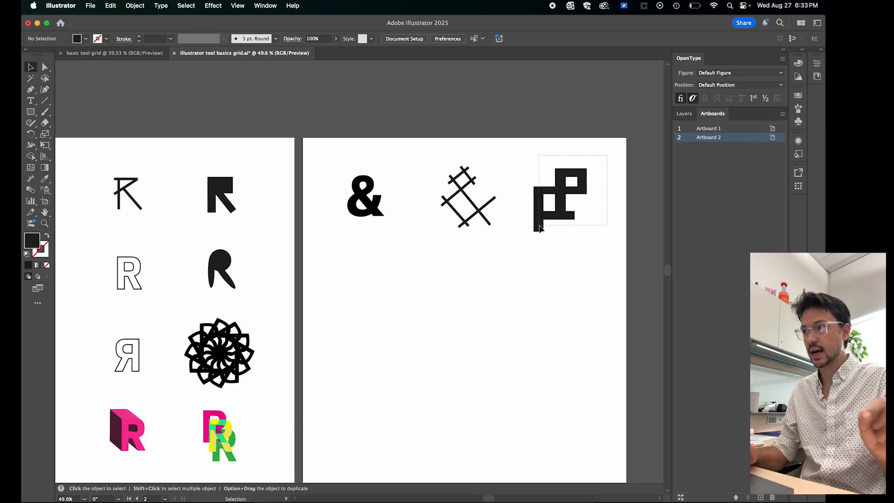
{"action": "left_click_drag", "start_coordinate": [539, 228], "coordinate": [520, 241]}
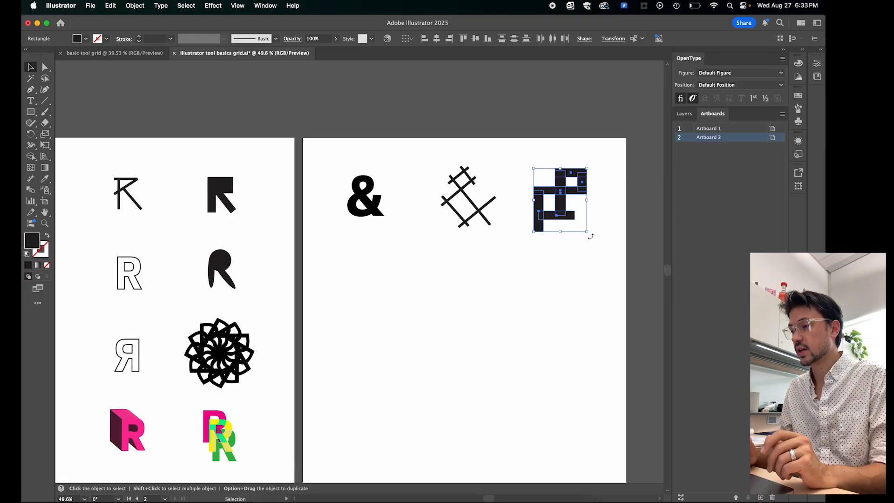
{"action": "left_click_drag", "start_coordinate": [590, 236], "coordinate": [606, 205]}
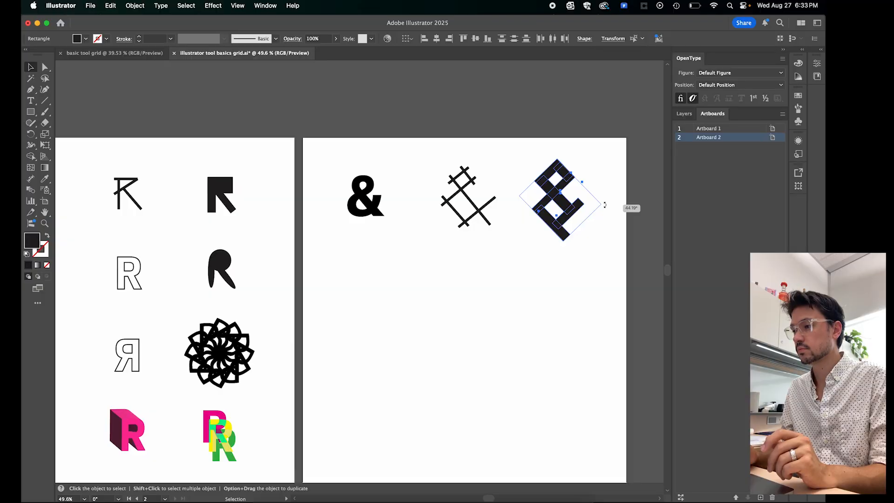
{"action": "left_click_drag", "start_coordinate": [605, 205], "coordinate": [605, 205]}
{"action": "left_click", "coordinate": [596, 292]}
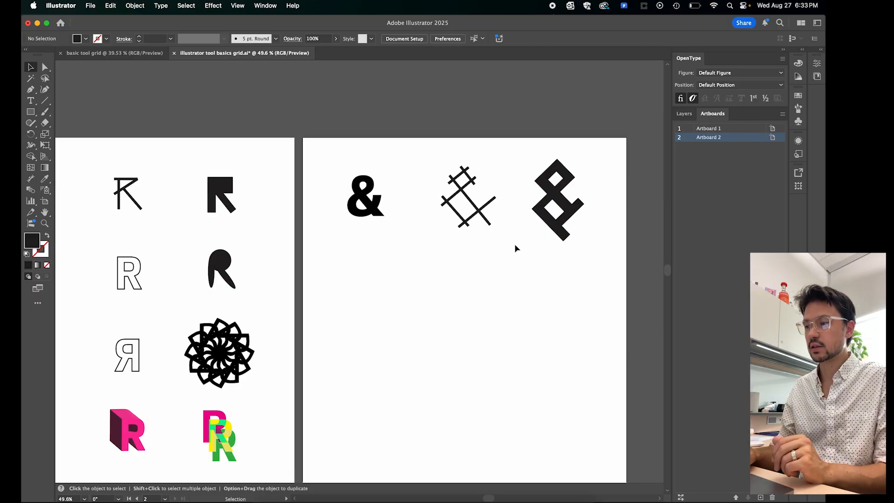
- Paint a looping handwritten ampersand below the typed one with the Paintbrush tool, using no fill and a 1 pt black stroke
{"action": "scroll", "coordinate": [512, 287], "scroll_direction": "left", "scroll_amount": 2}
{"action": "scroll", "coordinate": [511, 287], "scroll_direction": "down", "scroll_amount": 2}
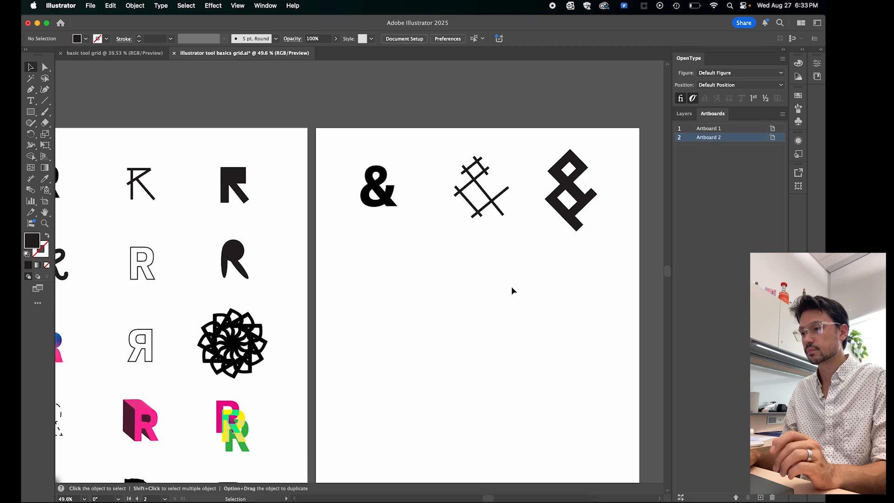
{"action": "scroll", "coordinate": [511, 286], "scroll_direction": "down", "scroll_amount": 2}
{"action": "scroll", "coordinate": [511, 286], "scroll_direction": "left", "scroll_amount": 3}
{"action": "scroll", "coordinate": [511, 287], "scroll_direction": "down", "scroll_amount": 2}
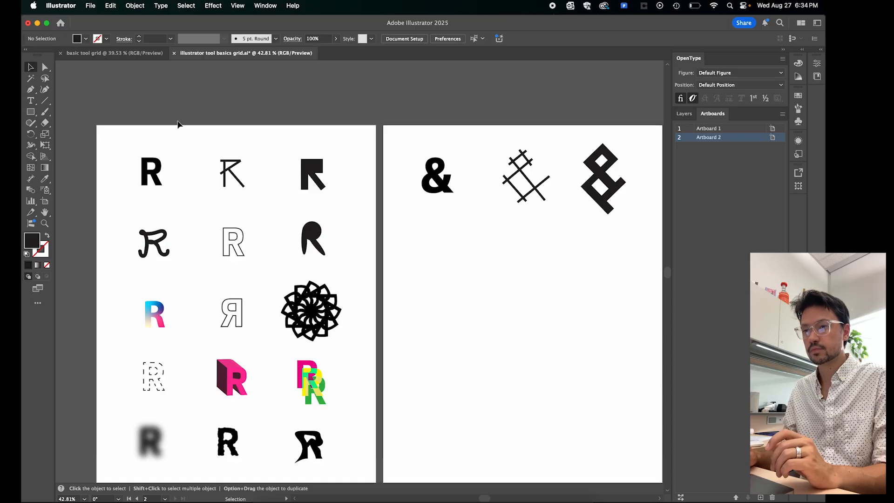
{"action": "left_click", "coordinate": [45, 114]}
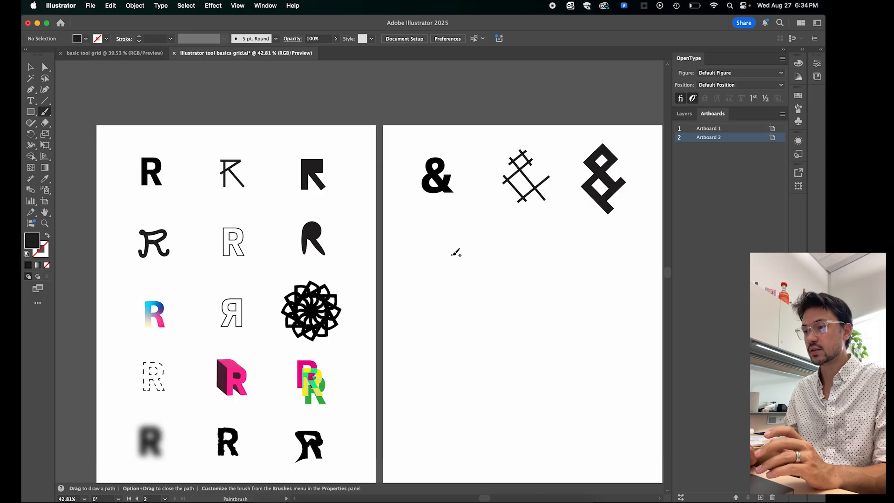
{"action": "mouse_move", "coordinate": [456, 252]}
{"action": "left_mouse_down"}
{"action": "mouse_move", "coordinate": [423, 227]}
{"action": "mouse_move", "coordinate": [443, 223]}
{"action": "mouse_move", "coordinate": [423, 248]}
{"action": "mouse_move", "coordinate": [425, 263]}
{"action": "mouse_move", "coordinate": [450, 239]}
{"action": "left_mouse_up"}
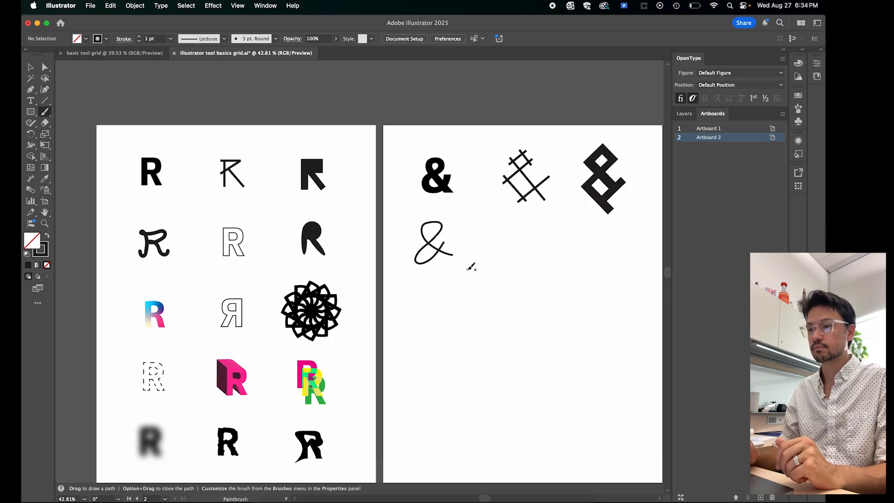
- Replace the typed ampersand in the first row with the text "fd"
{"action": "left_click", "coordinate": [32, 68]}
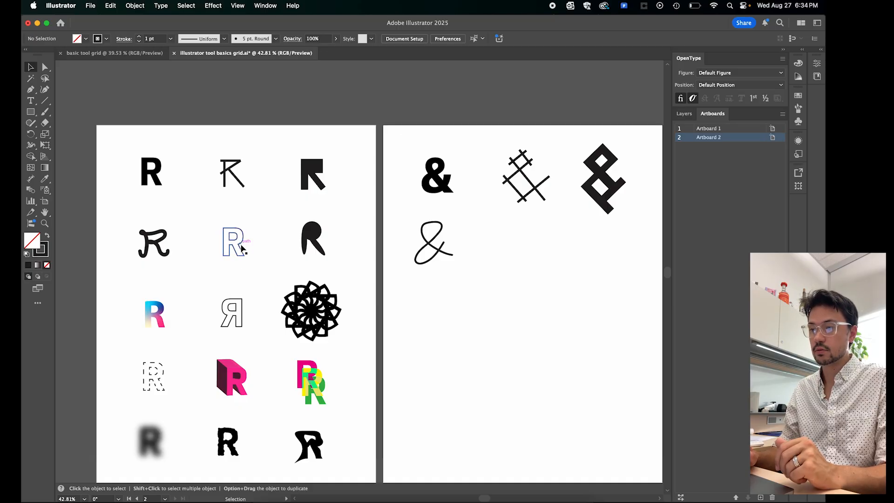
{"action": "left_click", "coordinate": [439, 191]}
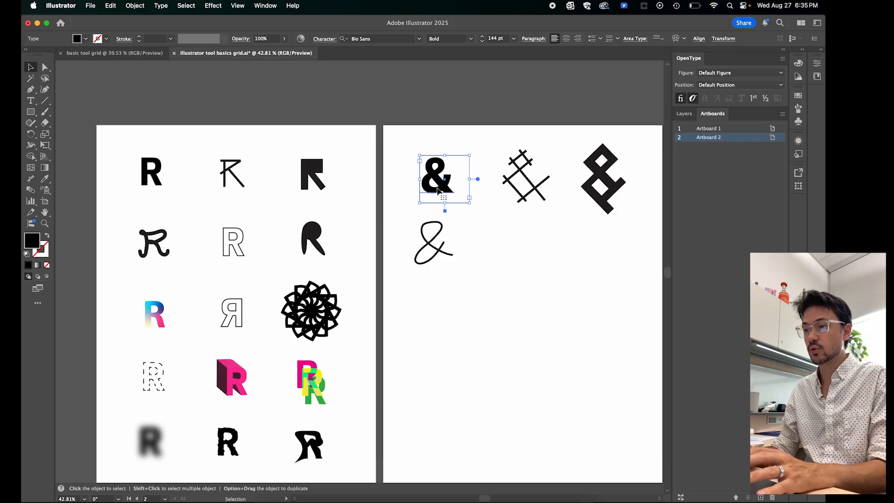
{"action": "left_click", "coordinate": [457, 148]}
{"action": "left_click", "coordinate": [446, 173]}
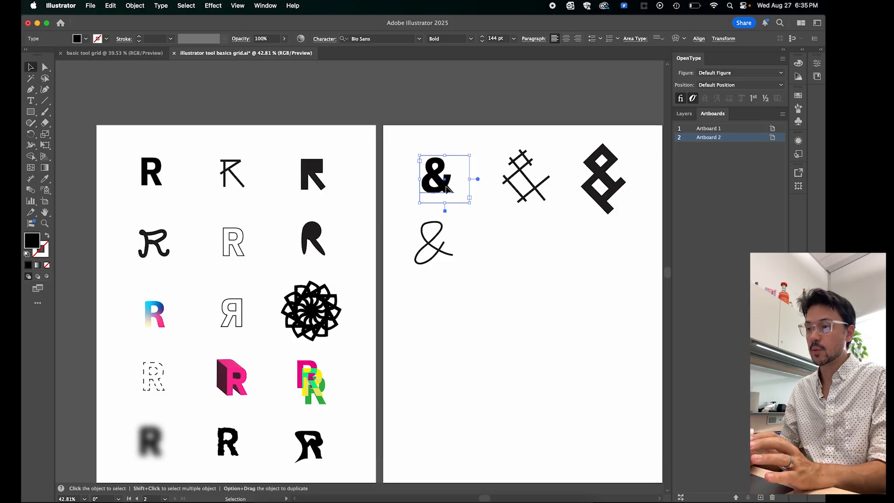
{"action": "double_click", "coordinate": [446, 186]}
{"action": "left_click_drag", "start_coordinate": [455, 183], "coordinate": [423, 183]}
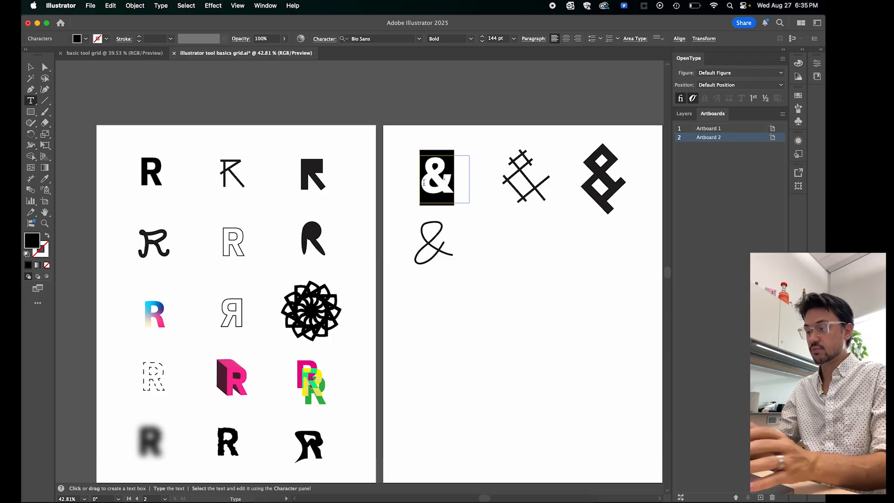
{"action": "type", "text": "fd"}
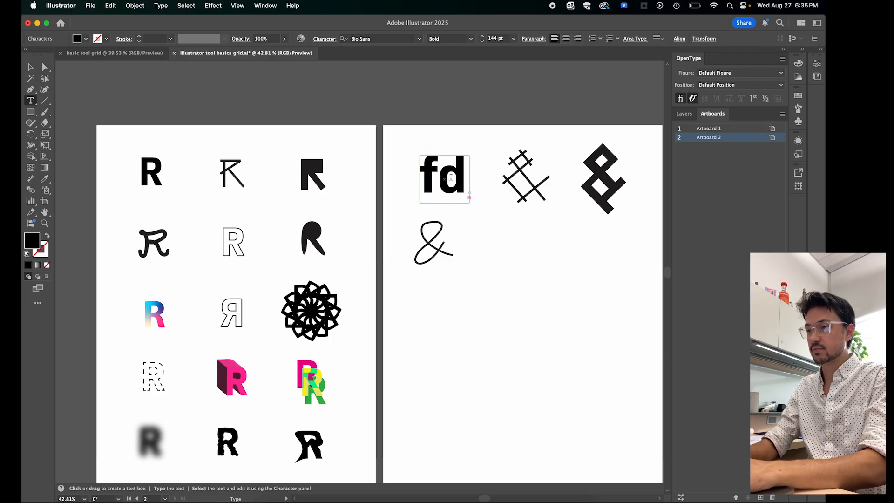
- Remove the replacement letters and enter "&" again in the same text box
{"action": "key", "text": "super+z"}
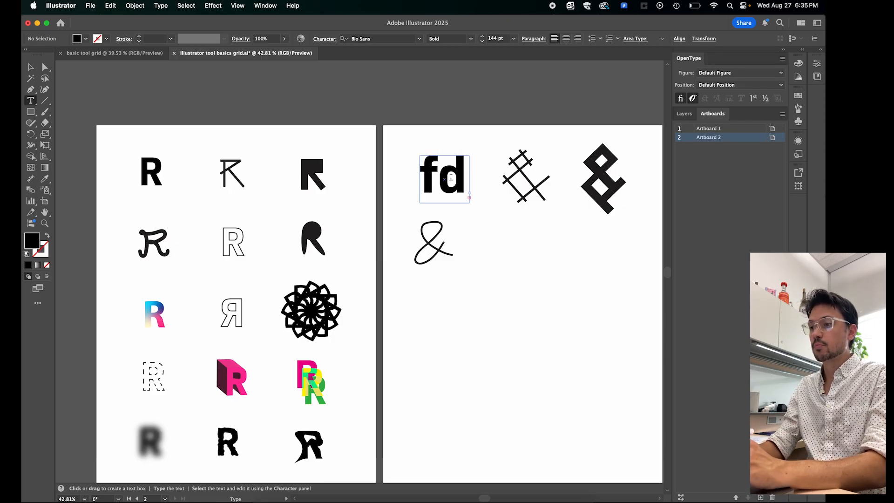
{"action": "key", "text": "BackSpace"}
{"action": "key", "text": "BackSpace"}
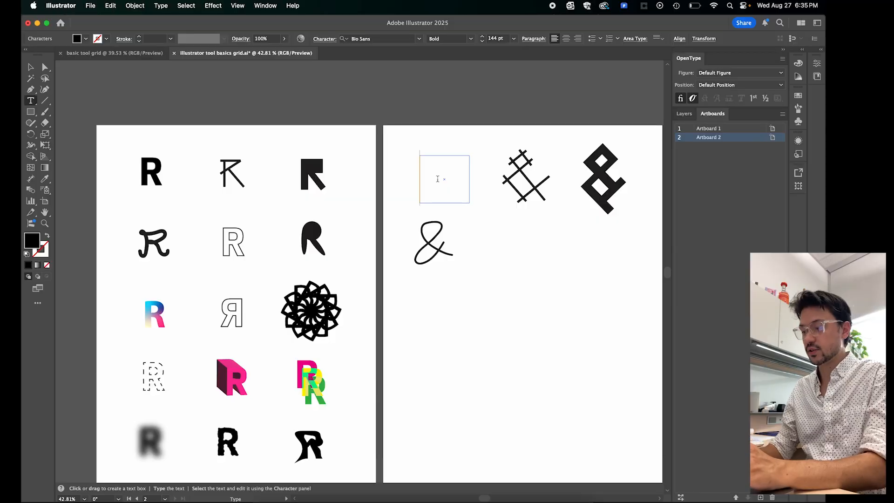
{"action": "type", "text": "&"}
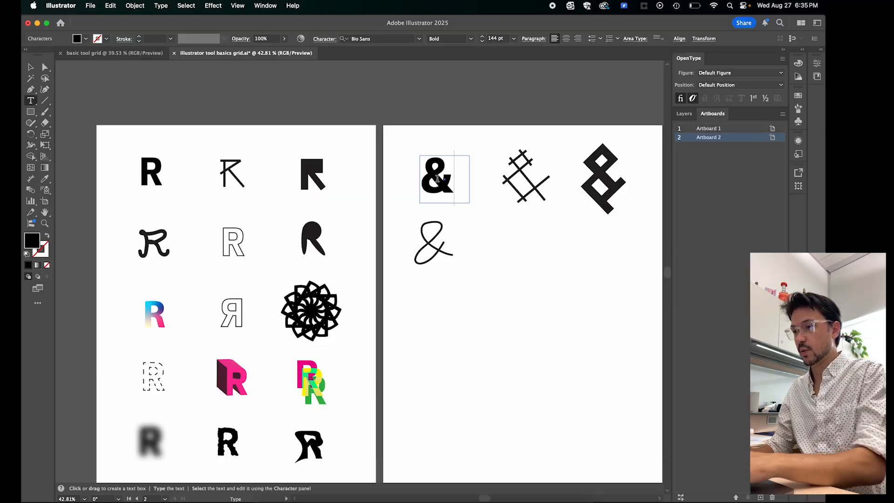
{"action": "left_click", "coordinate": [32, 69]}
{"action": "left_click", "coordinate": [471, 112]}
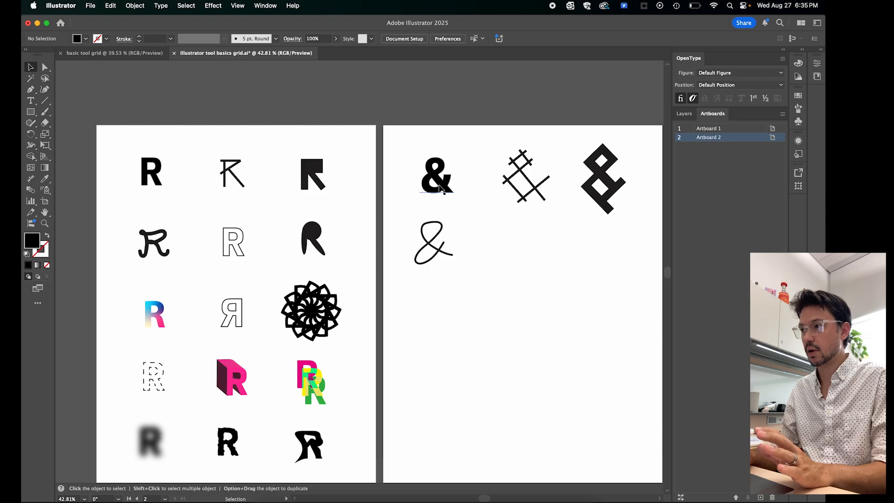
- Try duplicating the typed ampersand into the second row beside the handwritten one, and delete the duplicate
{"action": "left_click", "coordinate": [440, 189]}
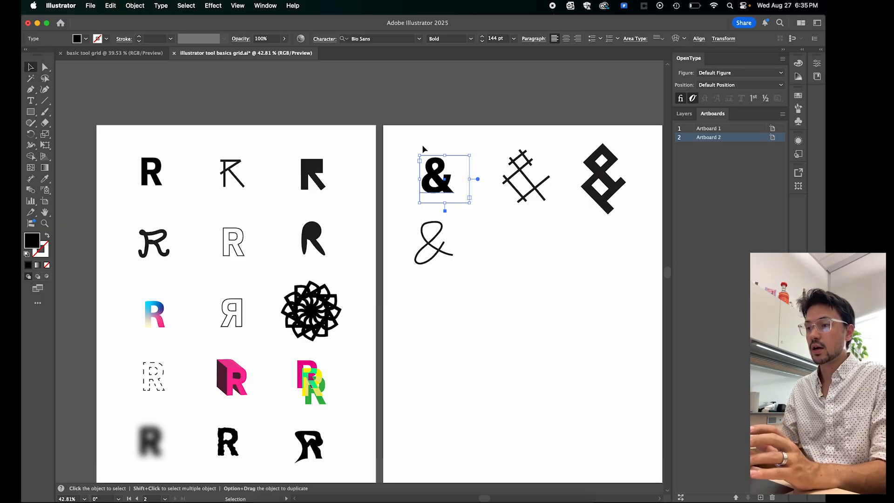
{"action": "left_click", "coordinate": [112, 6]}
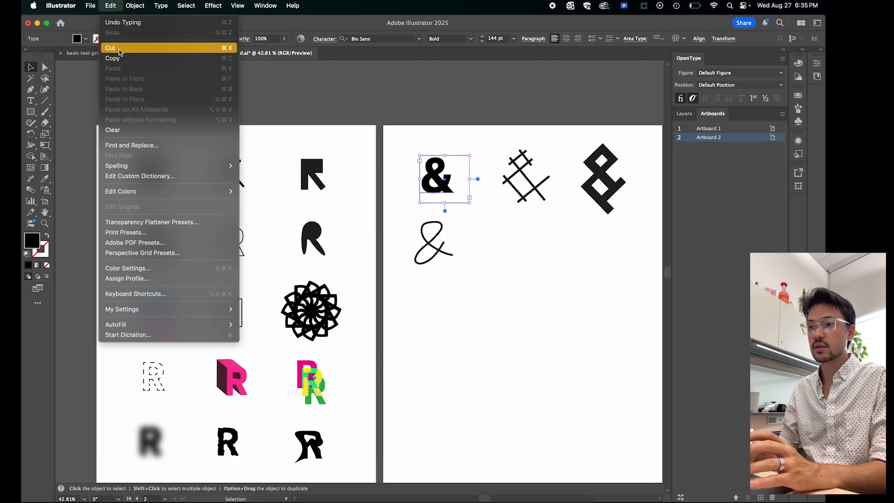
{"action": "left_click", "coordinate": [419, 98]}
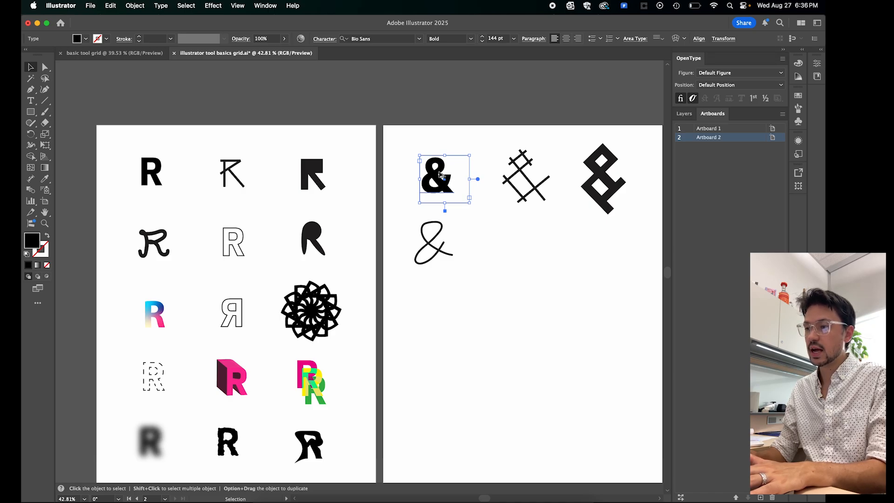
{"action": "left_click_drag", "start_coordinate": [436, 177], "coordinate": [524, 248]}
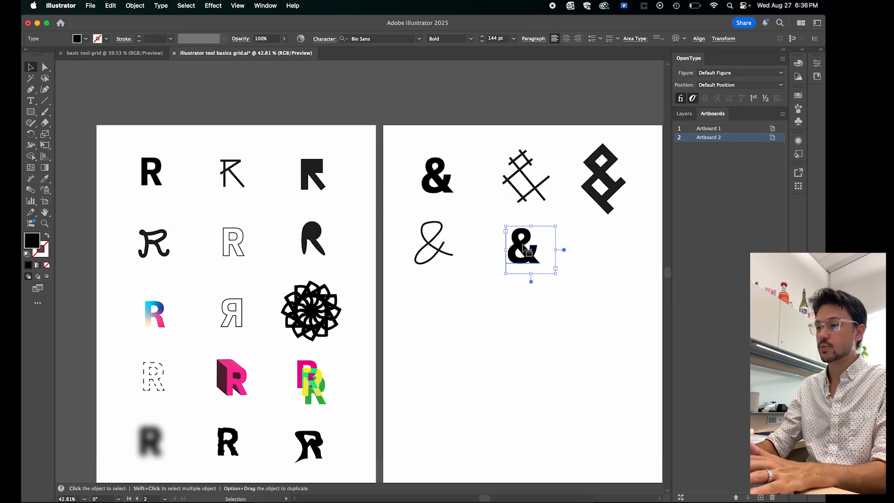
{"action": "key", "text": "Delete"}
- Copy and paste the typed ampersand, and place the copy in the second row beside the handwritten one
{"action": "left_click", "coordinate": [440, 189]}
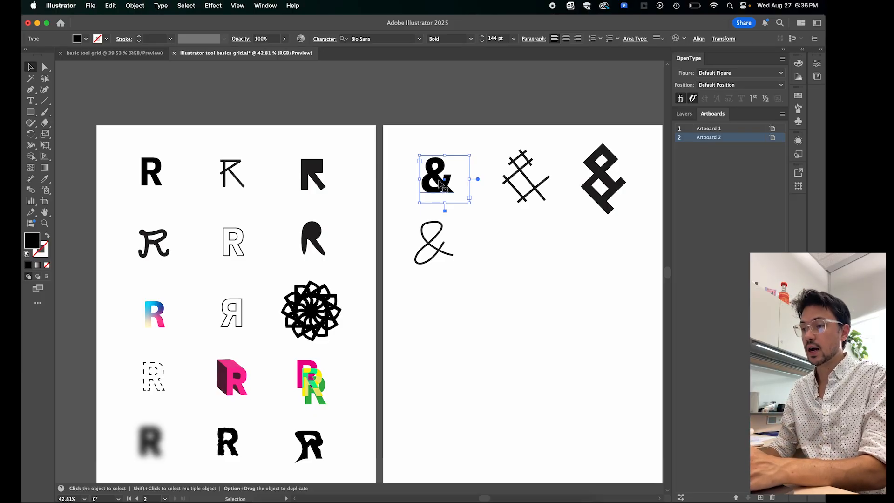
{"action": "key", "text": "a"}
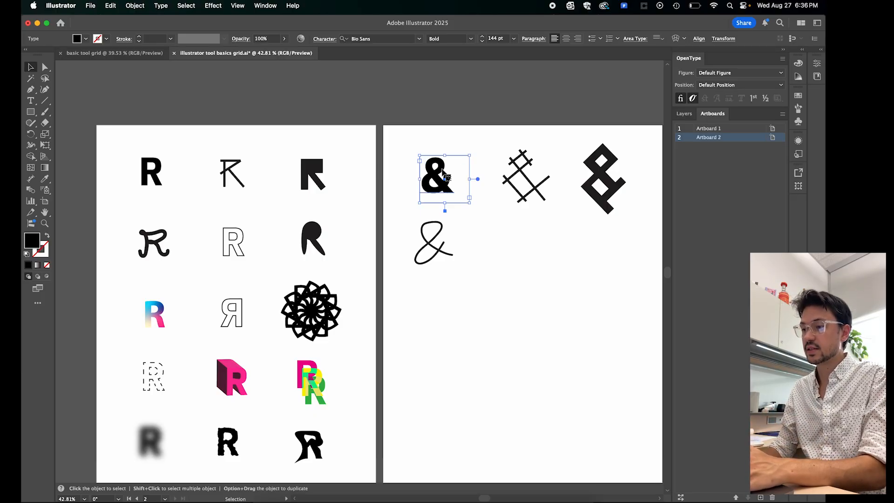
{"action": "left_click", "coordinate": [532, 254]}
{"action": "key", "text": "super+v"}
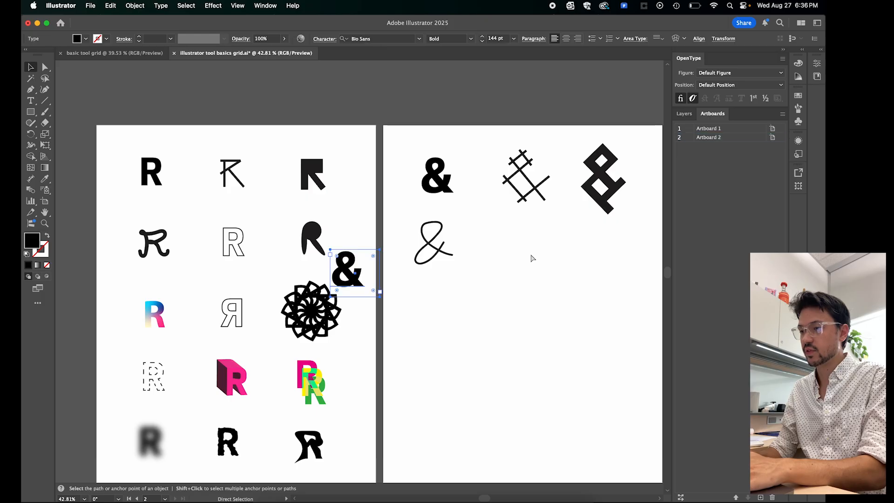
{"action": "left_click_drag", "start_coordinate": [353, 275], "coordinate": [535, 258]}
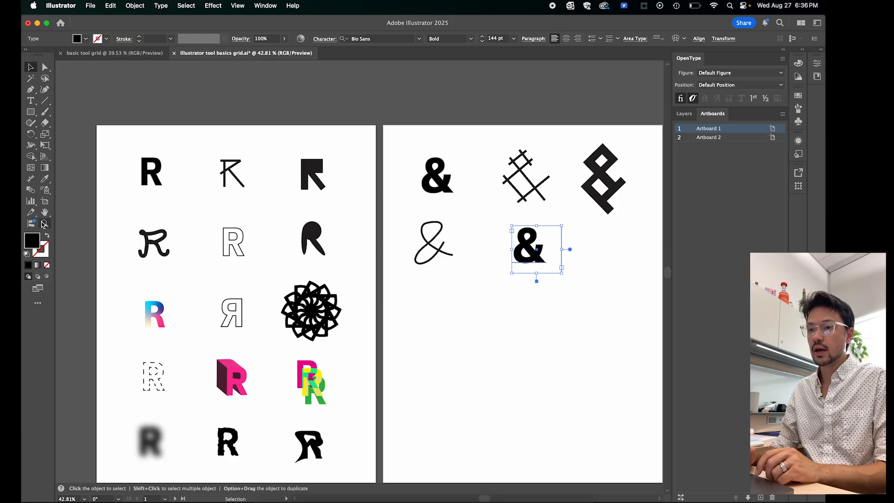
- Swap the fill and stroke of the copied ampersand so it has no fill and a black outline
{"action": "left_click", "coordinate": [47, 236]}
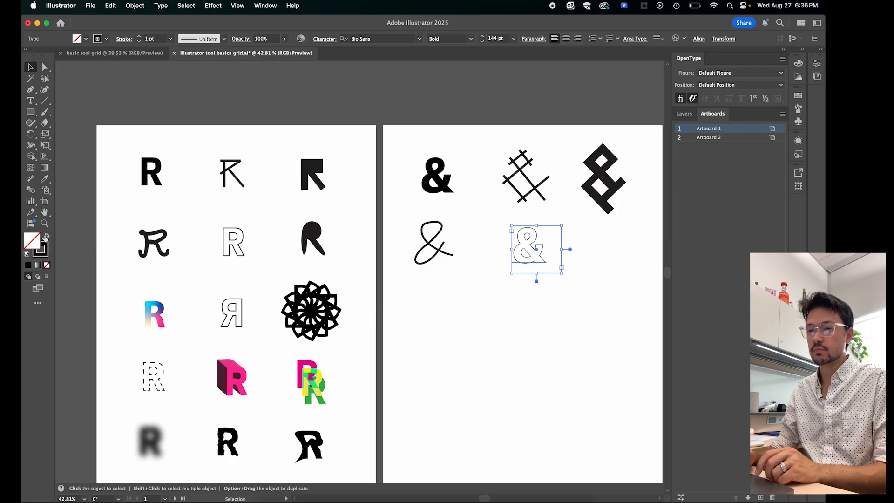
{"action": "left_click", "coordinate": [48, 237]}
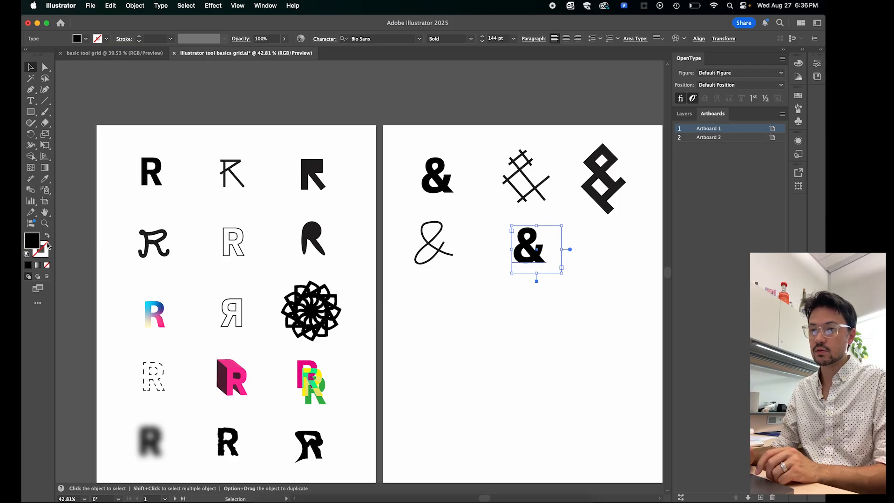
{"action": "left_click", "coordinate": [47, 236]}
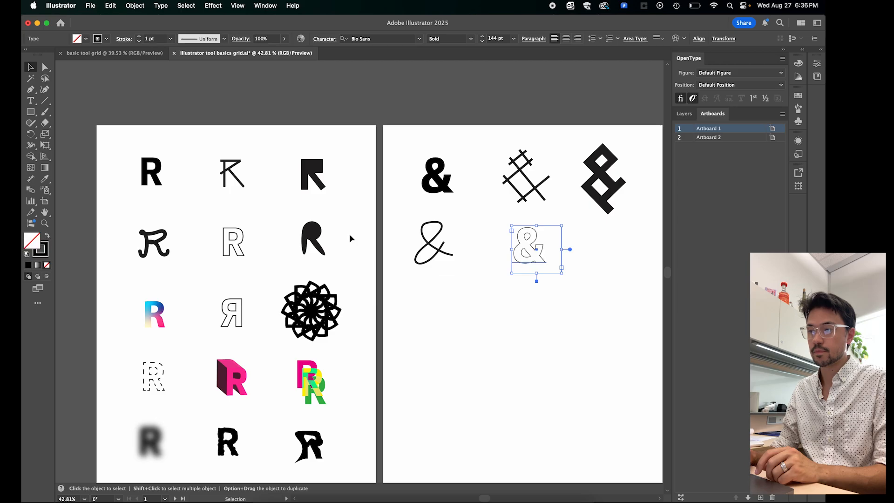
{"action": "left_click", "coordinate": [520, 307]}
{"action": "left_click", "coordinate": [532, 252]}
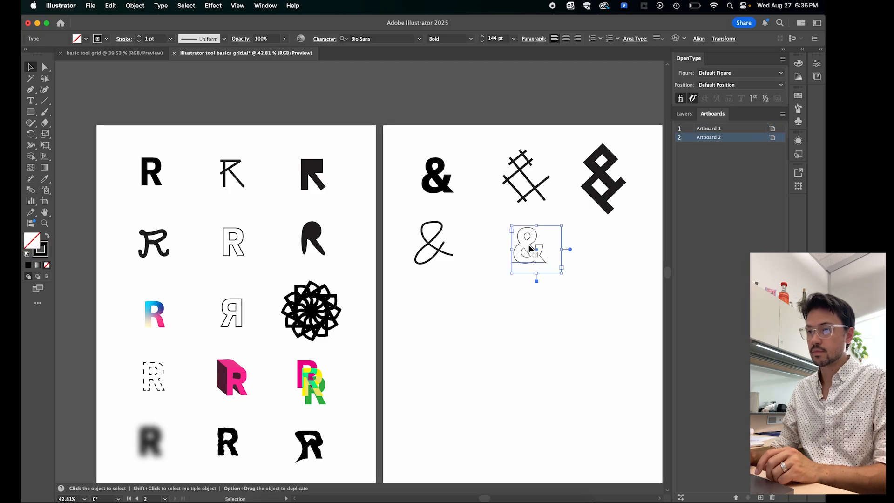
{"action": "left_click", "coordinate": [48, 237]}
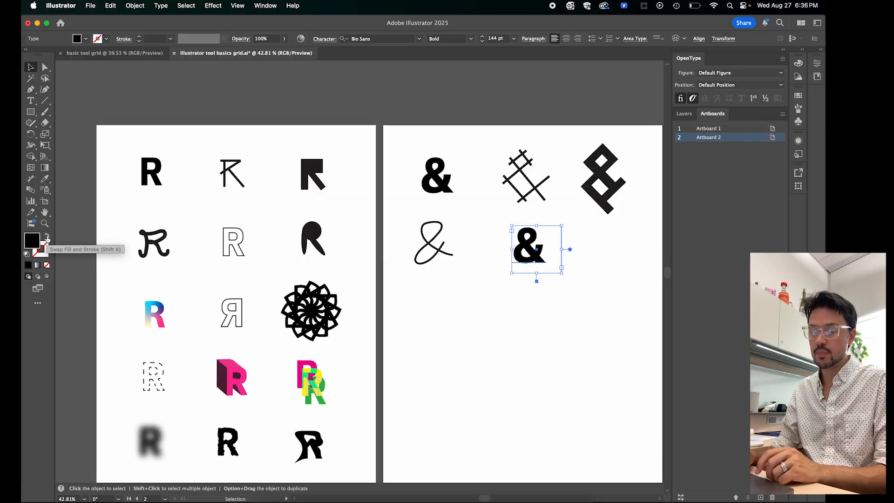
{"action": "left_click", "coordinate": [47, 237]}
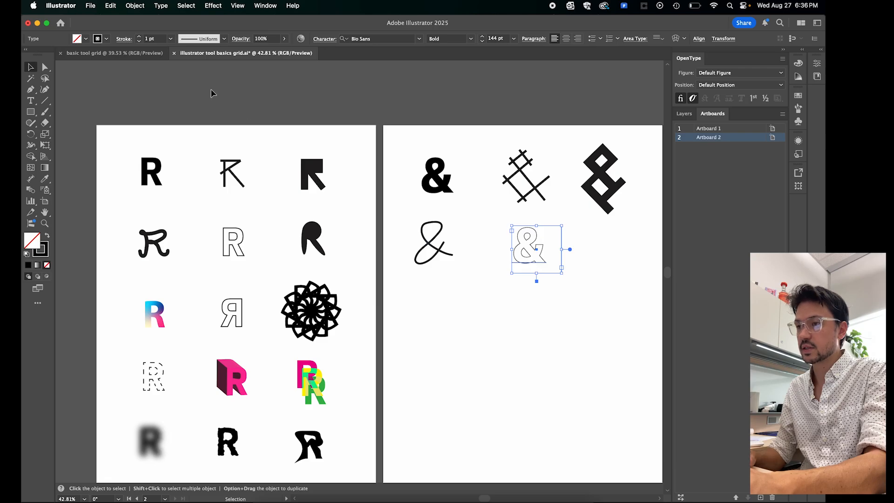
- Set the outlined ampersand's stroke weight to 3 pt and deselect it
{"action": "left_click", "coordinate": [140, 38]}
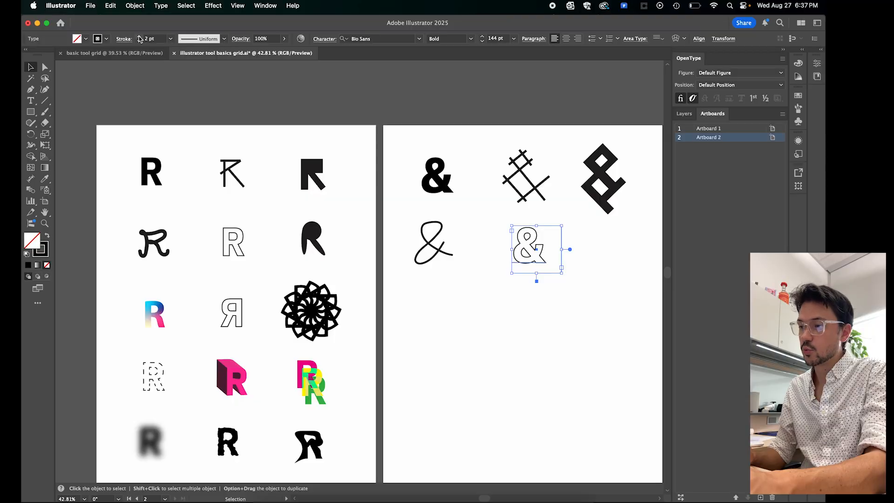
{"action": "left_click", "coordinate": [139, 37]}
{"action": "left_click", "coordinate": [138, 37]}
{"action": "left_click", "coordinate": [139, 37]}
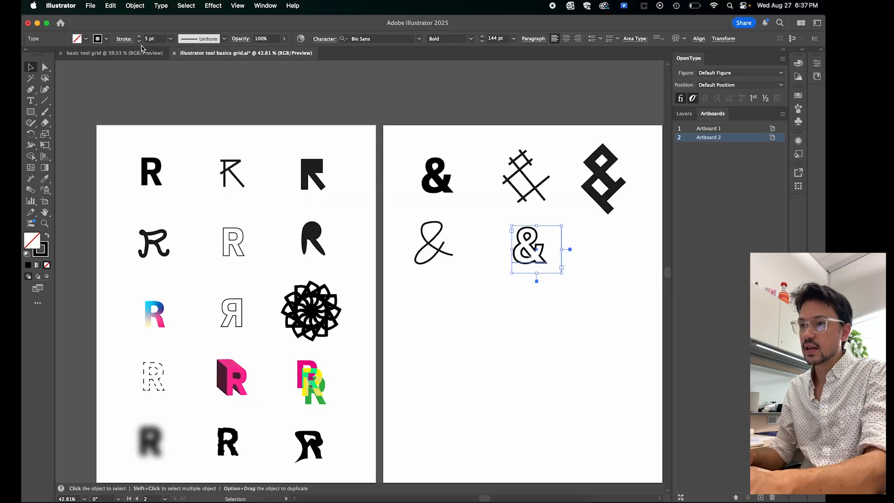
{"action": "left_click", "coordinate": [139, 41]}
{"action": "left_click", "coordinate": [139, 42]}
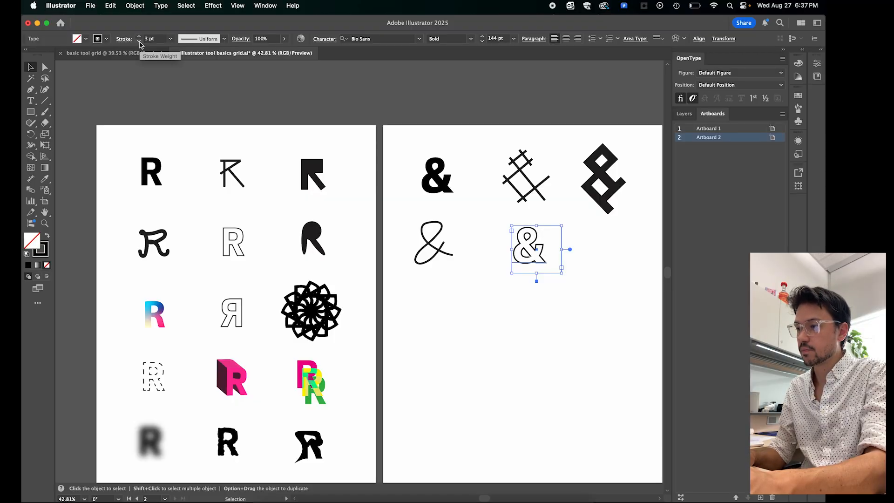
{"action": "left_click", "coordinate": [139, 37]}
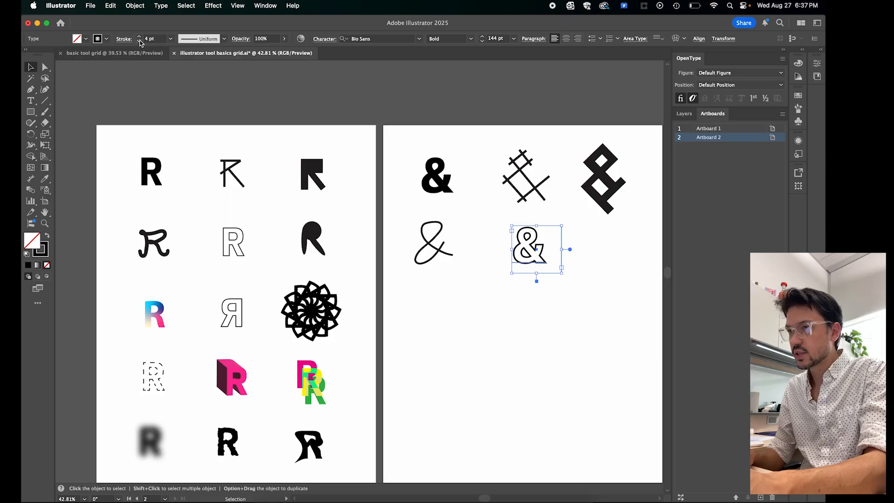
{"action": "left_click", "coordinate": [140, 41]}
{"action": "left_click", "coordinate": [139, 42]}
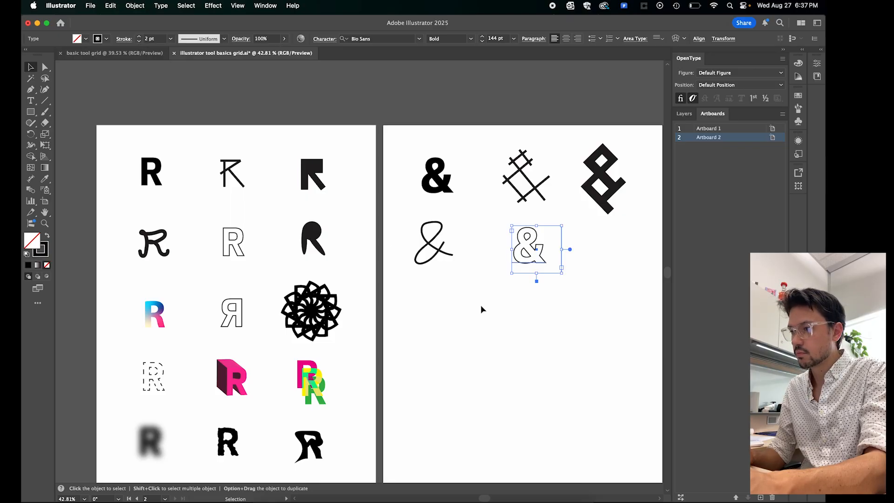
{"action": "left_click", "coordinate": [139, 37]}
{"action": "left_click", "coordinate": [517, 333]}
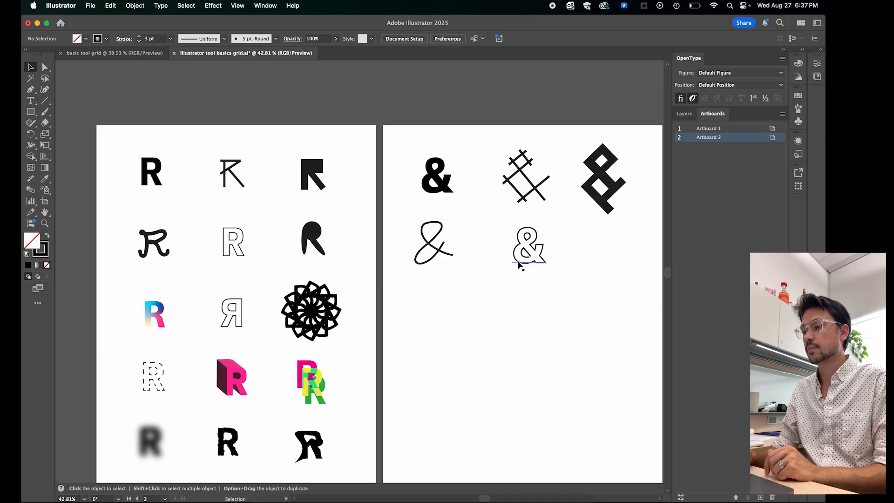
- Draw a narrow upright ellipse about 0.35 by 1.83 in beside the outlined ampersand, and delete it
{"action": "scroll", "coordinate": [490, 353], "scroll_direction": "down", "scroll_amount": 3}
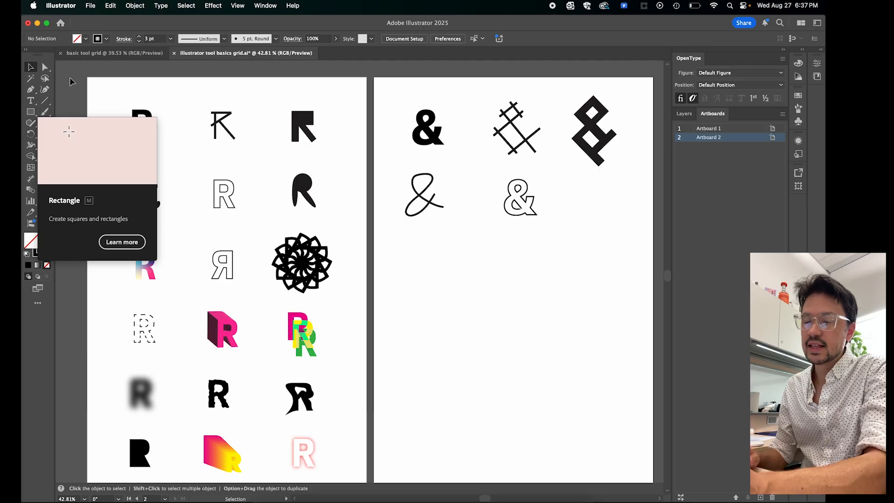
{"action": "left_click", "coordinate": [33, 114]}
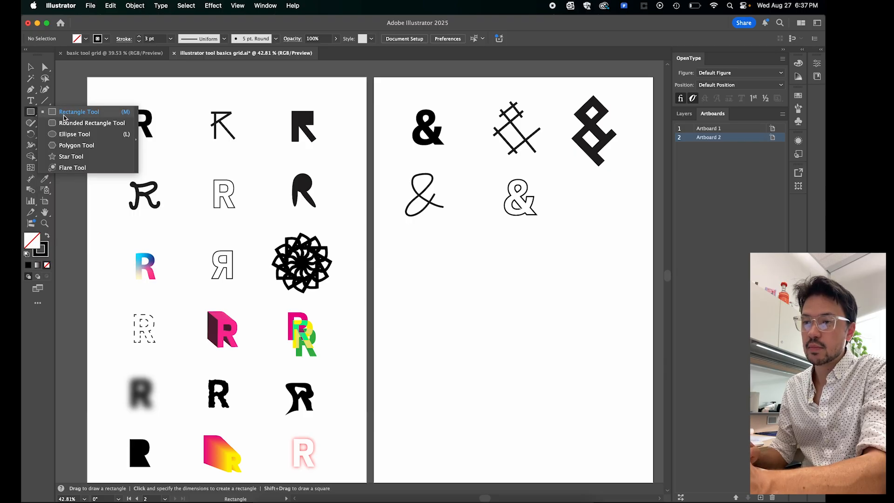
{"action": "left_click", "coordinate": [75, 135]}
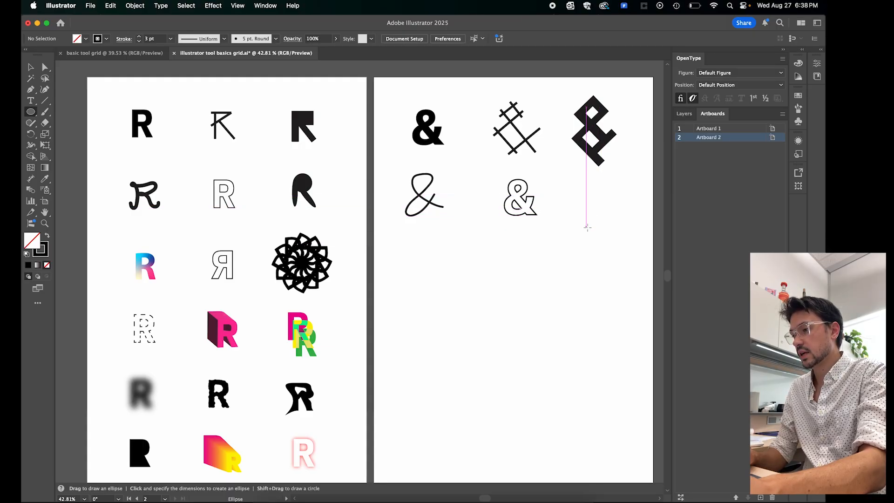
{"action": "left_click_drag", "start_coordinate": [586, 229], "coordinate": [596, 181]}
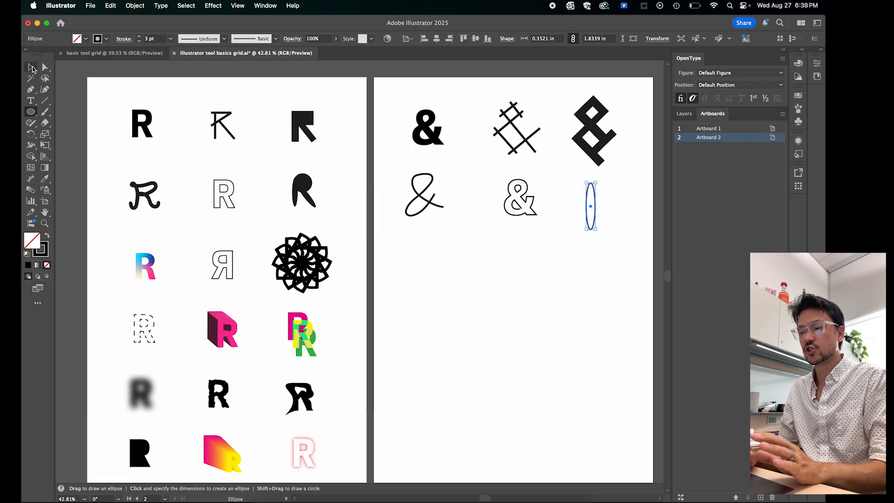
{"action": "left_click", "coordinate": [33, 68]}
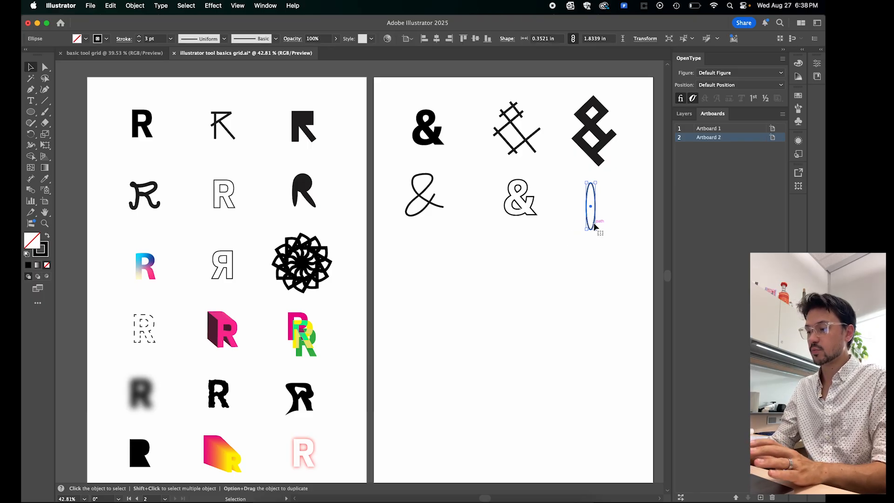
{"action": "key", "text": "Delete"}
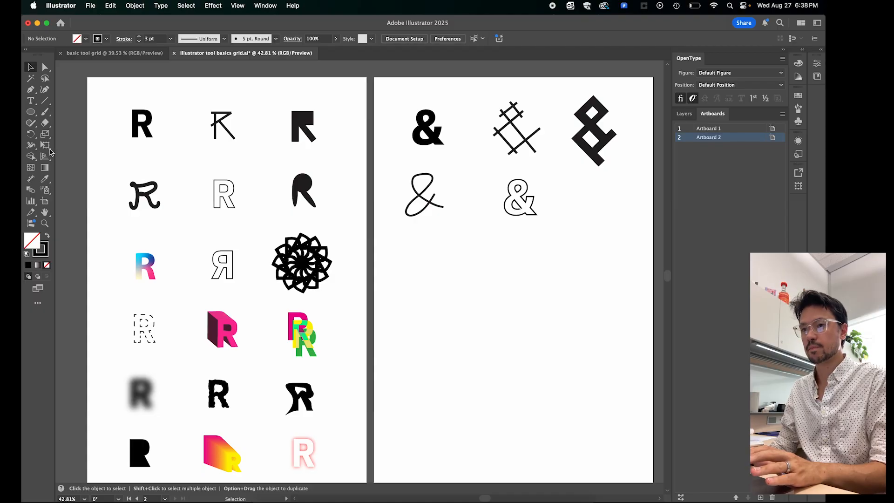
- Draw thin black-filled ellipses without stroke, horizontal and upright, forming a tilted ampersand in the second row, the lowest about 2.2 by 0.21 in
{"action": "left_click", "coordinate": [48, 236]}
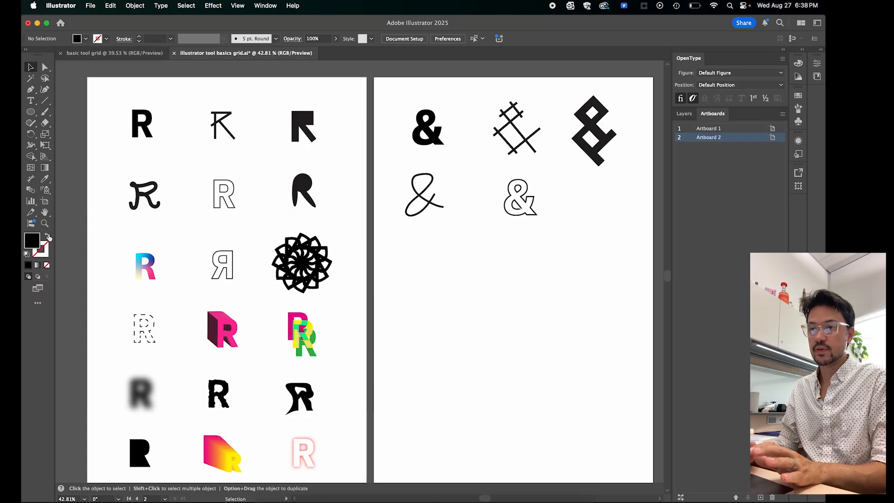
{"action": "left_click", "coordinate": [30, 112]}
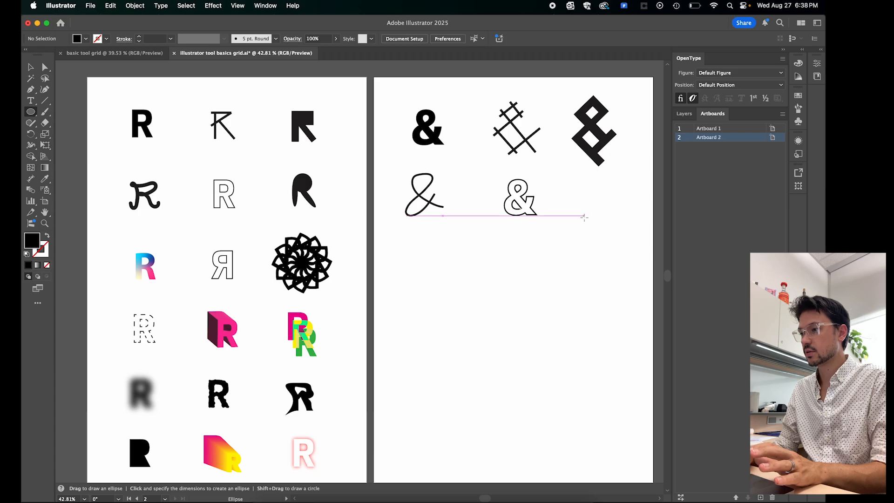
{"action": "mouse_move", "coordinate": [585, 215]}
{"action": "left_mouse_down"}
{"action": "mouse_move", "coordinate": [589, 173]}
{"action": "mouse_move", "coordinate": [595, 179]}
{"action": "mouse_move", "coordinate": [584, 180]}
{"action": "mouse_move", "coordinate": [608, 190]}
{"action": "mouse_move", "coordinate": [603, 173]}
{"action": "mouse_move", "coordinate": [611, 196]}
{"action": "left_mouse_up"}
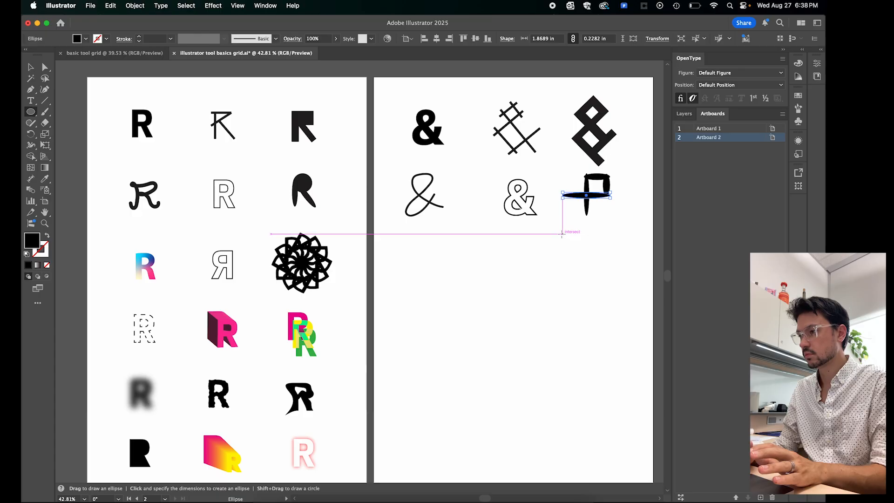
{"action": "left_click_drag", "start_coordinate": [562, 234], "coordinate": [611, 219]}
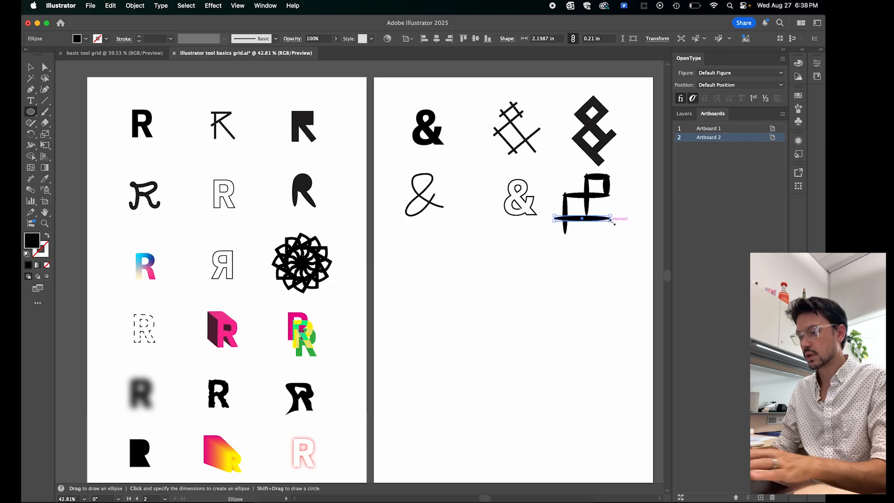
{"action": "key", "text": "v"}
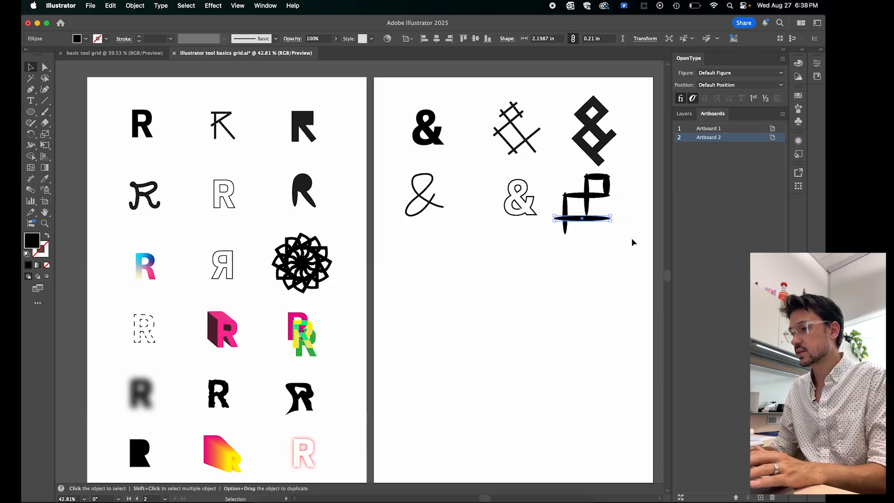
{"action": "left_click_drag", "start_coordinate": [599, 220], "coordinate": [600, 218]}
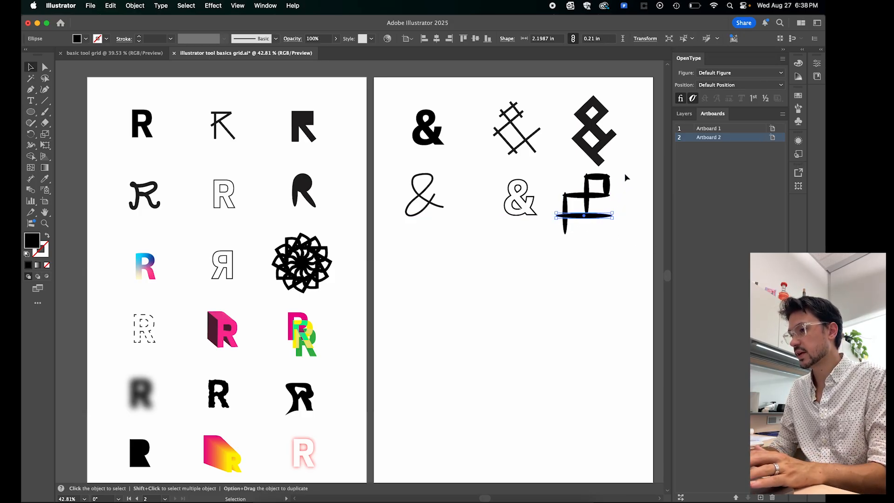
- Rotate all the thin ellipses together about 45° counterclockwise so the ampersand stands upright, place it in the second row's third column, and deselect
{"action": "left_click_drag", "start_coordinate": [624, 172], "coordinate": [556, 234]}
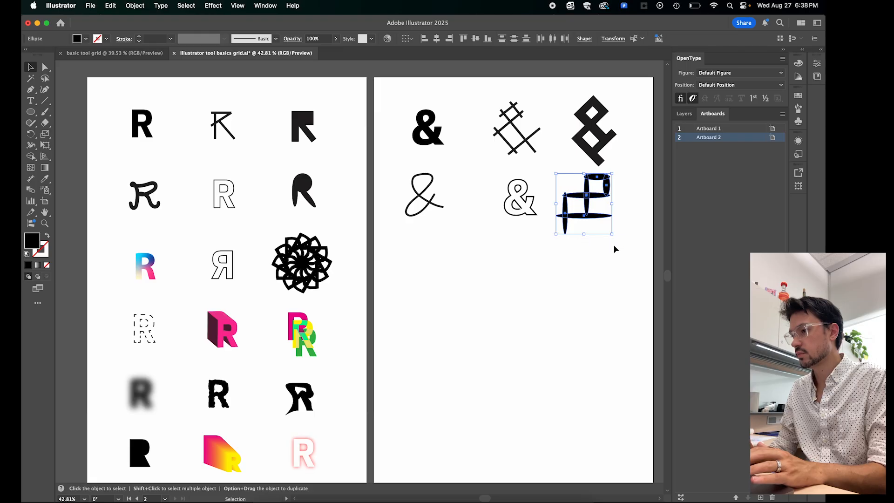
{"action": "left_click_drag", "start_coordinate": [618, 240], "coordinate": [657, 209]}
{"action": "left_click_drag", "start_coordinate": [599, 211], "coordinate": [615, 218]}
{"action": "left_click", "coordinate": [522, 306]}
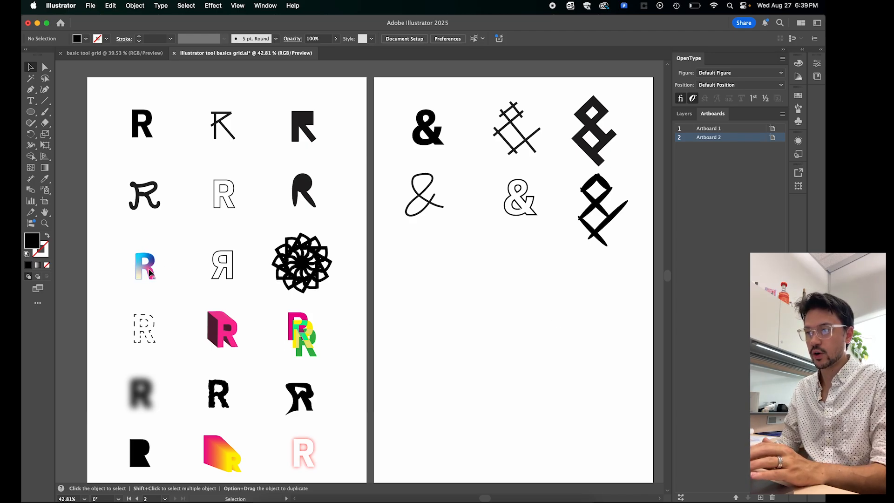
- Copy and paste the typed ampersand, and place the copy at the start of the third row on Artboard 2
{"action": "left_click", "coordinate": [437, 140]}
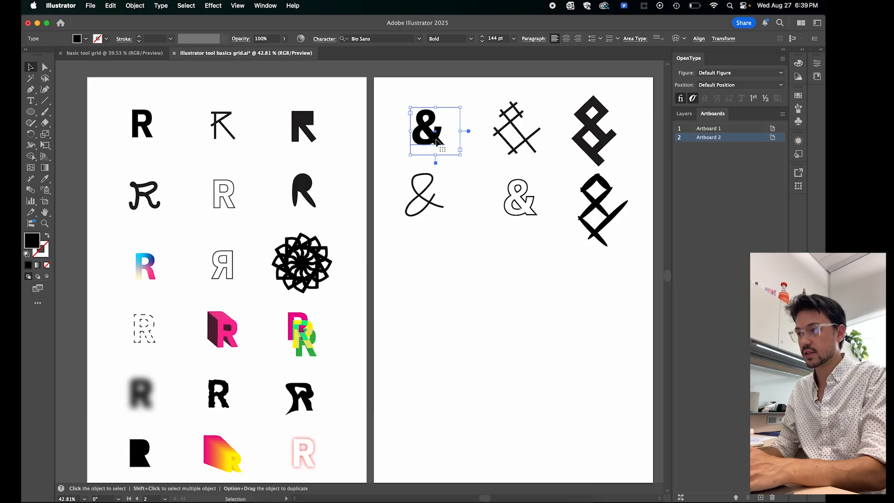
{"action": "key", "text": "super+c"}
{"action": "key", "text": "super+f"}
{"action": "key", "text": "super+v"}
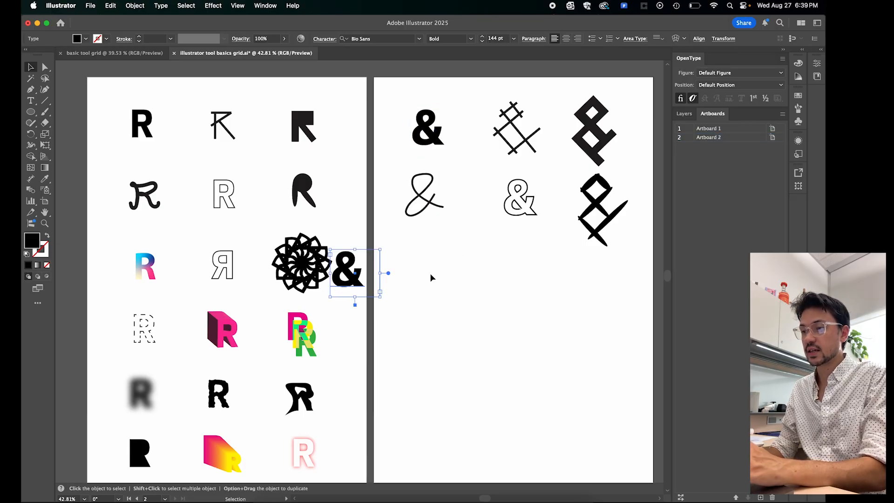
{"action": "left_click_drag", "start_coordinate": [360, 283], "coordinate": [438, 277]}
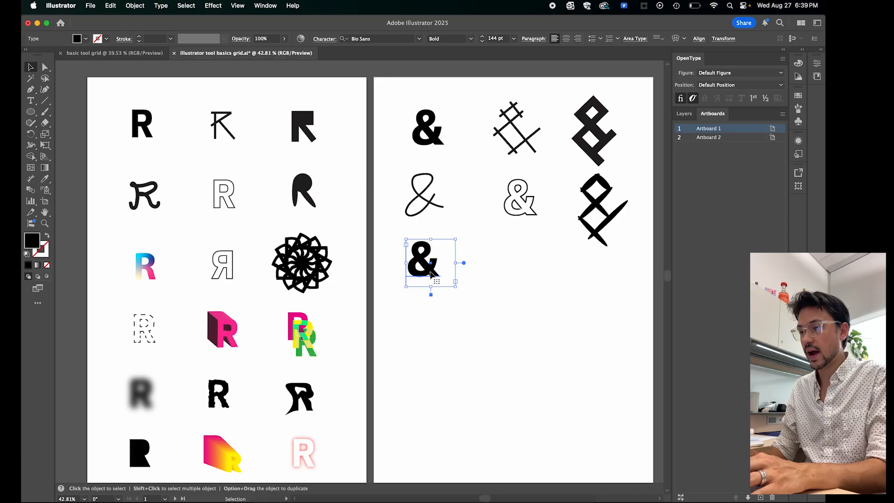
- Convert the third-row ampersand to outlines, and compare its selection with that of the typed original
{"action": "right_click", "coordinate": [431, 275]}
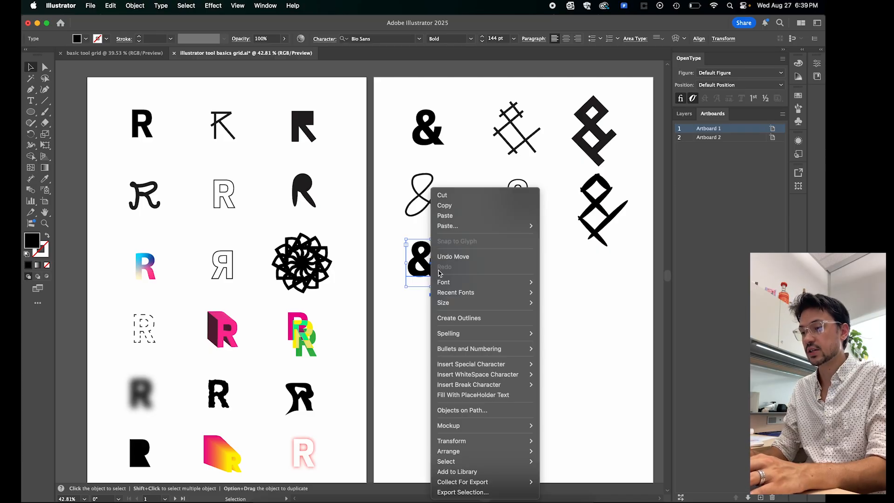
{"action": "left_click", "coordinate": [475, 319]}
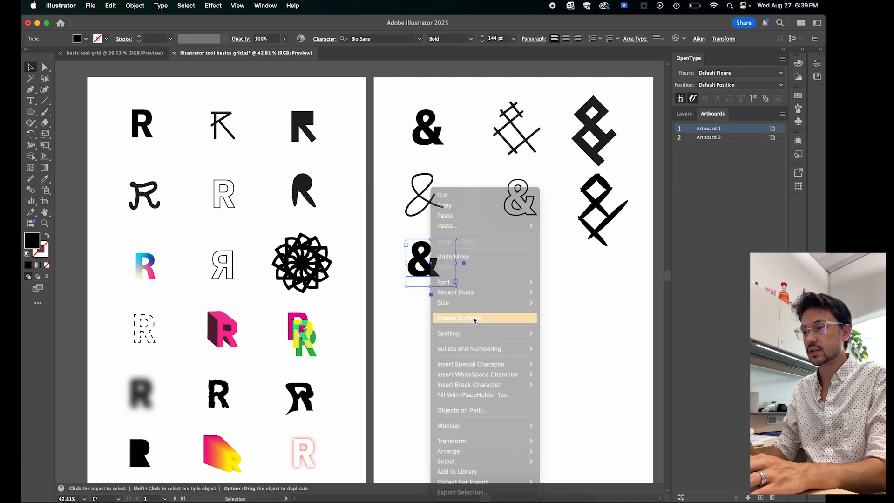
{"action": "left_click", "coordinate": [474, 282]}
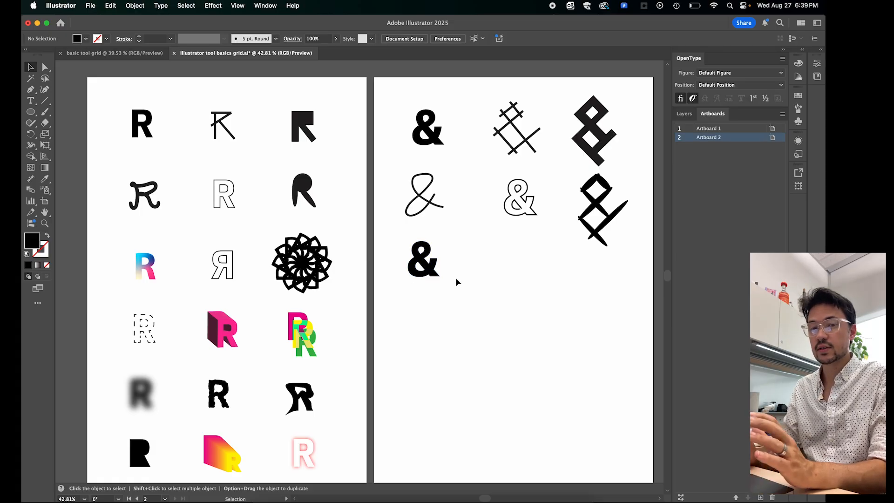
{"action": "left_click", "coordinate": [424, 266]}
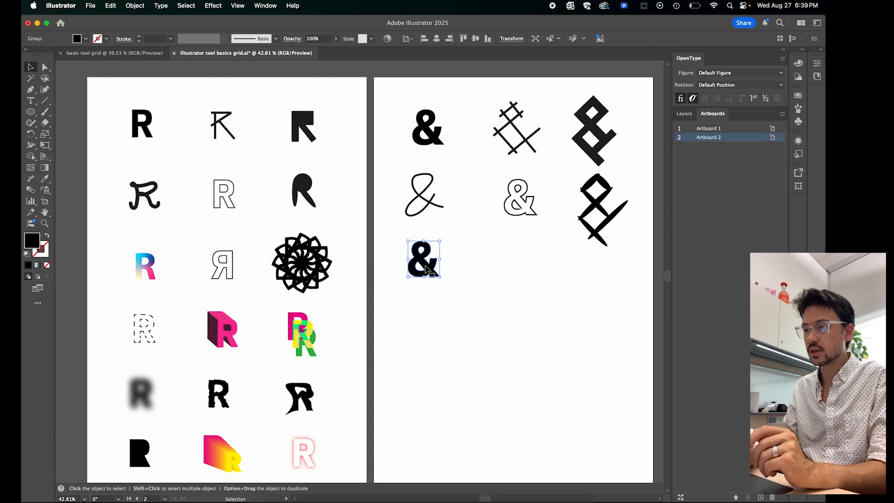
{"action": "left_click", "coordinate": [433, 132]}
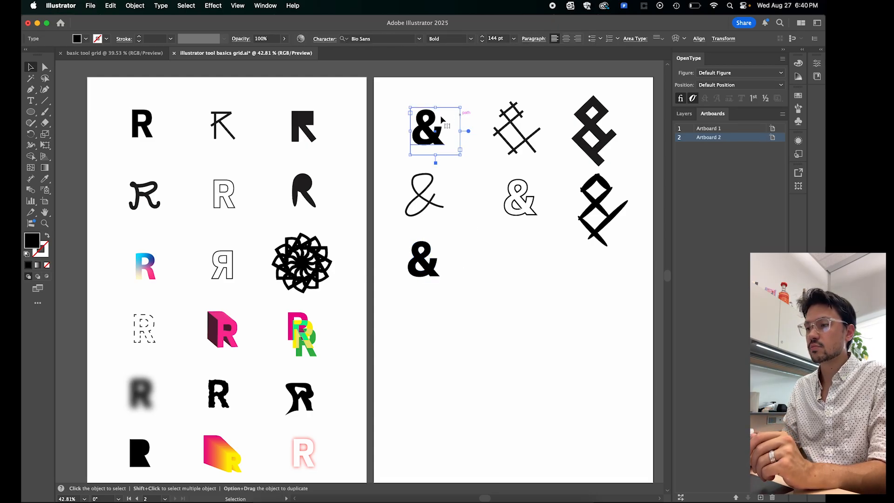
{"action": "left_click", "coordinate": [473, 281]}
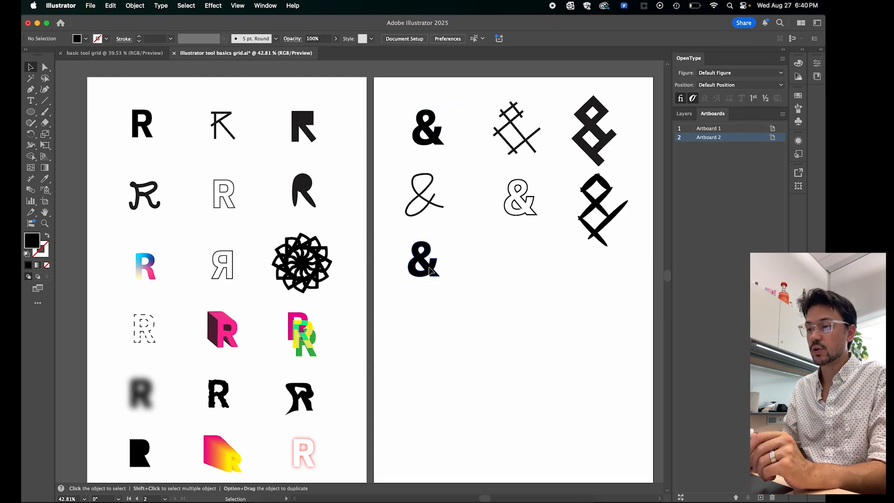
- Nudge the outlined third-row ampersand into place and fill it with the yellow-orange-red gradient swatch
{"action": "left_click", "coordinate": [434, 273]}
{"action": "left_click_drag", "start_coordinate": [427, 274], "coordinate": [429, 277]}
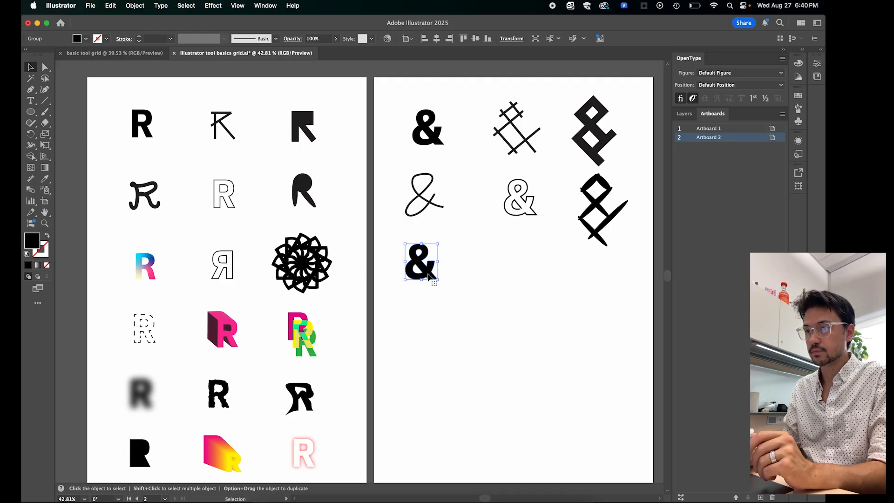
{"action": "left_click", "coordinate": [86, 40]}
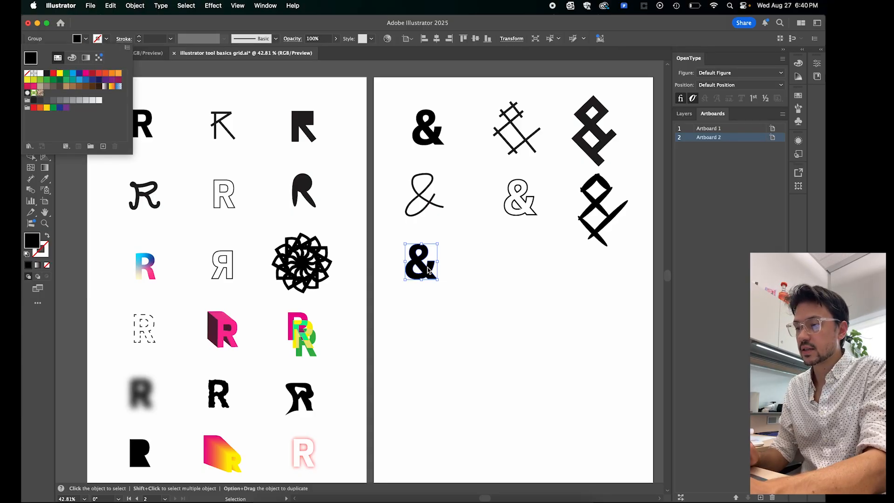
{"action": "left_click", "coordinate": [86, 58]}
{"action": "left_click", "coordinate": [62, 59]}
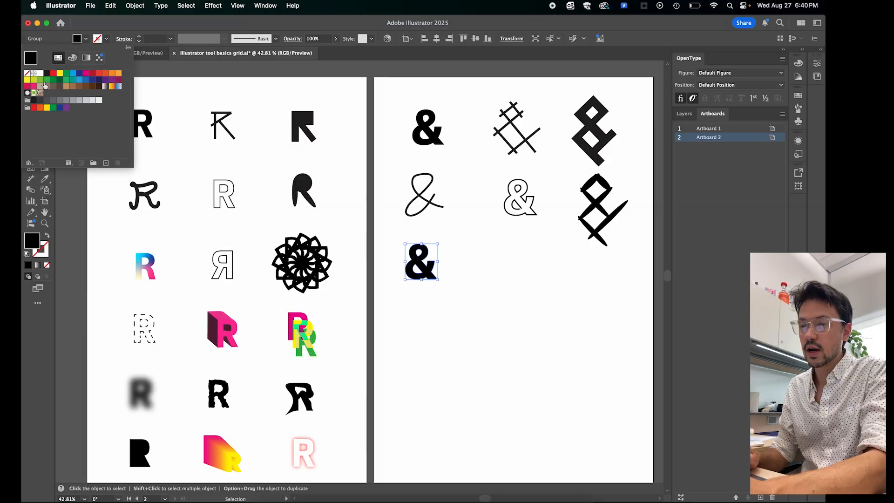
{"action": "left_click", "coordinate": [112, 87]}
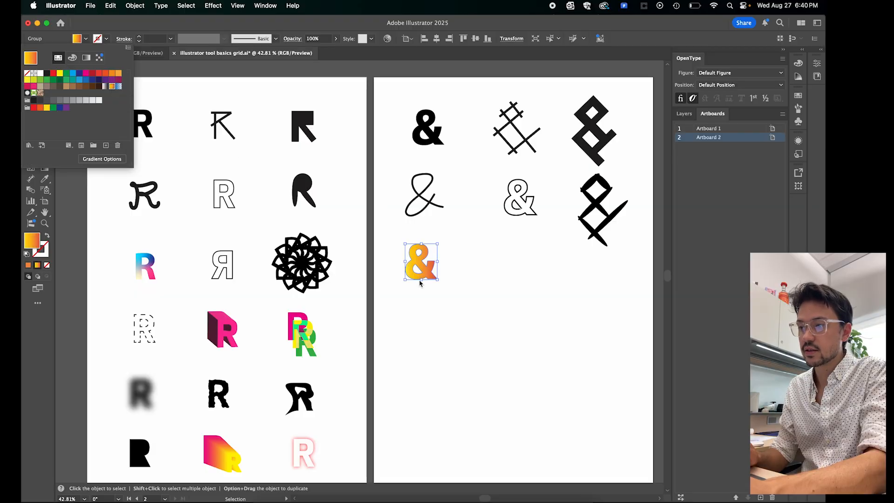
{"action": "left_click", "coordinate": [457, 304]}
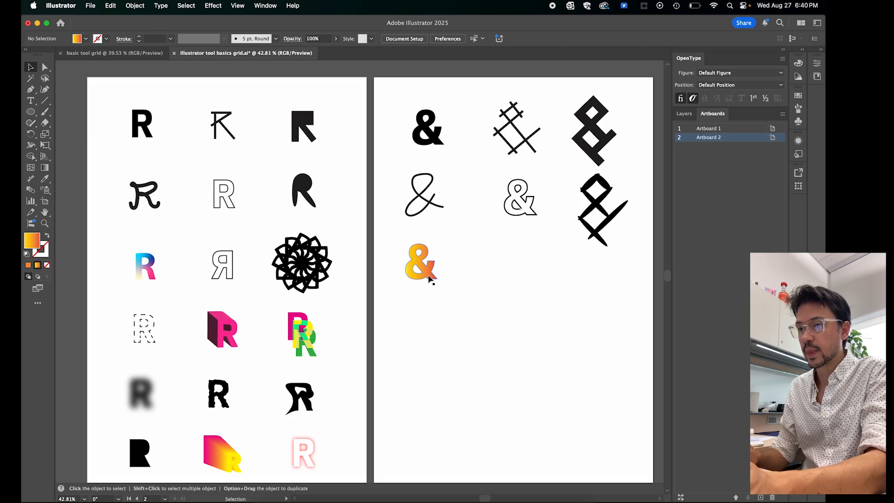
{"action": "left_click", "coordinate": [428, 278]}
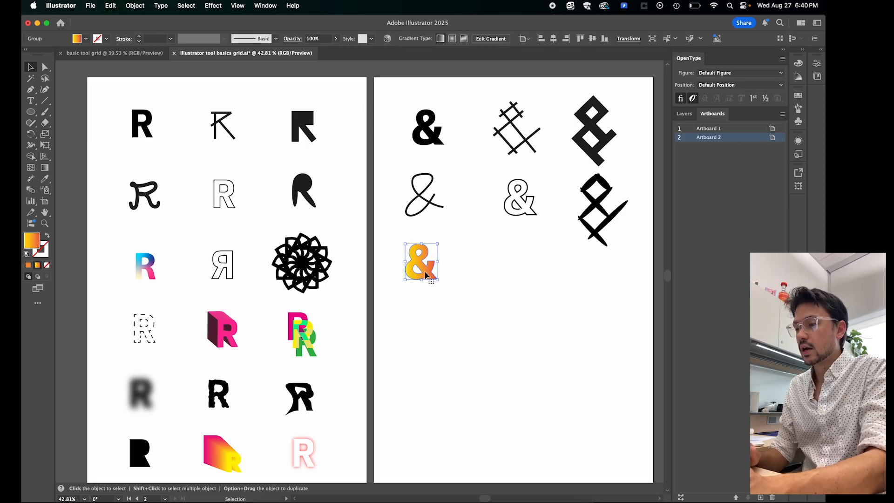
{"action": "left_click", "coordinate": [406, 297]}
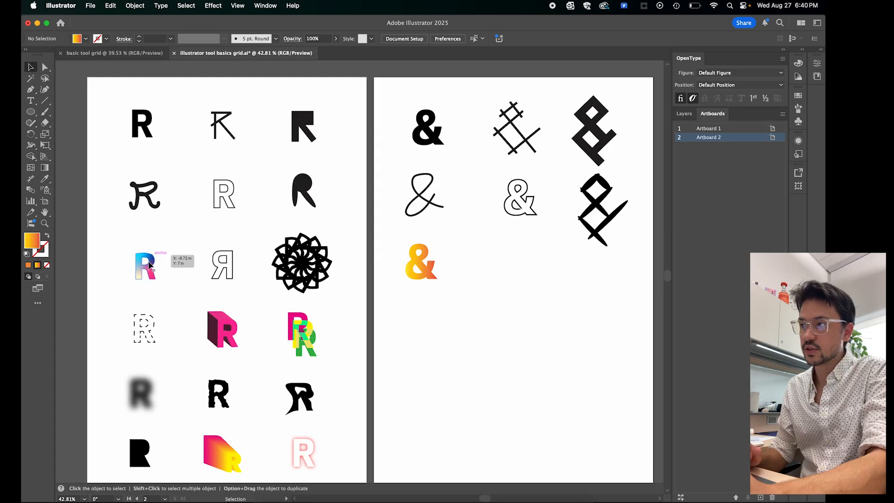
- Open the Gradient settings for the third-row ampersand and change its fill to a freeform gradient drawn with points
{"action": "left_click", "coordinate": [423, 274]}
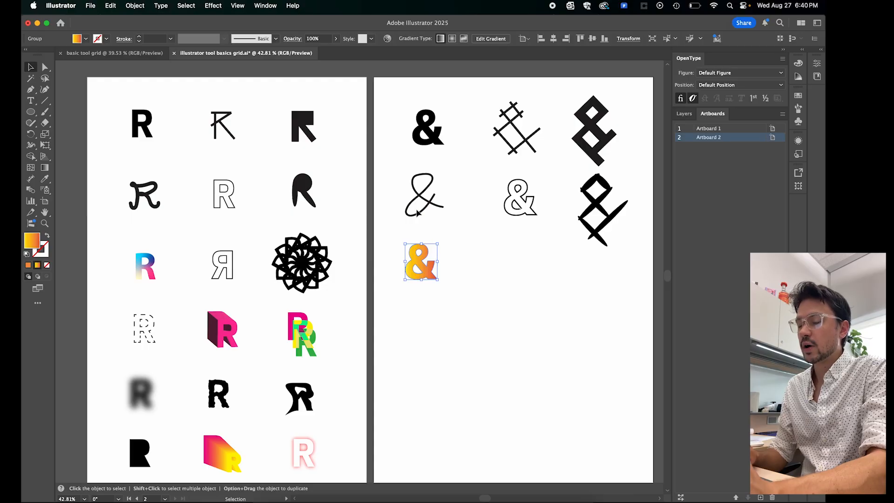
{"action": "left_click", "coordinate": [268, 6]}
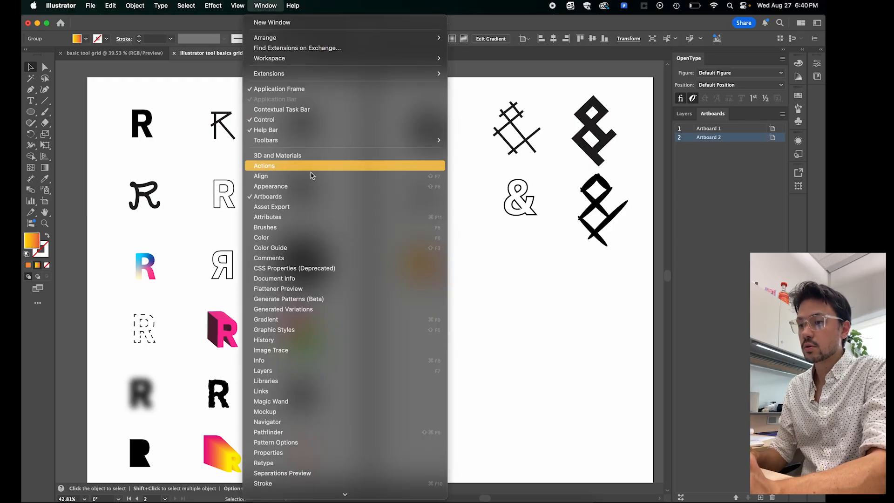
{"action": "scroll", "coordinate": [314, 182], "scroll_direction": "down", "scroll_amount": 2}
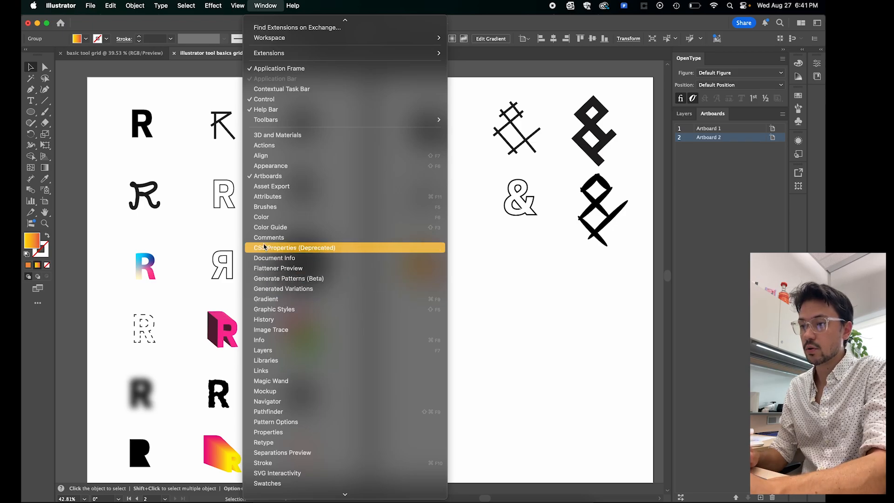
{"action": "left_click", "coordinate": [286, 301]}
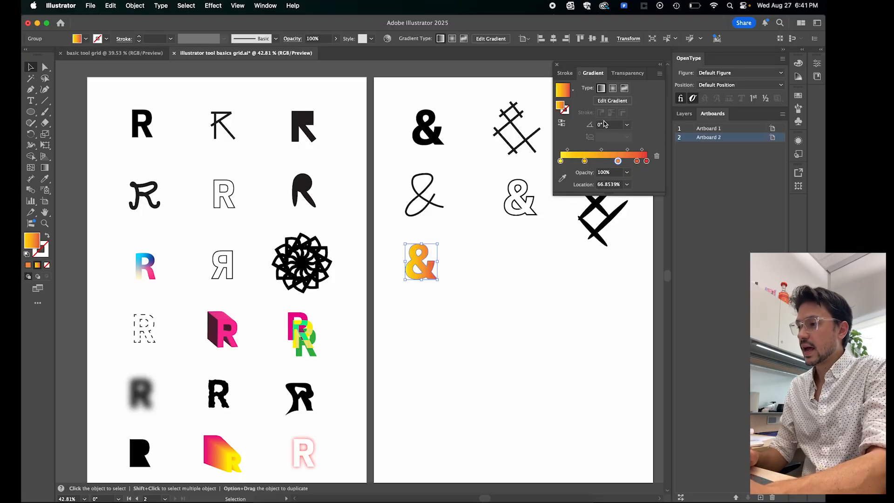
{"action": "left_click_drag", "start_coordinate": [608, 194], "coordinate": [611, 247]}
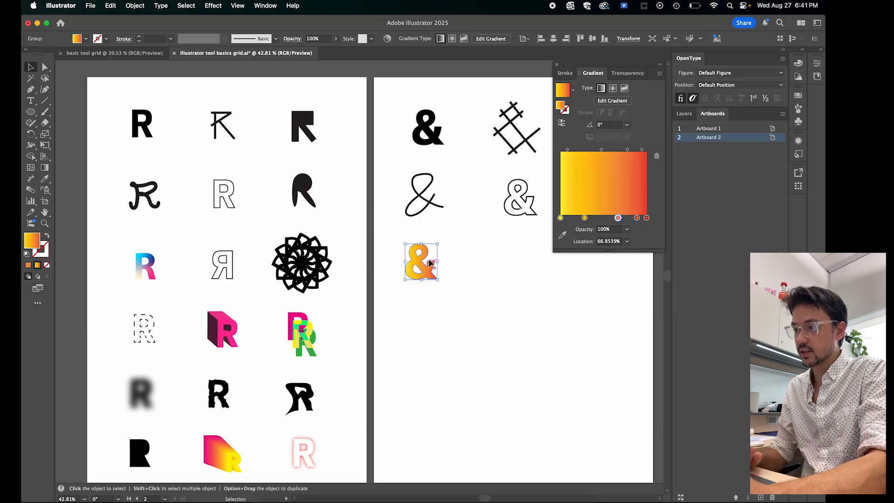
{"action": "left_click", "coordinate": [624, 89]}
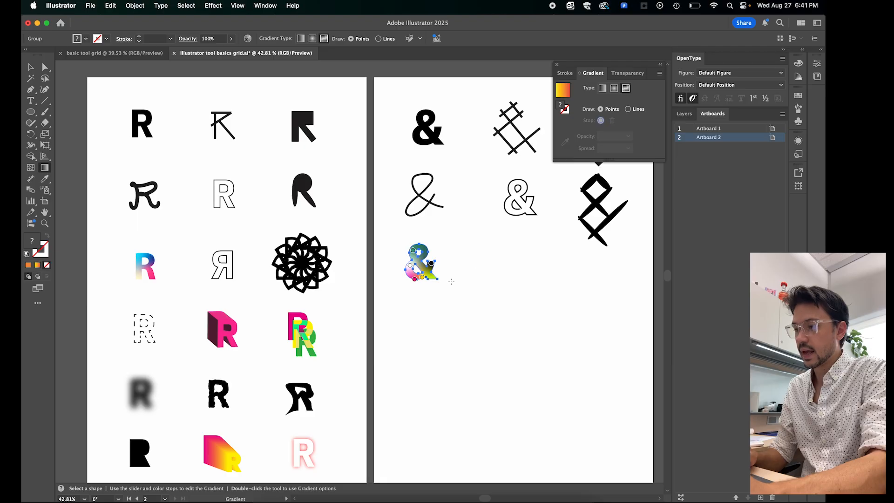
{"action": "scroll", "coordinate": [451, 281], "scroll_direction": "up", "scroll_amount": 5}
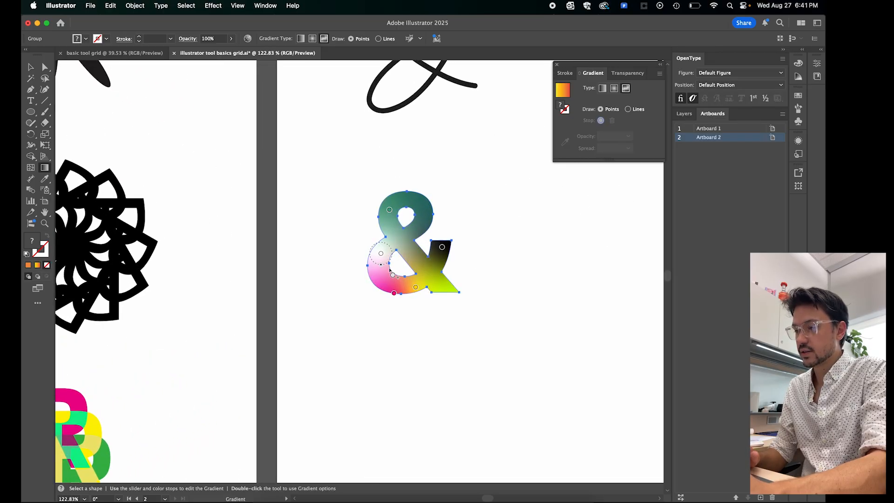
- Reposition the white, pink, yellow and black color points, moving the pink one onto the ampersand's diagonal and the yellow one along its base
{"action": "mouse_move", "coordinate": [380, 253]}
{"action": "left_mouse_down"}
{"action": "mouse_move", "coordinate": [391, 244]}
{"action": "mouse_move", "coordinate": [380, 258]}
{"action": "left_mouse_up"}
{"action": "left_click_drag", "start_coordinate": [394, 293], "coordinate": [415, 257]}
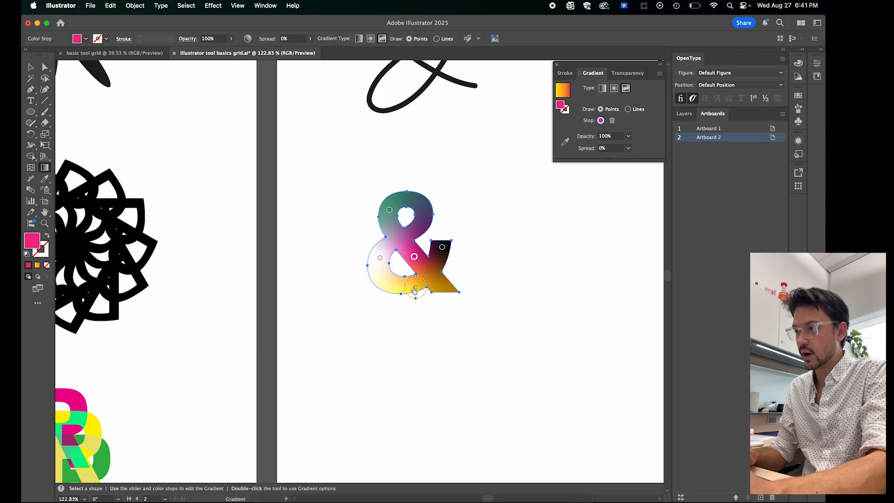
{"action": "mouse_move", "coordinate": [415, 287]}
{"action": "left_mouse_down"}
{"action": "mouse_move", "coordinate": [427, 282]}
{"action": "mouse_move", "coordinate": [402, 287]}
{"action": "left_mouse_up"}
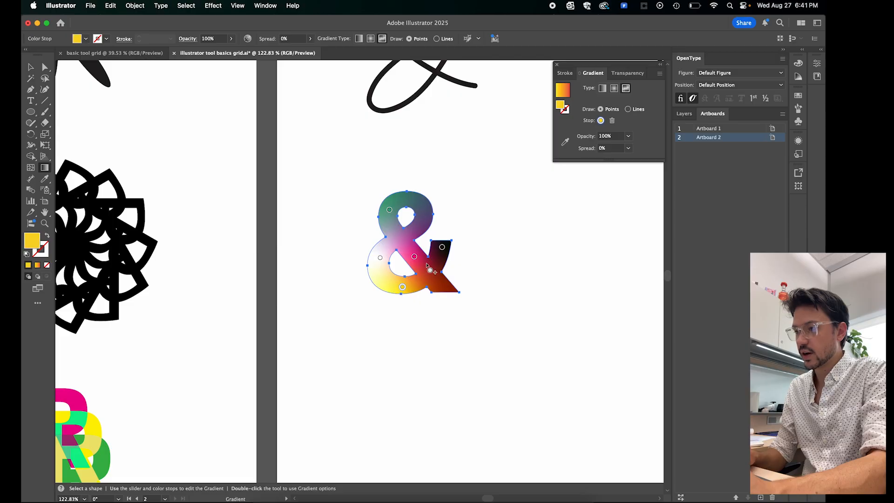
{"action": "left_click_drag", "start_coordinate": [440, 251], "coordinate": [407, 250]}
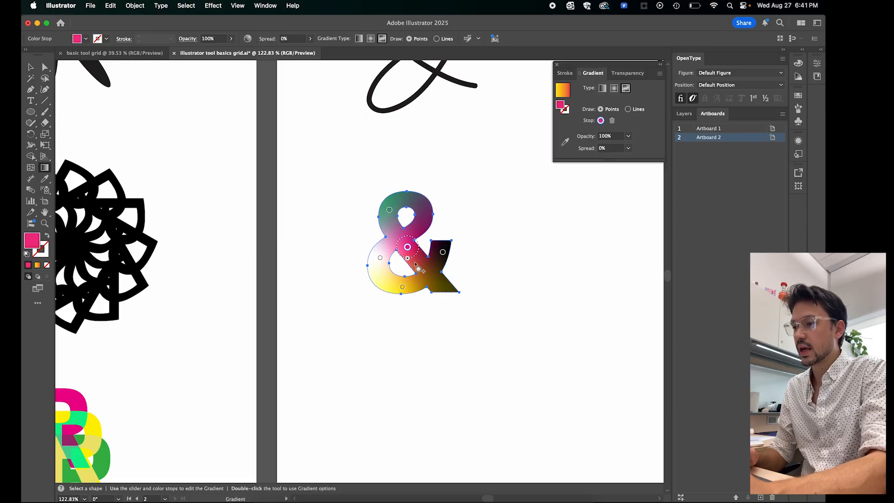
- Shift the pink color point on the third-row ampersand's diagonal to a deeper crimson by raising its yellow component
{"action": "double_click", "coordinate": [407, 248]}
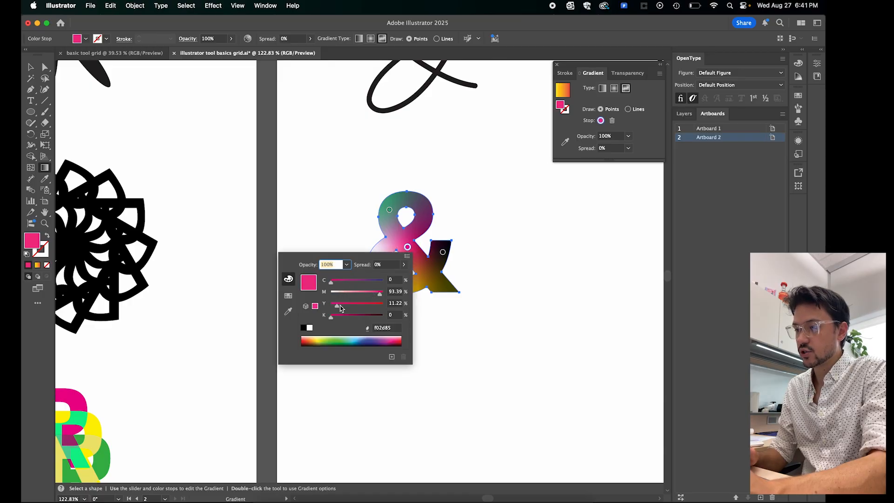
{"action": "left_click_drag", "start_coordinate": [337, 307], "coordinate": [349, 322]}
{"action": "left_click", "coordinate": [443, 253]}
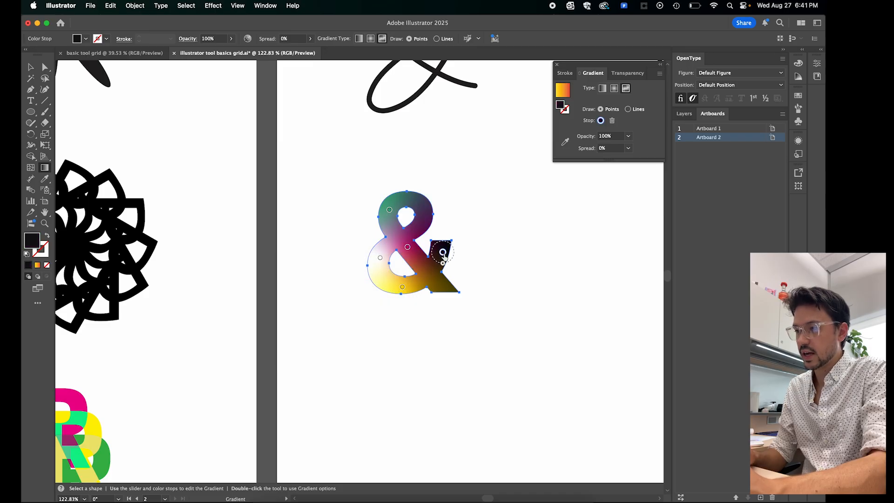
- Recolor the black color point on the ampersand's arm to light blue, hex 6ab5e4
{"action": "double_click", "coordinate": [442, 253]}
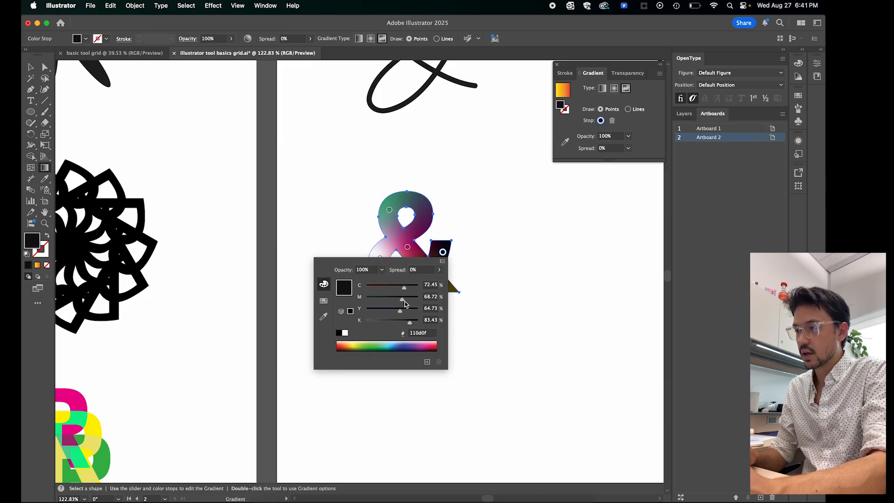
{"action": "left_click_drag", "start_coordinate": [404, 290], "coordinate": [394, 287]}
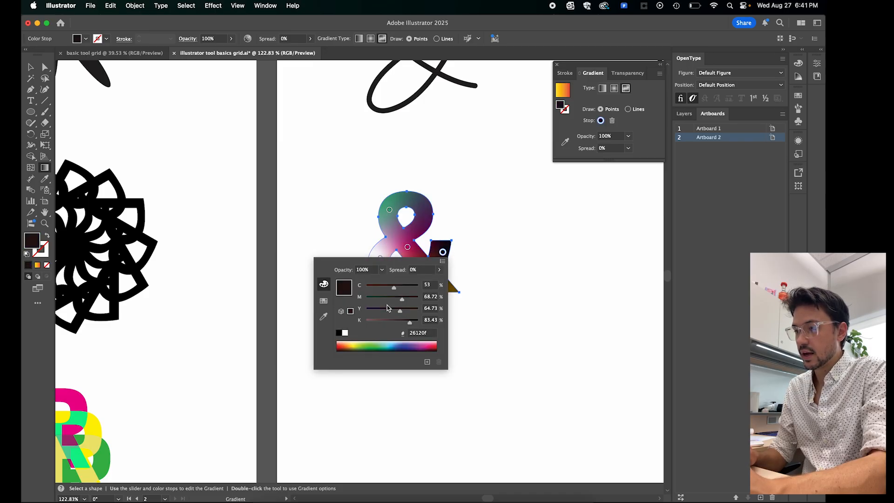
{"action": "left_click", "coordinate": [373, 343]}
{"action": "left_click", "coordinate": [393, 346]}
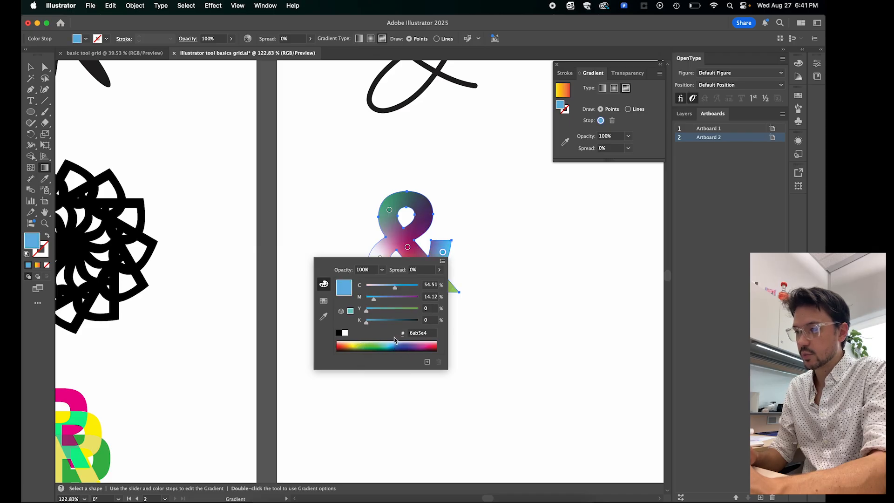
{"action": "left_click", "coordinate": [407, 232]}
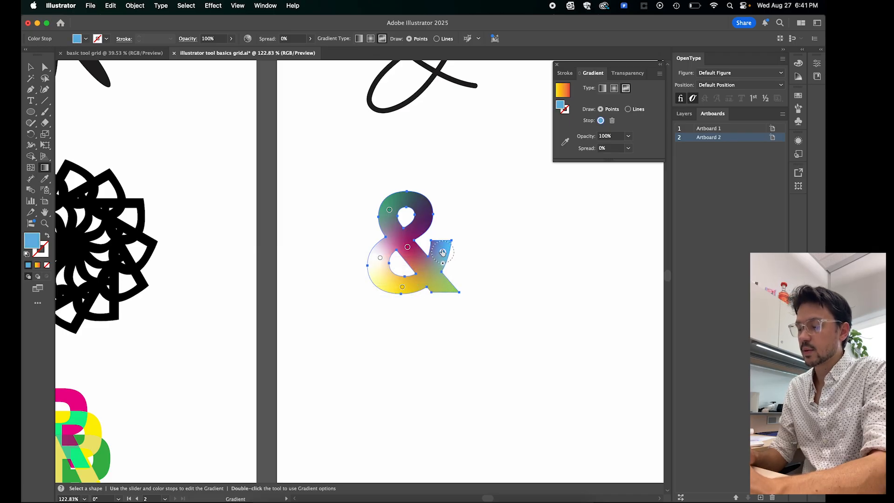
- Rearrange the freeform gradient, with the blue point on the upper loop at 21% spread, no yellow point, and crimson at the arm's lower junction
{"action": "left_click_drag", "start_coordinate": [443, 252], "coordinate": [425, 222]}
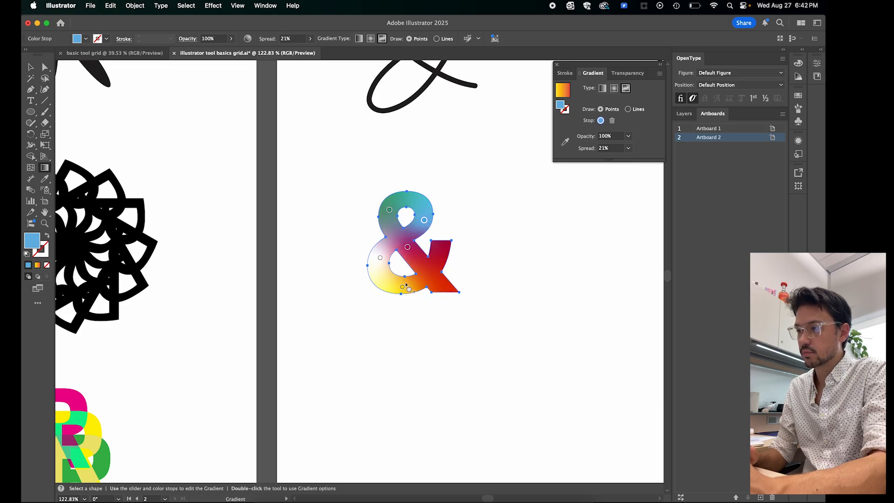
{"action": "left_click_drag", "start_coordinate": [402, 287], "coordinate": [510, 274]}
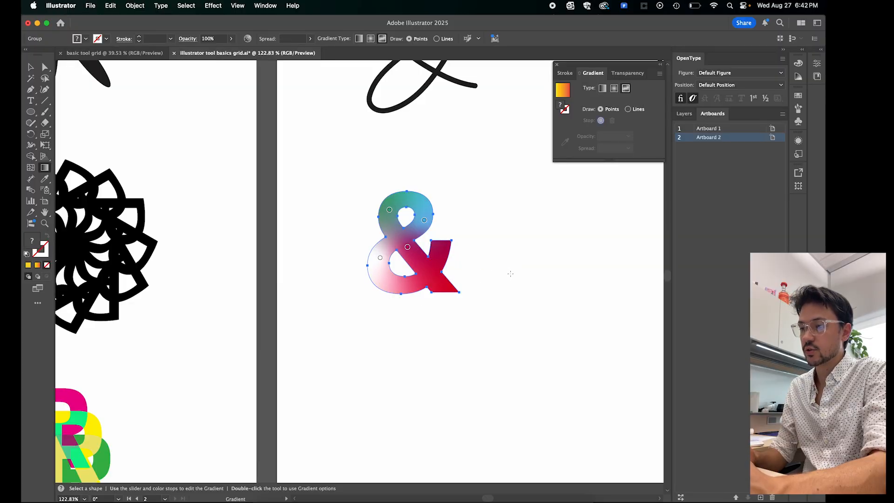
{"action": "left_click_drag", "start_coordinate": [407, 247], "coordinate": [432, 275]}
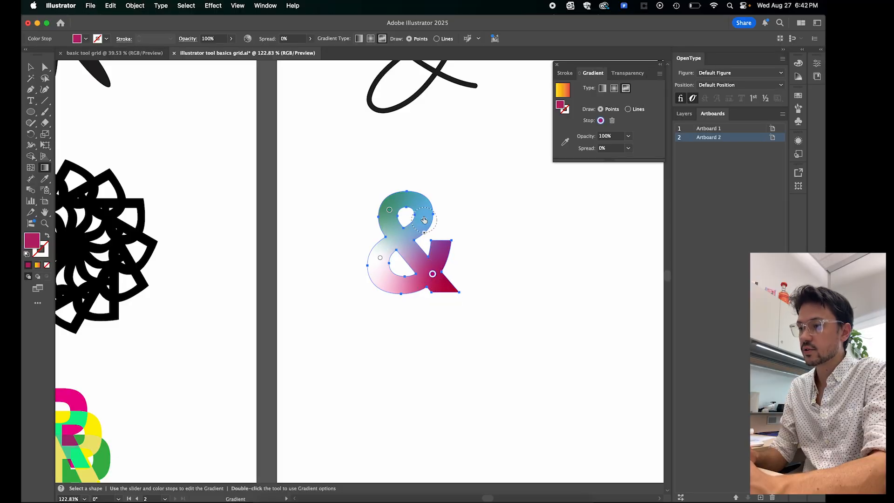
{"action": "key", "text": "v"}
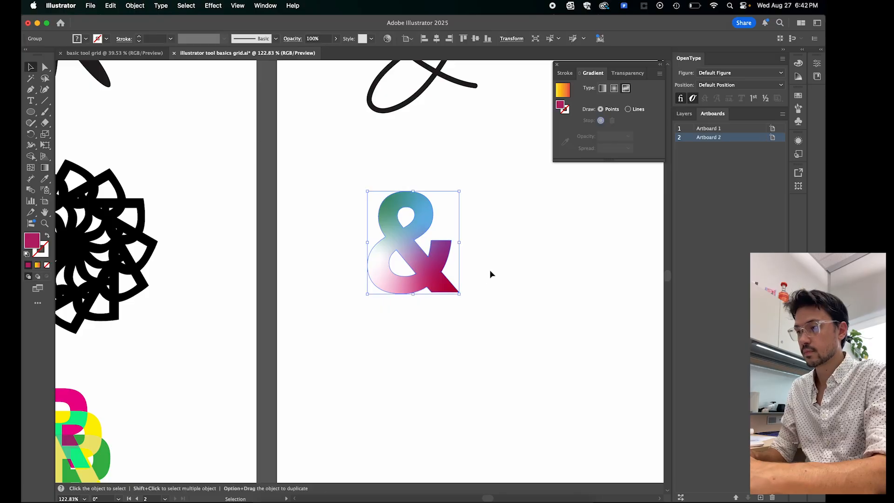
{"action": "left_click", "coordinate": [521, 265]}
- Duplicate the stroked ampersand from the second row directly below into the third row and convert the copy to outlines
{"action": "key", "text": "super+alt+0"}
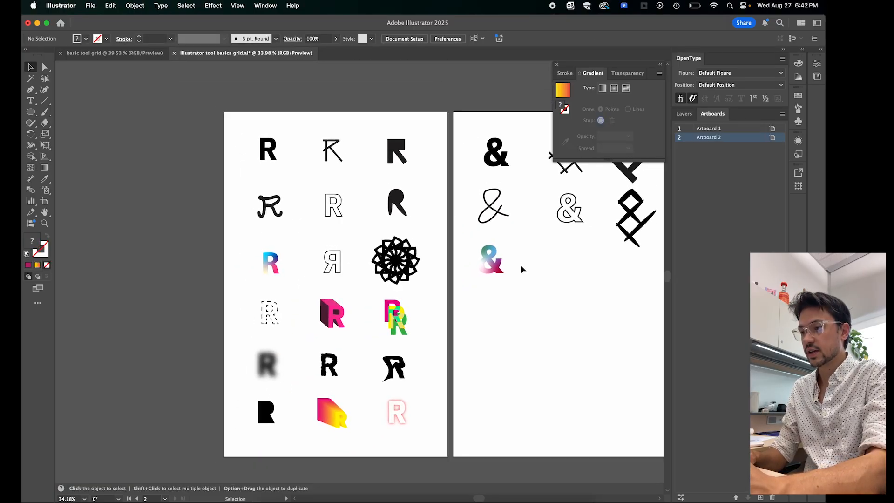
{"action": "scroll", "coordinate": [521, 265], "scroll_direction": "up", "scroll_amount": 2}
{"action": "scroll", "coordinate": [521, 265], "scroll_direction": "right", "scroll_amount": 3}
{"action": "scroll", "coordinate": [521, 265], "scroll_direction": "up", "scroll_amount": 1}
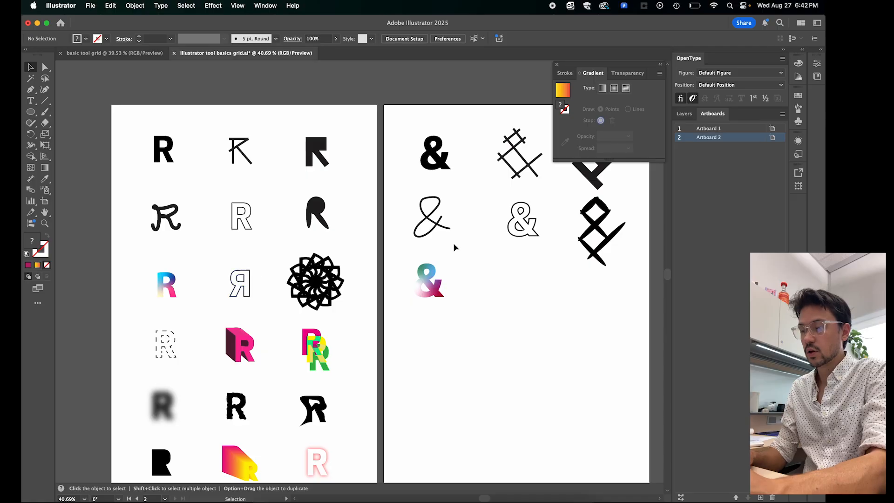
{"action": "left_click", "coordinate": [531, 235]}
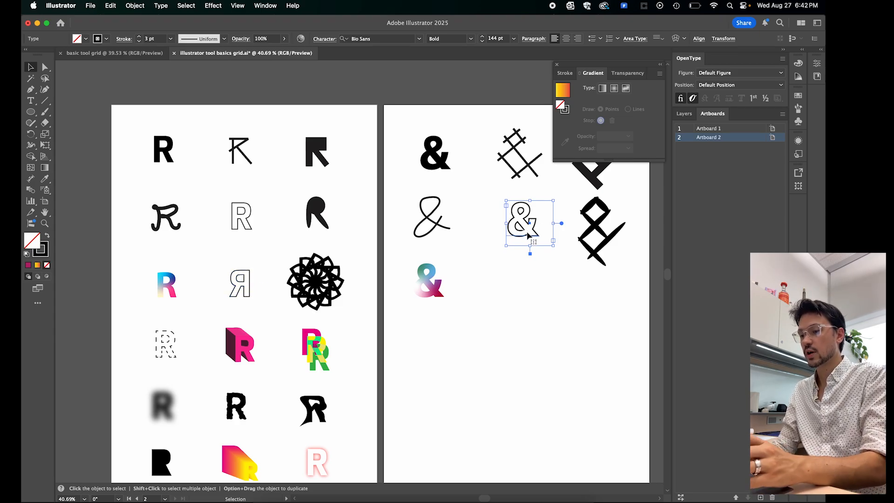
{"action": "left_click_drag", "start_coordinate": [528, 236], "coordinate": [536, 296]}
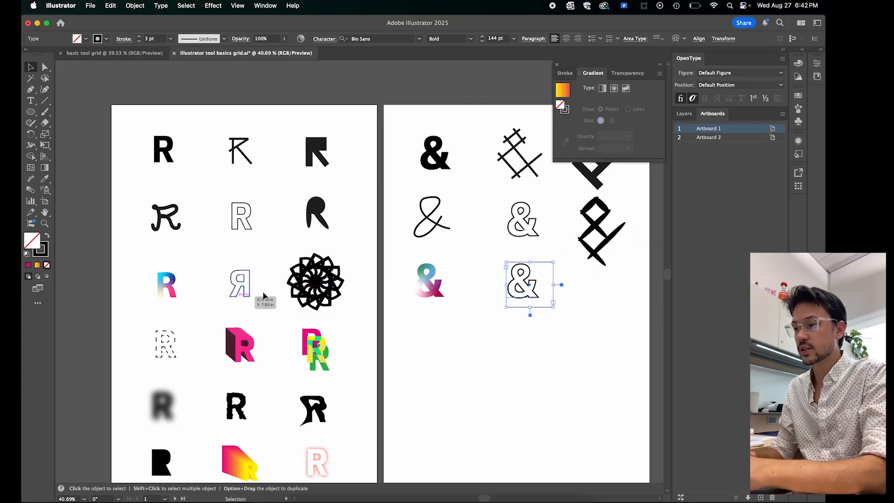
{"action": "right_click", "coordinate": [528, 294]}
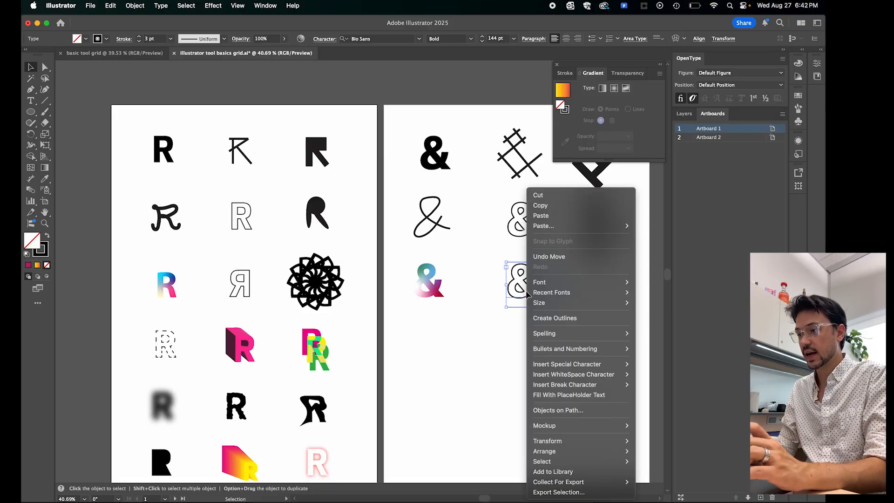
{"action": "left_click", "coordinate": [554, 319]}
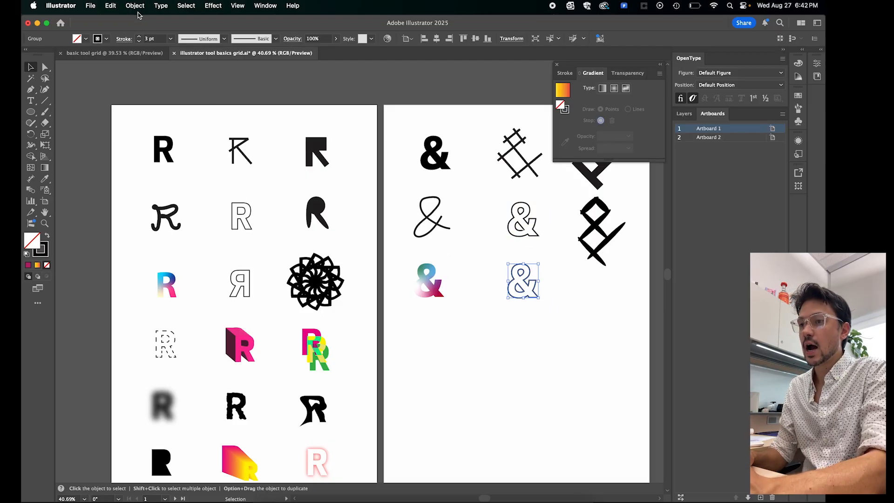
- Reflect the stroked third-row ampersand across the vertical axis
{"action": "left_click", "coordinate": [135, 6]}
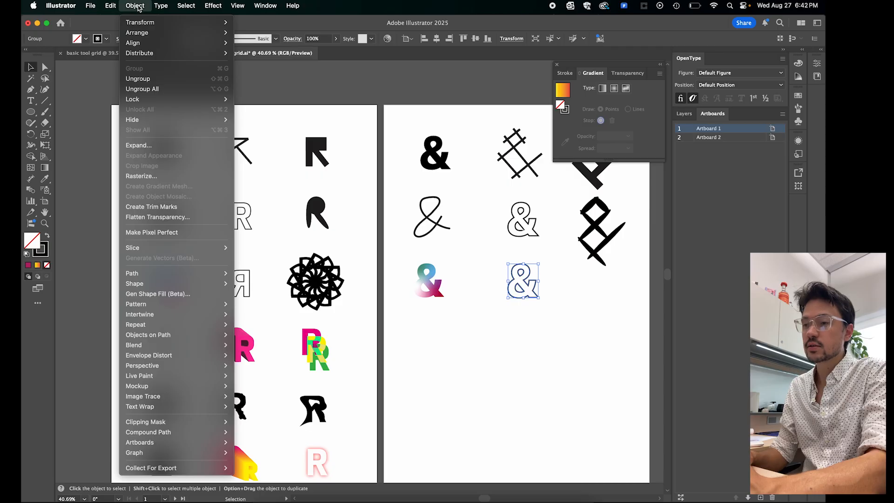
{"action": "mouse_move", "coordinate": [139, 22]}
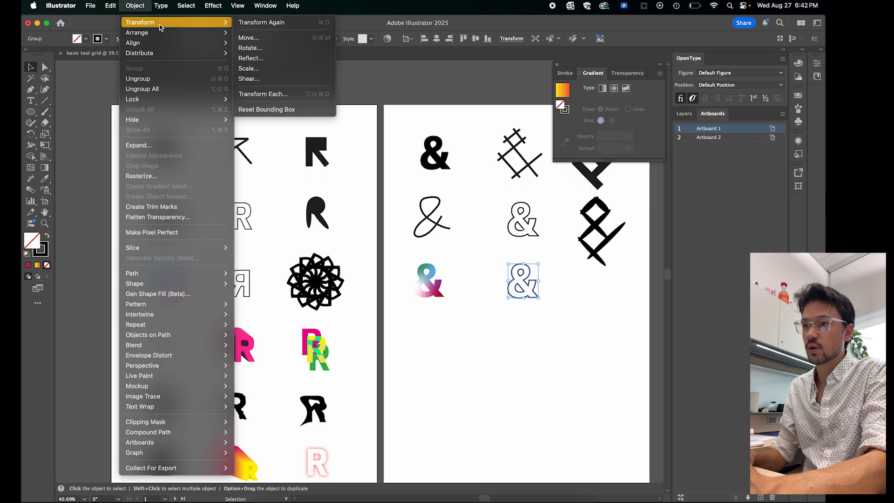
{"action": "left_click", "coordinate": [251, 58]}
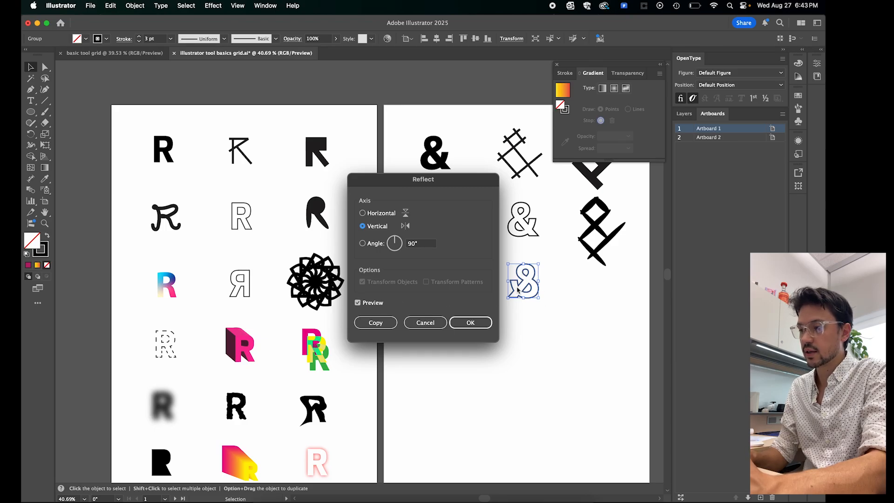
{"action": "left_click", "coordinate": [471, 323]}
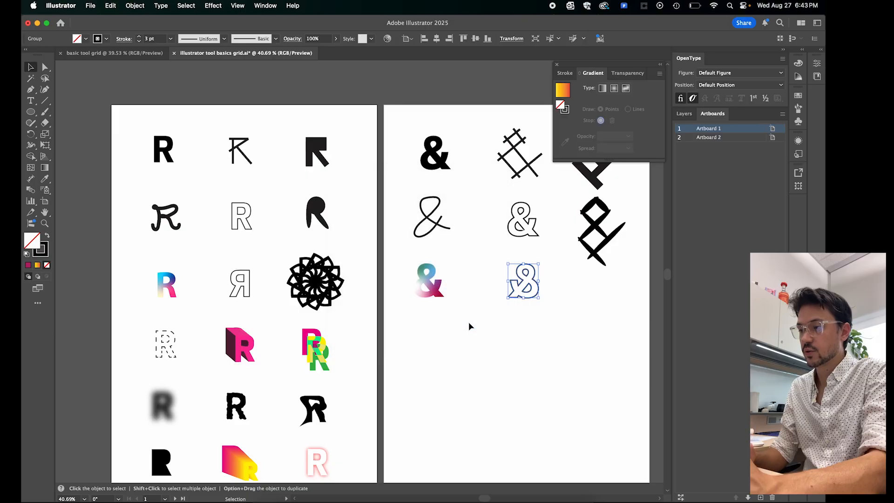
{"action": "left_click", "coordinate": [562, 347]}
- Duplicate the typed black ampersand into the third column of the third row, convert it to outlines and nudge it slightly up
{"action": "scroll", "coordinate": [562, 346], "scroll_direction": "right", "scroll_amount": 5}
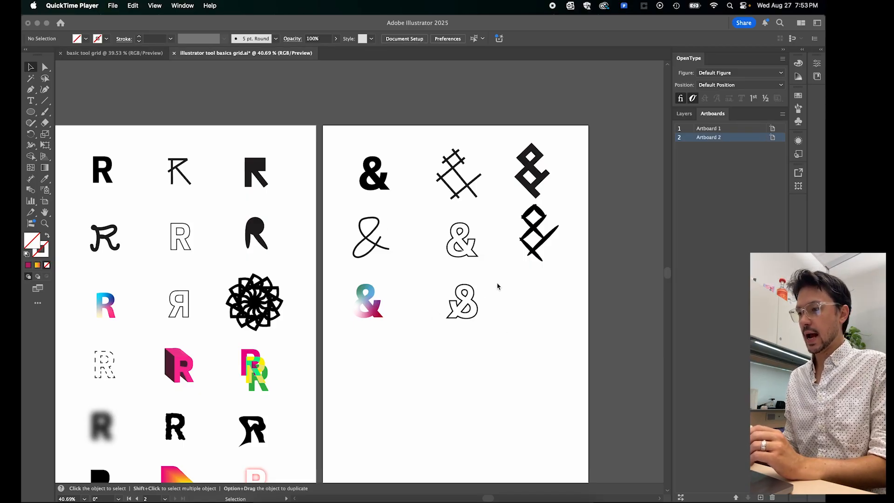
{"action": "left_click", "coordinate": [385, 187]}
{"action": "left_click", "coordinate": [384, 187]}
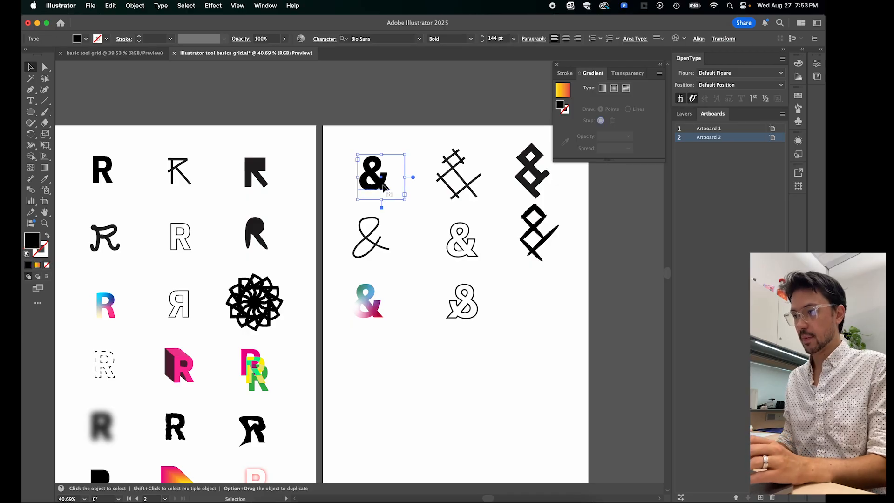
{"action": "left_click_drag", "start_coordinate": [385, 187], "coordinate": [531, 305]}
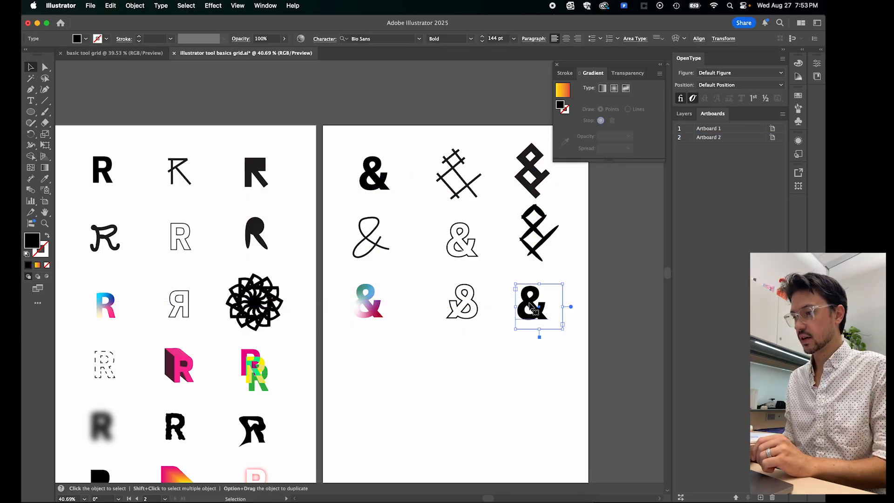
{"action": "right_click", "coordinate": [531, 305]}
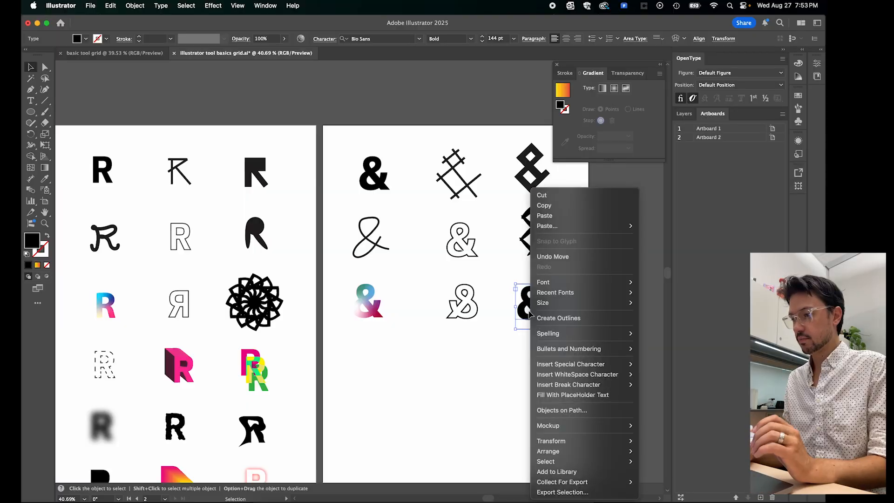
{"action": "left_click", "coordinate": [574, 317]}
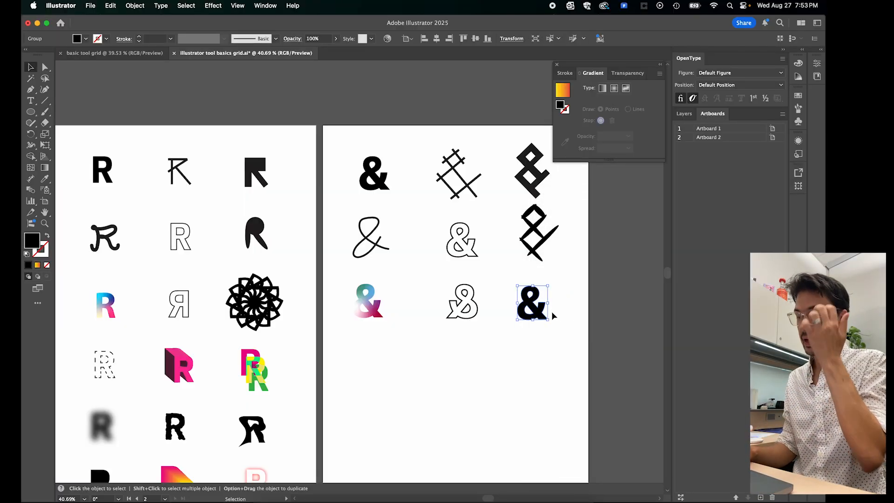
{"action": "left_click", "coordinate": [554, 316]}
{"action": "left_click_drag", "start_coordinate": [538, 307], "coordinate": [538, 306]}
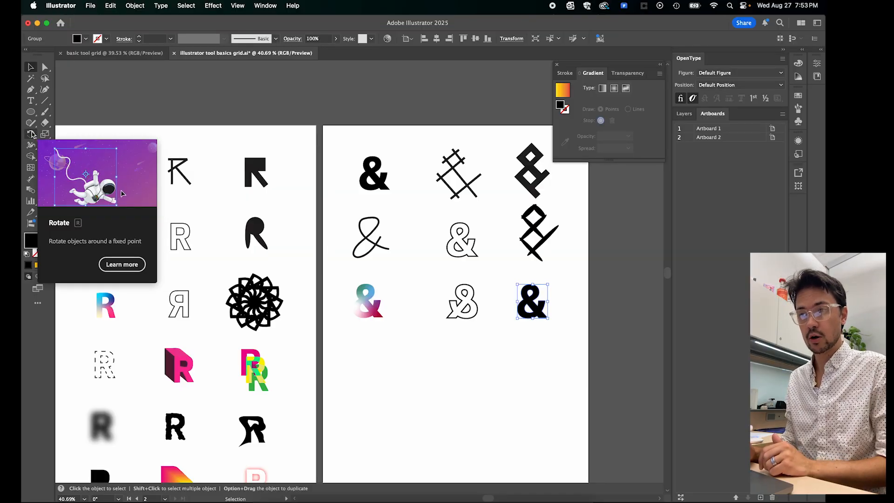
- Try rotating the outlined black ampersand freehand, undo it, and set an exact rotation's center point just below the ampersand
{"action": "left_click", "coordinate": [31, 135]}
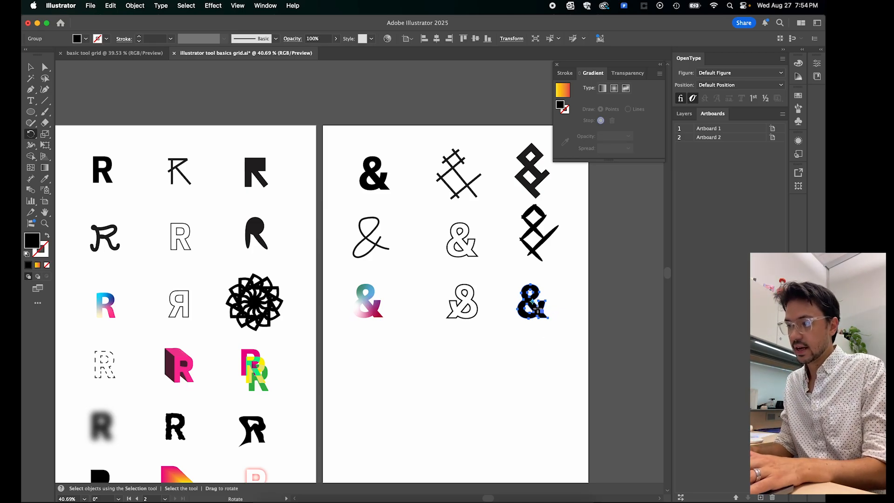
{"action": "scroll", "coordinate": [533, 303], "scroll_direction": "up", "scroll_amount": 5}
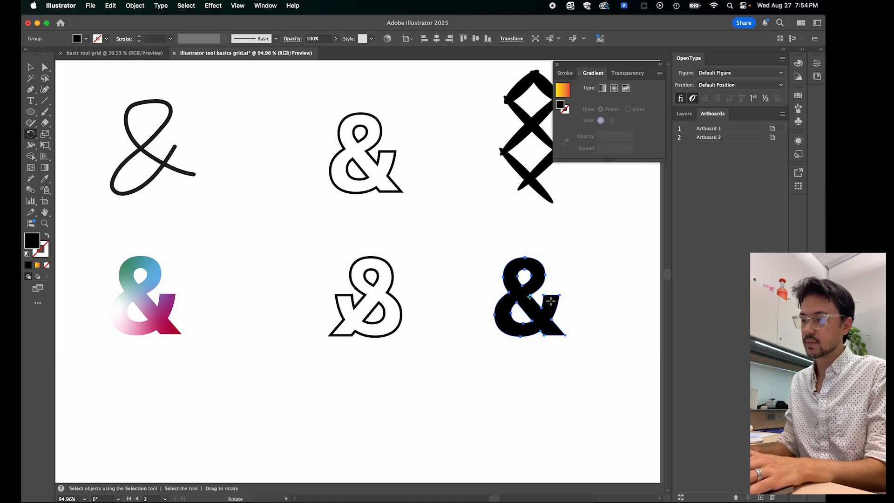
{"action": "left_click_drag", "start_coordinate": [548, 327], "coordinate": [542, 274]}
{"action": "key", "text": "super+z"}
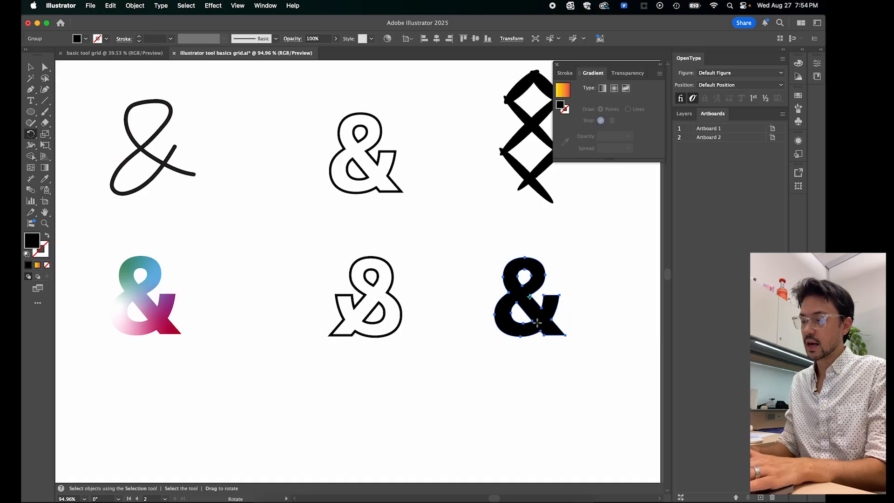
{"action": "left_click", "coordinate": [535, 354], "text": "alt"}
{"action": "left_click_drag", "start_coordinate": [220, 284], "coordinate": [382, 248]}
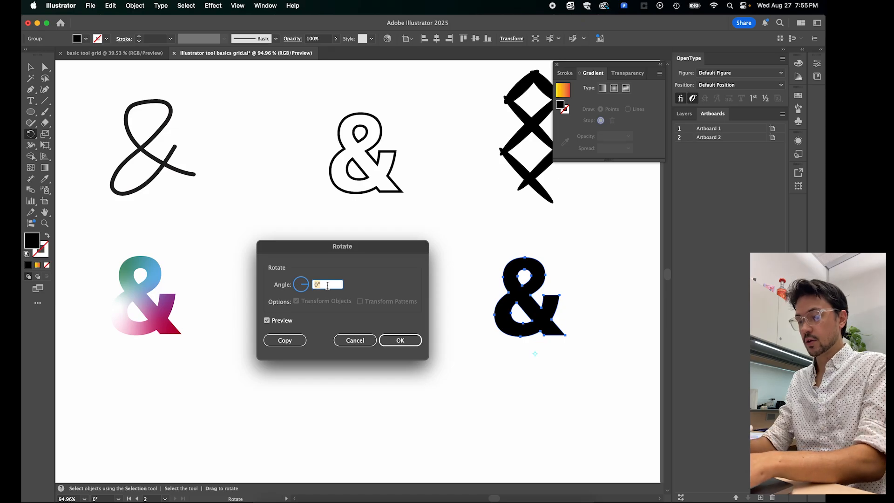
- Create a copy of the black ampersand rotated by 360/7 degrees around the center point below it
{"action": "type", "text": "360"}
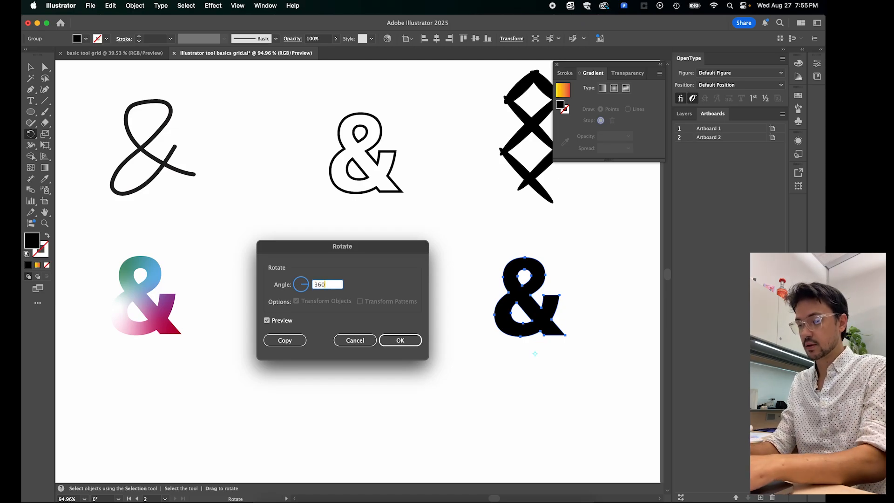
{"action": "type", "text": "/13"}
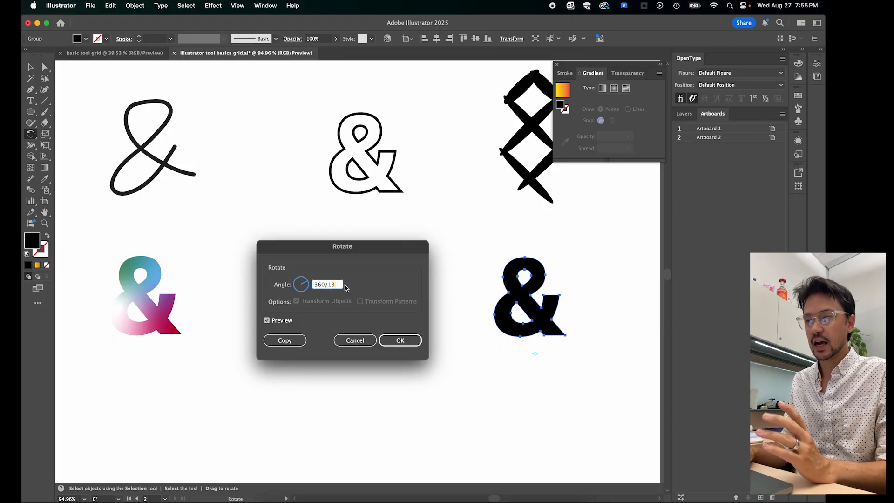
{"action": "key", "text": "BackSpace"}
{"action": "key", "text": "BackSpace"}
{"action": "type", "text": "7"}
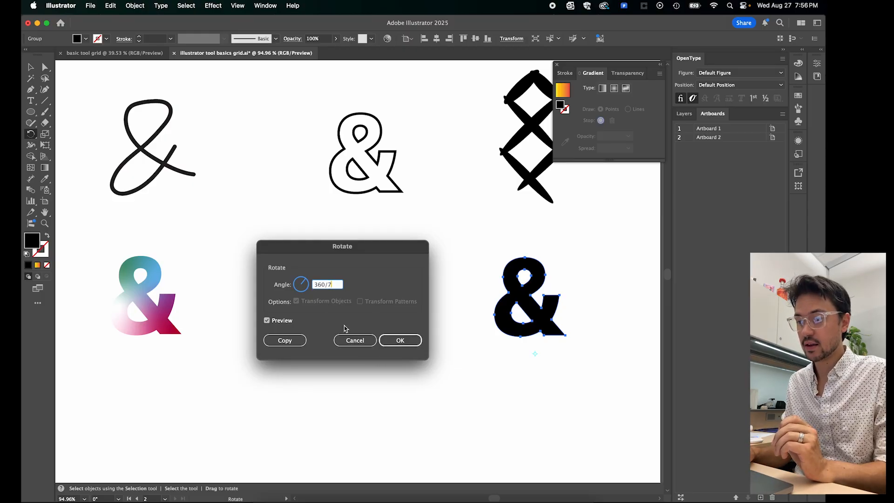
{"action": "left_click", "coordinate": [285, 341]}
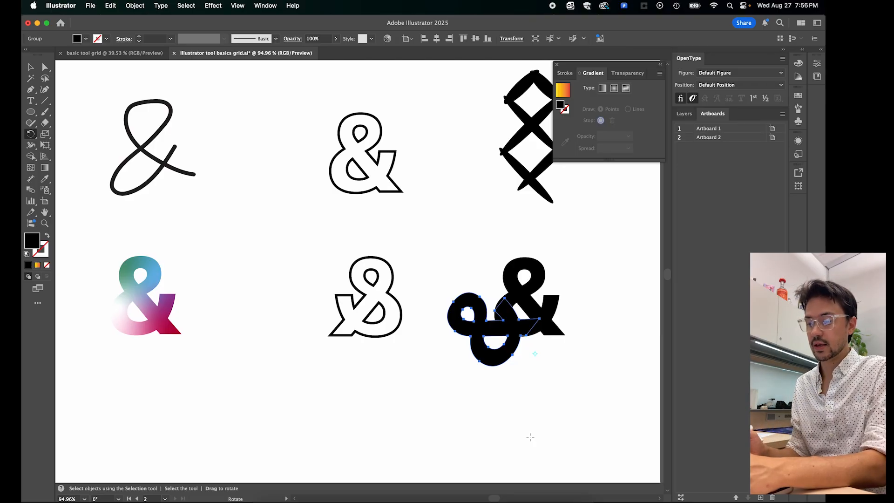
- Repeat the rotated copy of the black ampersand around the same center point to complete a ring of seven
{"action": "key", "text": "super+d"}
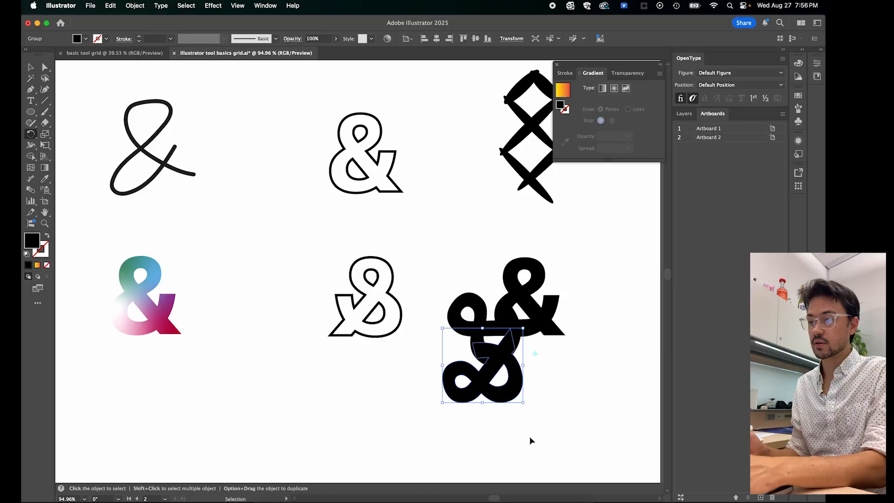
{"action": "key", "text": "super+d"}
{"action": "key", "text": "super+d"}
{"action": "key", "text": "super+d"}
{"action": "key", "text": "super+d"}
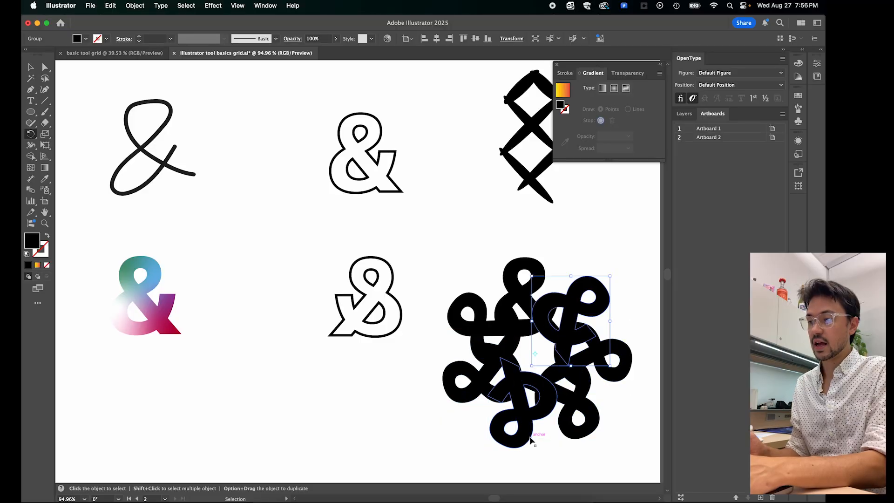
{"action": "key", "text": "r"}
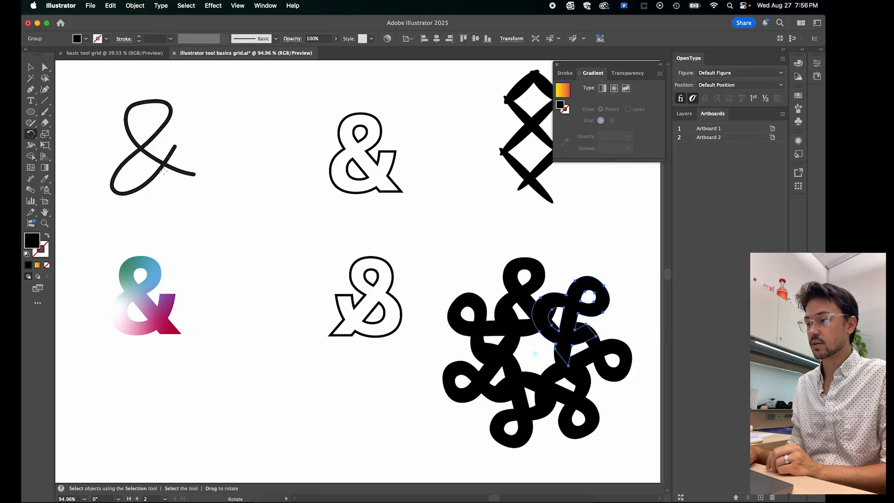
{"action": "left_click", "coordinate": [31, 68]}
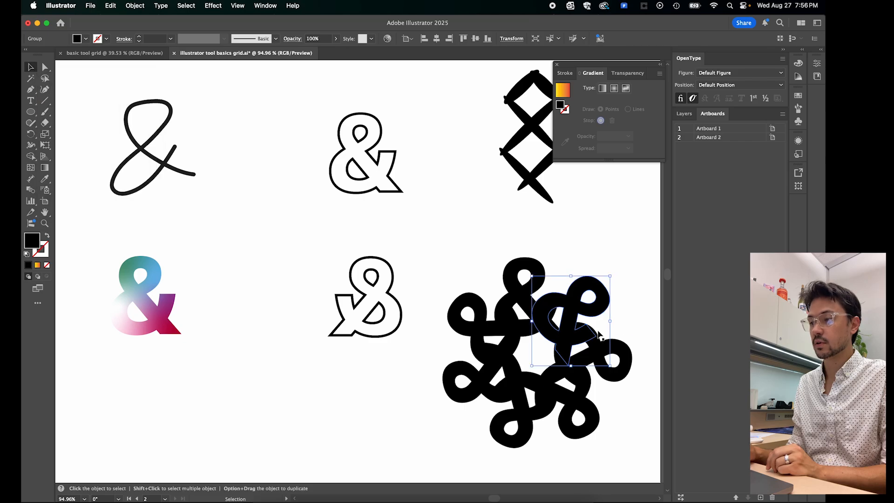
{"action": "left_click", "coordinate": [627, 301]}
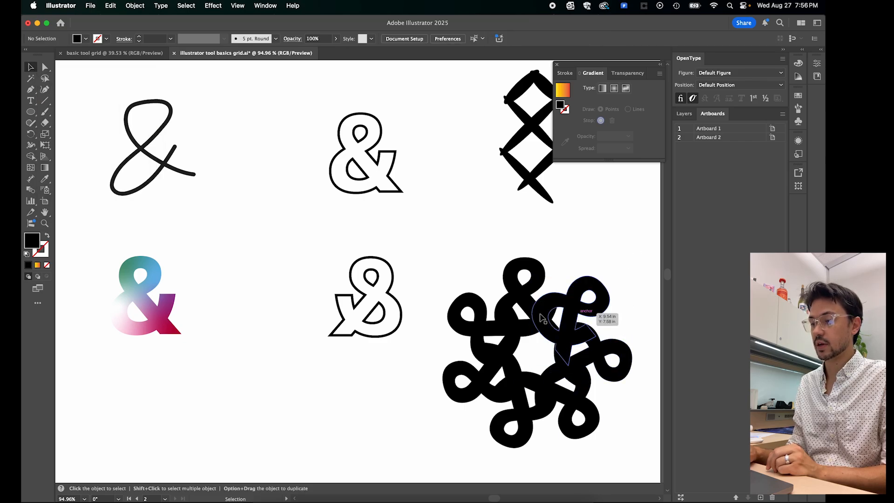
- Scale the whole ampersand ring down proportionally to fit the third row's third column, roughly matching the R rosette in size
{"action": "scroll", "coordinate": [362, 395], "scroll_direction": "down", "scroll_amount": 3}
{"action": "scroll", "coordinate": [362, 395], "scroll_direction": "down", "scroll_amount": 4}
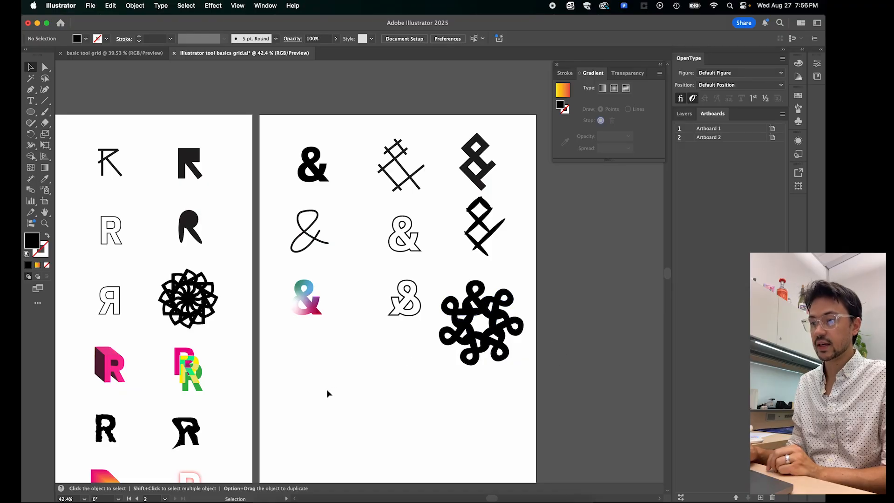
{"action": "scroll", "coordinate": [326, 389], "scroll_direction": "left", "scroll_amount": 5}
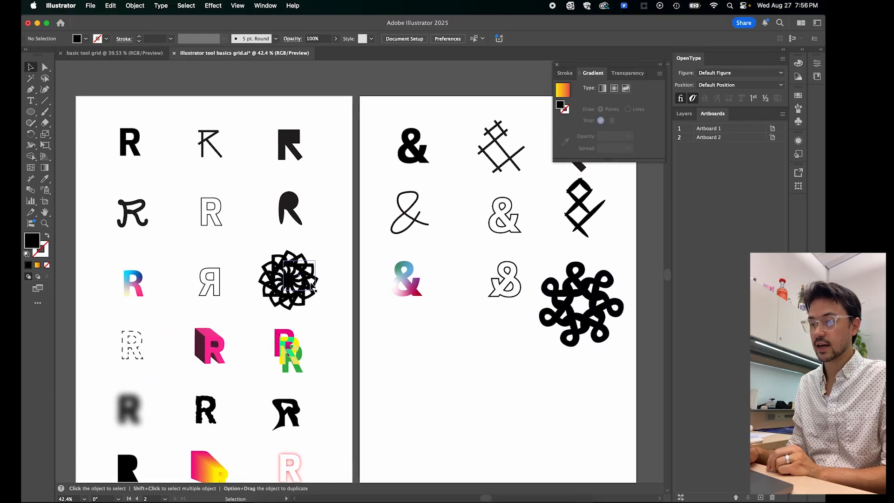
{"action": "scroll", "coordinate": [433, 365], "scroll_direction": "right", "scroll_amount": 5}
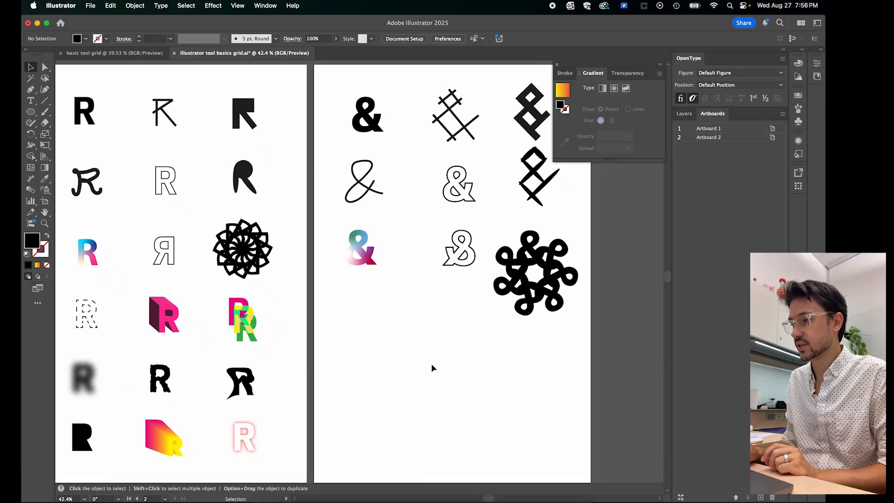
{"action": "scroll", "coordinate": [431, 365], "scroll_direction": "up", "scroll_amount": 2}
{"action": "scroll", "coordinate": [431, 364], "scroll_direction": "left", "scroll_amount": 2}
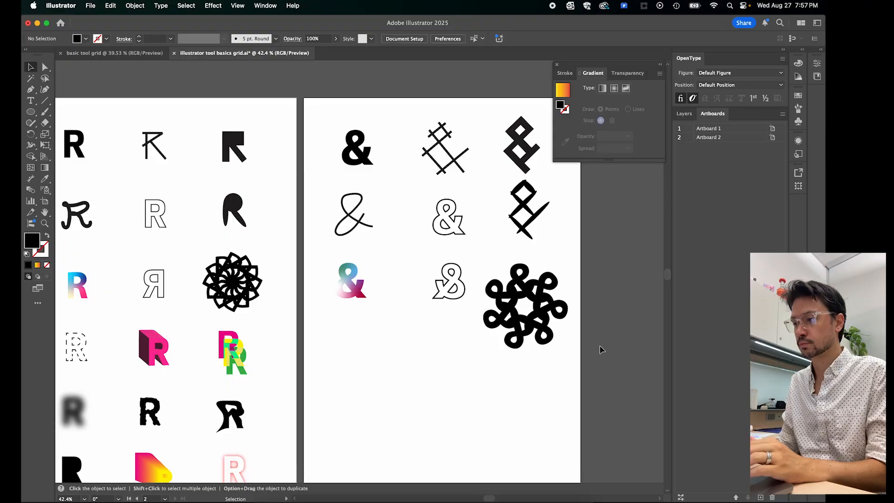
{"action": "left_click_drag", "start_coordinate": [579, 347], "coordinate": [487, 277]}
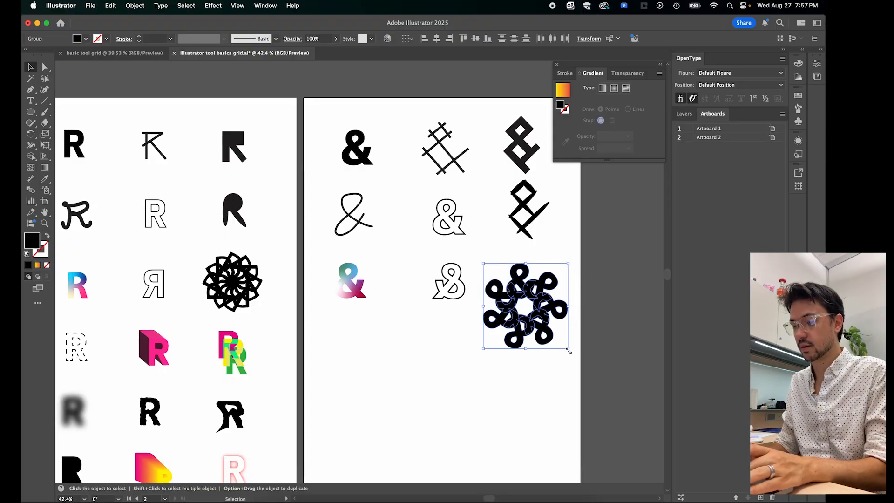
{"action": "left_click_drag", "start_coordinate": [570, 346], "coordinate": [542, 303]}
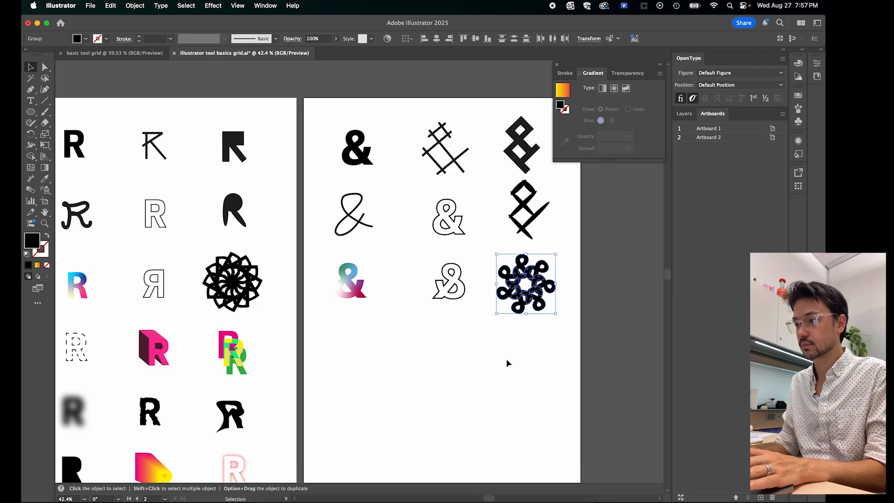
{"action": "left_click", "coordinate": [507, 358]}
{"action": "scroll", "coordinate": [505, 358], "scroll_direction": "down", "scroll_amount": 2}
{"action": "scroll", "coordinate": [506, 358], "scroll_direction": "left", "scroll_amount": 2}
{"action": "scroll", "coordinate": [506, 358], "scroll_direction": "down", "scroll_amount": 1}
{"action": "scroll", "coordinate": [506, 359], "scroll_direction": "left", "scroll_amount": 1}
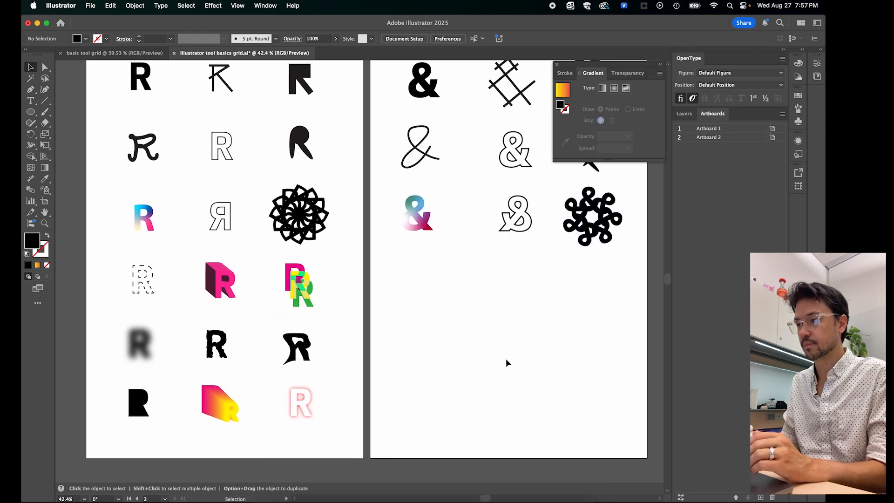
{"action": "scroll", "coordinate": [506, 358], "scroll_direction": "up", "scroll_amount": 1}
{"action": "scroll", "coordinate": [506, 358], "scroll_direction": "right", "scroll_amount": 1}
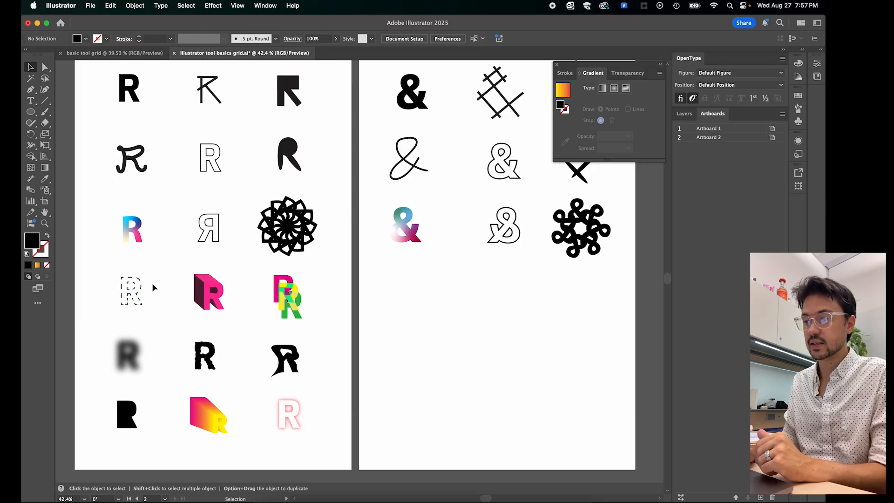
{"action": "scroll", "coordinate": [407, 268], "scroll_direction": "right", "scroll_amount": 3}
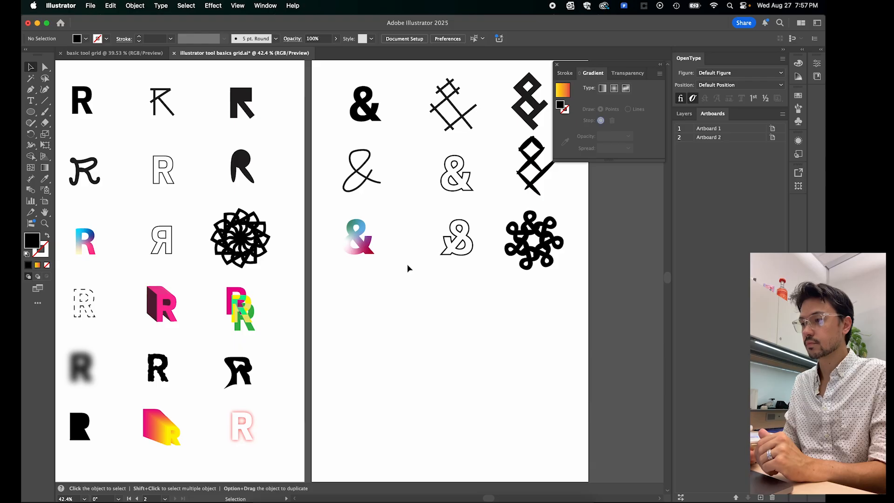
{"action": "left_click", "coordinate": [532, 216]}
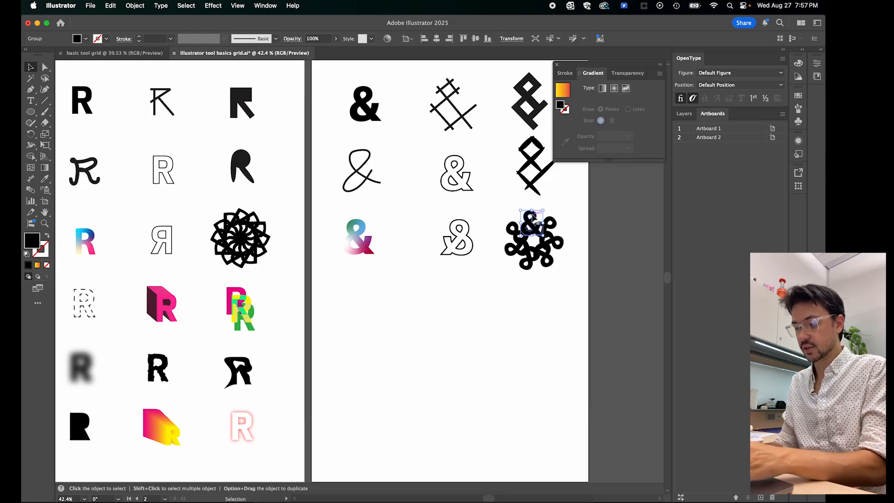
{"action": "left_click_drag", "start_coordinate": [534, 217], "coordinate": [359, 312]}
{"action": "key", "text": "Delete"}
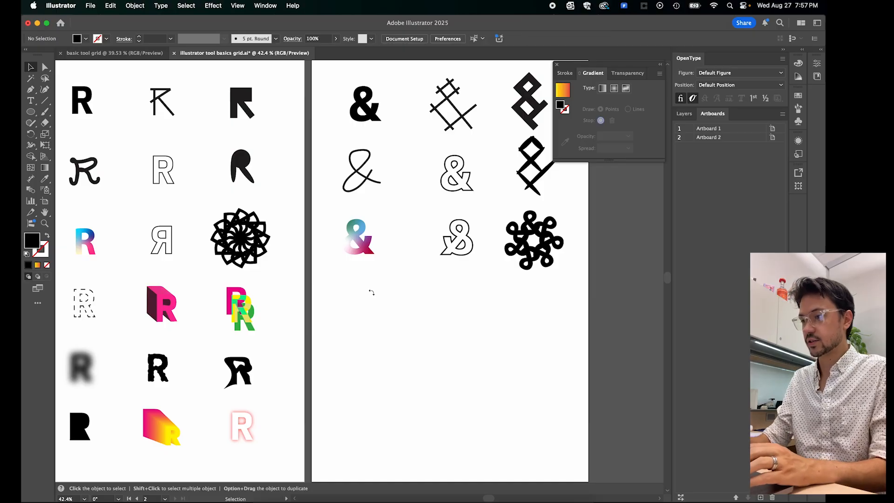
- Duplicate the typed black ampersand into the first column of the fourth row and convert it to outlines
{"action": "left_click", "coordinate": [372, 111]}
{"action": "key", "text": "super+c"}
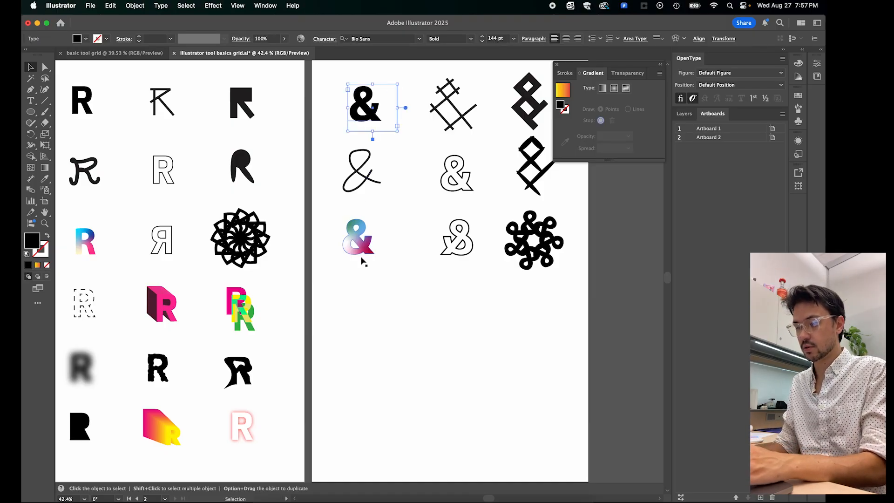
{"action": "key", "text": "super+v"}
{"action": "left_click_drag", "start_coordinate": [350, 279], "coordinate": [358, 315]}
{"action": "right_click", "coordinate": [361, 316]}
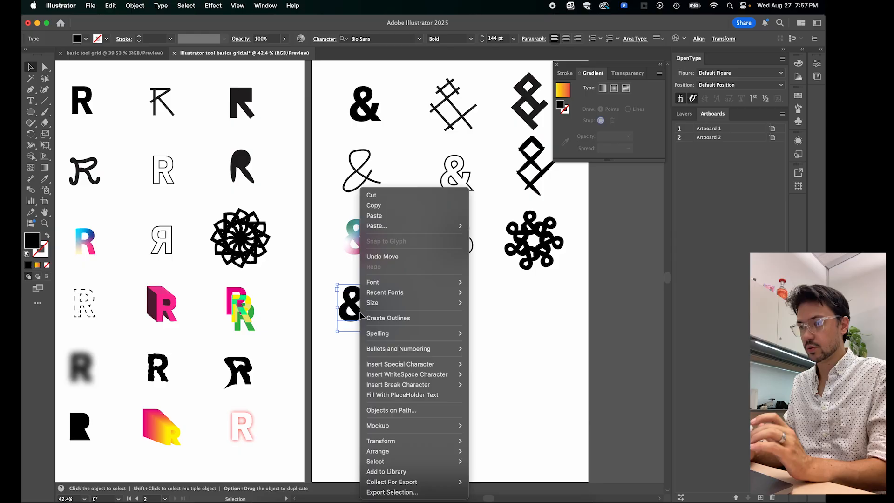
{"action": "left_click", "coordinate": [387, 319]}
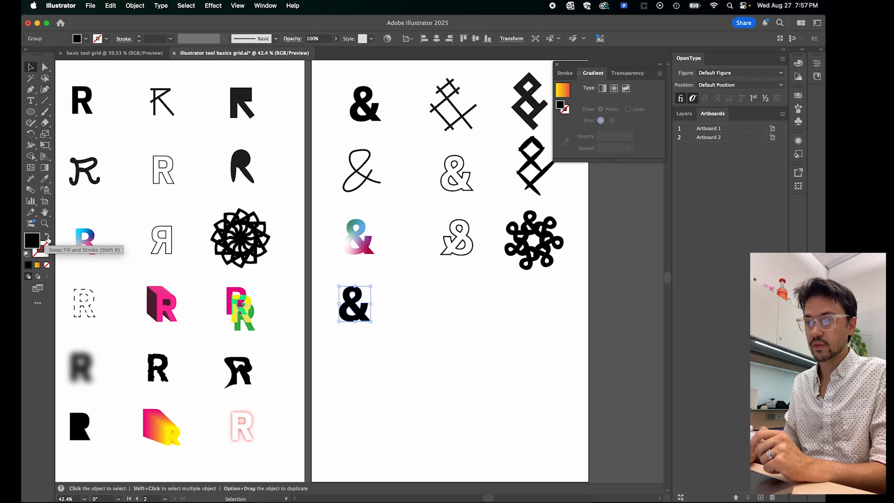
- Swap the fill and stroke of the fourth-row ampersand and set its black stroke to 2 pt
{"action": "left_click", "coordinate": [48, 238]}
{"action": "left_click", "coordinate": [139, 37]}
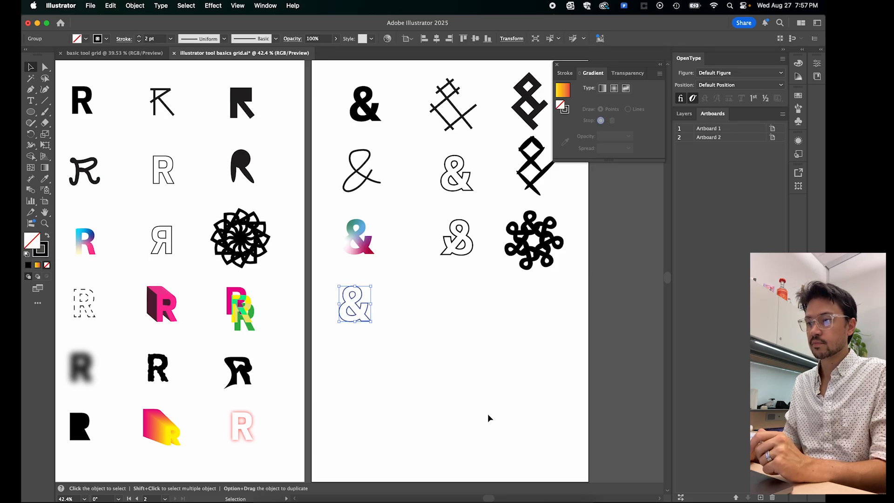
{"action": "left_click", "coordinate": [489, 418]}
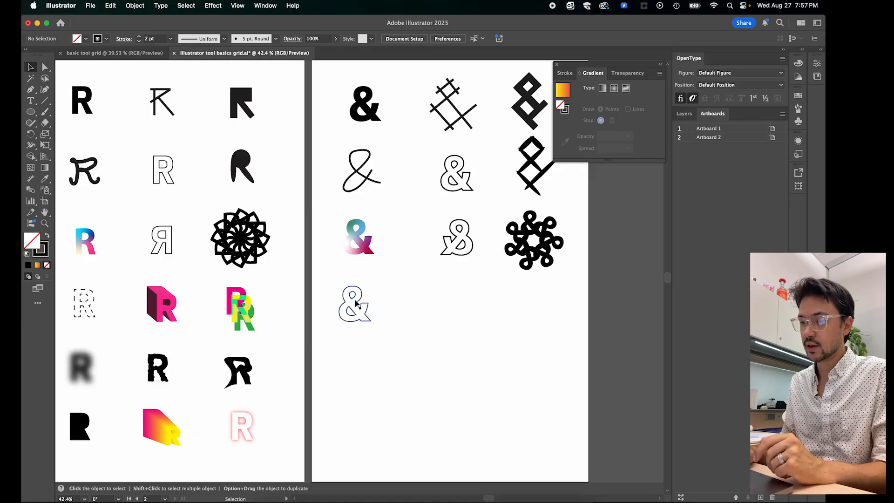
- Turn the fourth-row ampersand's stroke into a dashed line with 12 pt dashes
{"action": "left_click", "coordinate": [368, 307]}
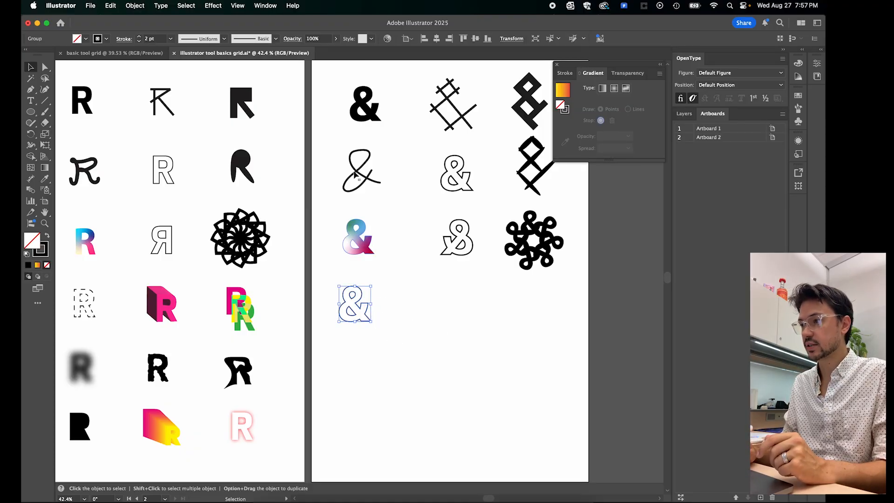
{"action": "left_click", "coordinate": [266, 5]}
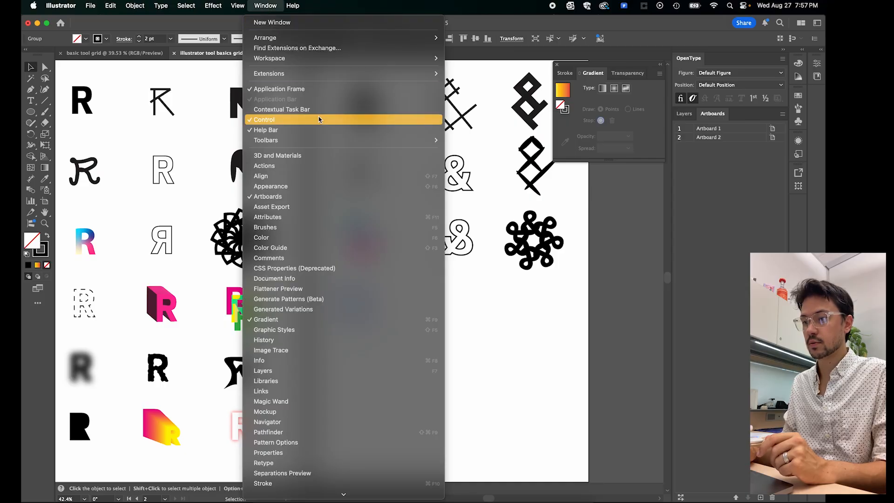
{"action": "scroll", "coordinate": [318, 116], "scroll_direction": "down", "scroll_amount": 3}
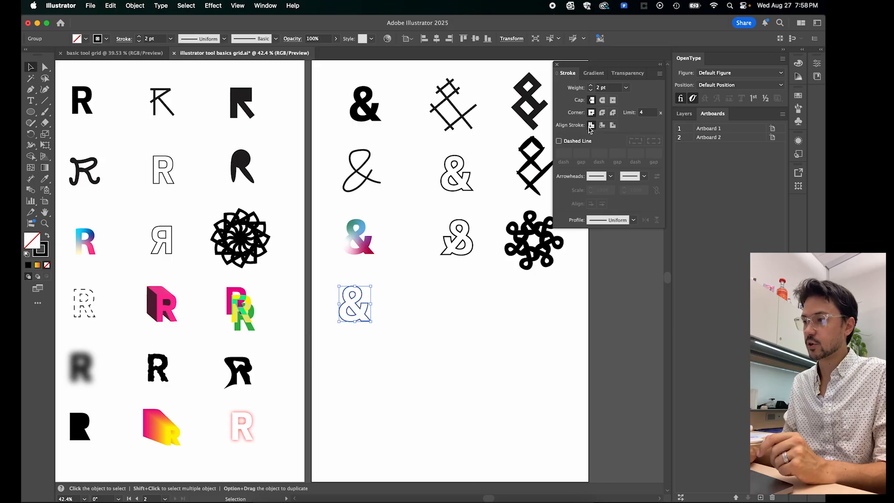
{"action": "left_click", "coordinate": [559, 141]}
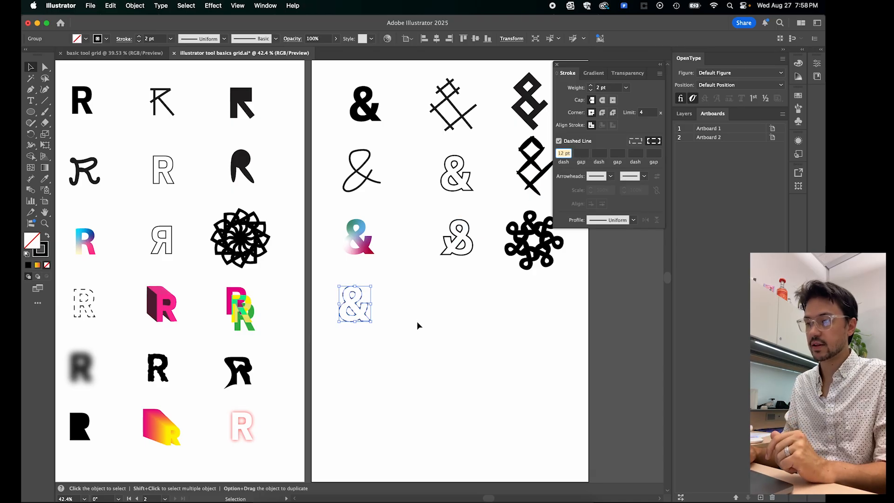
{"action": "left_click", "coordinate": [384, 359]}
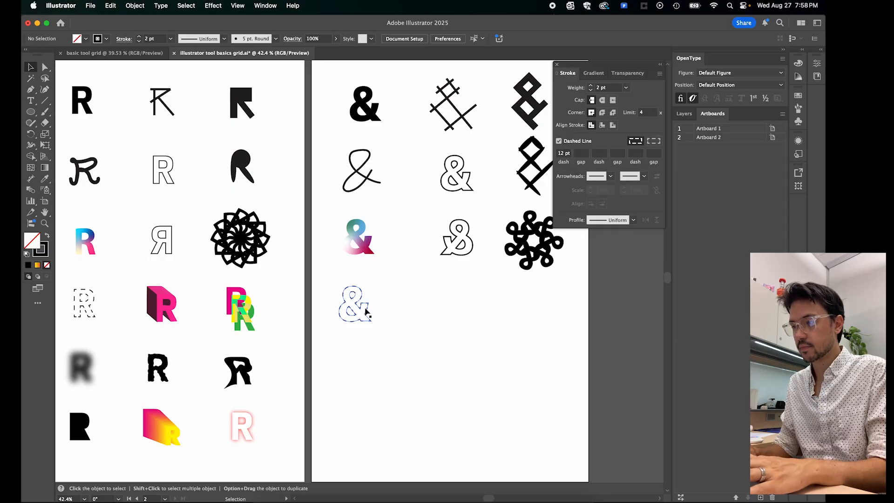
- Copy the dashed ampersand to the second column of the fourth row and swap it to a solid black fill without stroke
{"action": "left_click_drag", "start_coordinate": [366, 311], "coordinate": [472, 314]}
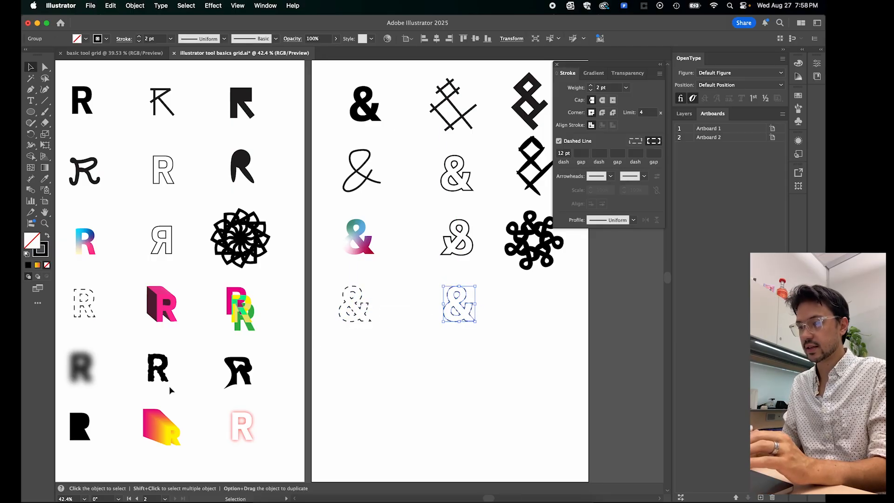
{"action": "left_click", "coordinate": [48, 238]}
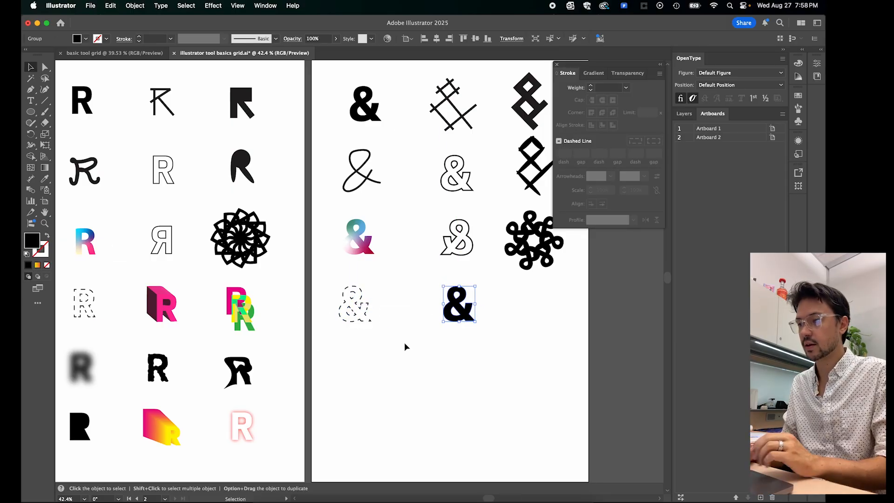
{"action": "left_click", "coordinate": [393, 374]}
{"action": "left_click_drag", "start_coordinate": [459, 312], "coordinate": [459, 310]}
{"action": "left_click", "coordinate": [557, 65]}
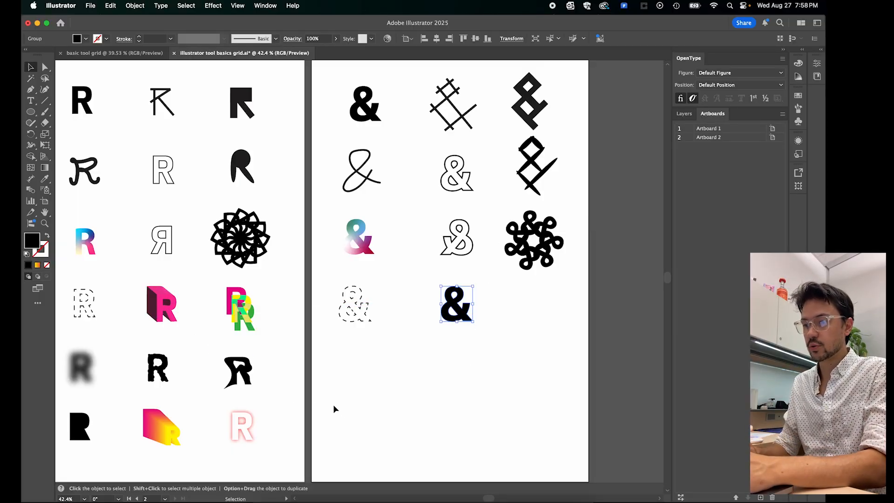
- Nudge the solid fourth-row ampersand and the reflected third-row ampersand slightly left to align the second column
{"action": "left_click_drag", "start_coordinate": [319, 399], "coordinate": [386, 399]}
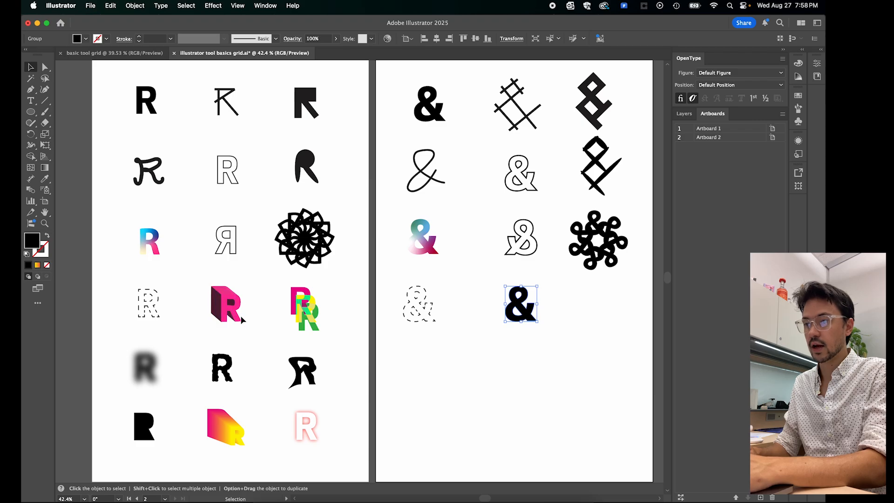
{"action": "left_click_drag", "start_coordinate": [558, 431], "coordinate": [514, 437]}
{"action": "left_click_drag", "start_coordinate": [487, 323], "coordinate": [484, 323]}
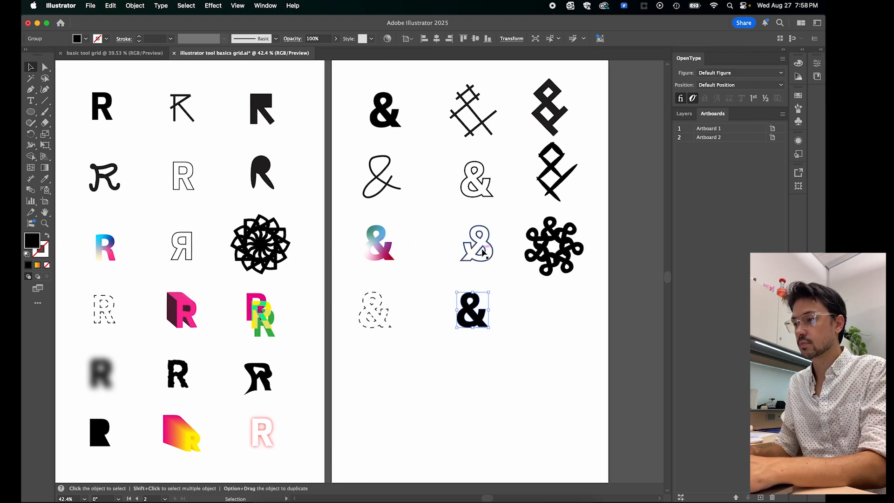
{"action": "left_click_drag", "start_coordinate": [487, 252], "coordinate": [478, 254]}
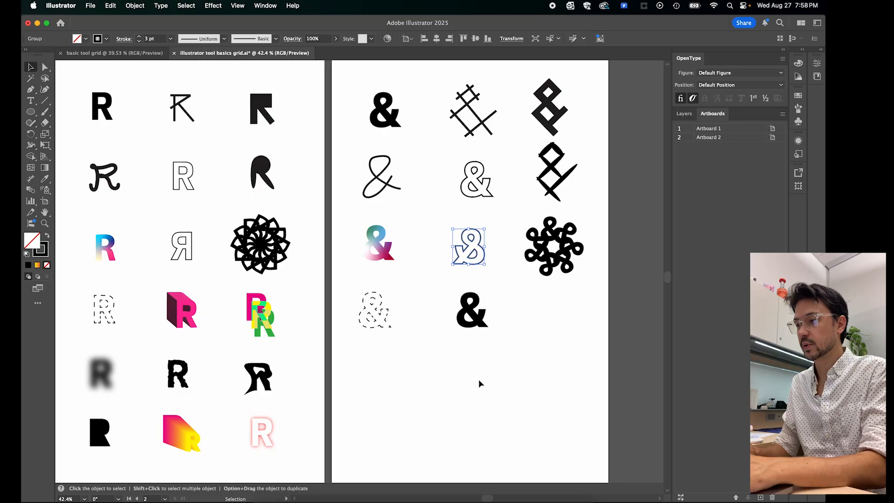
- Apply the 3D Extrude & Bevel effect to the solid black ampersand in the fourth row
{"action": "left_click", "coordinate": [482, 323]}
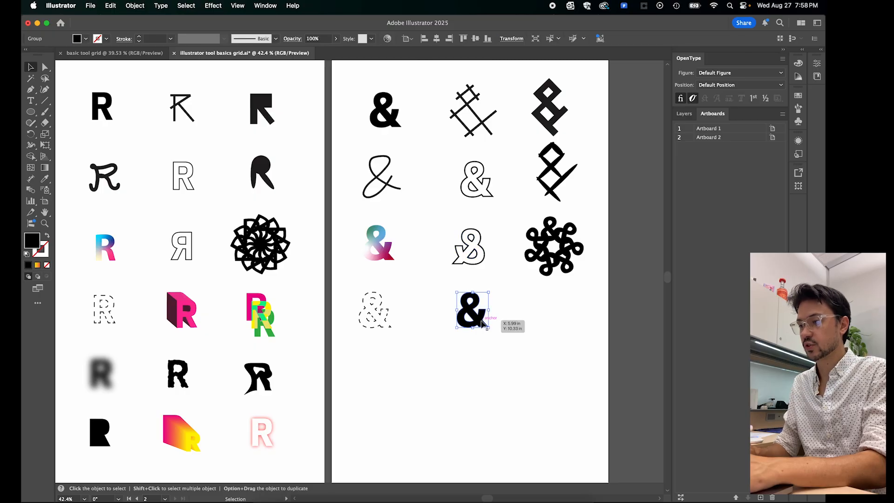
{"action": "left_click", "coordinate": [186, 5]}
{"action": "mouse_move", "coordinate": [212, 9]}
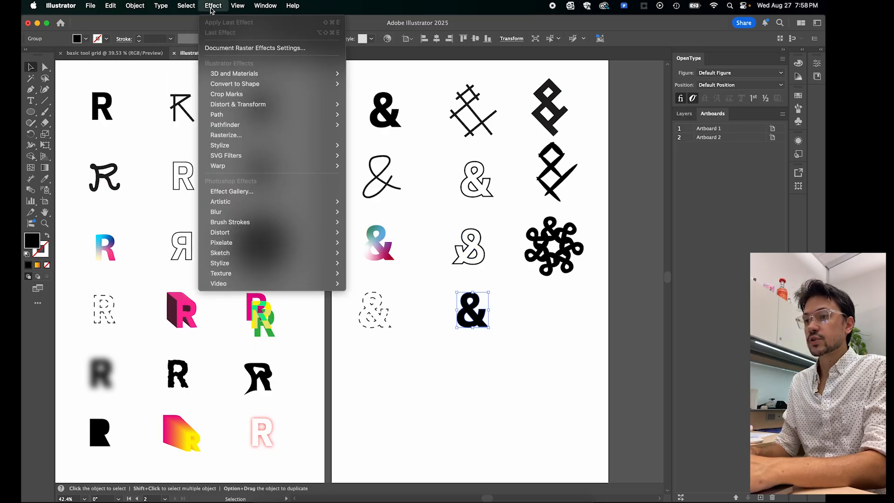
{"action": "mouse_move", "coordinate": [228, 75]}
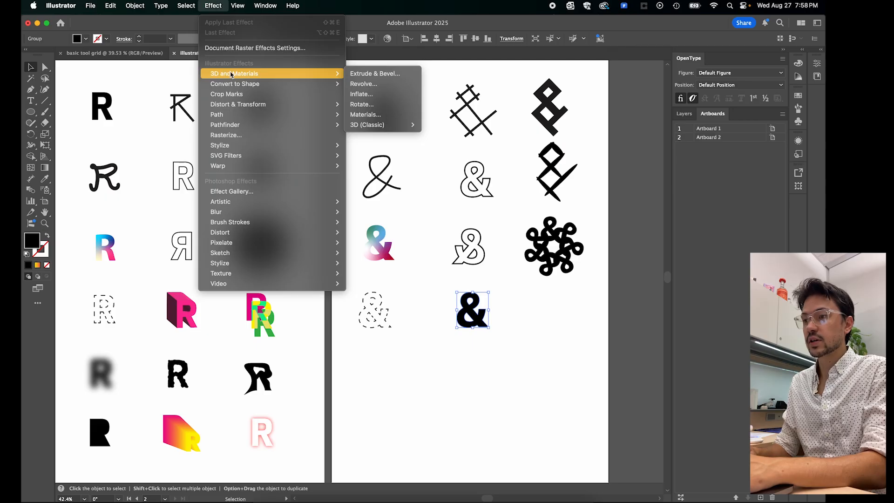
{"action": "left_click", "coordinate": [389, 75]}
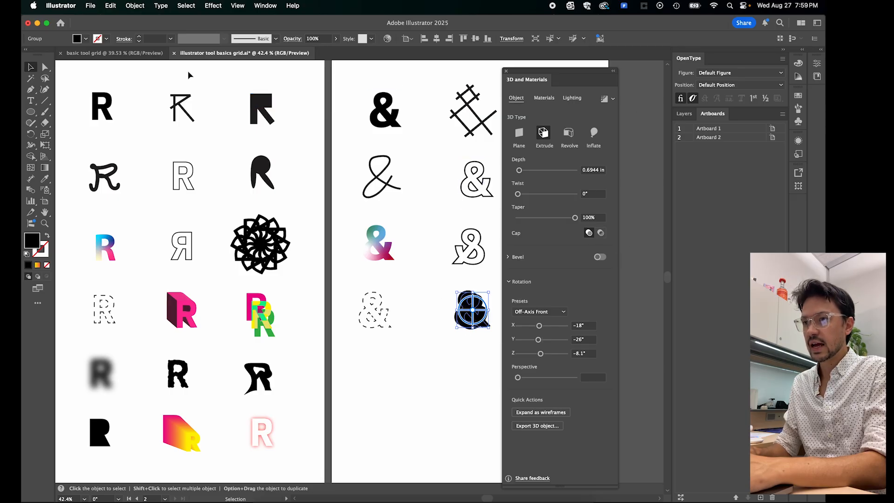
- Change the extruded ampersand's fill to yellow and deselect it
{"action": "left_click", "coordinate": [86, 40]}
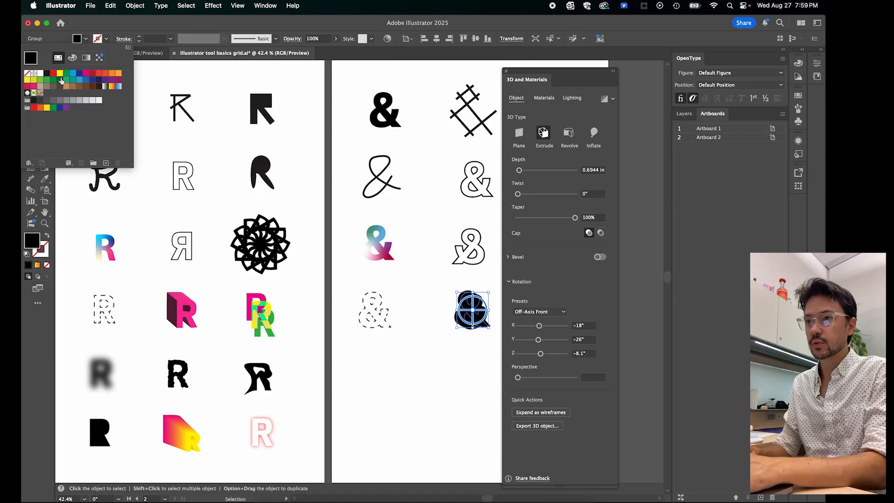
{"action": "left_click", "coordinate": [60, 73]}
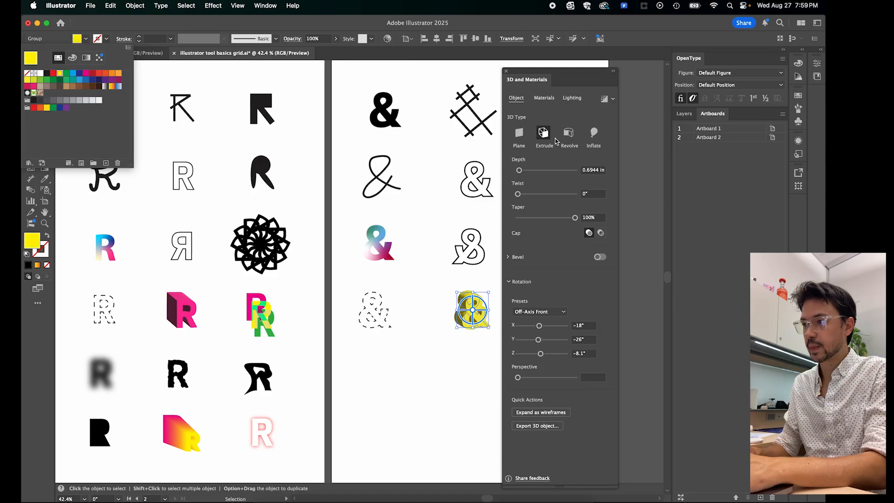
{"action": "left_click", "coordinate": [421, 369]}
{"action": "left_click", "coordinate": [459, 366]}
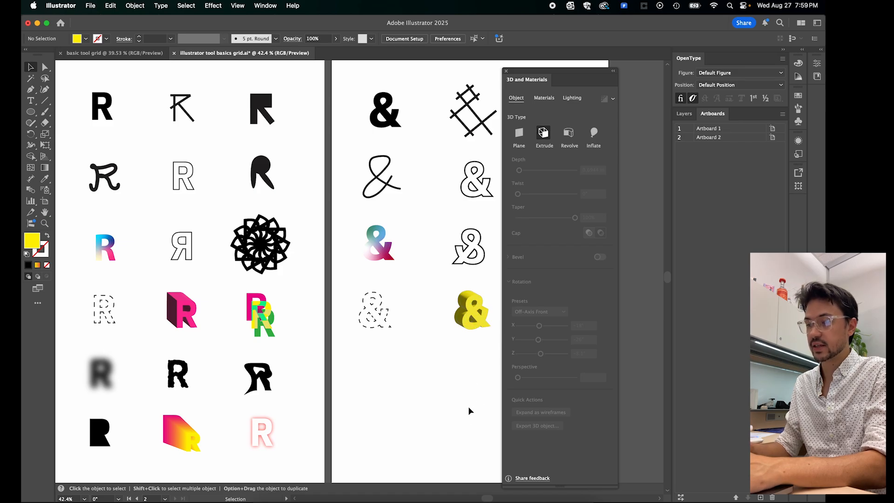
- Set the yellow ampersand's extrusion depth to about 1.26 in, keeping the taper at 100% and the twist at 0°
{"action": "left_click", "coordinate": [483, 323]}
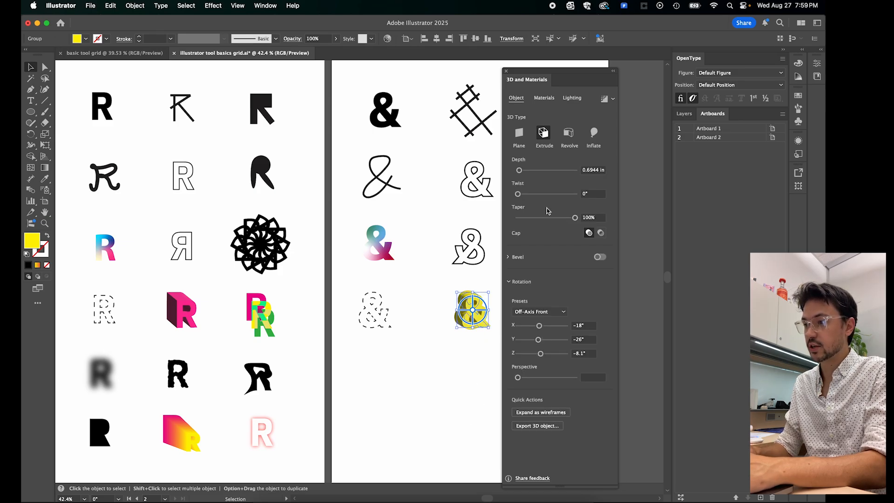
{"action": "mouse_move", "coordinate": [522, 174]}
{"action": "left_mouse_down"}
{"action": "mouse_move", "coordinate": [531, 174]}
{"action": "mouse_move", "coordinate": [523, 174]}
{"action": "left_mouse_up"}
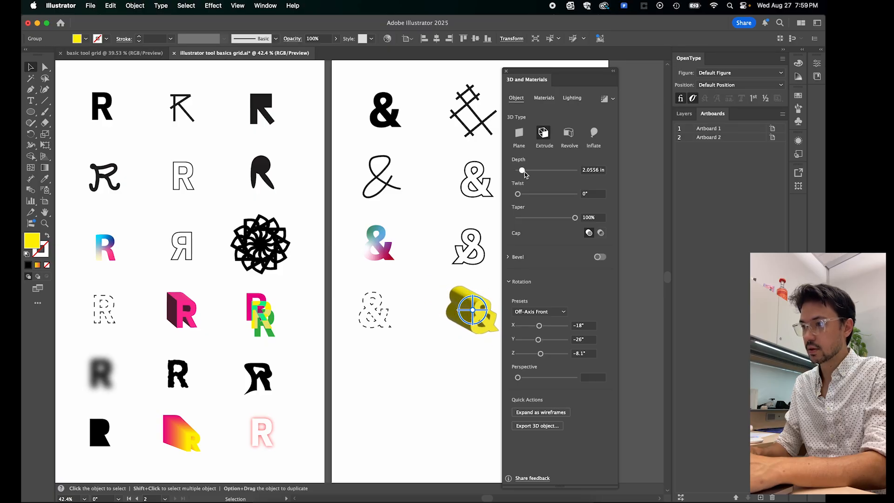
{"action": "scroll", "coordinate": [434, 278], "scroll_direction": "right", "scroll_amount": 5}
{"action": "scroll", "coordinate": [434, 278], "scroll_direction": "down", "scroll_amount": 2}
{"action": "scroll", "coordinate": [437, 282], "scroll_direction": "down", "scroll_amount": 2}
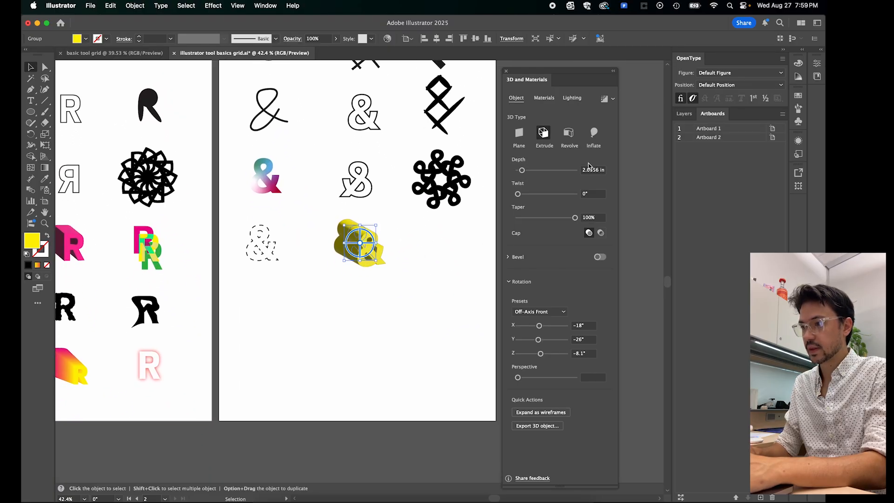
{"action": "left_click_drag", "start_coordinate": [530, 173], "coordinate": [522, 174]}
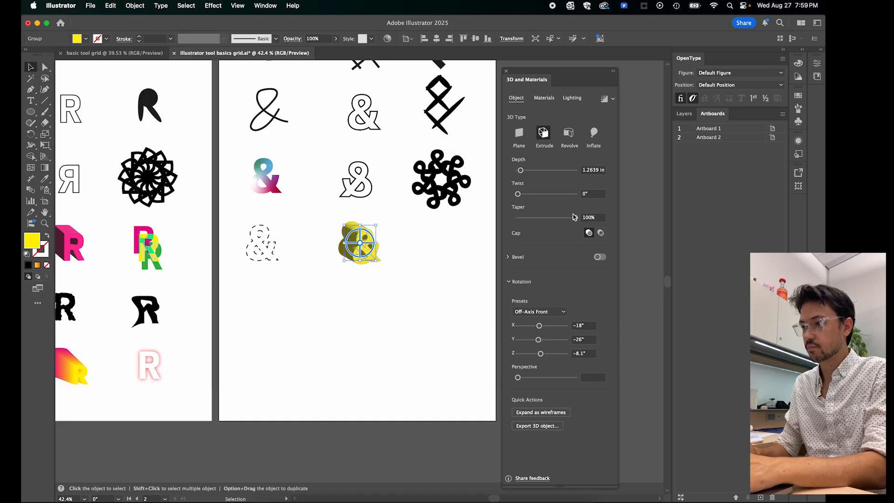
{"action": "mouse_move", "coordinate": [574, 220]}
{"action": "left_mouse_down"}
{"action": "mouse_move", "coordinate": [549, 219]}
{"action": "mouse_move", "coordinate": [576, 220]}
{"action": "left_mouse_up"}
{"action": "mouse_move", "coordinate": [519, 197]}
{"action": "left_mouse_down"}
{"action": "mouse_move", "coordinate": [530, 198]}
{"action": "mouse_move", "coordinate": [505, 195]}
{"action": "left_mouse_up"}
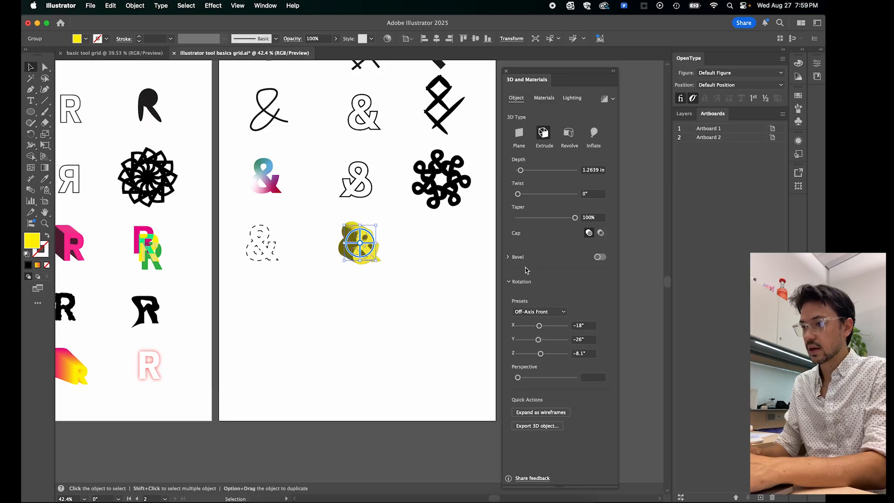
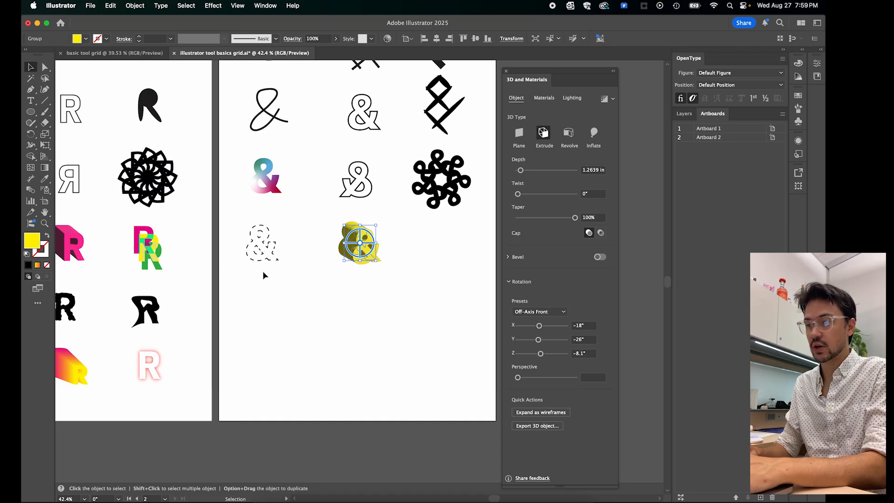
- Duplicate the solid black ampersand from the first row into the fourth row's third column and convert the copy to outlines
{"action": "left_click", "coordinate": [356, 313]}
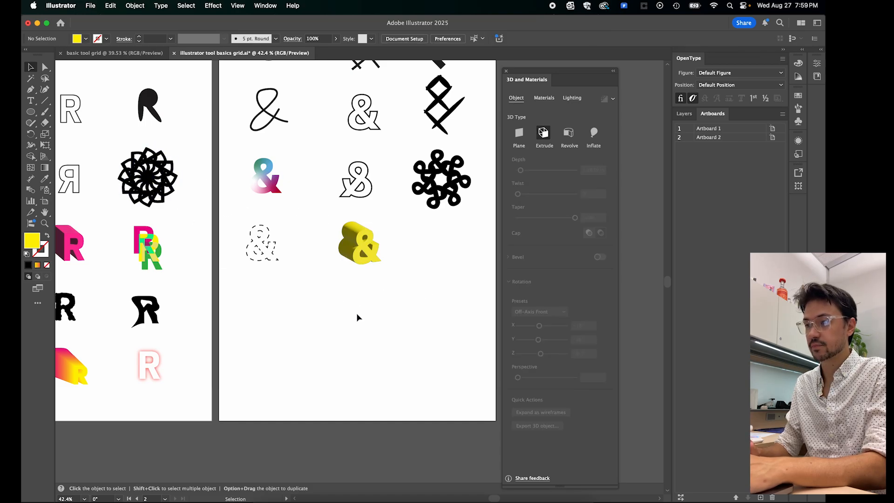
{"action": "left_click_drag", "start_coordinate": [404, 352], "coordinate": [373, 353]}
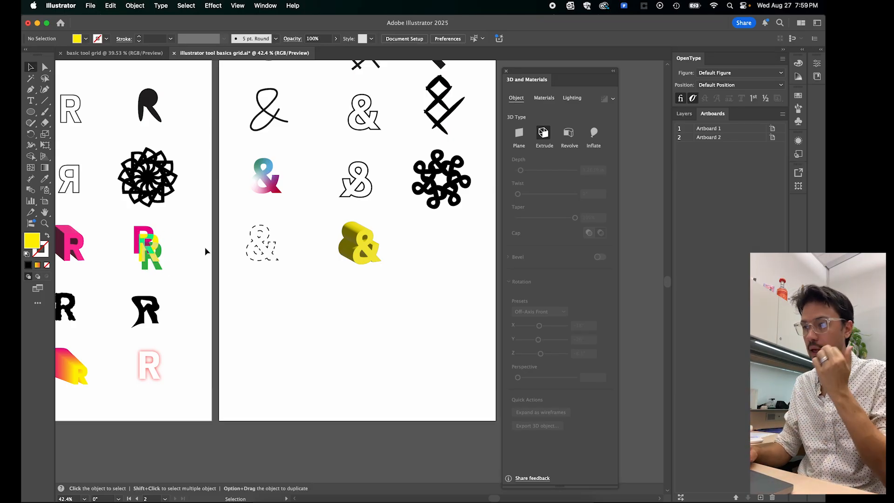
{"action": "scroll", "coordinate": [345, 239], "scroll_direction": "up", "scroll_amount": 3}
{"action": "scroll", "coordinate": [345, 239], "scroll_direction": "right", "scroll_amount": 1}
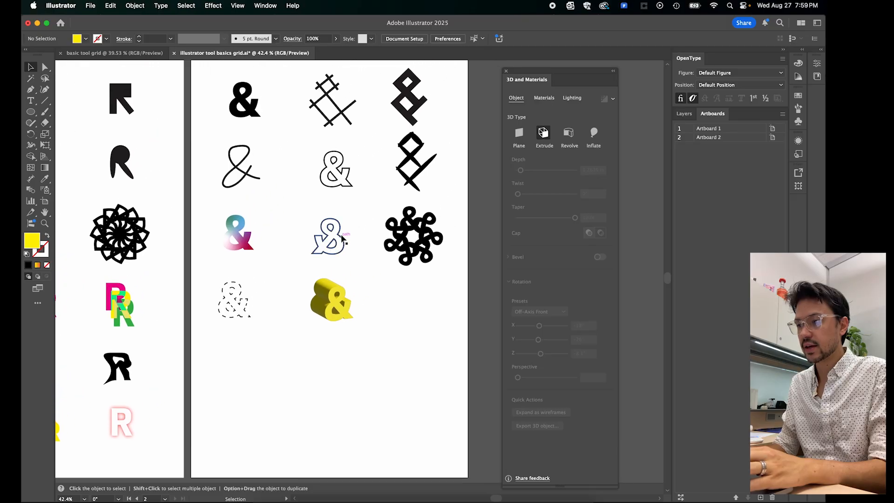
{"action": "scroll", "coordinate": [343, 238], "scroll_direction": "down", "scroll_amount": 1}
{"action": "scroll", "coordinate": [343, 238], "scroll_direction": "right", "scroll_amount": 1}
{"action": "left_click", "coordinate": [238, 100]}
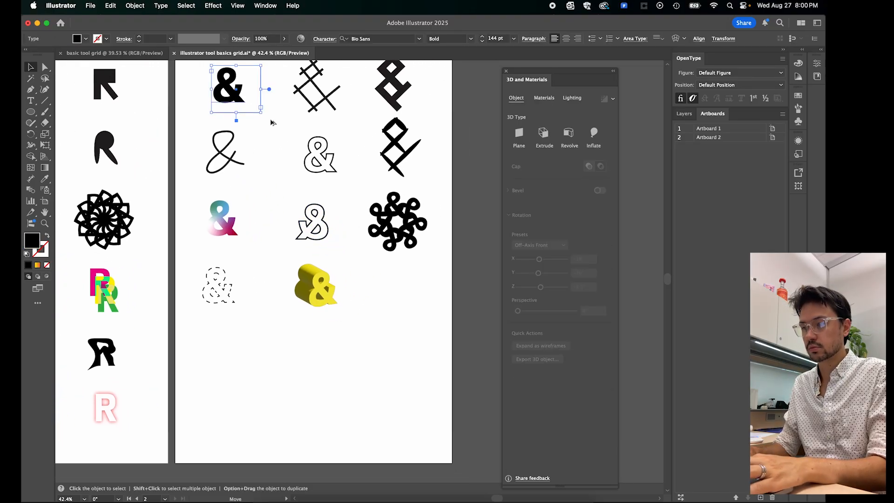
{"action": "left_click_drag", "start_coordinate": [238, 100], "coordinate": [408, 301]}
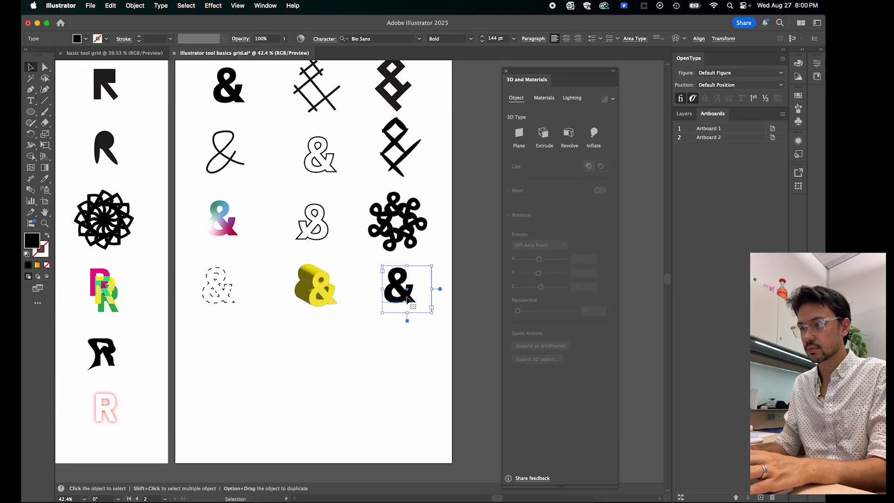
{"action": "right_click", "coordinate": [409, 300]}
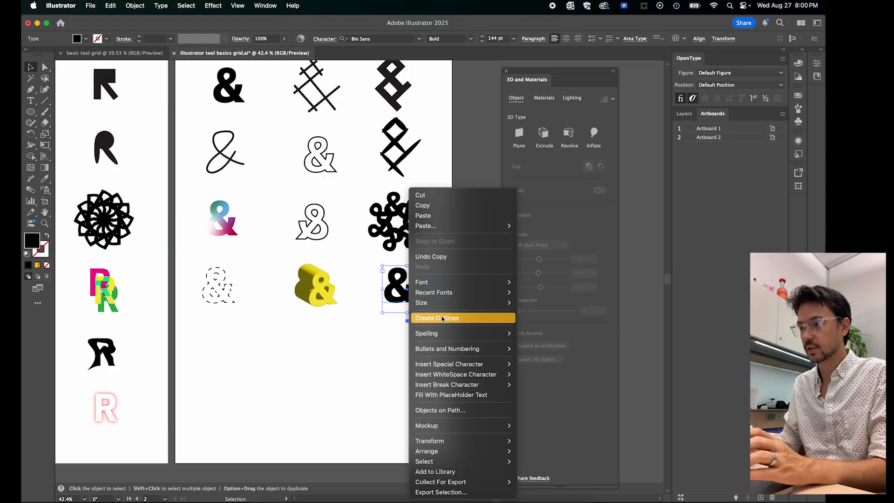
{"action": "left_click", "coordinate": [441, 316]}
- Fill the outlined ampersand with yellow and place a red-filled duplicate below and slightly right of it
{"action": "left_click", "coordinate": [86, 39]}
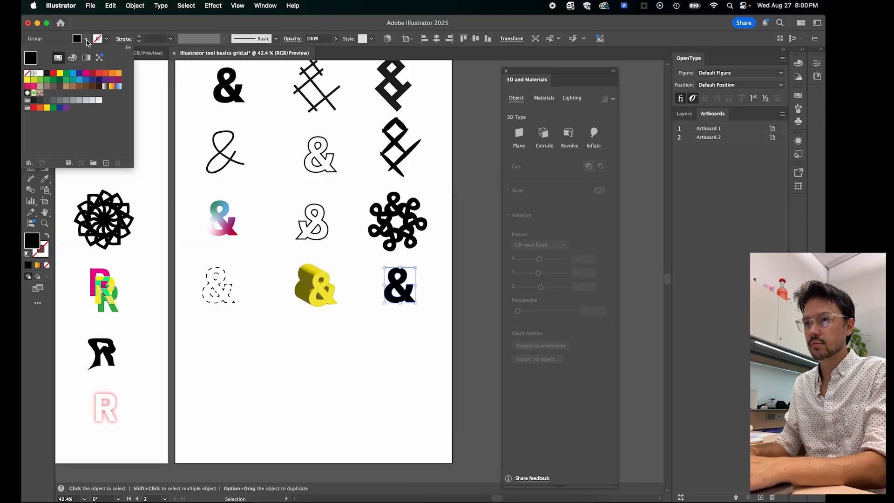
{"action": "left_click", "coordinate": [60, 73]}
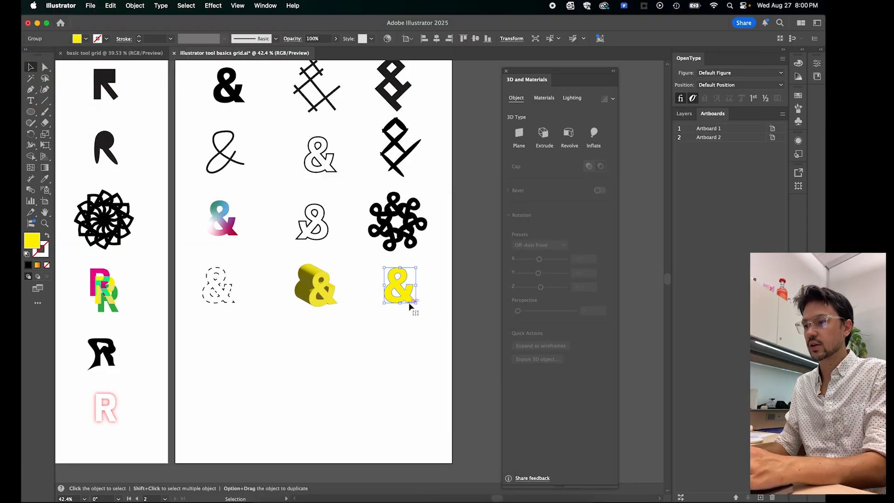
{"action": "left_click_drag", "start_coordinate": [405, 293], "coordinate": [428, 353]}
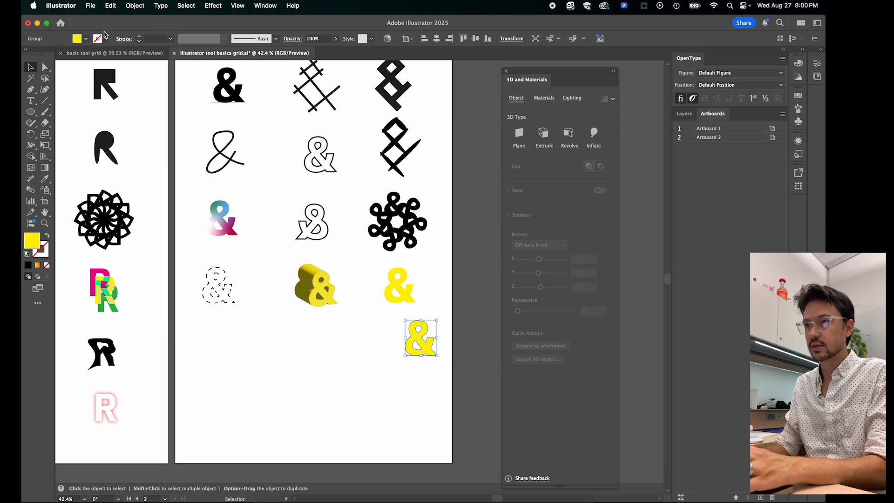
{"action": "left_click", "coordinate": [86, 40]}
{"action": "left_click", "coordinate": [53, 73]}
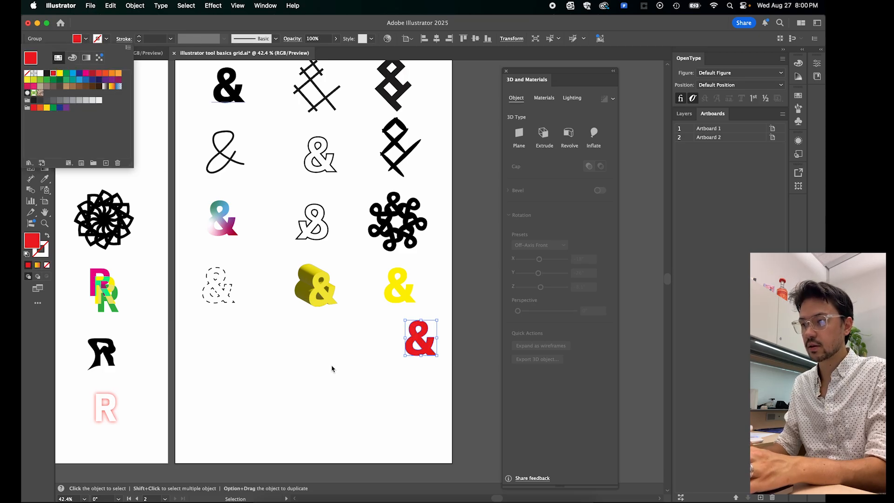
- Duplicate the red ampersand to its left and fill the copy with light blue
{"action": "left_click", "coordinate": [349, 361]}
{"action": "left_click_drag", "start_coordinate": [421, 346], "coordinate": [368, 346]}
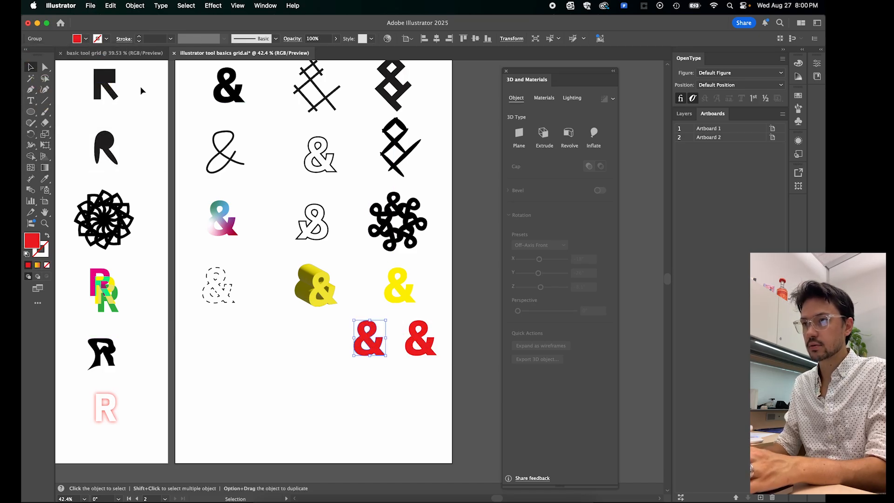
{"action": "left_click", "coordinate": [86, 40]}
{"action": "left_click", "coordinate": [72, 74]}
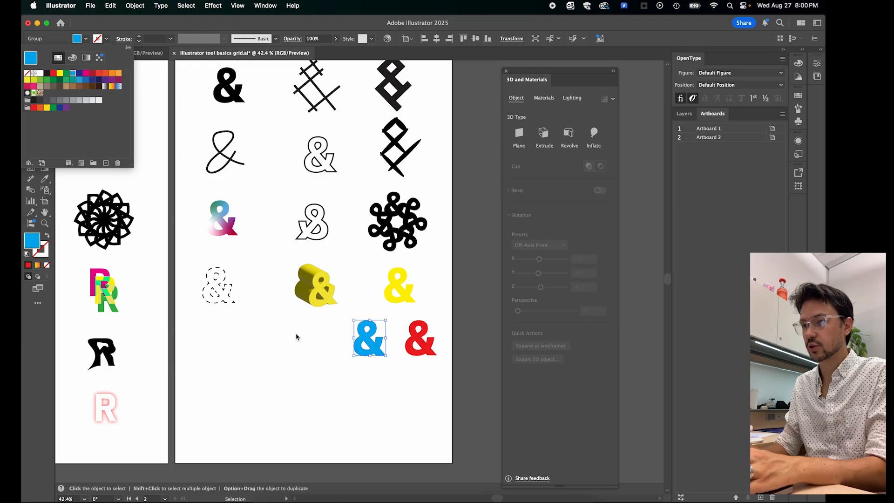
- Move the blue and red ampersands up so they overlap each other and the yellow one in a triangular cluster
{"action": "left_click", "coordinate": [295, 357]}
{"action": "left_click_drag", "start_coordinate": [380, 346], "coordinate": [399, 303]}
{"action": "left_click_drag", "start_coordinate": [421, 338], "coordinate": [405, 301]}
{"action": "left_click", "coordinate": [409, 322]}
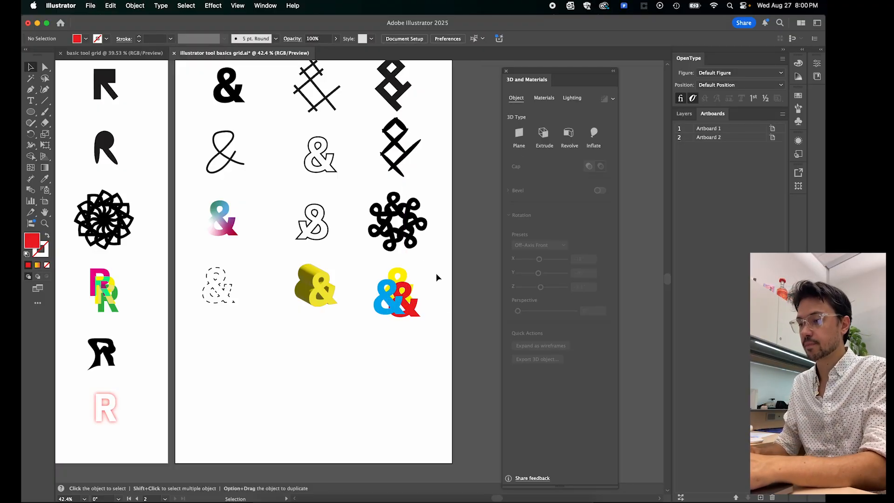
- Select the three overlapping coloured ampersands and display the Transparency settings
{"action": "left_click", "coordinate": [401, 295]}
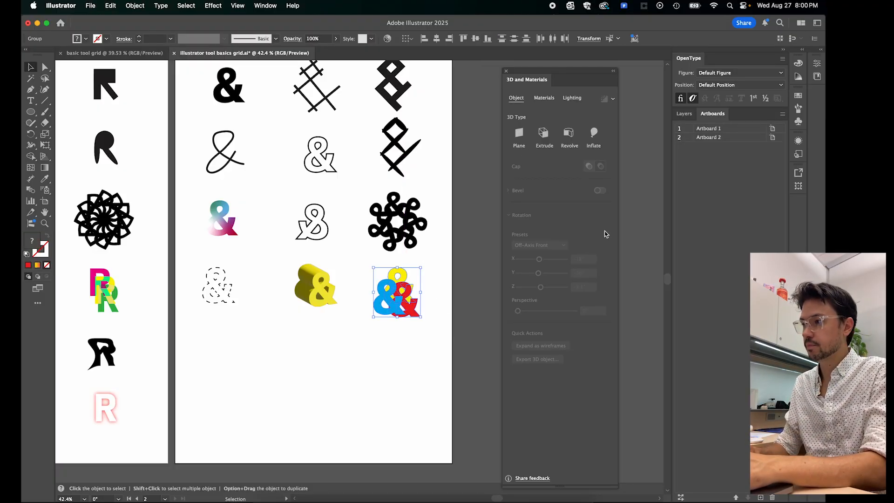
{"action": "left_click", "coordinate": [267, 6]}
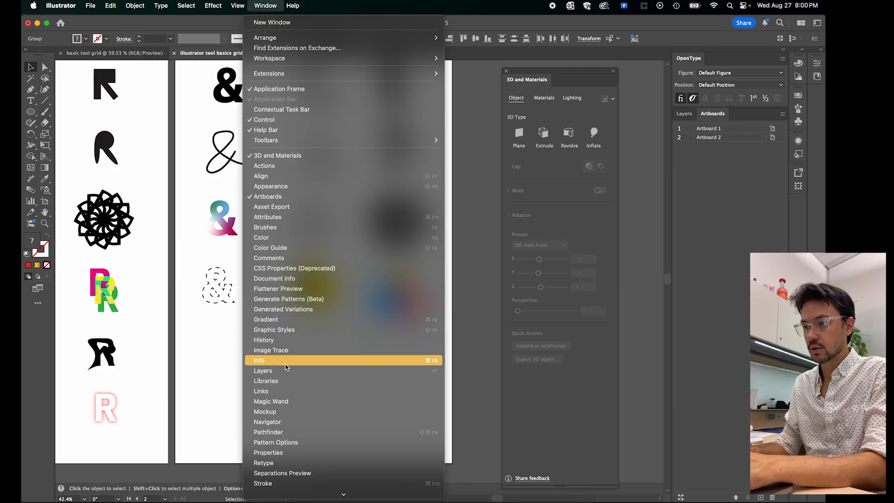
{"action": "scroll", "coordinate": [299, 391], "scroll_direction": "down", "scroll_amount": 5}
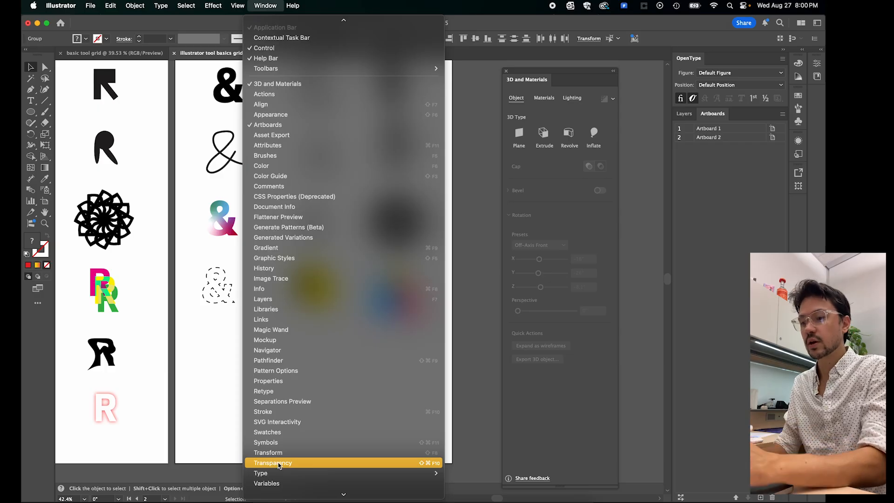
{"action": "scroll", "coordinate": [284, 465], "scroll_direction": "down", "scroll_amount": 2}
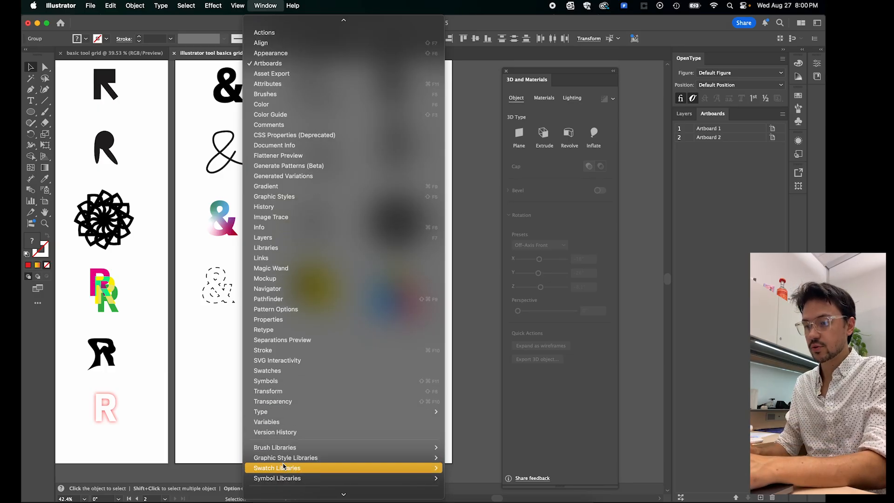
{"action": "left_click", "coordinate": [277, 403]}
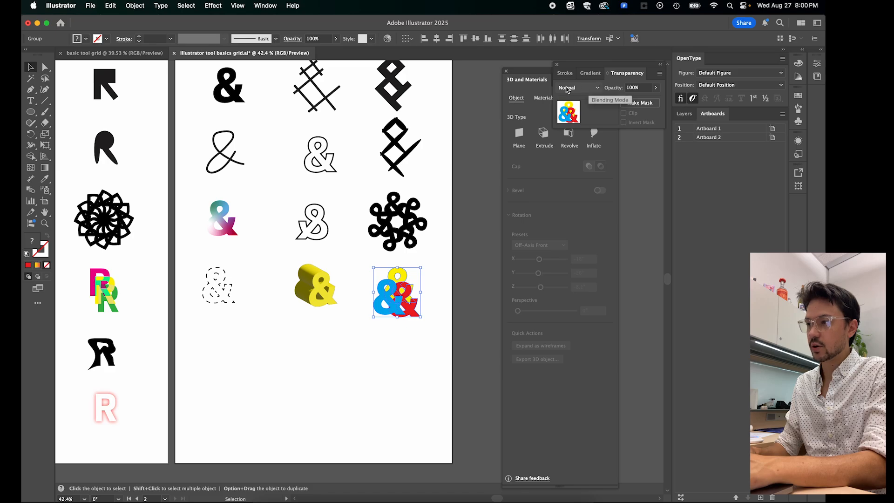
- Set the blending mode of the three coloured ampersands to Overlay and deselect them
{"action": "left_click", "coordinate": [568, 89]}
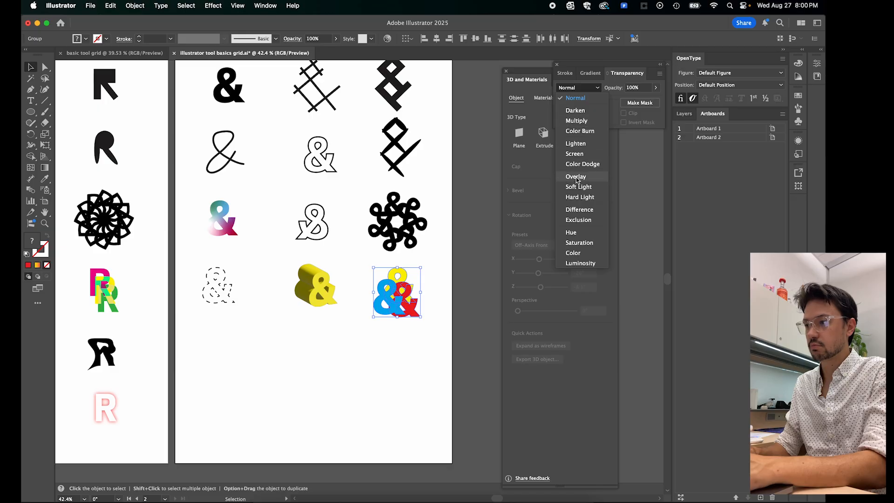
{"action": "left_click", "coordinate": [577, 177]}
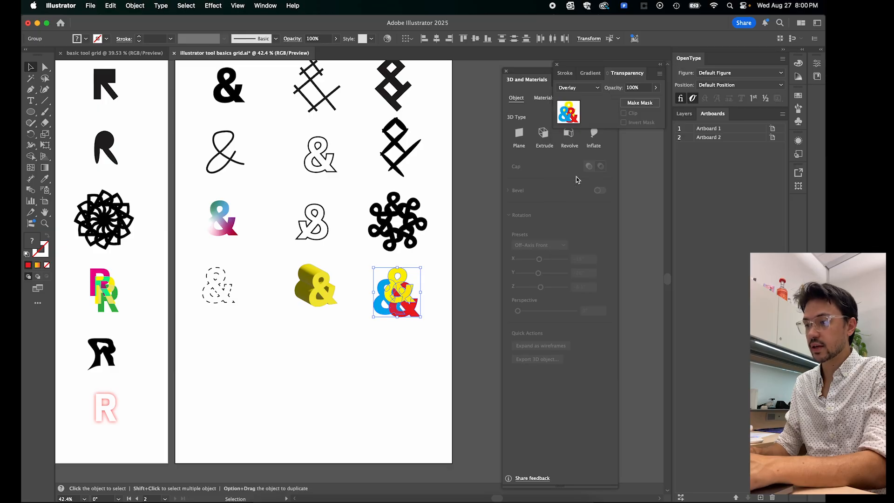
{"action": "left_click", "coordinate": [472, 243]}
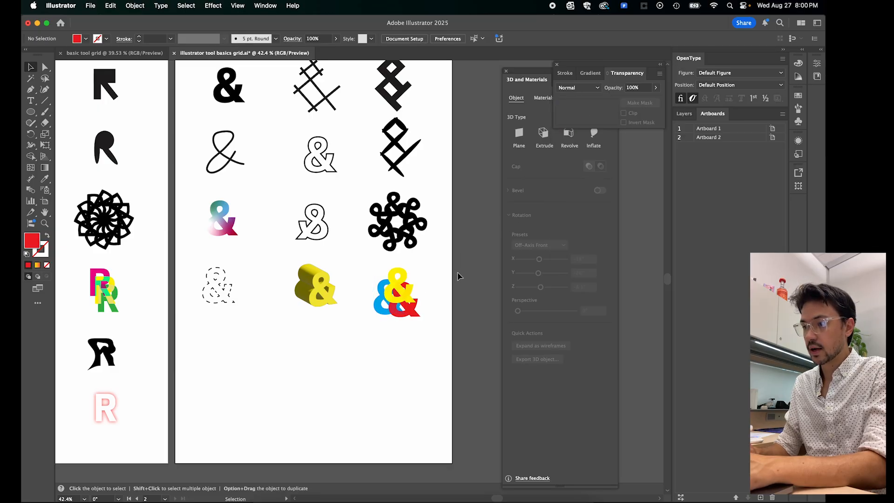
- Reselect the three coloured ampersands, set their blending mode to Difference and deselect them
{"action": "left_click", "coordinate": [385, 309]}
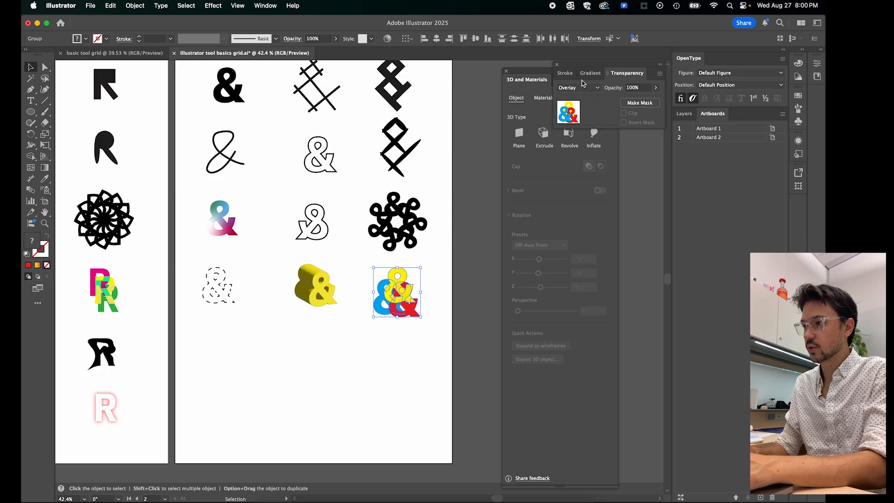
{"action": "left_click", "coordinate": [582, 85]}
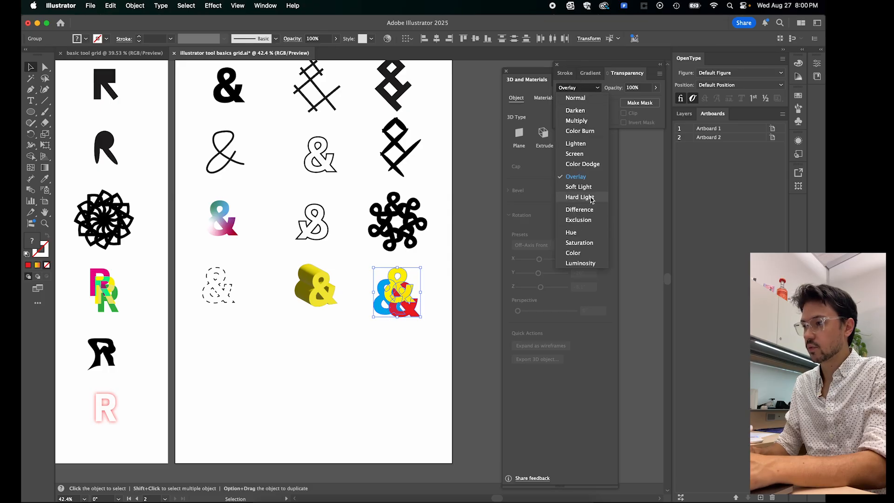
{"action": "left_click", "coordinate": [582, 210]}
{"action": "left_click", "coordinate": [467, 292]}
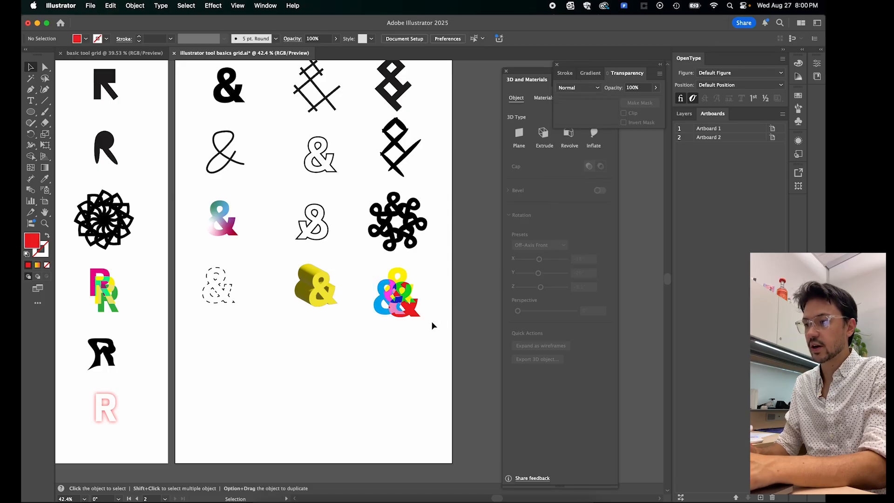
- Examine the blended colours of the overlapping ampersands up close and check the red ampersand's blending mode
{"action": "scroll", "coordinate": [412, 290], "scroll_direction": "up", "scroll_amount": 5}
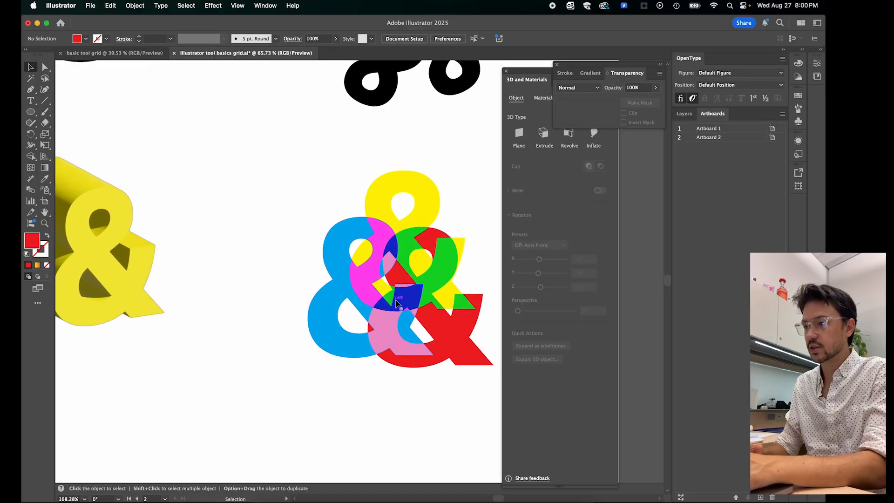
{"action": "scroll", "coordinate": [396, 304], "scroll_direction": "up", "scroll_amount": 2}
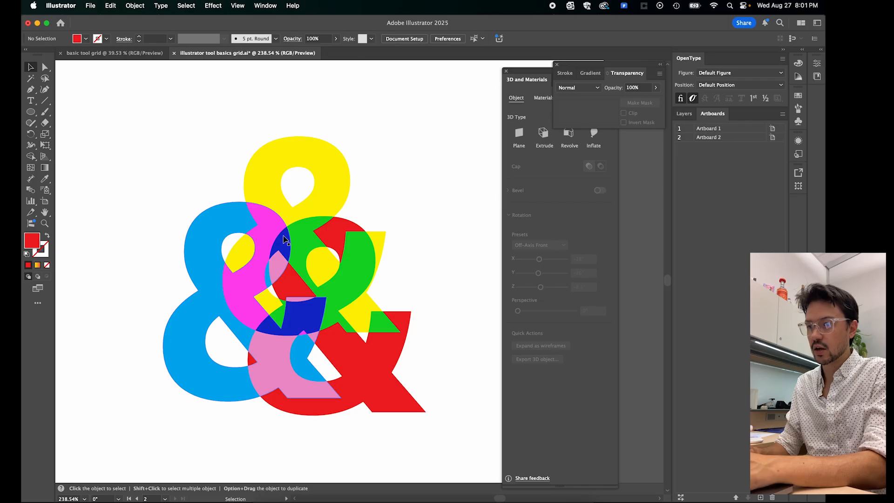
{"action": "left_click", "coordinate": [592, 91]}
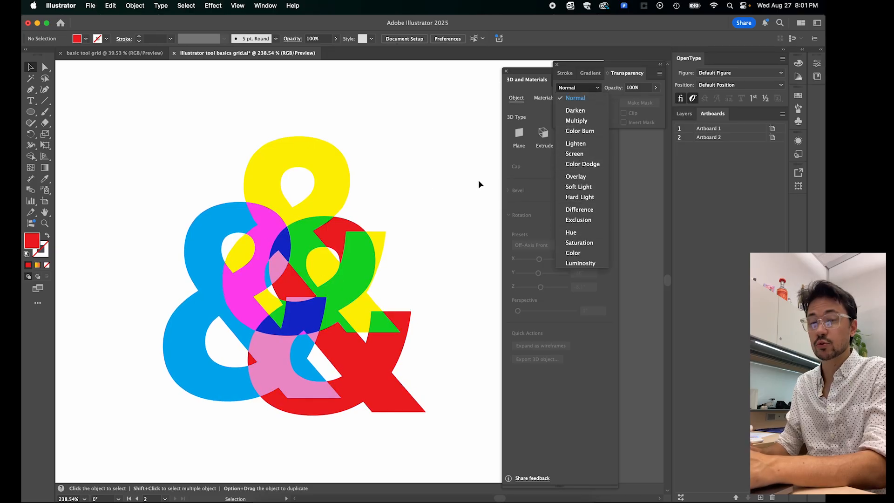
{"action": "left_click", "coordinate": [458, 220]}
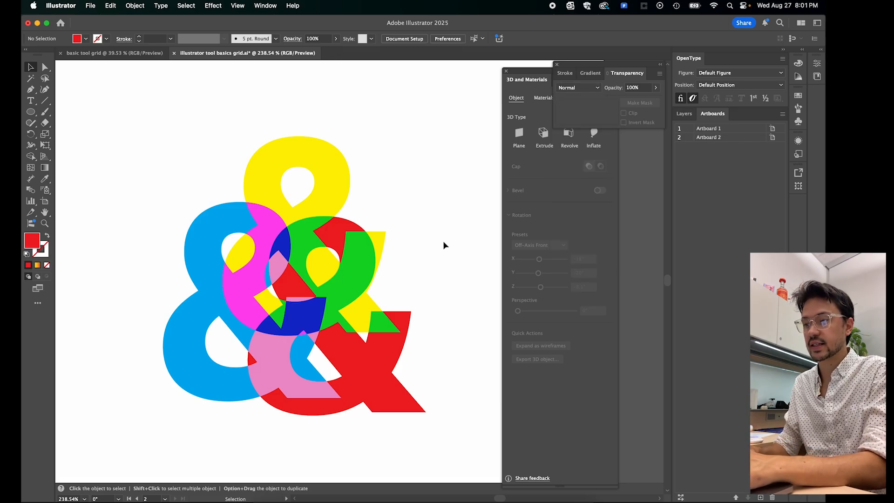
{"action": "left_click", "coordinate": [358, 272]}
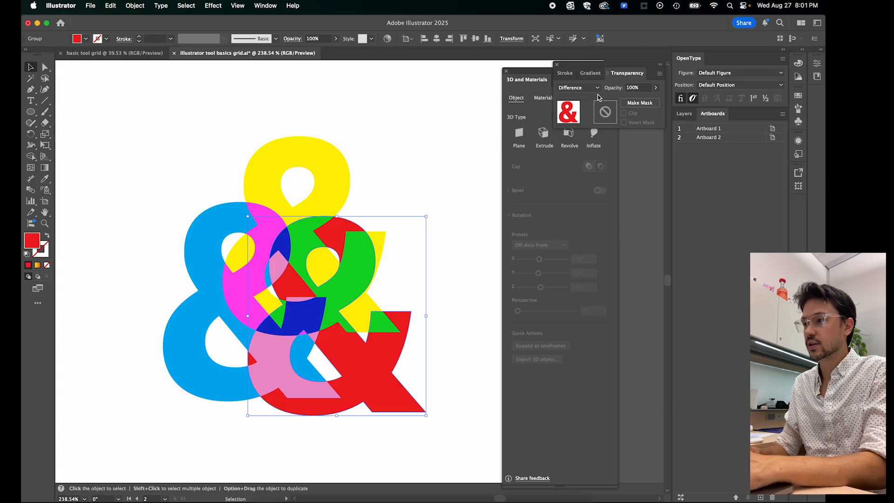
{"action": "left_click", "coordinate": [448, 173]}
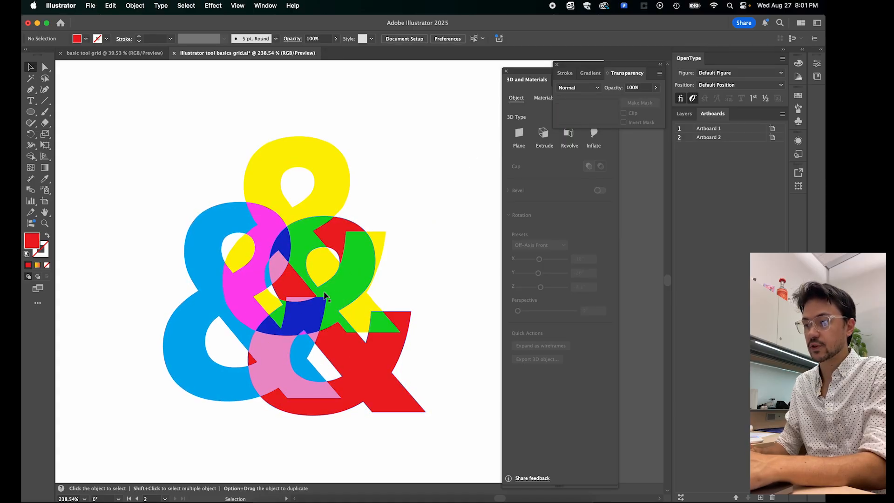
- Duplicate the solid black ampersand from the first row into the fifth row's first column and convert the copy to outlines
{"action": "scroll", "coordinate": [325, 296], "scroll_direction": "down", "scroll_amount": 5}
{"action": "scroll", "coordinate": [321, 298], "scroll_direction": "down", "scroll_amount": 5}
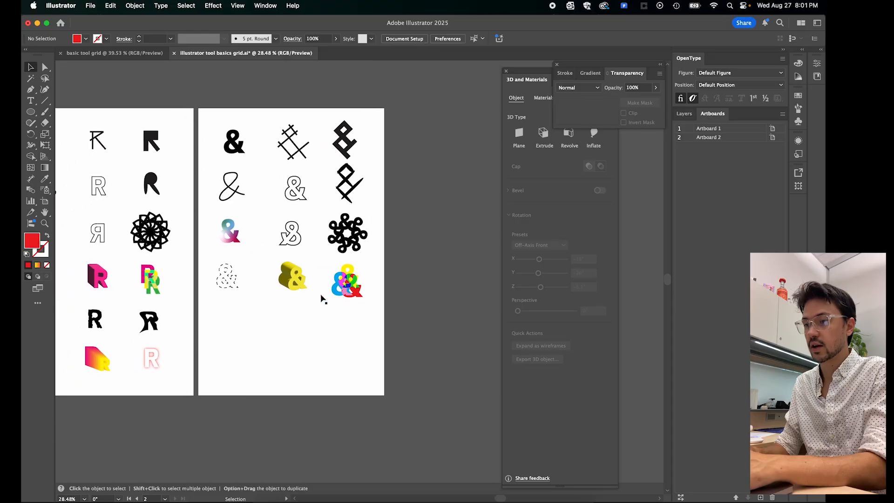
{"action": "scroll", "coordinate": [322, 299], "scroll_direction": "up", "scroll_amount": 3}
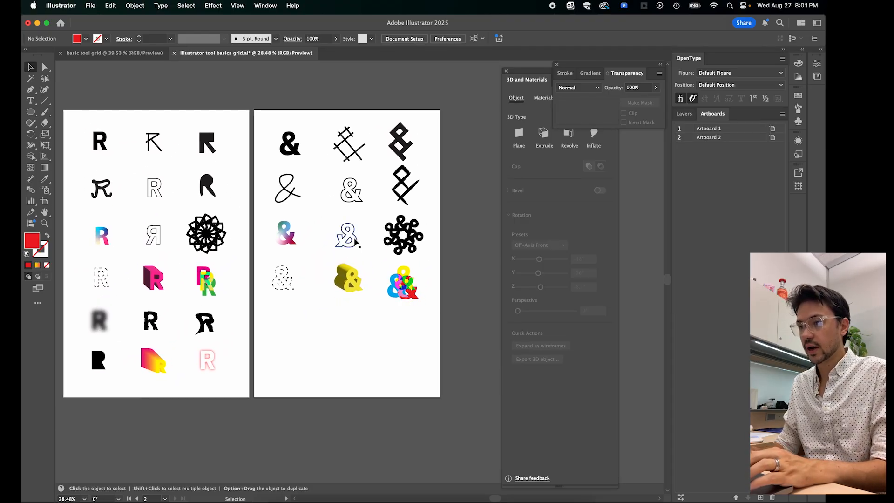
{"action": "left_click_drag", "start_coordinate": [294, 155], "coordinate": [289, 327]}
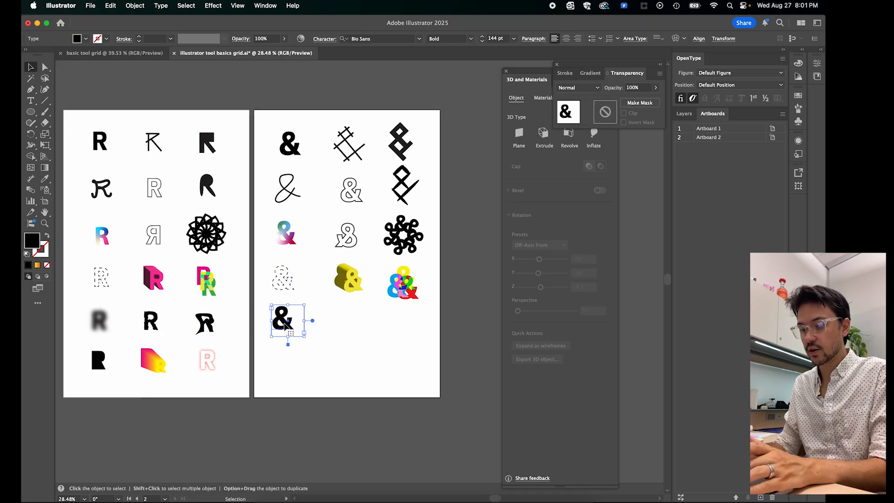
{"action": "right_click", "coordinate": [285, 326]}
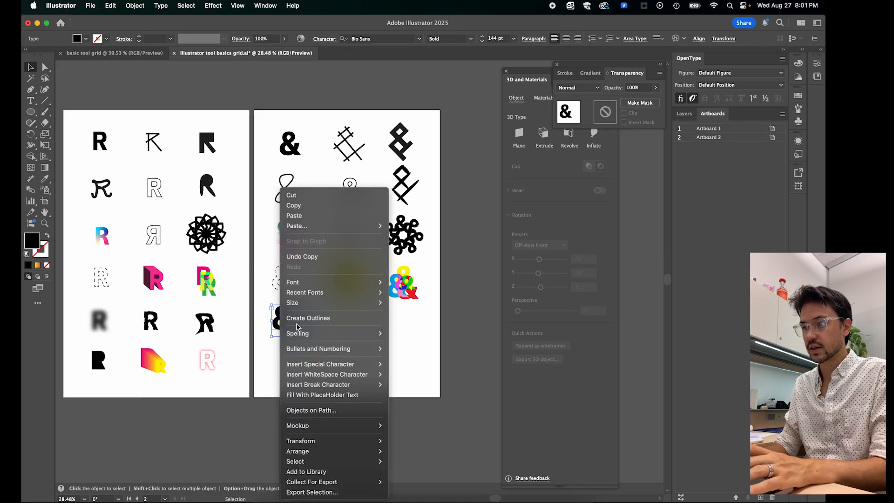
{"action": "left_click", "coordinate": [316, 317]}
{"action": "scroll", "coordinate": [292, 332], "scroll_direction": "up", "scroll_amount": 1}
{"action": "scroll", "coordinate": [292, 332], "scroll_direction": "up", "scroll_amount": 5}
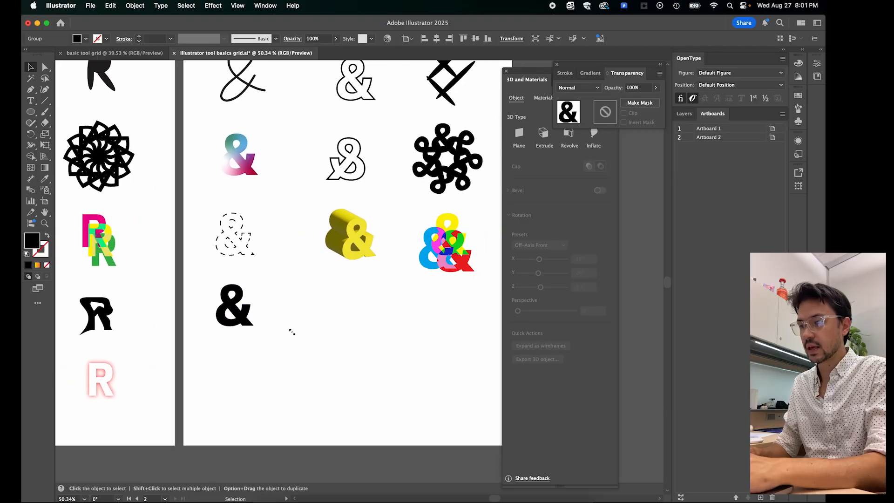
- Apply a Gaussian Blur with a radius of about 6.7 pixels to the fifth-row ampersand and deselect it
{"action": "scroll", "coordinate": [429, 350], "scroll_direction": "right", "scroll_amount": 5}
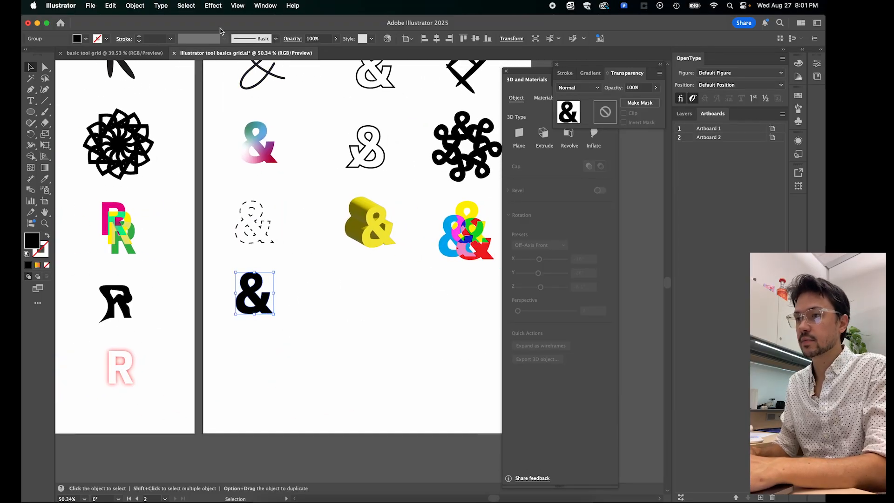
{"action": "left_click", "coordinate": [213, 7]}
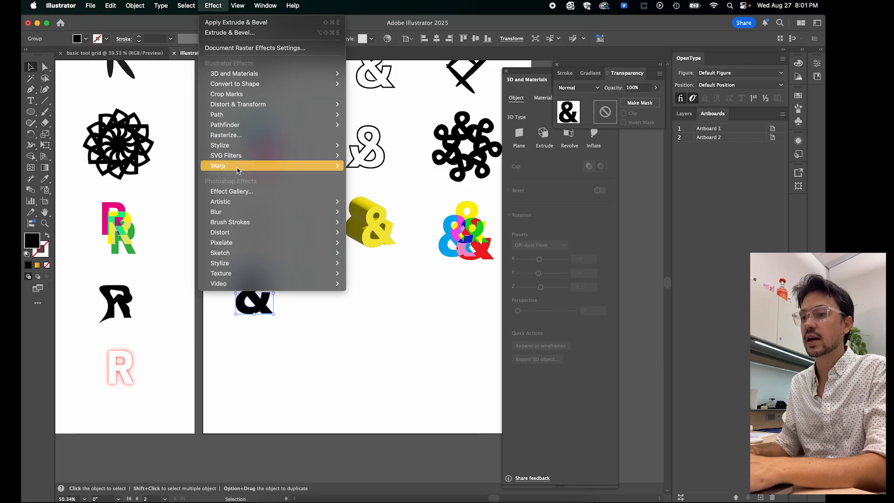
{"action": "mouse_move", "coordinate": [228, 213]}
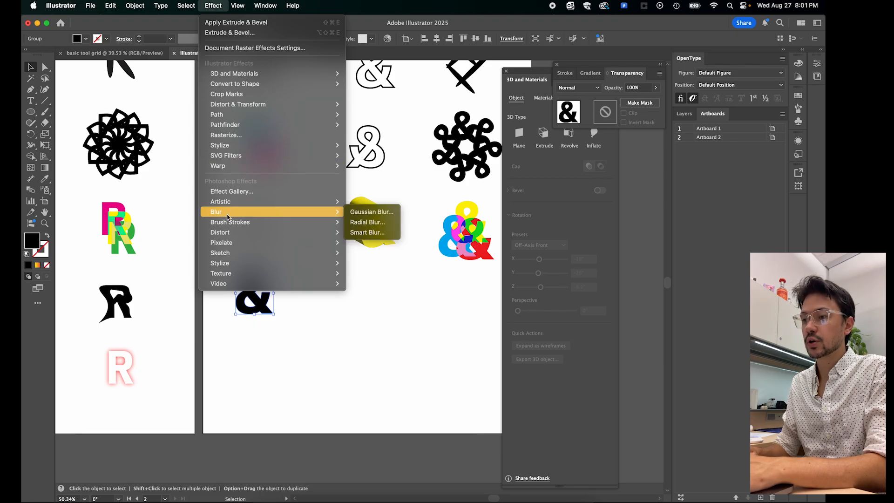
{"action": "left_click", "coordinate": [372, 212]}
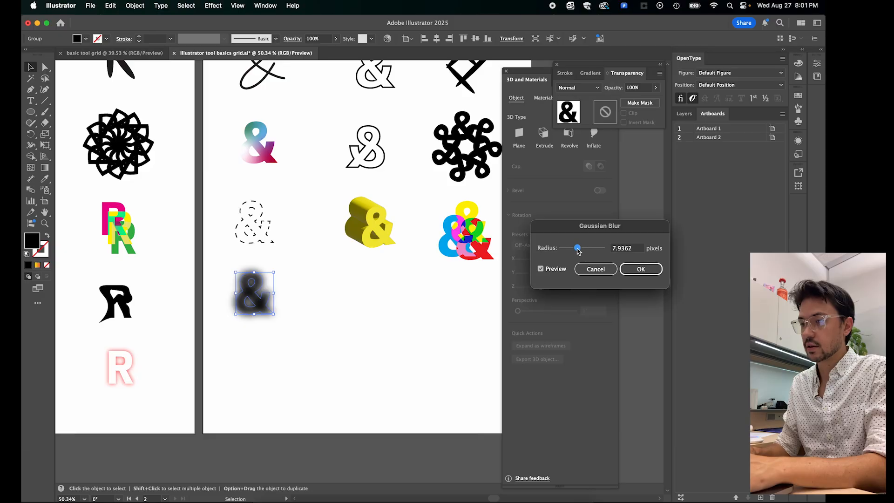
{"action": "mouse_move", "coordinate": [578, 250]}
{"action": "left_mouse_down"}
{"action": "mouse_move", "coordinate": [593, 250]}
{"action": "mouse_move", "coordinate": [566, 251]}
{"action": "mouse_move", "coordinate": [574, 251]}
{"action": "left_mouse_up"}
{"action": "left_click", "coordinate": [641, 269]}
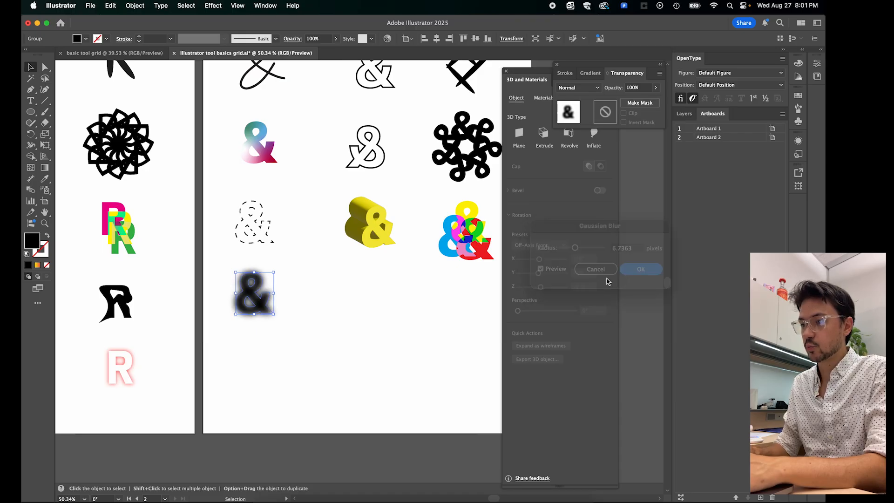
{"action": "left_click", "coordinate": [358, 361]}
- Duplicate the solid black ampersand from the first row into the fifth row's second column and convert the copy to outlines
{"action": "scroll", "coordinate": [397, 369], "scroll_direction": "down", "scroll_amount": 3}
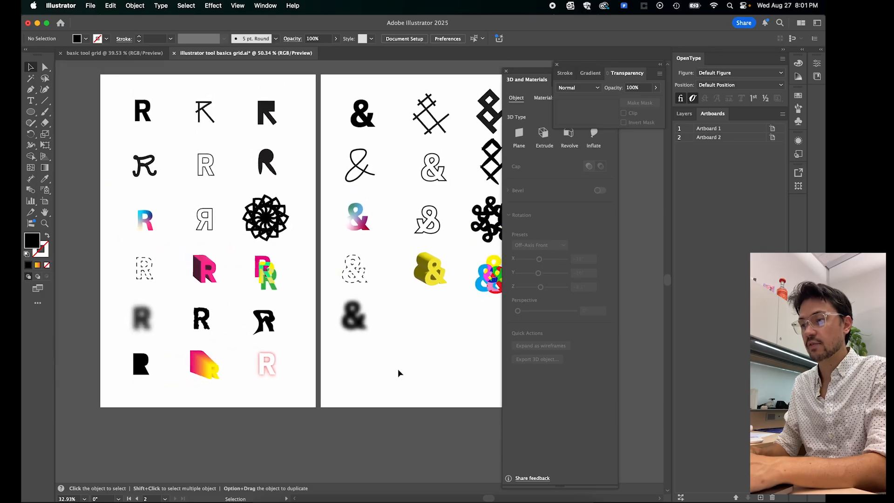
{"action": "scroll", "coordinate": [398, 373], "scroll_direction": "right", "scroll_amount": 3}
{"action": "scroll", "coordinate": [398, 372], "scroll_direction": "down", "scroll_amount": 1}
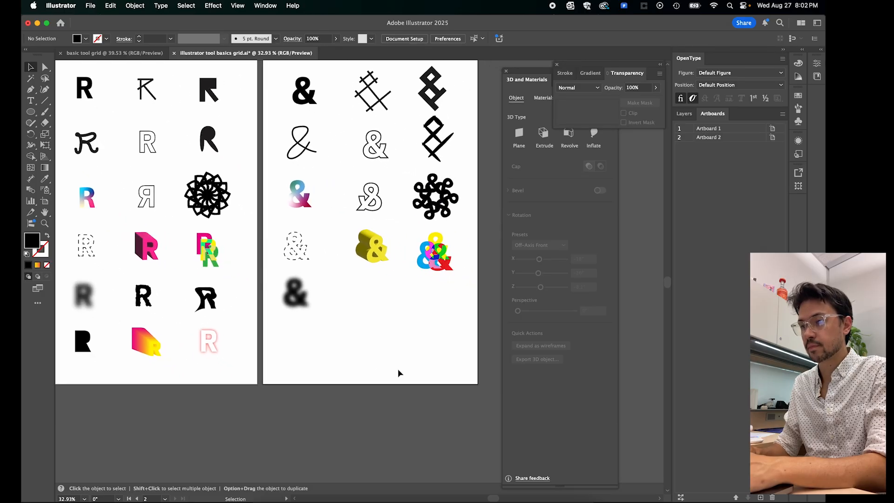
{"action": "left_click_drag", "start_coordinate": [313, 100], "coordinate": [374, 303]}
{"action": "right_click", "coordinate": [375, 302]}
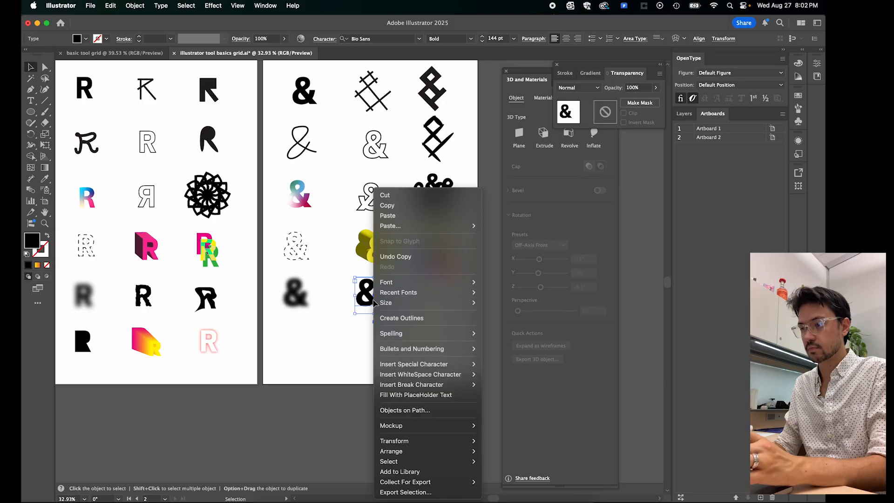
{"action": "left_click", "coordinate": [400, 318]}
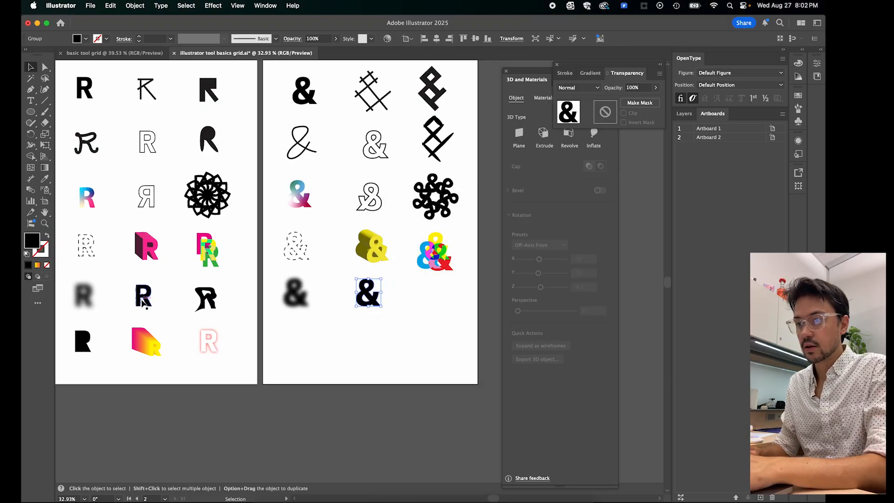
- Roughen the outlined ampersand with smooth points, a relative size of 2% and a detail of 6 per inch, then deselect it
{"action": "scroll", "coordinate": [140, 305], "scroll_direction": "up", "scroll_amount": 2}
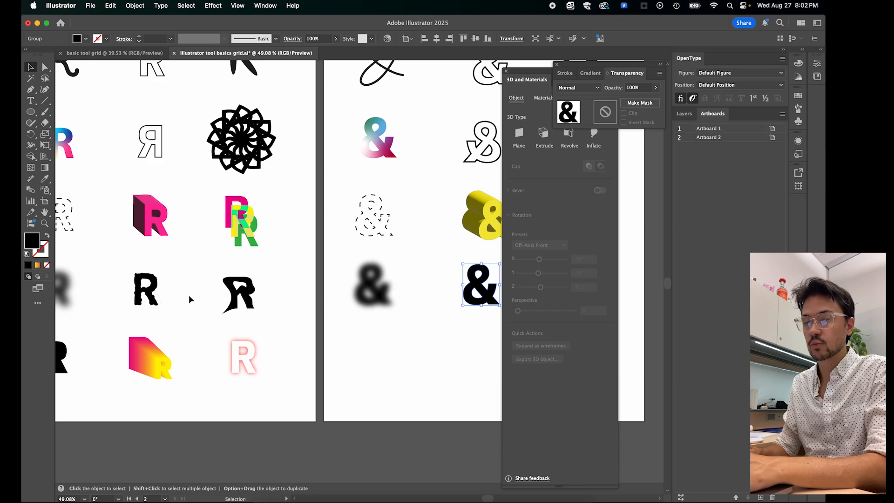
{"action": "scroll", "coordinate": [339, 316], "scroll_direction": "right", "scroll_amount": 5}
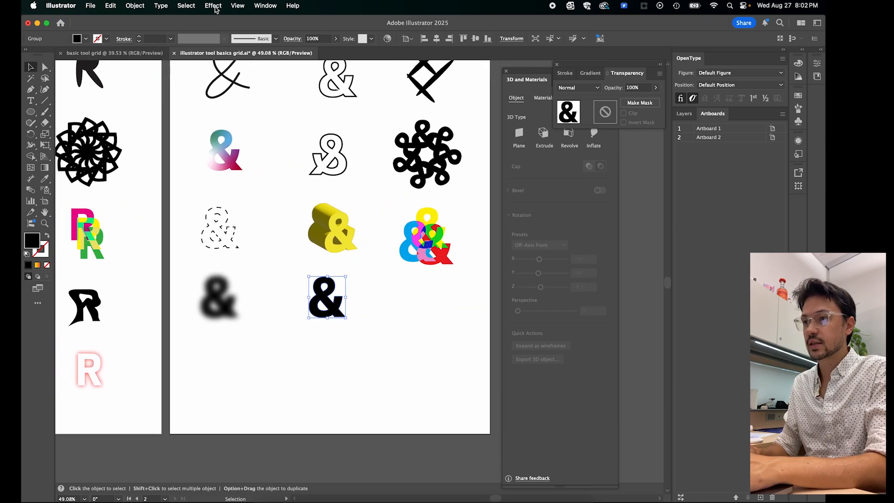
{"action": "left_click", "coordinate": [213, 5]}
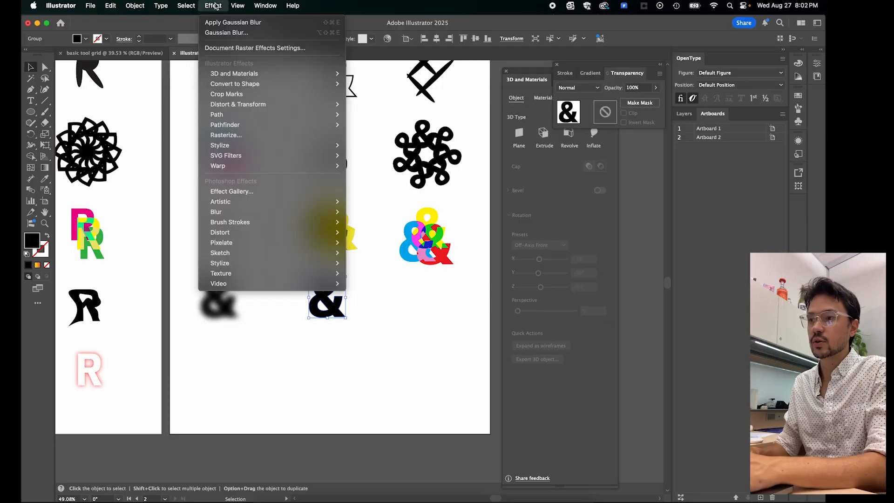
{"action": "mouse_move", "coordinate": [233, 106]}
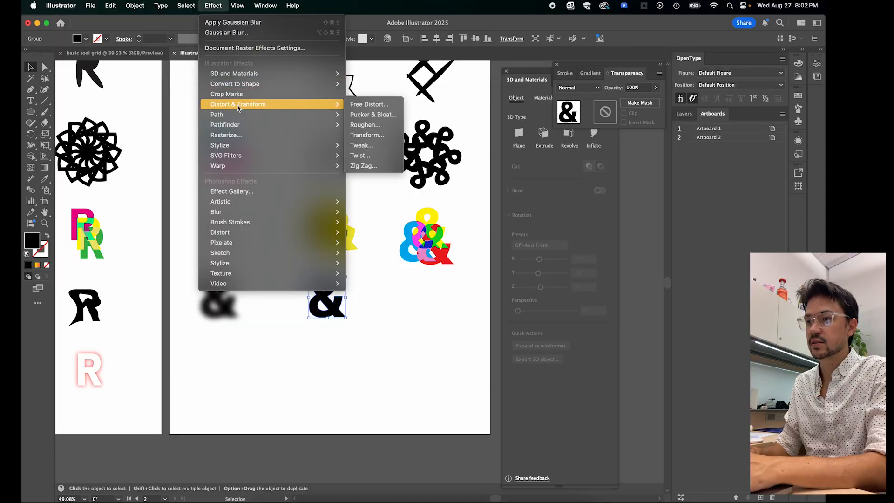
{"action": "left_click", "coordinate": [368, 125]}
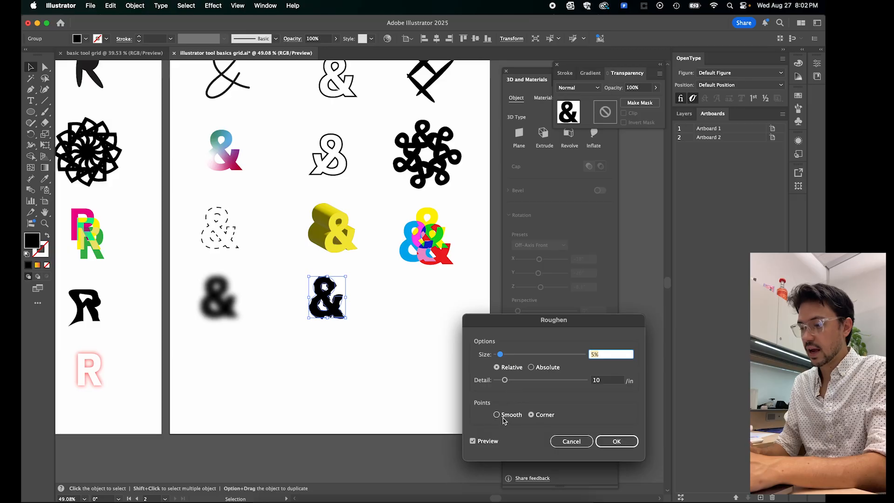
{"action": "left_click", "coordinate": [497, 415]}
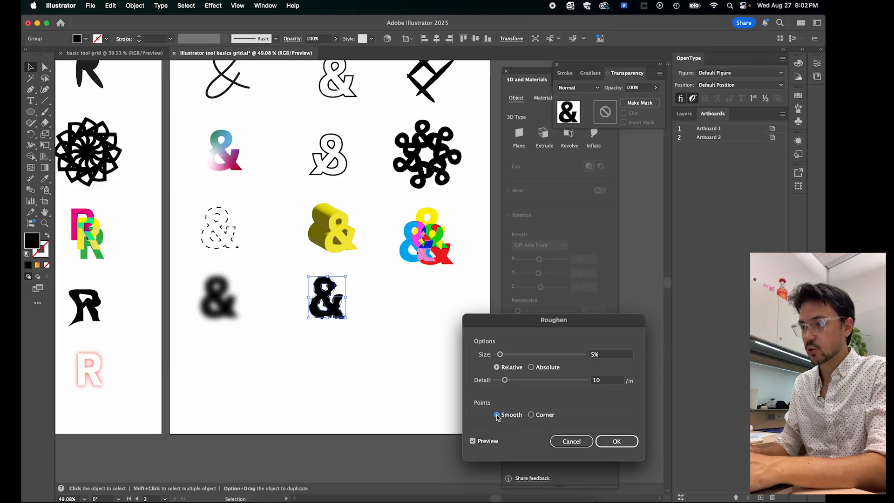
{"action": "left_click_drag", "start_coordinate": [506, 383], "coordinate": [501, 381]}
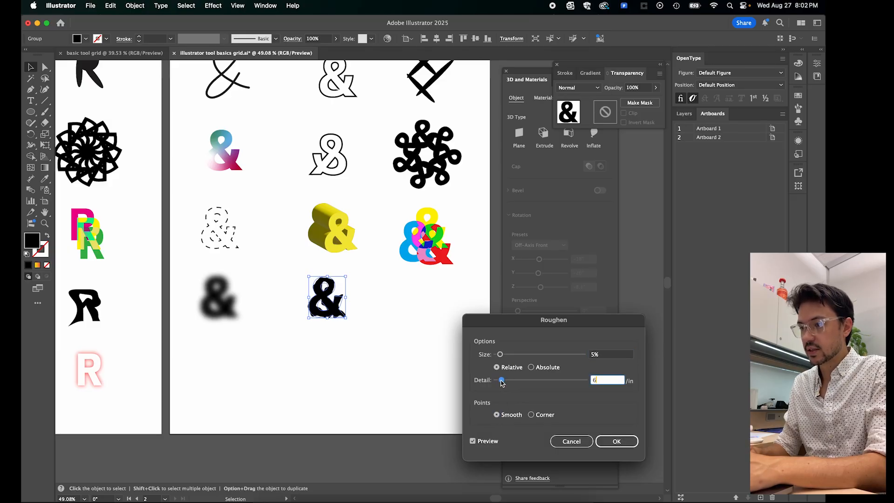
{"action": "left_click", "coordinate": [500, 355]}
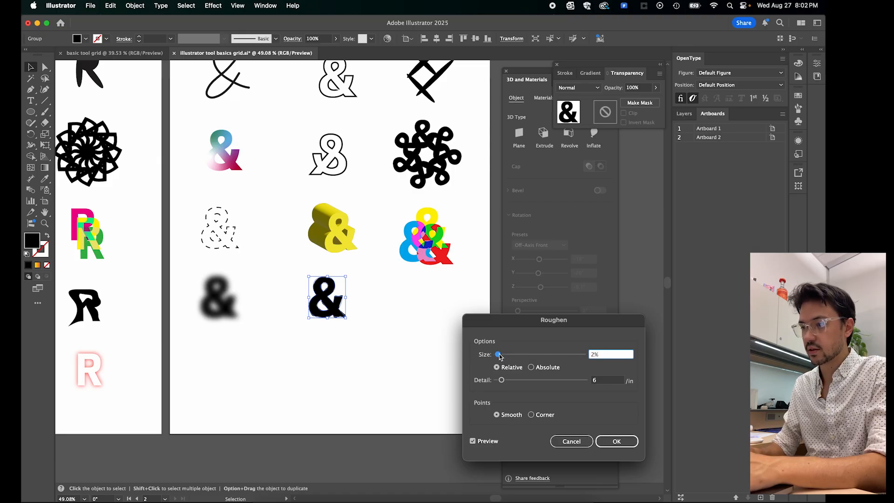
{"action": "left_click", "coordinate": [616, 441]}
{"action": "left_click", "coordinate": [382, 374]}
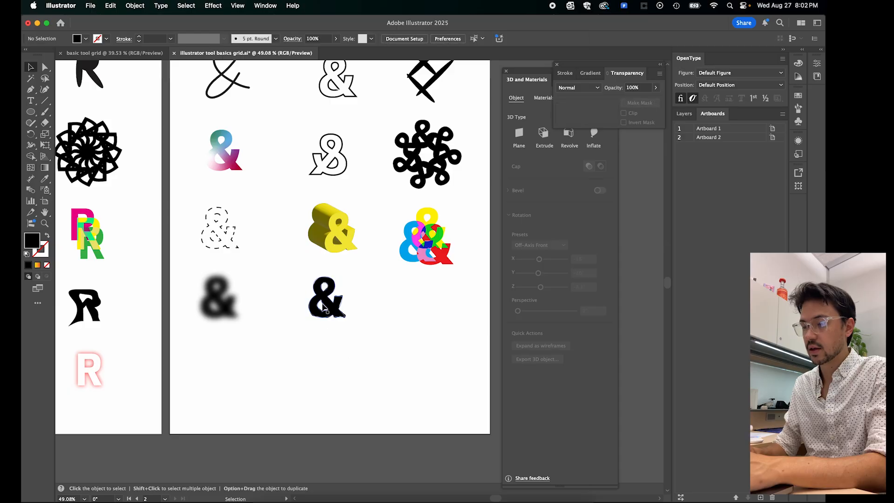
- Move the solid black ampersand from the first row into the fifth row's third column and convert it to outlines
{"action": "scroll", "coordinate": [323, 308], "scroll_direction": "up", "scroll_amount": 5}
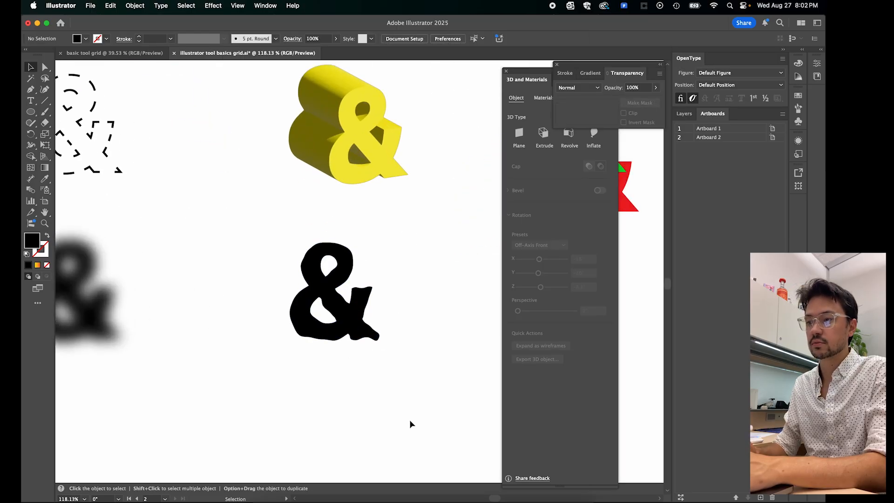
{"action": "scroll", "coordinate": [405, 423], "scroll_direction": "down", "scroll_amount": 8}
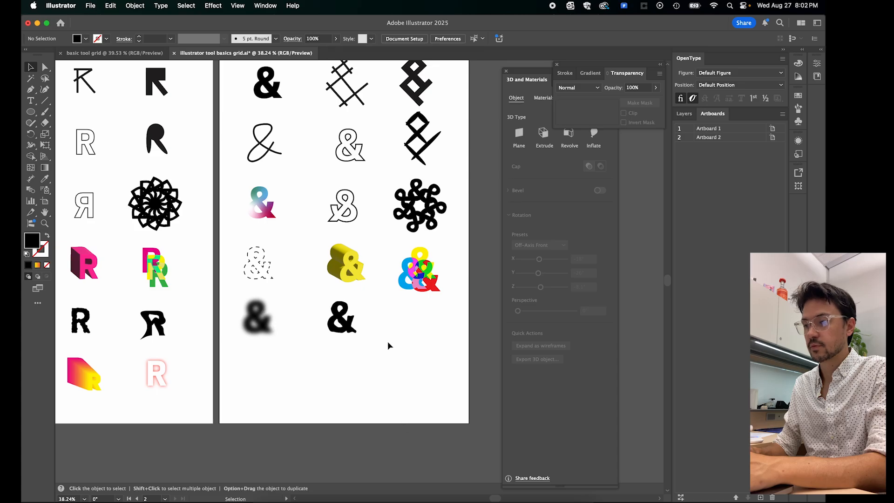
{"action": "scroll", "coordinate": [177, 239], "scroll_direction": "down", "scroll_amount": 1}
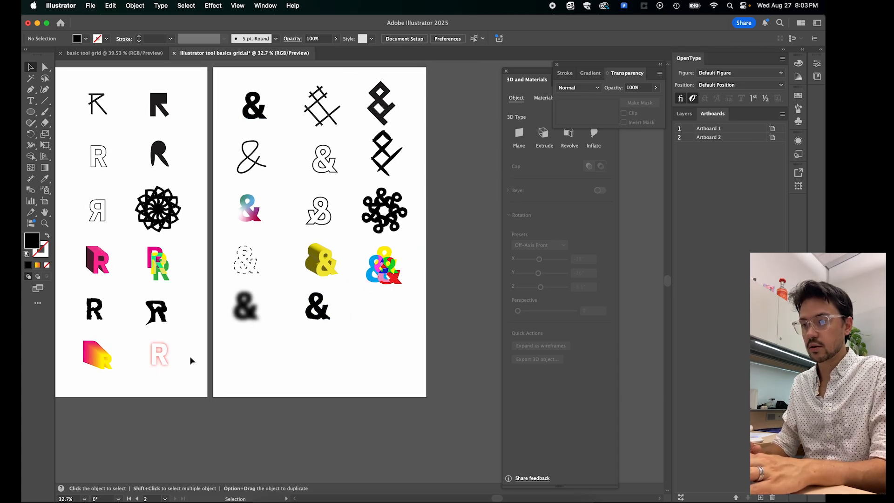
{"action": "scroll", "coordinate": [189, 357], "scroll_direction": "up", "scroll_amount": 4}
{"action": "scroll", "coordinate": [189, 357], "scroll_direction": "down", "scroll_amount": 3}
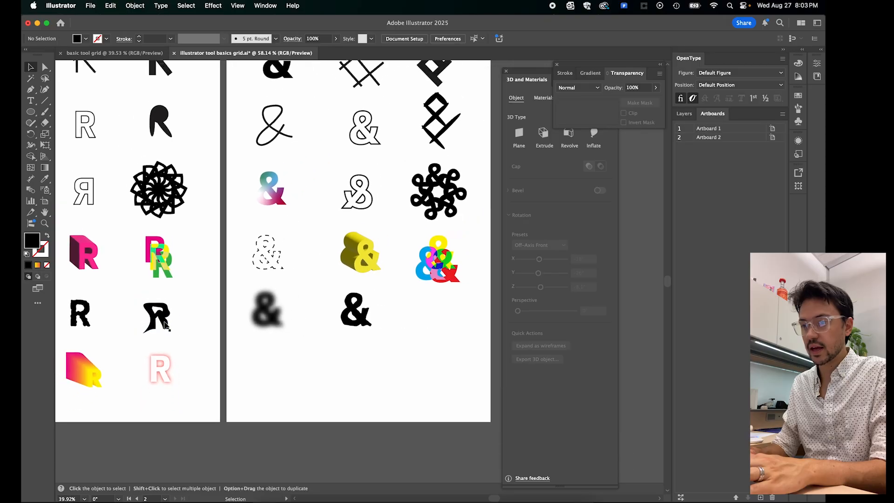
{"action": "scroll", "coordinate": [166, 325], "scroll_direction": "down", "scroll_amount": 2}
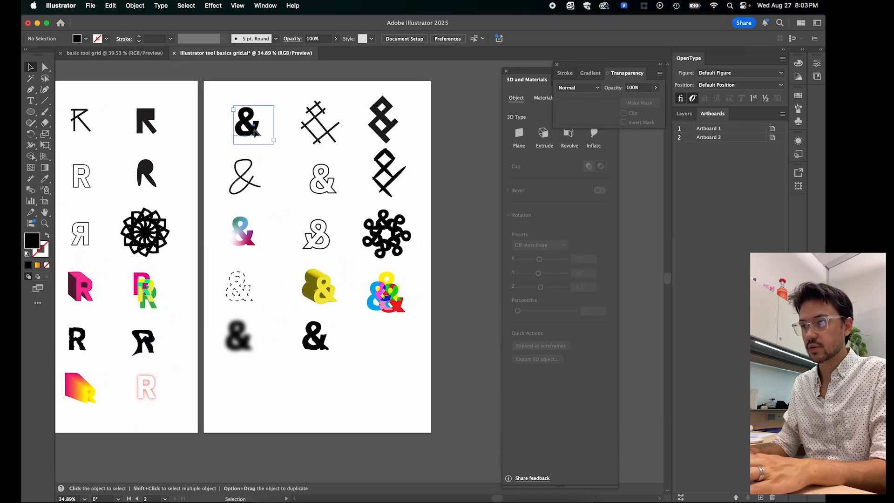
{"action": "left_click_drag", "start_coordinate": [255, 133], "coordinate": [383, 347]}
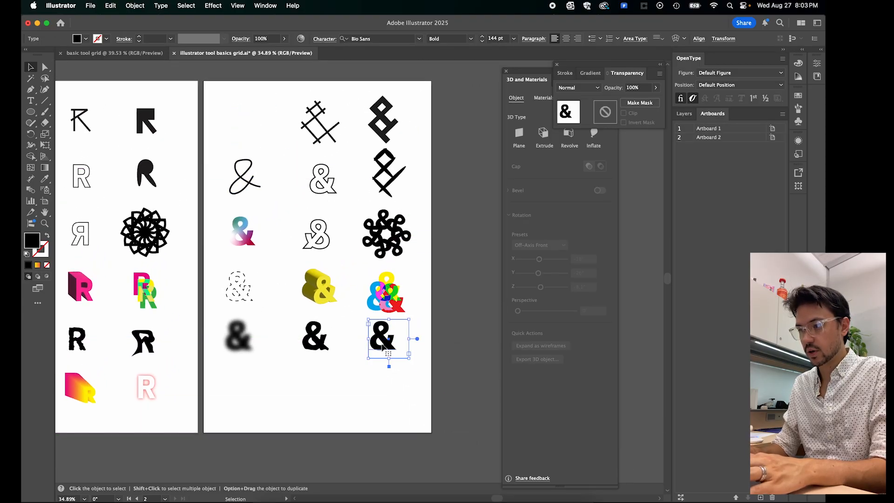
{"action": "right_click", "coordinate": [383, 347]}
{"action": "left_click", "coordinate": [410, 313]}
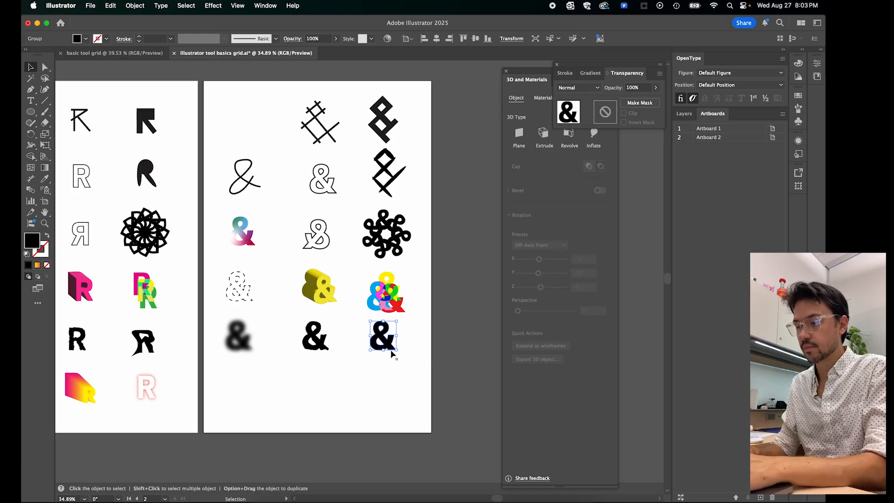
- Apply an Envelope Distort mesh with 4 rows and 4 columns to the outlined ampersand in the third column
{"action": "left_click", "coordinate": [135, 5]}
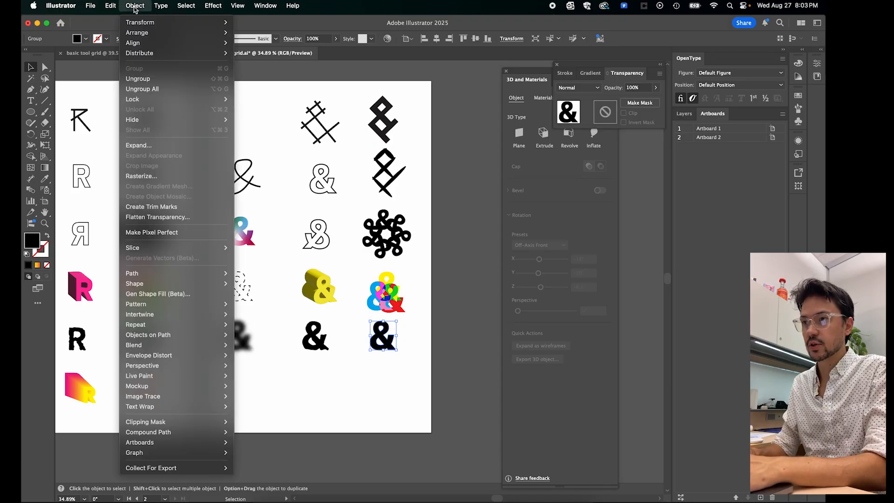
{"action": "mouse_move", "coordinate": [158, 356]}
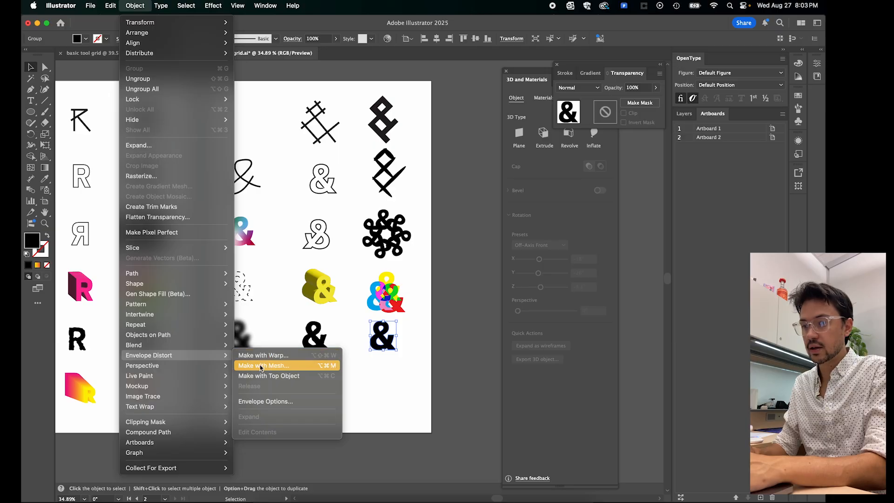
{"action": "left_click", "coordinate": [285, 366]}
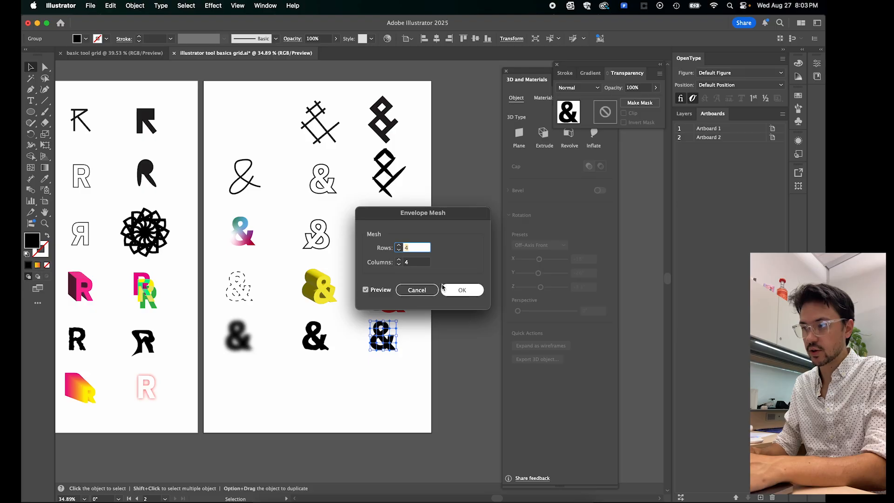
{"action": "left_click", "coordinate": [457, 293]}
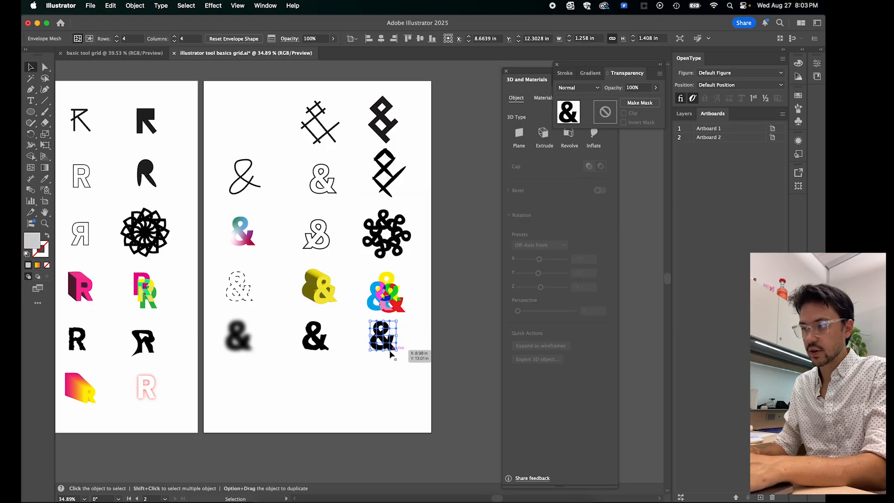
- Pull the mesh points around the middle and left edge of the fifth row's third-column ampersand to distort it with Direct Selection
{"action": "scroll", "coordinate": [419, 354], "scroll_direction": "up", "scroll_amount": 6}
{"action": "left_click", "coordinate": [351, 349]}
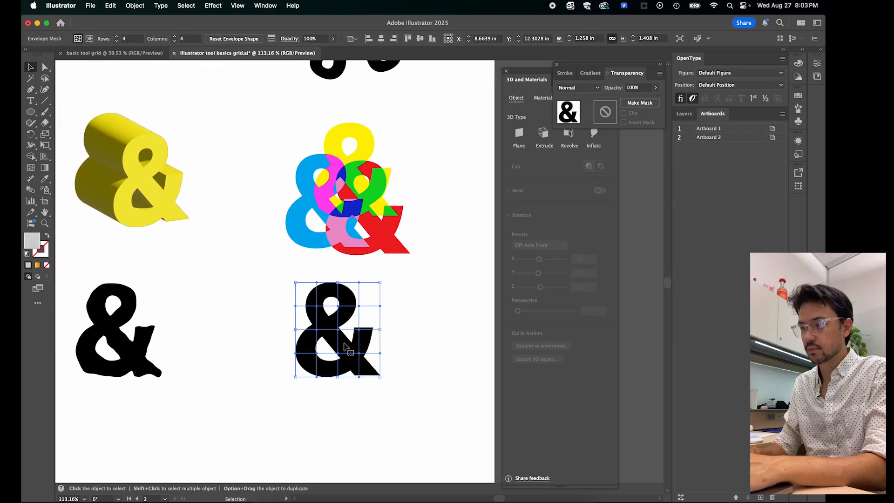
{"action": "scroll", "coordinate": [358, 346], "scroll_direction": "up", "scroll_amount": 2}
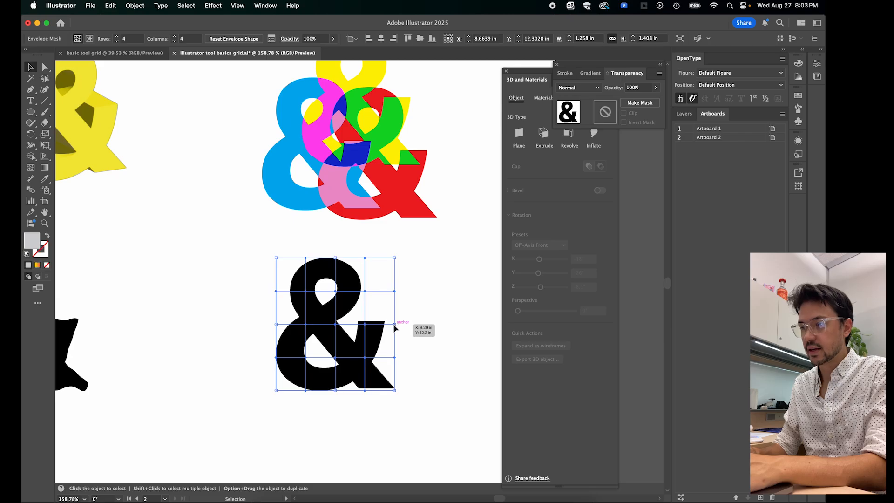
{"action": "mouse_move", "coordinate": [395, 328]}
{"action": "left_mouse_down"}
{"action": "mouse_move", "coordinate": [419, 329]}
{"action": "mouse_move", "coordinate": [308, 333]}
{"action": "mouse_move", "coordinate": [414, 341]}
{"action": "mouse_move", "coordinate": [395, 343]}
{"action": "left_mouse_up"}
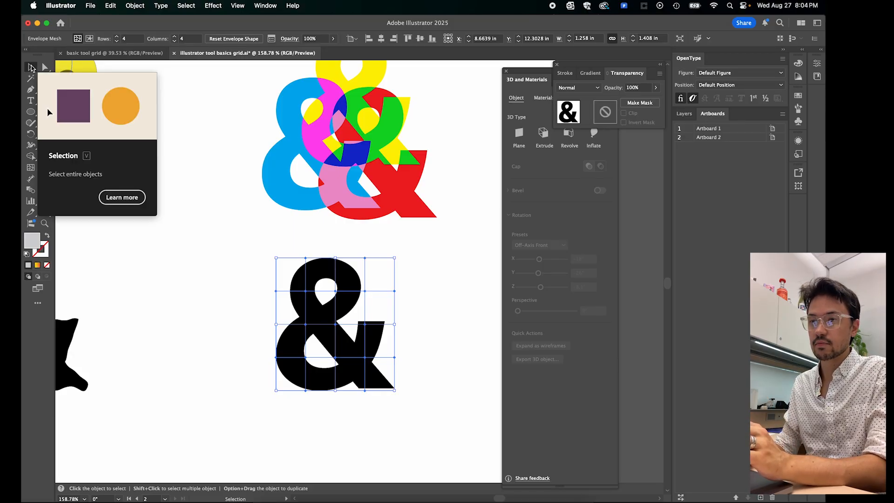
{"action": "left_click", "coordinate": [45, 68]}
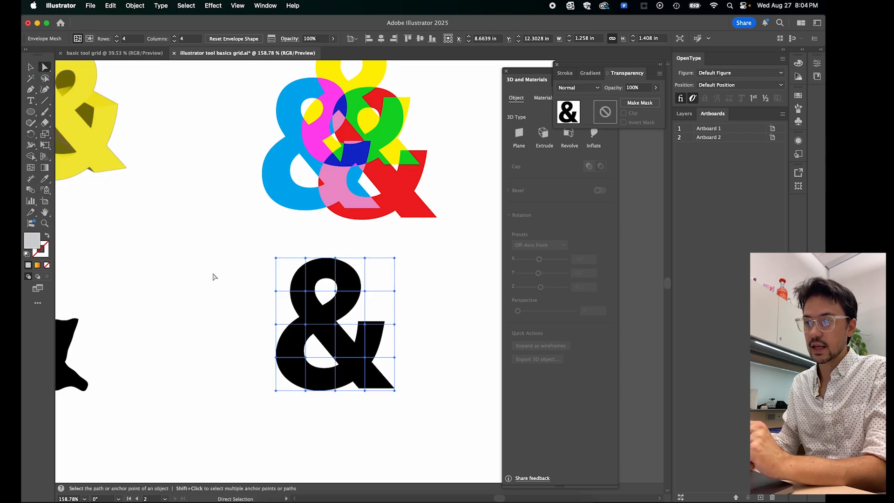
{"action": "left_click", "coordinate": [366, 292]}
{"action": "left_click", "coordinate": [396, 258]}
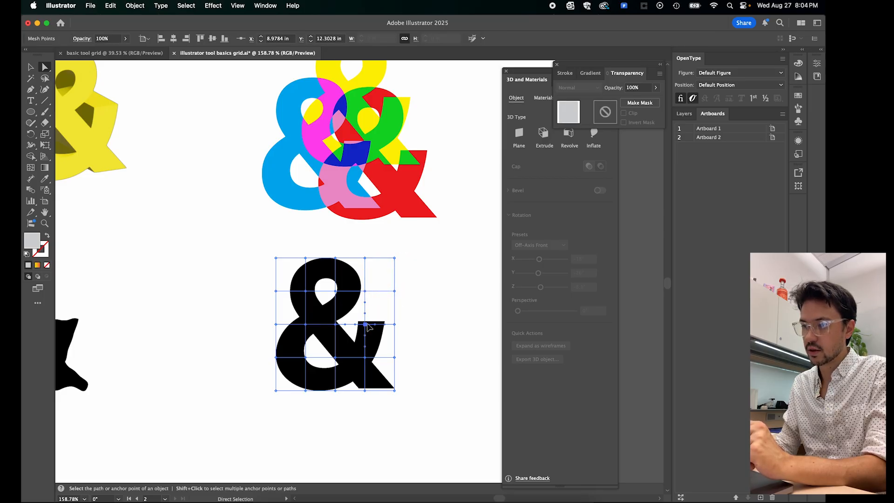
{"action": "left_click_drag", "start_coordinate": [367, 327], "coordinate": [257, 326]}
{"action": "left_click_drag", "start_coordinate": [277, 358], "coordinate": [263, 366]}
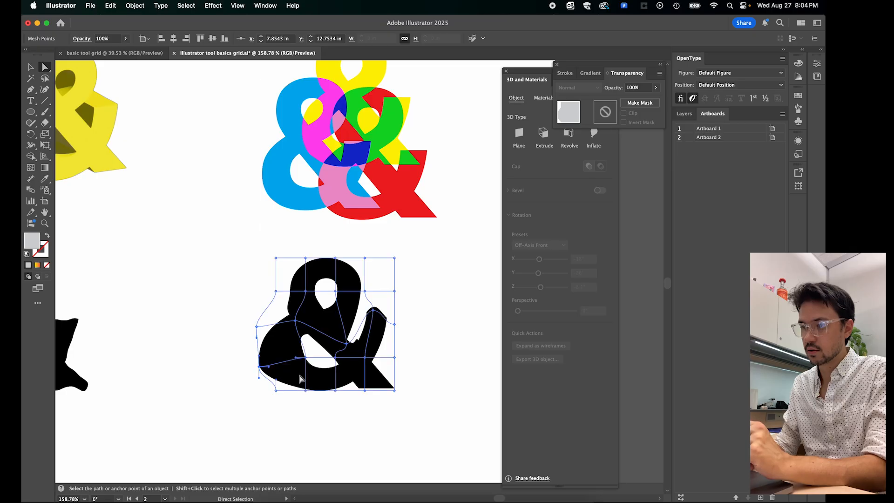
- Stretch the ampersand's bottom edge downward and its top edge upward by their mesh points, and tilt the top point's curve handle
{"action": "left_click_drag", "start_coordinate": [306, 390], "coordinate": [307, 417]}
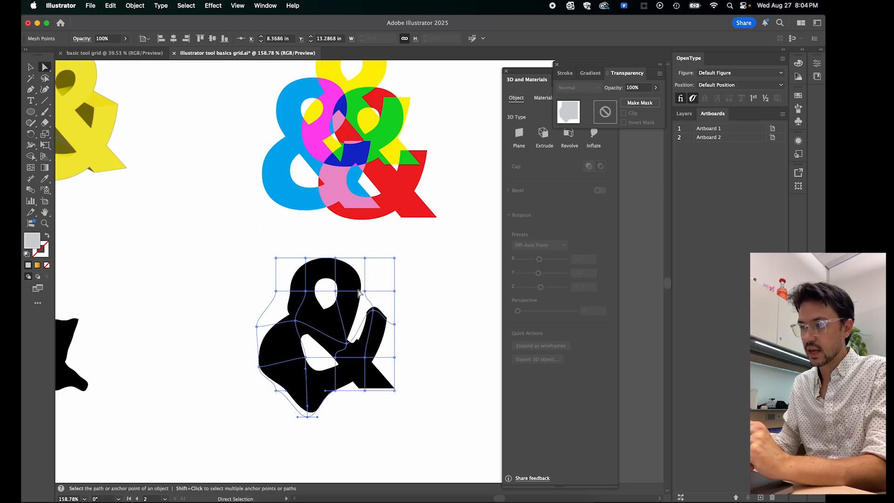
{"action": "left_click_drag", "start_coordinate": [341, 258], "coordinate": [343, 239]}
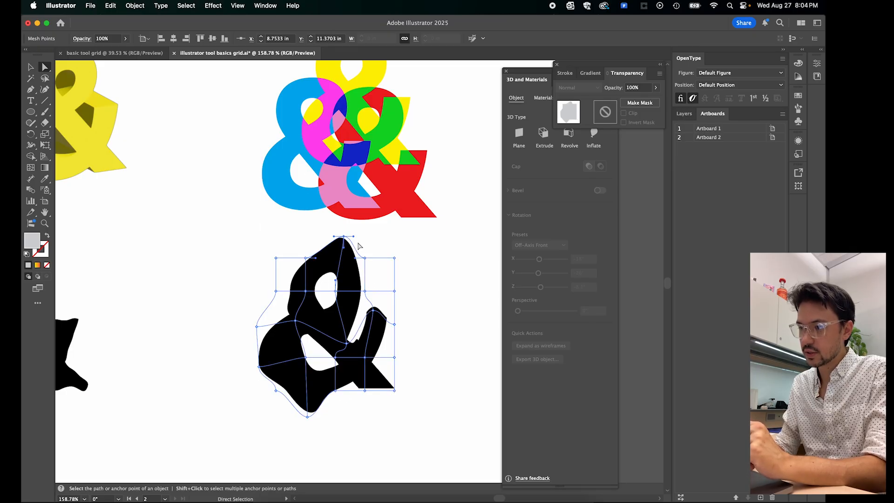
{"action": "scroll", "coordinate": [356, 249], "scroll_direction": "up", "scroll_amount": 5}
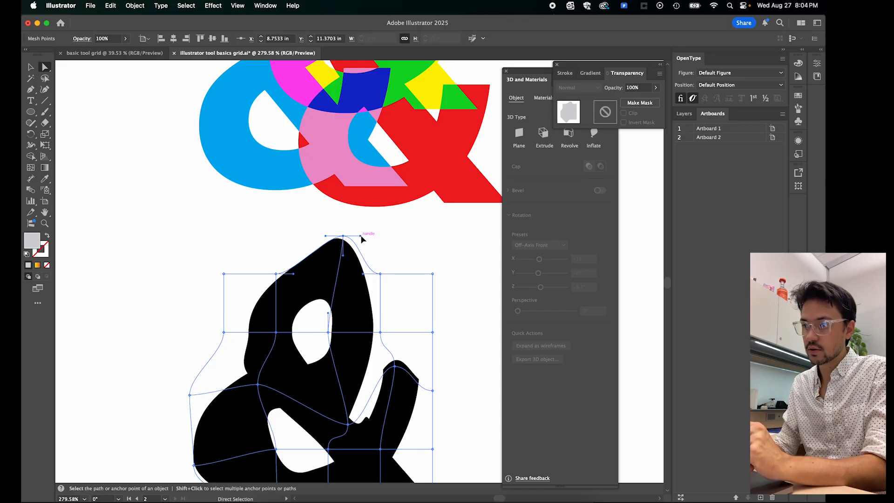
{"action": "left_click_drag", "start_coordinate": [362, 238], "coordinate": [379, 233]}
{"action": "scroll", "coordinate": [357, 280], "scroll_direction": "down", "scroll_amount": 4}
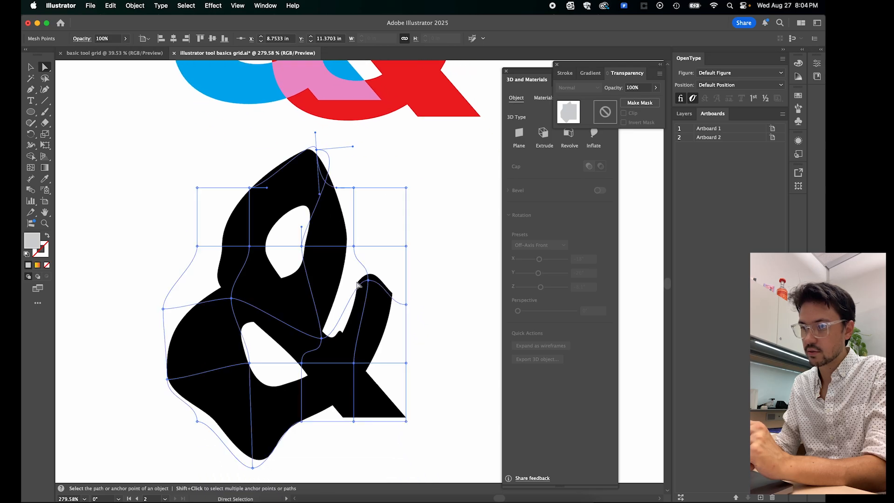
- Bend the mesh's bottom edge with its curve handle, pull the lower-right corner outward into a curved tail, and deselect the ampersand
{"action": "left_click", "coordinate": [354, 421]}
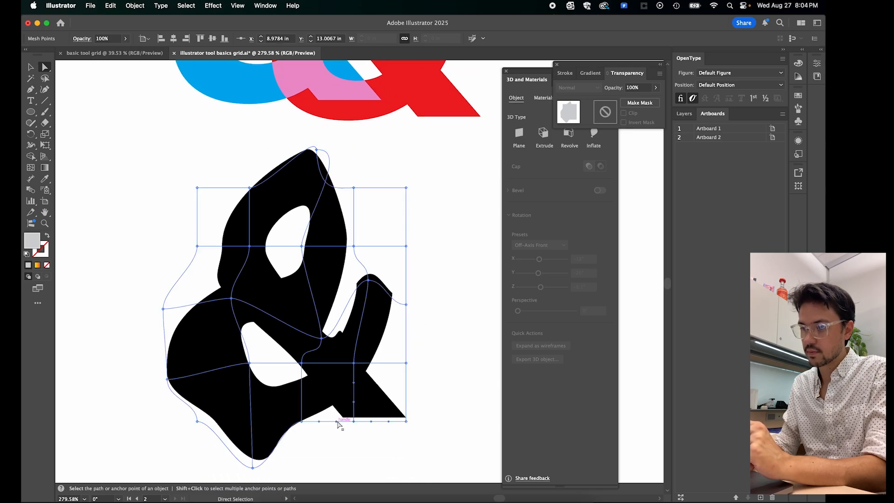
{"action": "left_click_drag", "start_coordinate": [336, 420], "coordinate": [345, 457]}
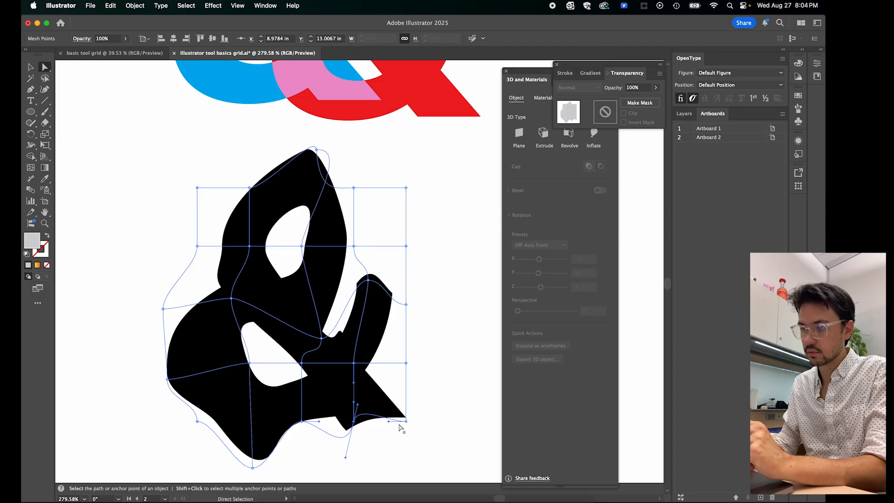
{"action": "mouse_move", "coordinate": [406, 422]}
{"action": "left_mouse_down"}
{"action": "mouse_move", "coordinate": [428, 405]}
{"action": "mouse_move", "coordinate": [409, 425]}
{"action": "mouse_move", "coordinate": [412, 437]}
{"action": "left_mouse_up"}
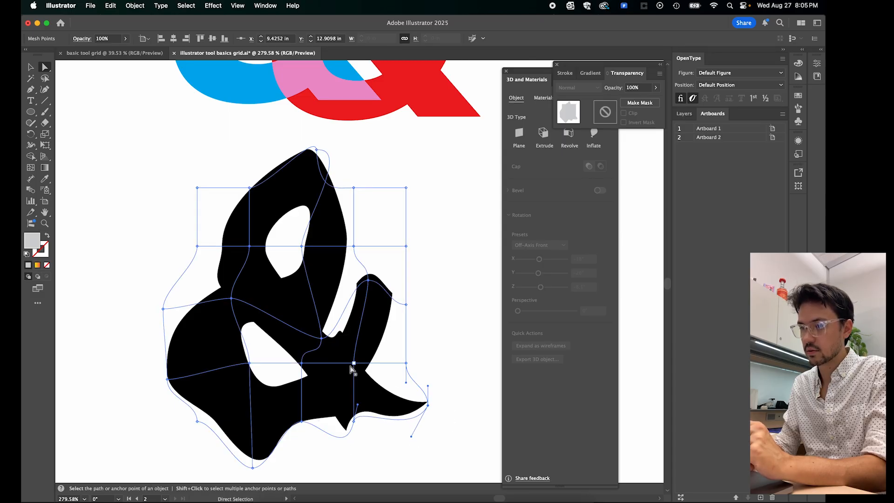
{"action": "scroll", "coordinate": [353, 369], "scroll_direction": "down", "scroll_amount": 8}
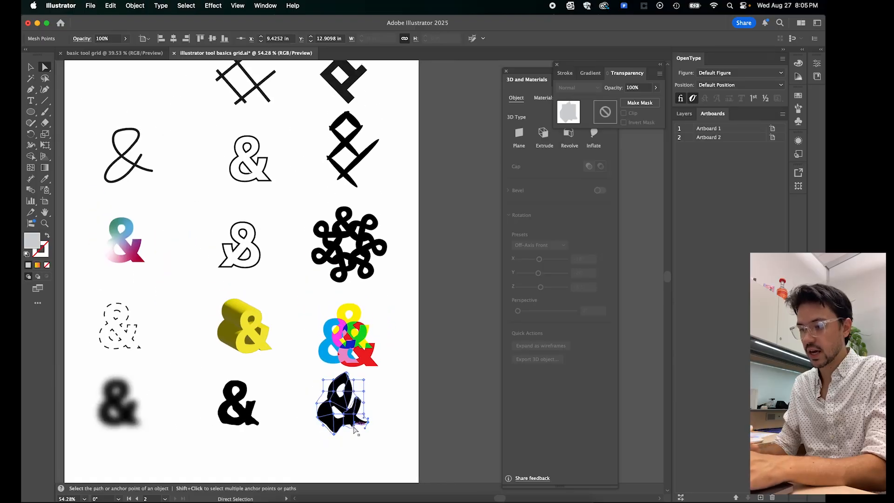
{"action": "key", "text": "v"}
{"action": "left_click", "coordinate": [414, 385]}
- Duplicate the solid black ampersand from the first row into the sixth row's first column and convert the copy to outlines
{"action": "scroll", "coordinate": [415, 384], "scroll_direction": "down", "scroll_amount": 5}
{"action": "scroll", "coordinate": [414, 385], "scroll_direction": "left", "scroll_amount": 4}
{"action": "scroll", "coordinate": [415, 385], "scroll_direction": "down", "scroll_amount": 1}
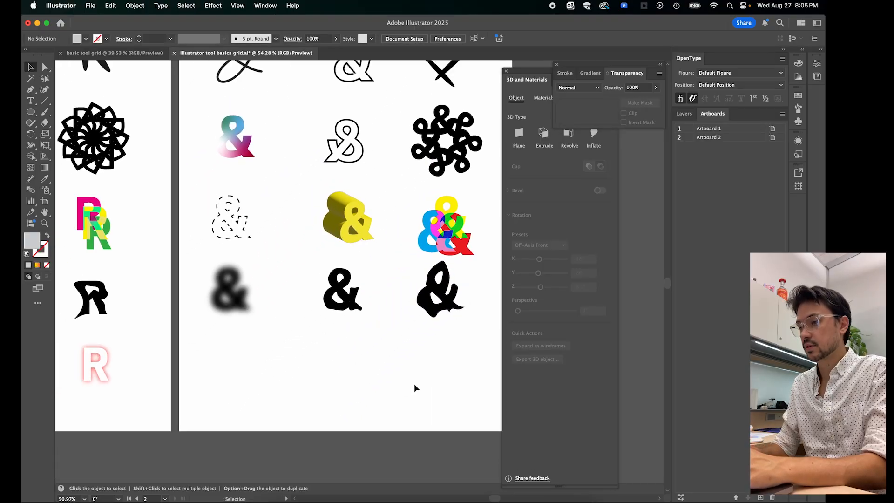
{"action": "scroll", "coordinate": [415, 383], "scroll_direction": "down", "scroll_amount": 3}
{"action": "scroll", "coordinate": [383, 399], "scroll_direction": "left", "scroll_amount": 3}
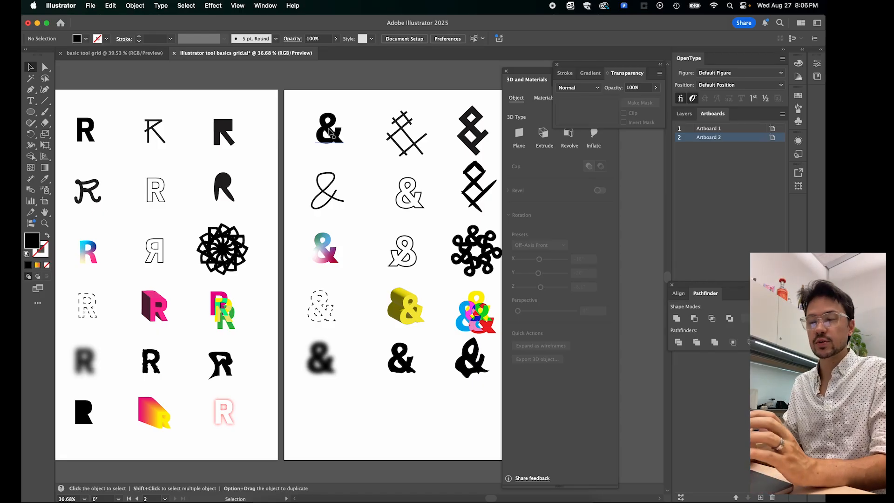
{"action": "left_click", "coordinate": [338, 142]}
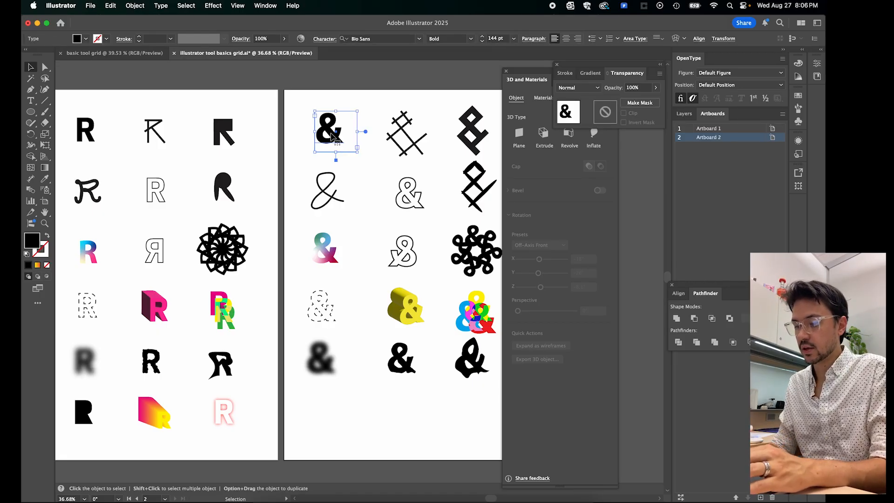
{"action": "left_click_drag", "start_coordinate": [332, 137], "coordinate": [328, 421]}
{"action": "scroll", "coordinate": [327, 420], "scroll_direction": "up", "scroll_amount": 5}
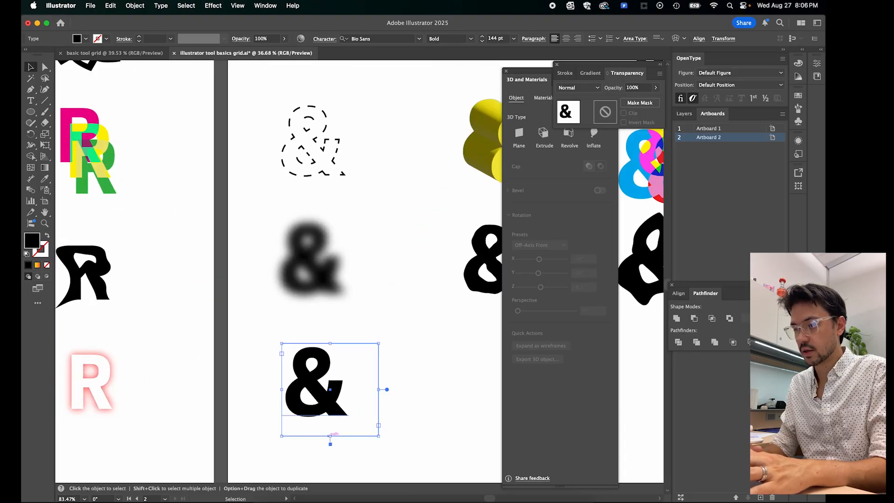
{"action": "right_click", "coordinate": [328, 399]}
{"action": "left_click", "coordinate": [378, 319]}
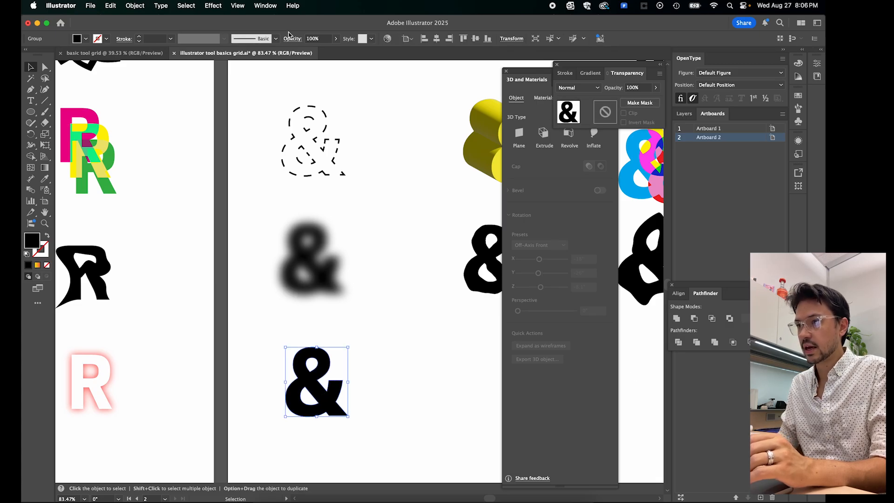
- Bring the Pathfinder controls into full view beside the outlined ampersand in the sixth row
{"action": "left_click", "coordinate": [265, 6]}
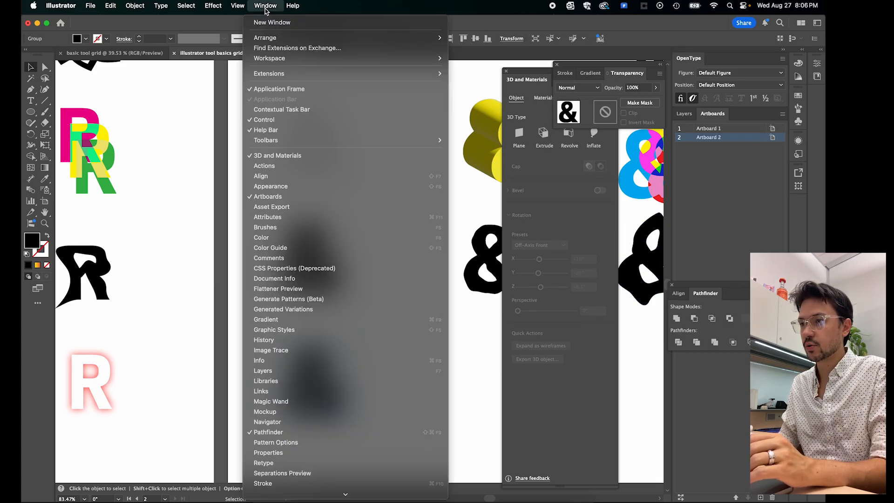
{"action": "left_click", "coordinate": [271, 434]}
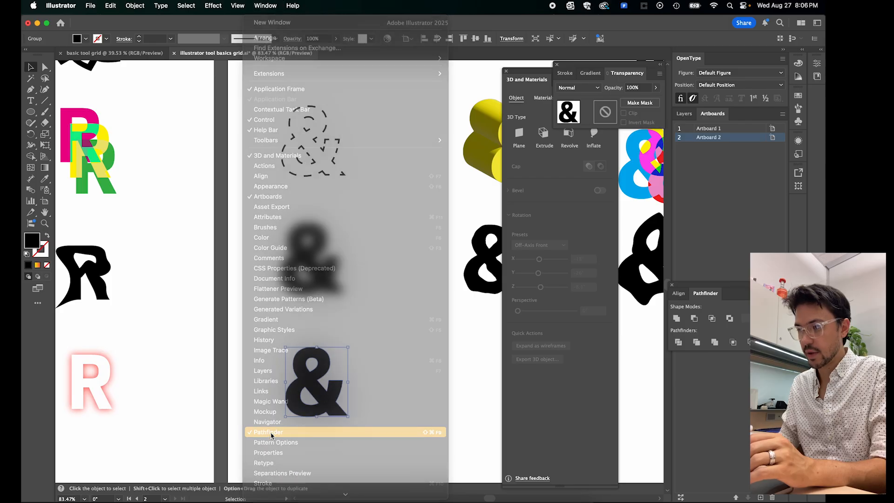
{"action": "left_click", "coordinate": [266, 6]}
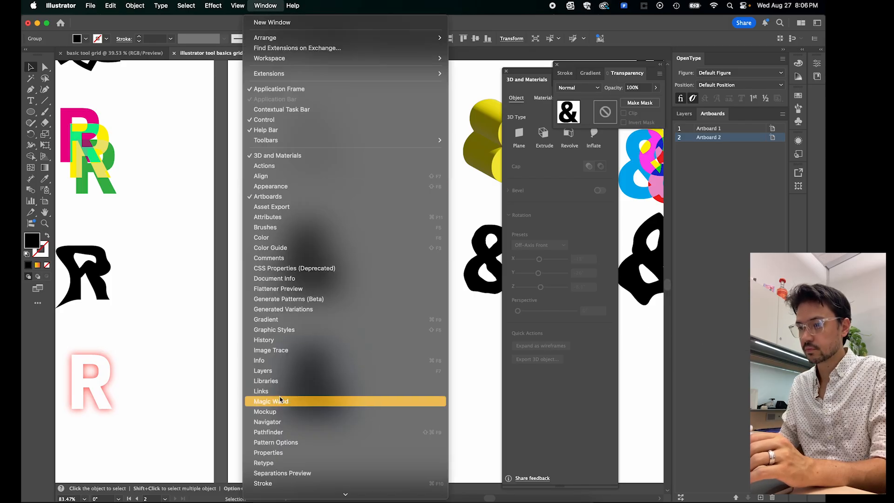
{"action": "left_click", "coordinate": [275, 433]}
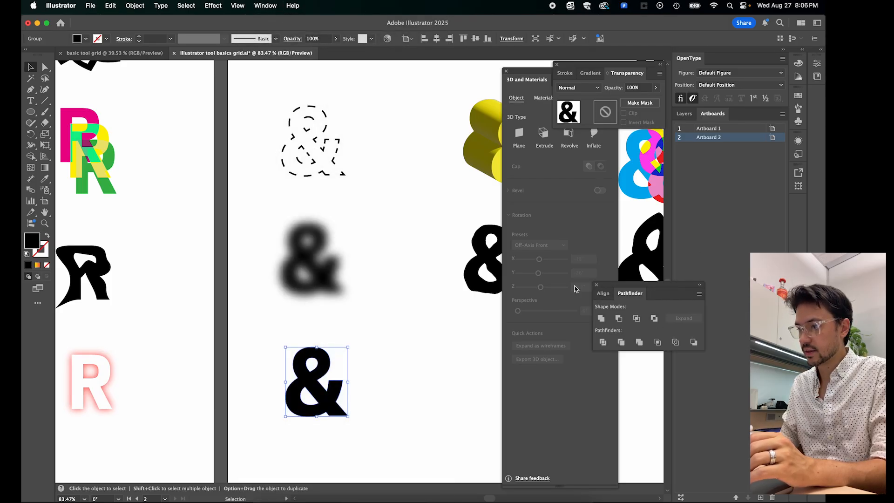
{"action": "left_click_drag", "start_coordinate": [600, 285], "coordinate": [390, 328]}
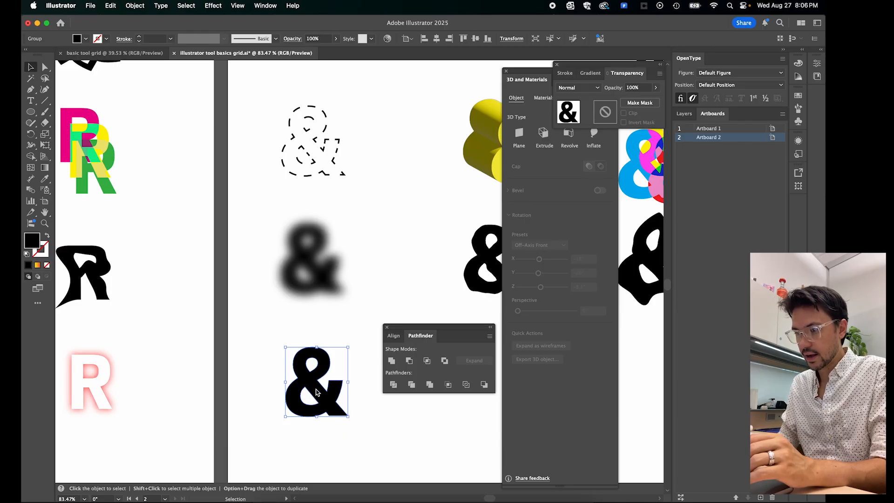
- Fill in the outlined ampersand's counters by applying Pathfinder Unite, Merge and Unite again, and deselect it
{"action": "left_click", "coordinate": [392, 361]}
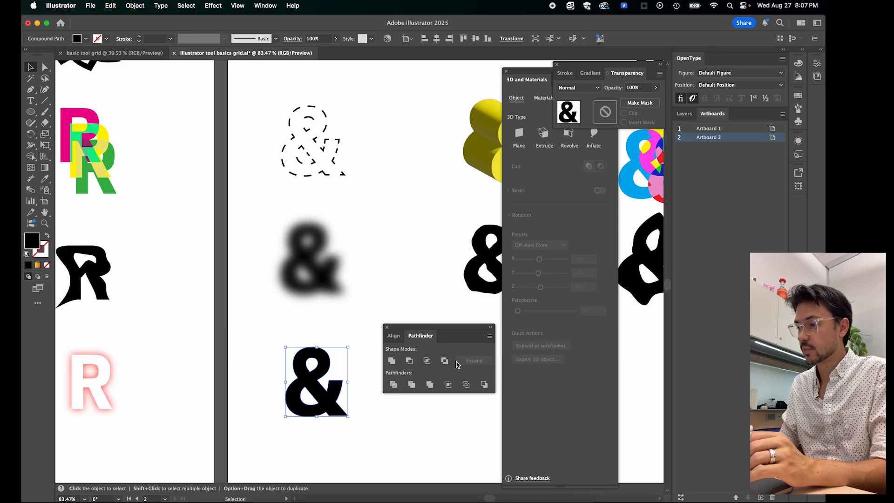
{"action": "left_click", "coordinate": [429, 388]}
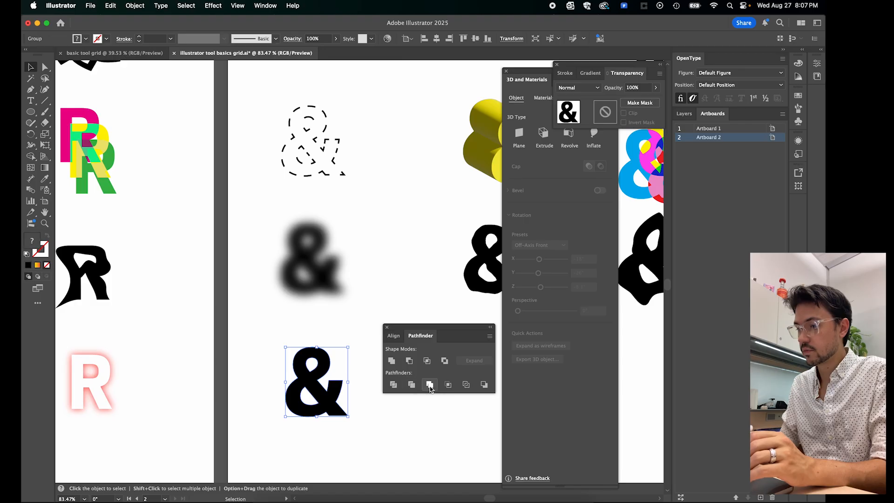
{"action": "left_click", "coordinate": [391, 363]}
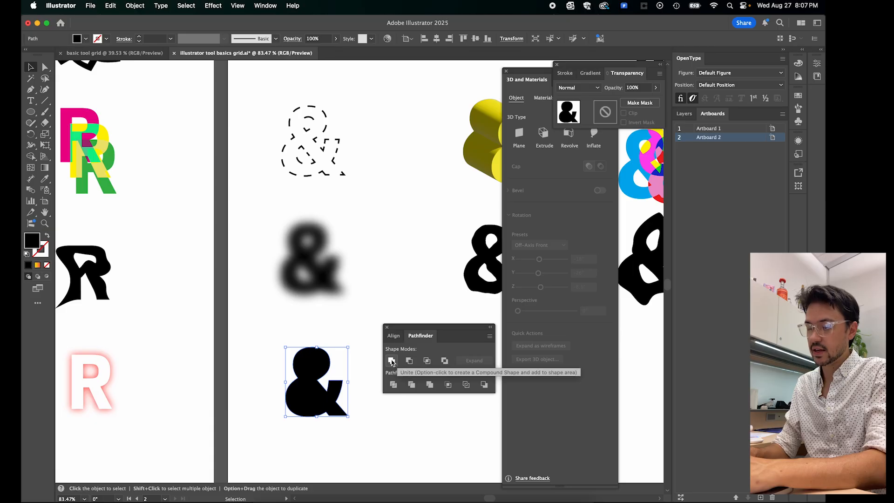
{"action": "left_click", "coordinate": [361, 325]}
{"action": "scroll", "coordinate": [314, 386], "scroll_direction": "up", "scroll_amount": 3}
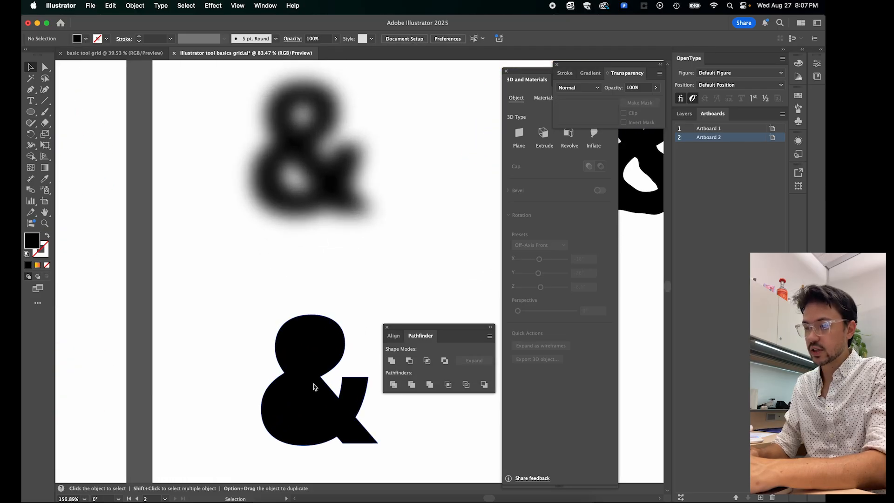
{"action": "scroll", "coordinate": [332, 415], "scroll_direction": "down", "scroll_amount": 4}
{"action": "scroll", "coordinate": [333, 414], "scroll_direction": "right", "scroll_amount": 2}
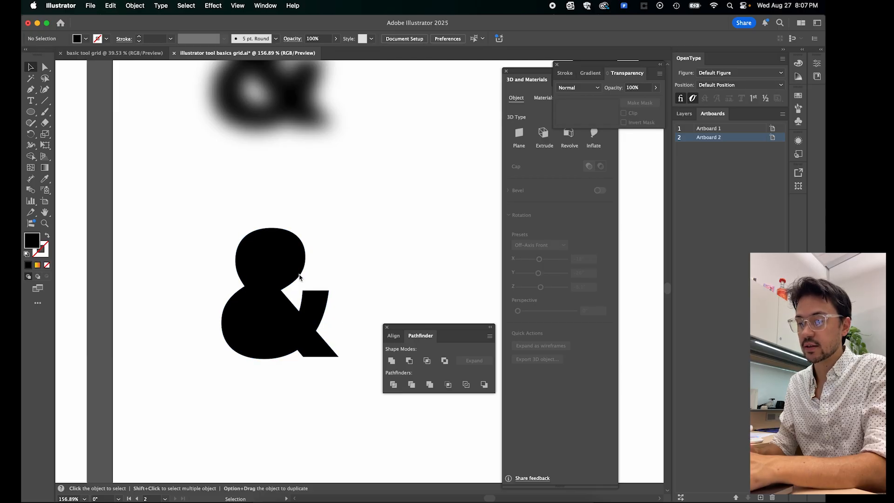
{"action": "scroll", "coordinate": [281, 296], "scroll_direction": "down", "scroll_amount": 5}
{"action": "scroll", "coordinate": [280, 297], "scroll_direction": "down", "scroll_amount": 3}
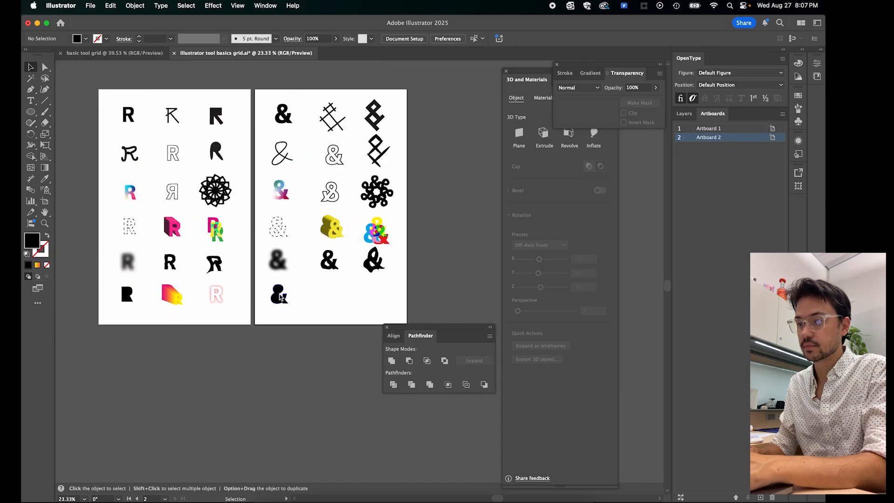
- Duplicate the solid black ampersand from the first row into the sixth row's second column, deselect it, and close the Pathfinder controls
{"action": "scroll", "coordinate": [280, 296], "scroll_direction": "up", "scroll_amount": 2}
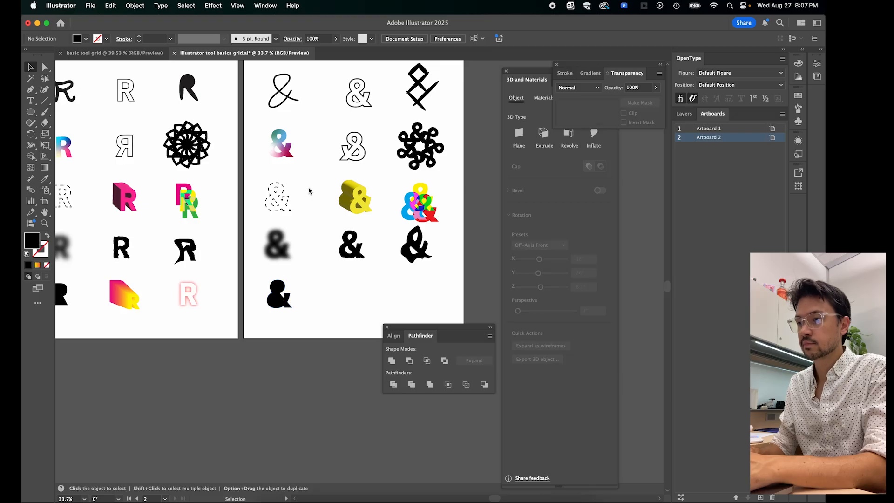
{"action": "scroll", "coordinate": [309, 190], "scroll_direction": "up", "scroll_amount": 3}
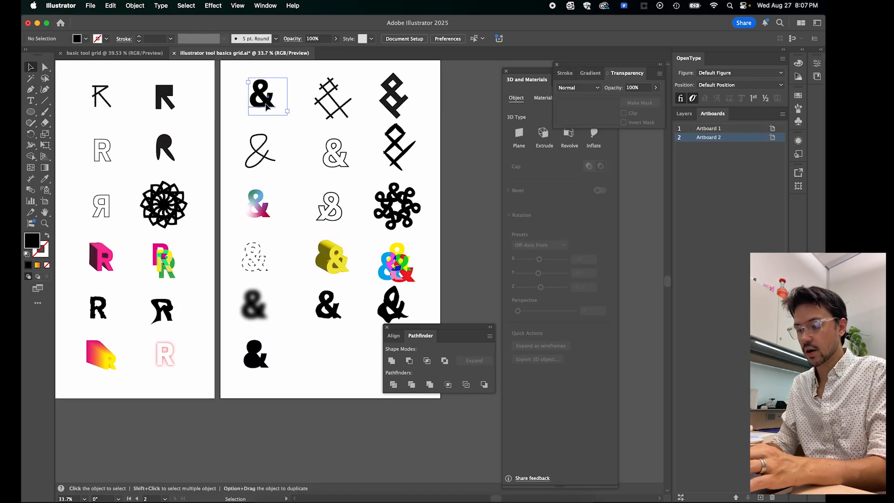
{"action": "left_click_drag", "start_coordinate": [267, 106], "coordinate": [328, 371]}
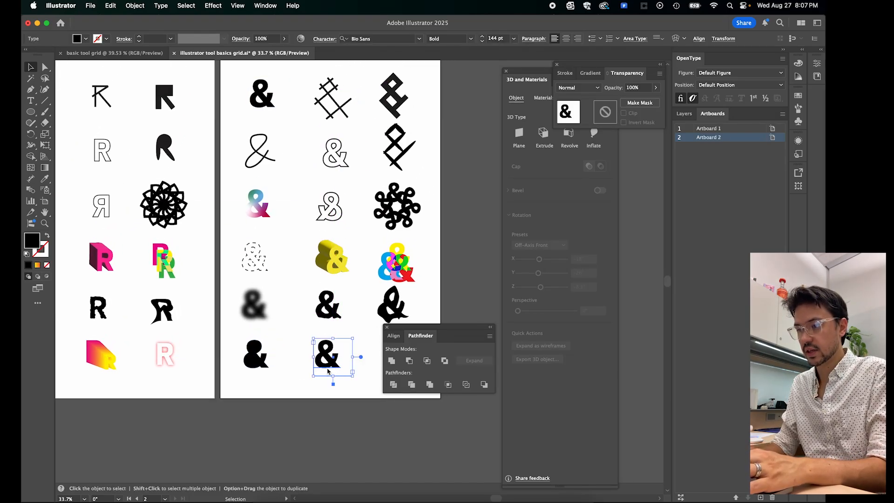
{"action": "left_click", "coordinate": [285, 389]}
{"action": "left_click", "coordinate": [386, 328]}
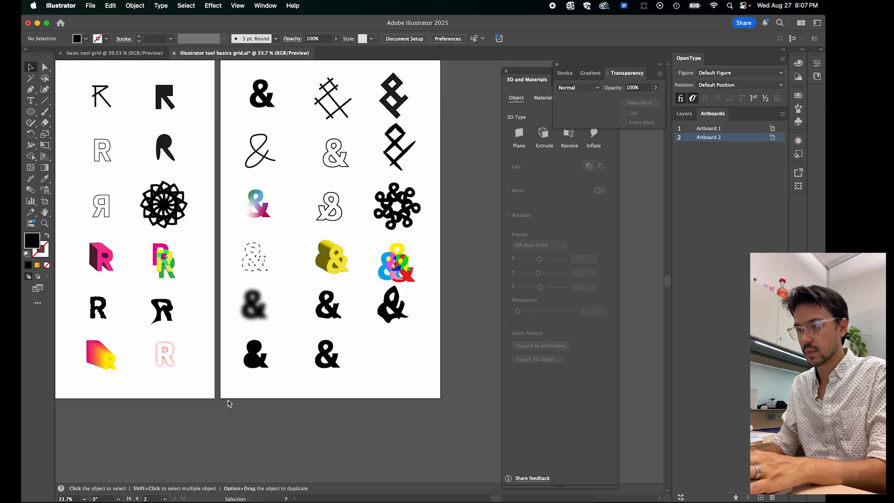
{"action": "scroll", "coordinate": [229, 404], "scroll_direction": "left", "scroll_amount": 3}
{"action": "scroll", "coordinate": [366, 371], "scroll_direction": "up", "scroll_amount": 4}
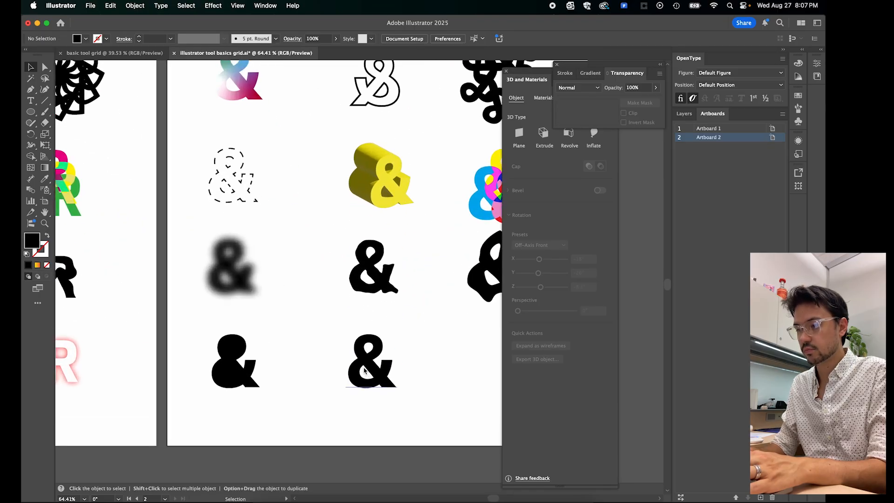
- Convert the solid black ampersand in the sixth row's second column to outlines
{"action": "right_click", "coordinate": [377, 376]}
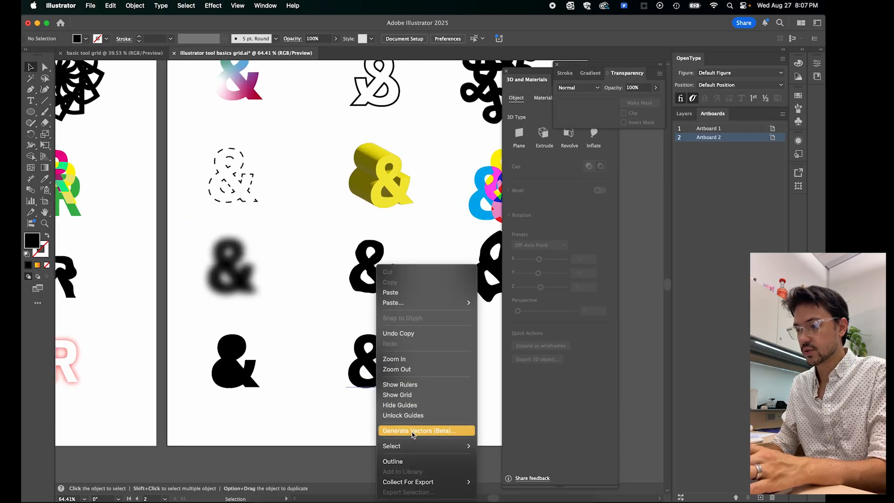
{"action": "left_click", "coordinate": [354, 415]}
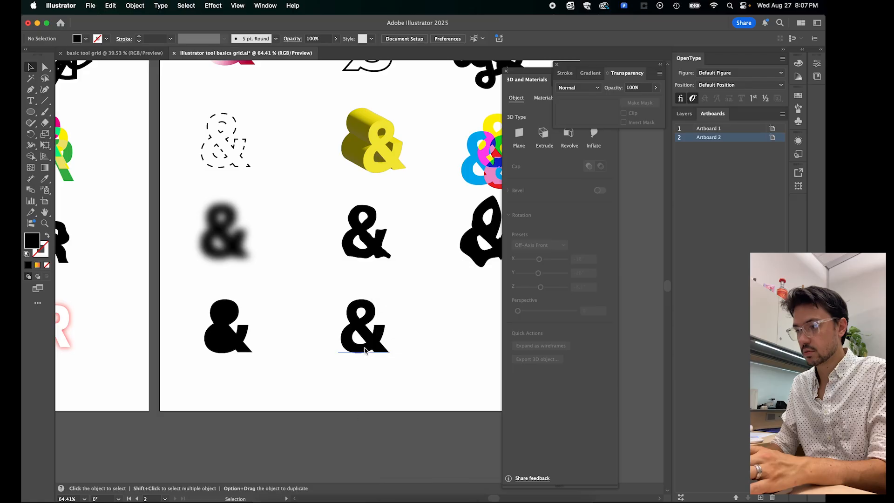
{"action": "left_click", "coordinate": [368, 346]}
{"action": "right_click", "coordinate": [368, 347]}
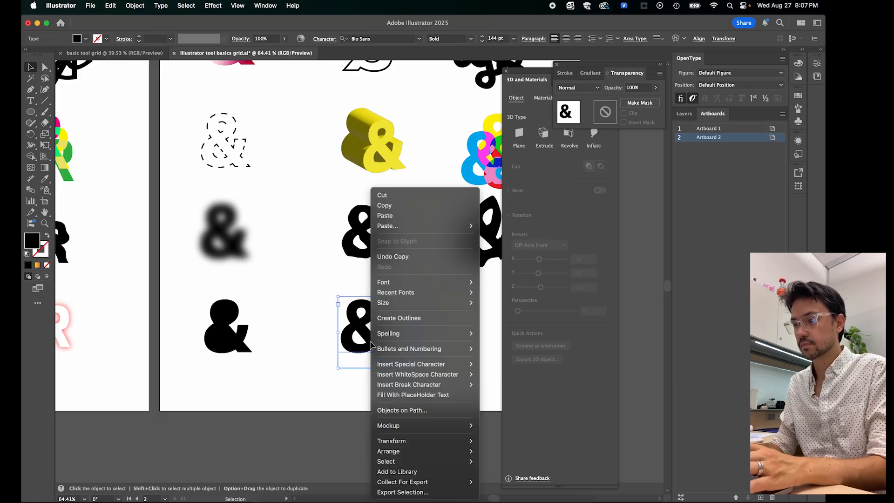
{"action": "left_click", "coordinate": [412, 321]}
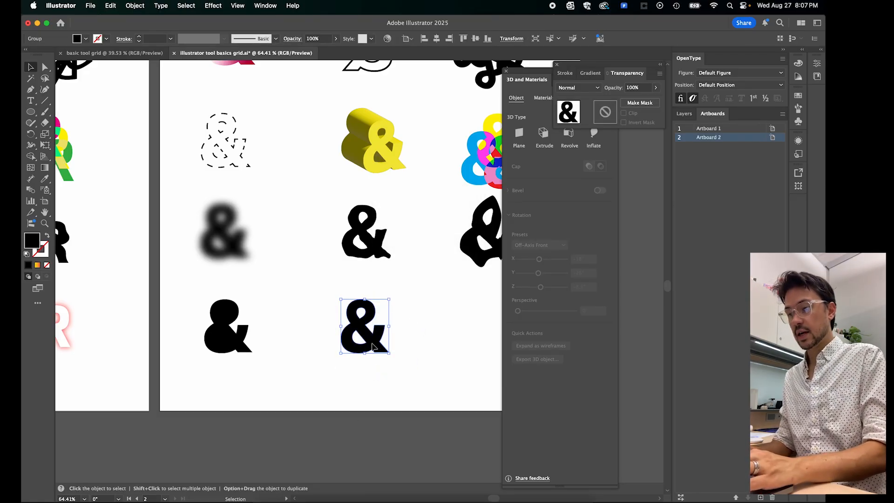
- Duplicate the outlined ampersand diagonally down to its lower right and fill the original with red
{"action": "left_click_drag", "start_coordinate": [372, 347], "coordinate": [412, 374]}
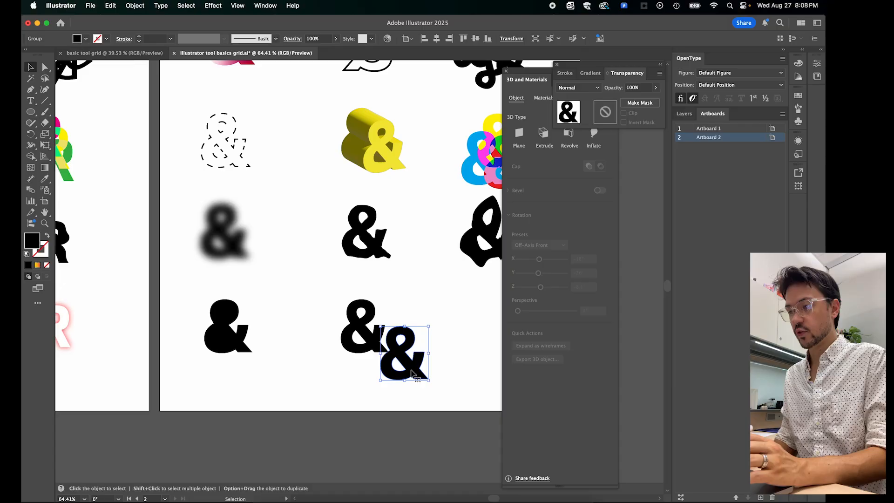
{"action": "left_click", "coordinate": [355, 321]}
{"action": "left_click", "coordinate": [86, 38]}
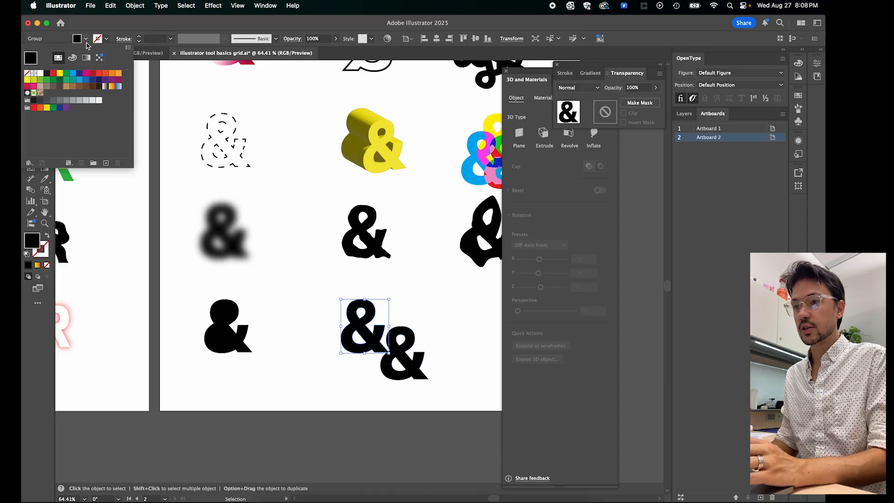
{"action": "left_click", "coordinate": [54, 76]}
- Scale the black copy beside the red ampersand down slightly, fill it with yellow, and deselect it
{"action": "left_click", "coordinate": [410, 361]}
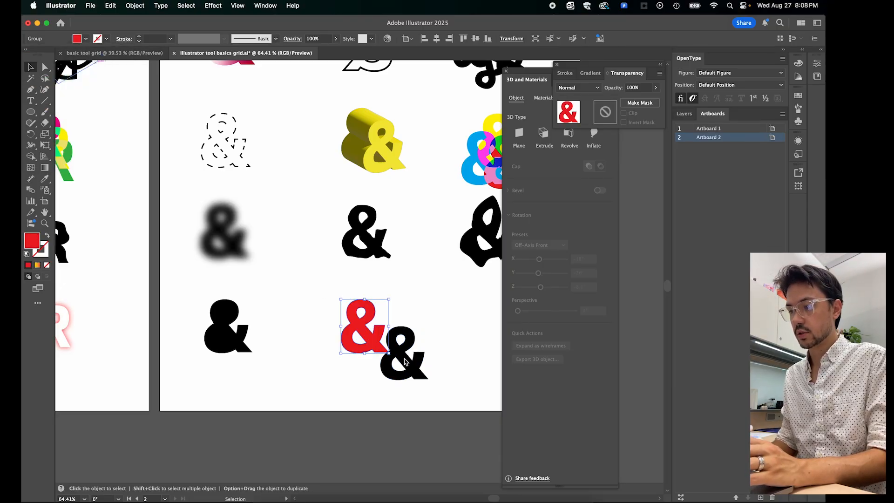
{"action": "left_click", "coordinate": [407, 363]}
{"action": "left_click_drag", "start_coordinate": [429, 326], "coordinate": [425, 332]}
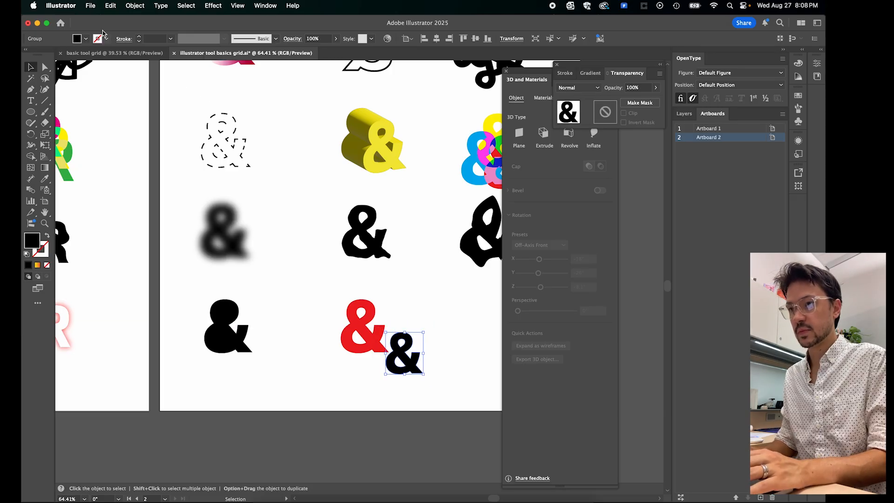
{"action": "left_click", "coordinate": [87, 38]}
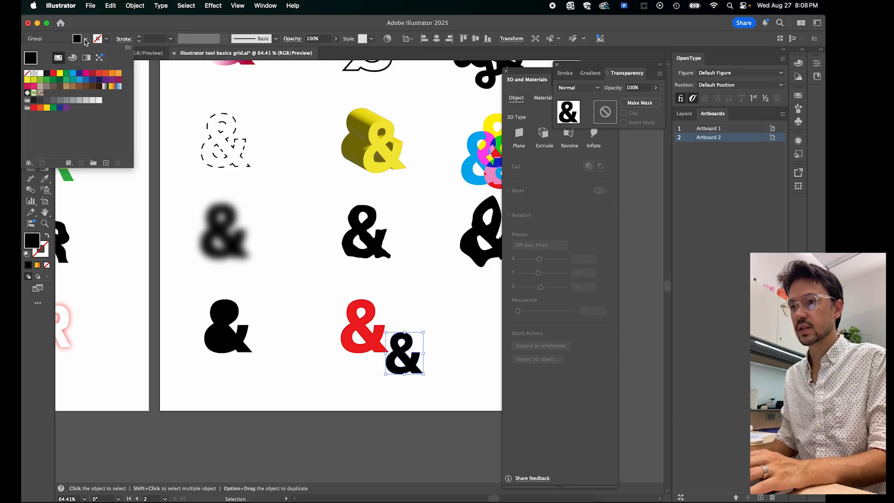
{"action": "left_click", "coordinate": [60, 74]}
{"action": "left_click", "coordinate": [305, 375]}
{"action": "left_click", "coordinate": [348, 389]}
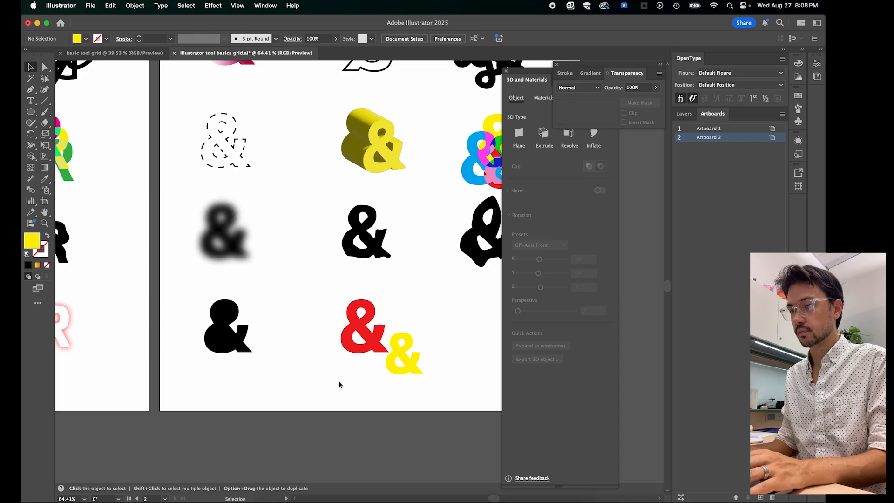
- Blend the red ampersand into the smaller yellow one with the Blend tool, and deselect the result
{"action": "scroll", "coordinate": [347, 382], "scroll_direction": "left", "scroll_amount": 2}
{"action": "scroll", "coordinate": [346, 382], "scroll_direction": "up", "scroll_amount": 1}
{"action": "left_click", "coordinate": [381, 343]}
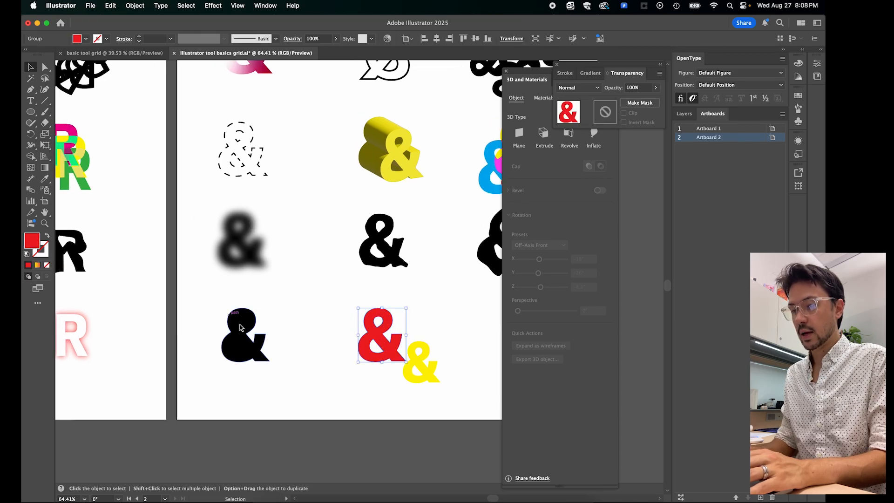
{"action": "left_click", "coordinate": [31, 191]}
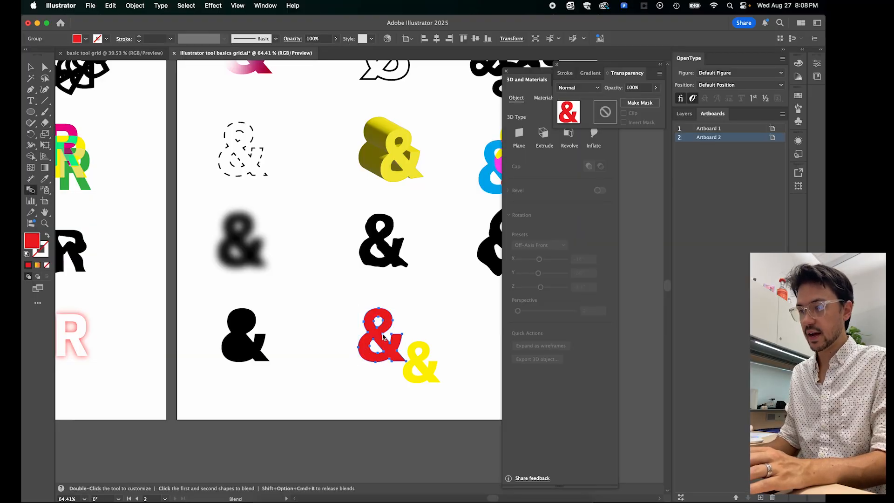
{"action": "left_click", "coordinate": [410, 370]}
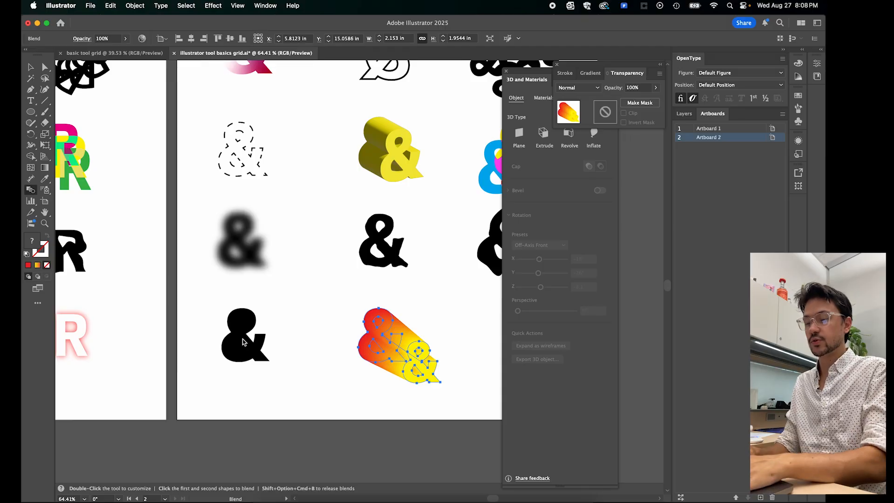
{"action": "key", "text": "v"}
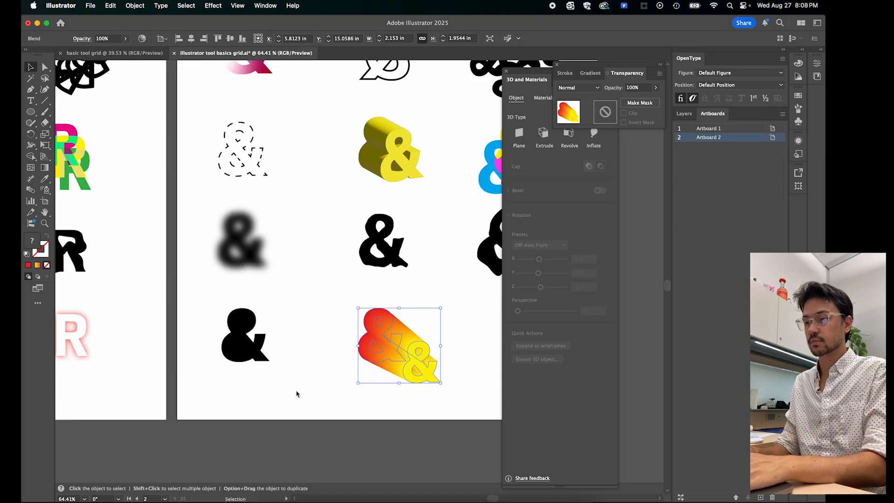
{"action": "left_click", "coordinate": [298, 395]}
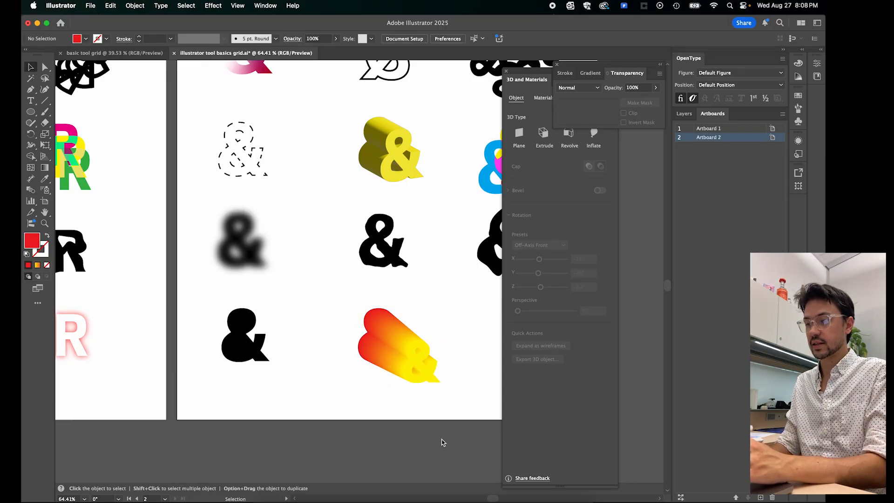
- Duplicate the solid black ampersand from the first row into the sixth row's third column and convert the copy to outlines
{"action": "key", "text": "space"}
{"action": "left_click_drag", "start_coordinate": [277, 407], "coordinate": [299, 404]}
{"action": "scroll", "coordinate": [300, 405], "scroll_direction": "down", "scroll_amount": 3}
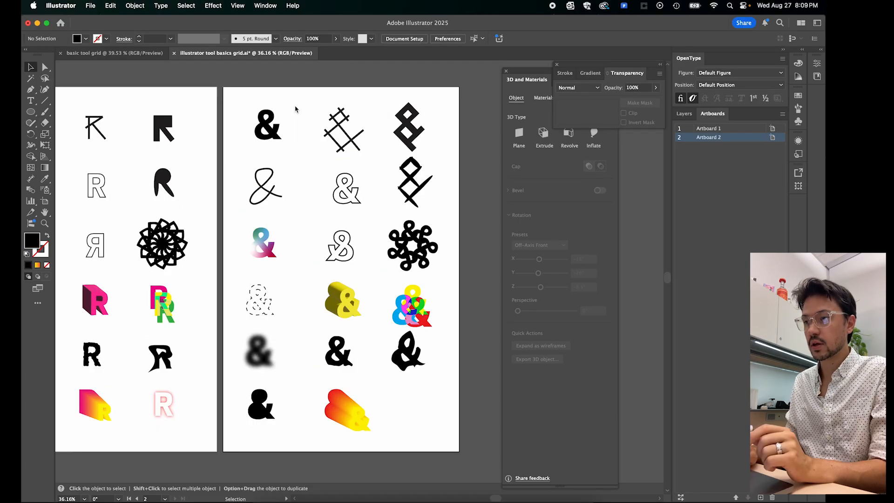
{"action": "left_click_drag", "start_coordinate": [274, 130], "coordinate": [421, 418]}
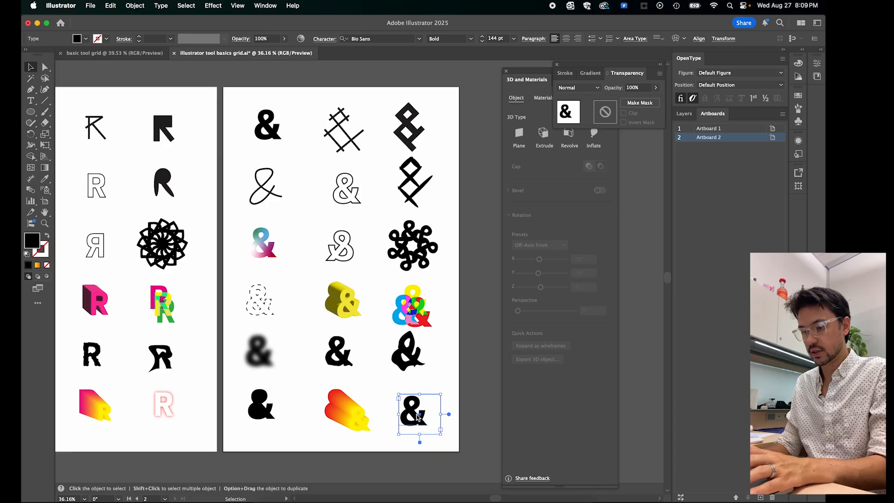
{"action": "right_click", "coordinate": [414, 418]}
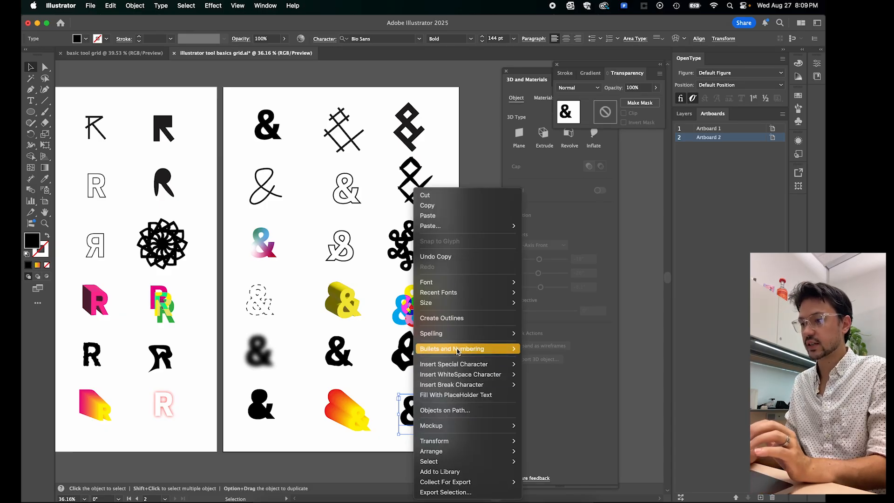
{"action": "left_click", "coordinate": [452, 318]}
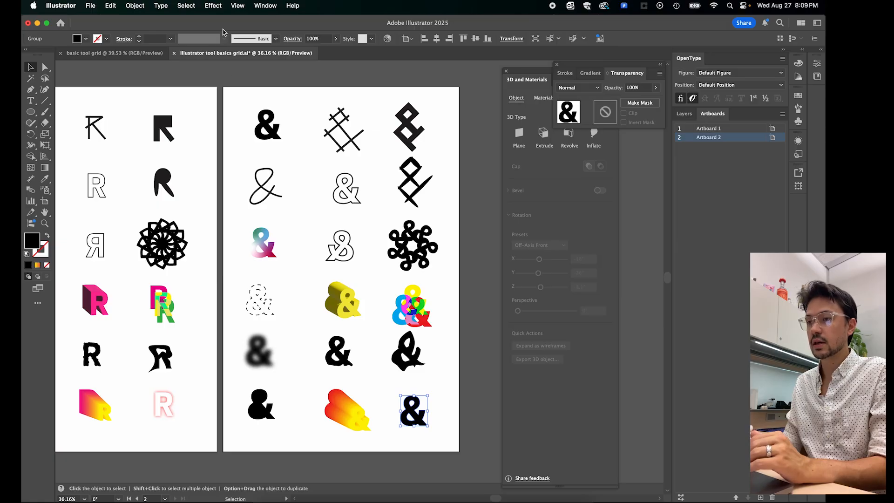
- Start a Stylize Outer Glow effect on the outlined ampersand in the third column and set the glow colour to bright magenta
{"action": "left_click", "coordinate": [212, 5]}
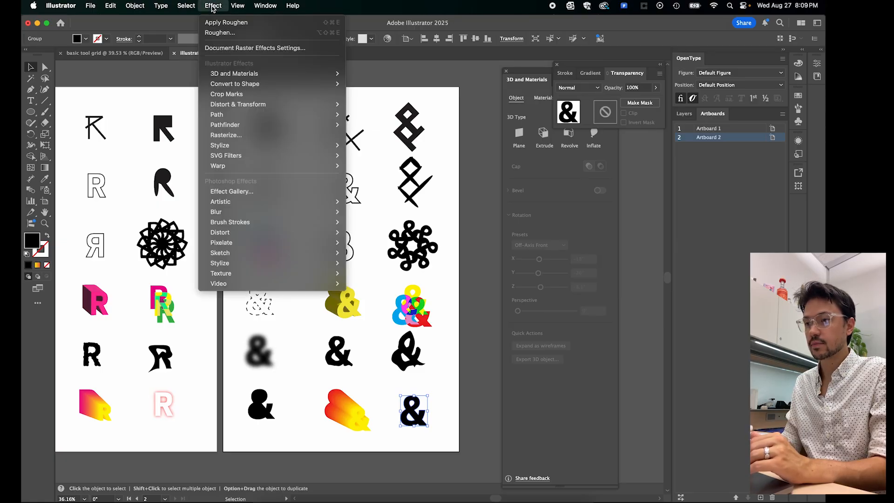
{"action": "mouse_move", "coordinate": [228, 148]}
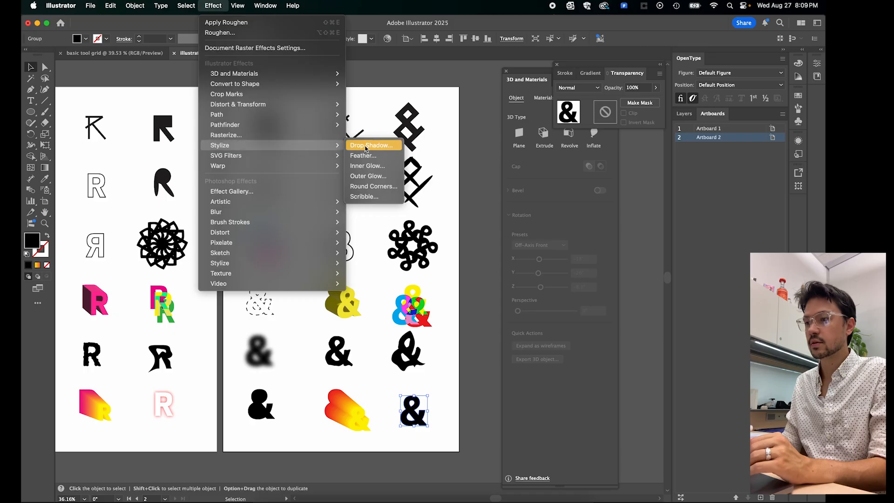
{"action": "left_click", "coordinate": [376, 178]}
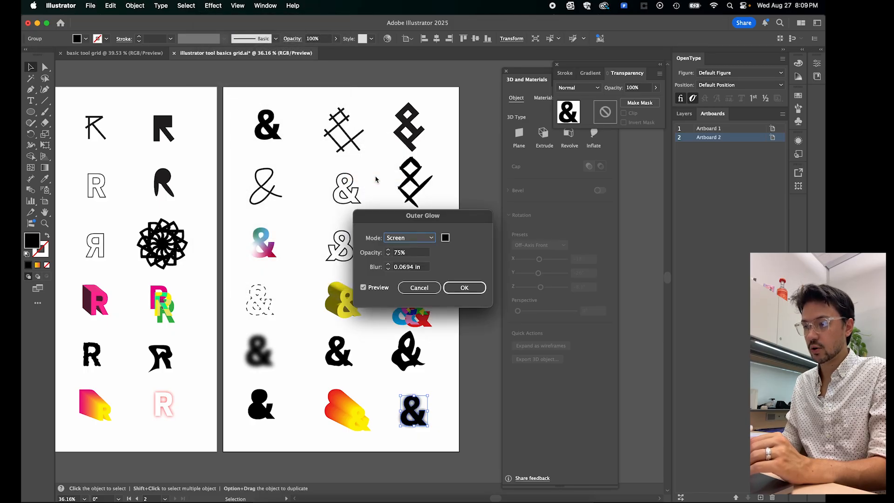
{"action": "left_click_drag", "start_coordinate": [409, 215], "coordinate": [490, 196]}
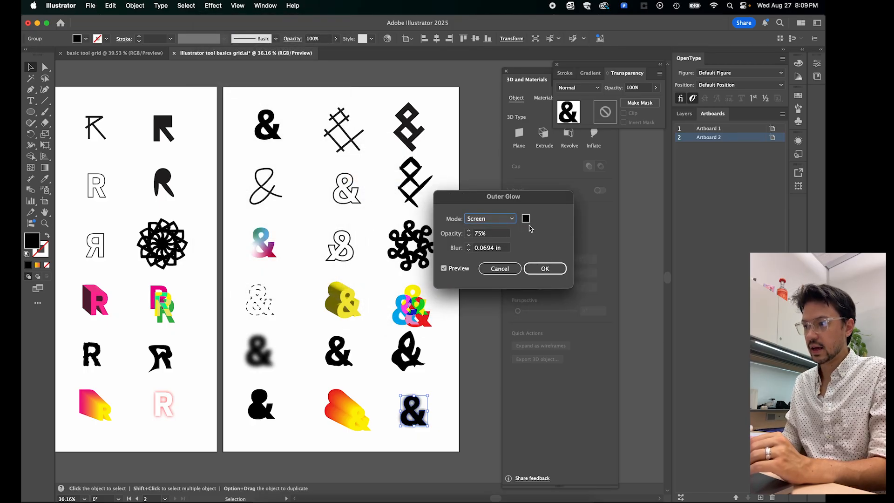
{"action": "left_click", "coordinate": [526, 220]}
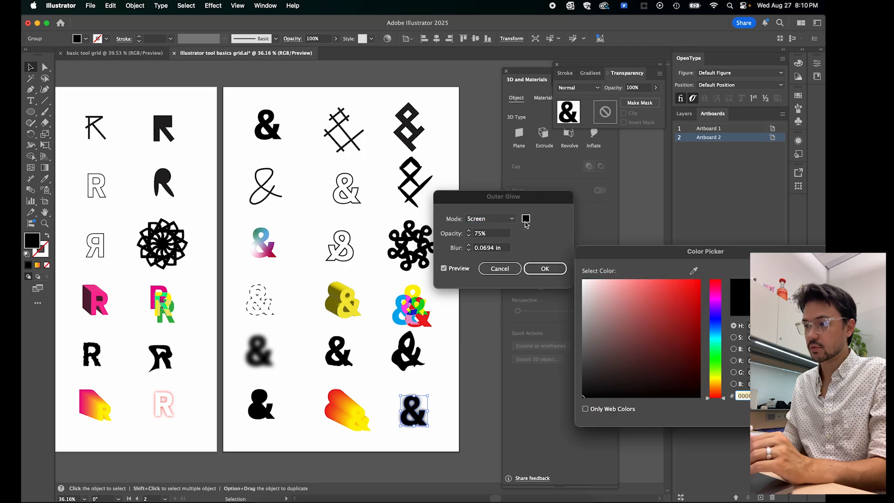
{"action": "left_click", "coordinate": [691, 320]}
{"action": "left_click", "coordinate": [718, 292]}
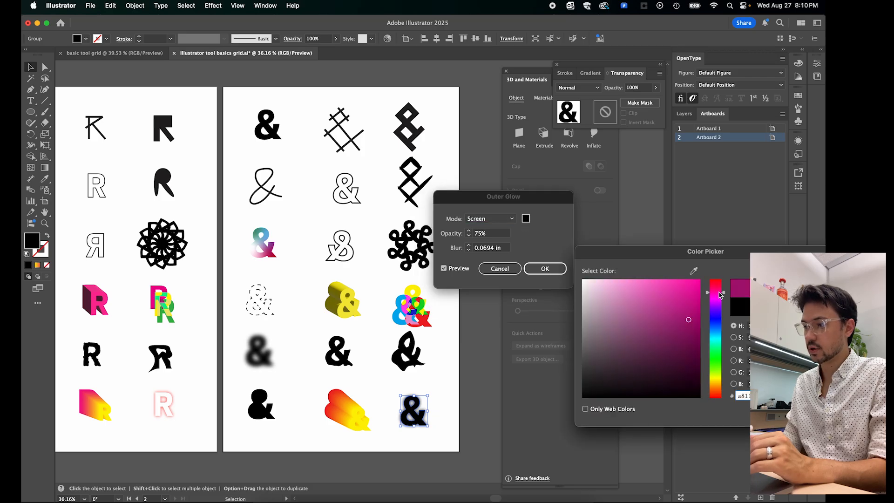
{"action": "left_click", "coordinate": [700, 282]}
{"action": "left_click", "coordinate": [701, 281]}
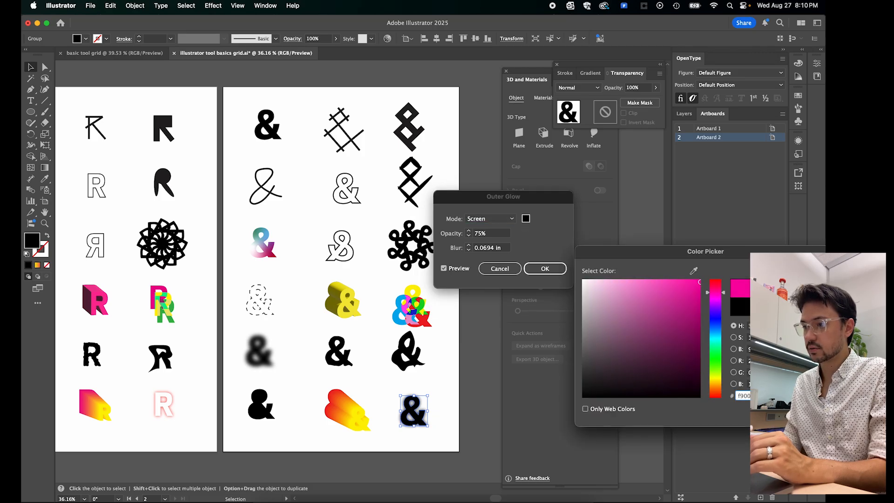
{"action": "left_click", "coordinate": [804, 284]}
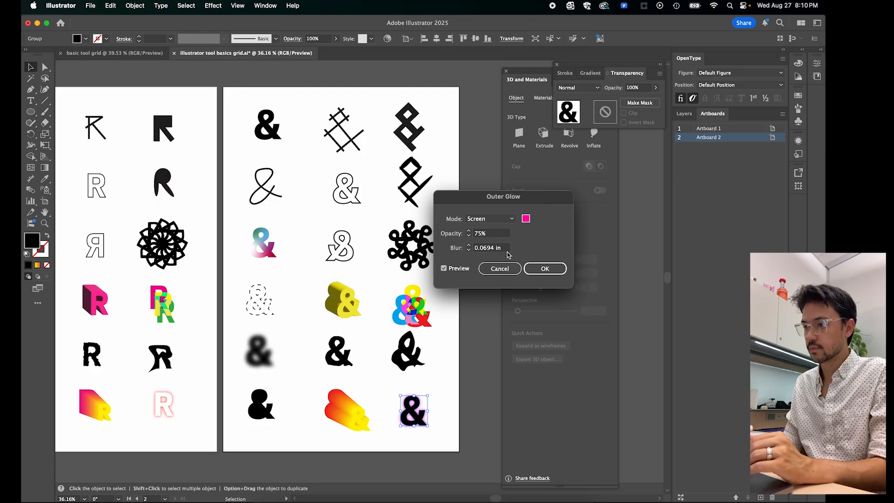
- Set the Outer Glow opacity to 79% and blur to 0.125 in, apply the effect, and deselect the ampersand
{"action": "left_click", "coordinate": [469, 231]}
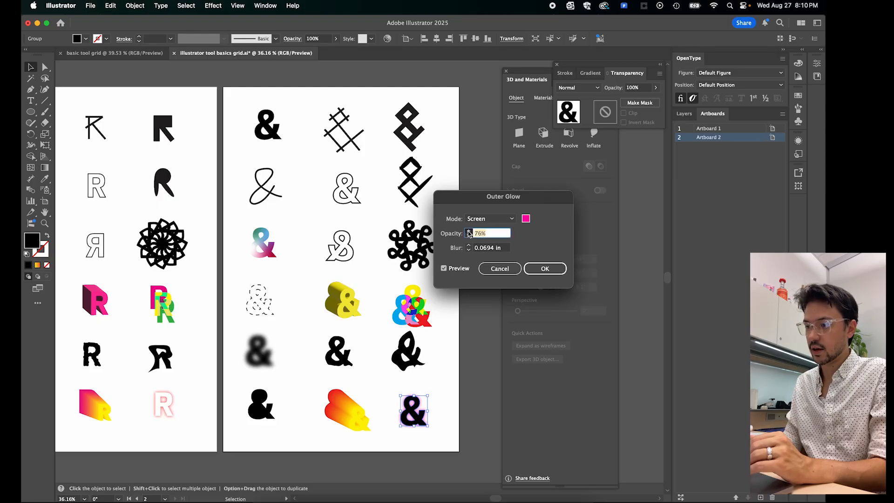
{"action": "left_click", "coordinate": [469, 231]}
{"action": "left_click", "coordinate": [469, 231]}
{"action": "left_click", "coordinate": [469, 231]}
{"action": "left_click", "coordinate": [469, 246]}
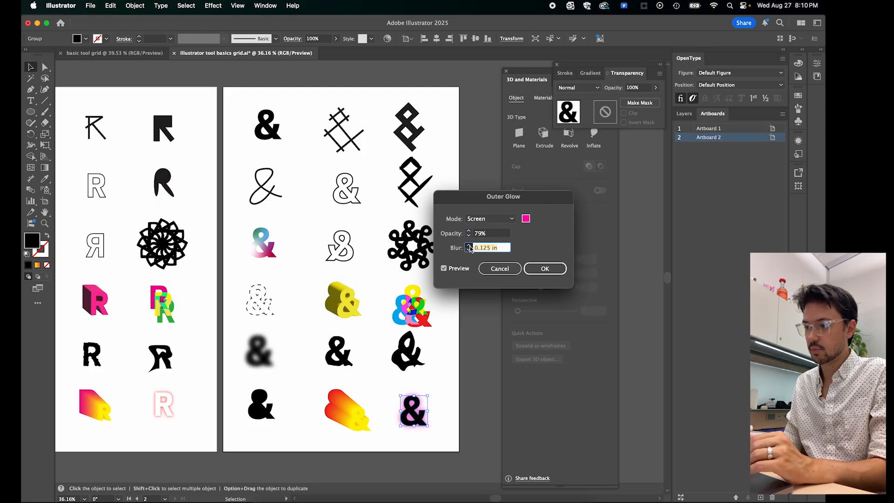
{"action": "left_click", "coordinate": [470, 250]}
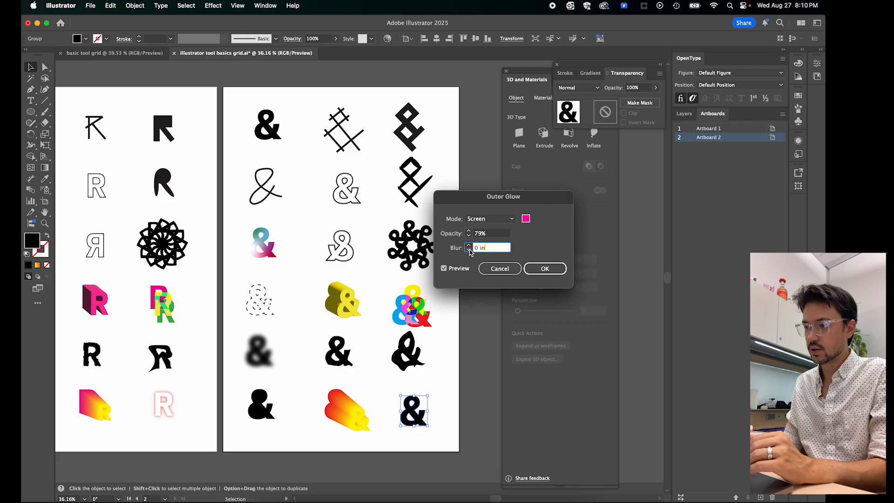
{"action": "left_click", "coordinate": [469, 246]}
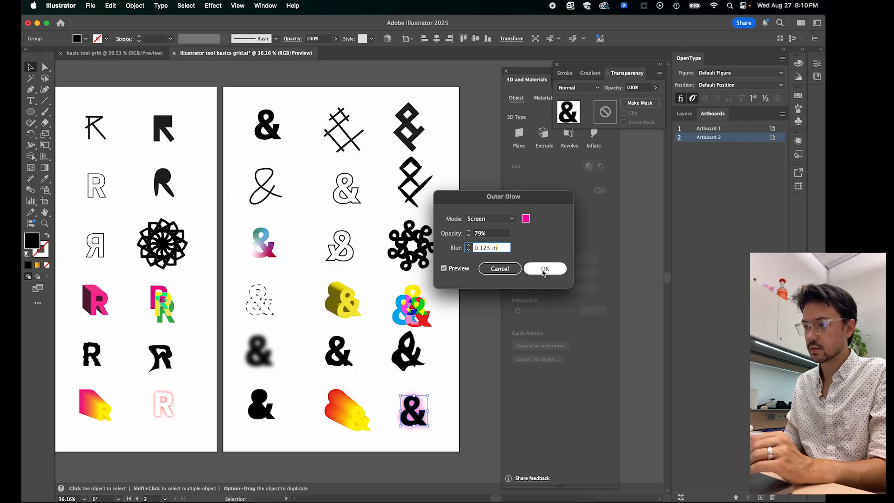
{"action": "left_click", "coordinate": [543, 272]}
{"action": "left_click", "coordinate": [450, 387]}
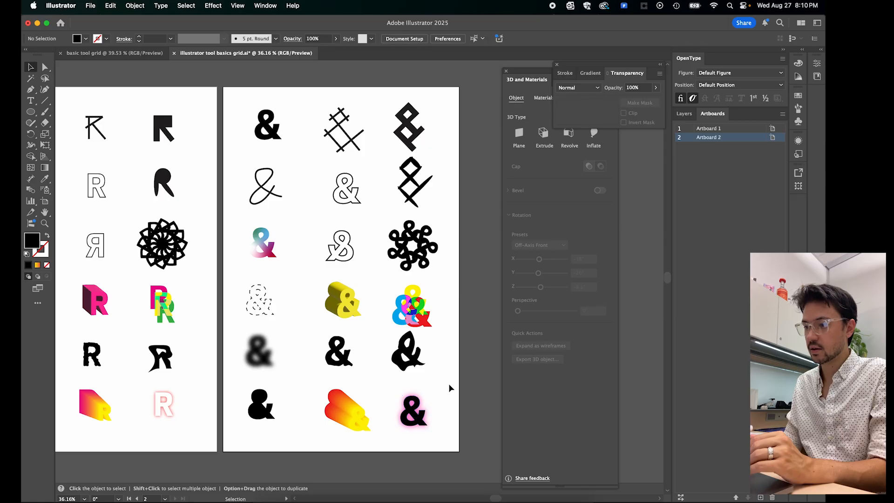
- Change the fill of the outer-glow ampersand in the sixth row to white and deselect it
{"action": "scroll", "coordinate": [421, 424], "scroll_direction": "up", "scroll_amount": 5}
{"action": "scroll", "coordinate": [414, 414], "scroll_direction": "down", "scroll_amount": 2}
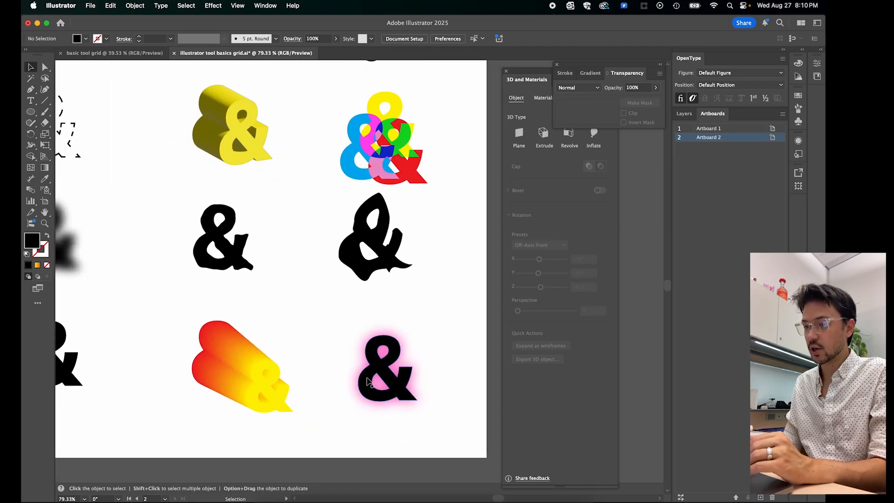
{"action": "scroll", "coordinate": [368, 382], "scroll_direction": "down", "scroll_amount": 5}
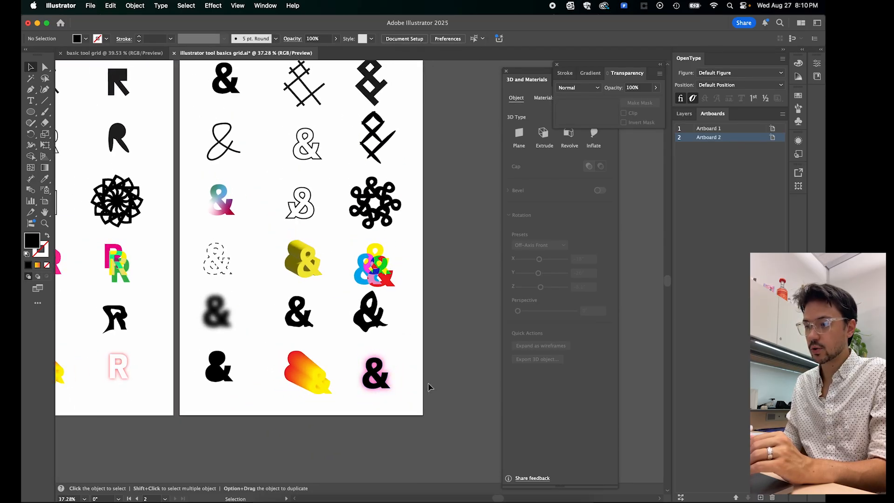
{"action": "scroll", "coordinate": [397, 382], "scroll_direction": "up", "scroll_amount": 2}
{"action": "scroll", "coordinate": [396, 383], "scroll_direction": "up", "scroll_amount": 2}
{"action": "left_click", "coordinate": [368, 377]}
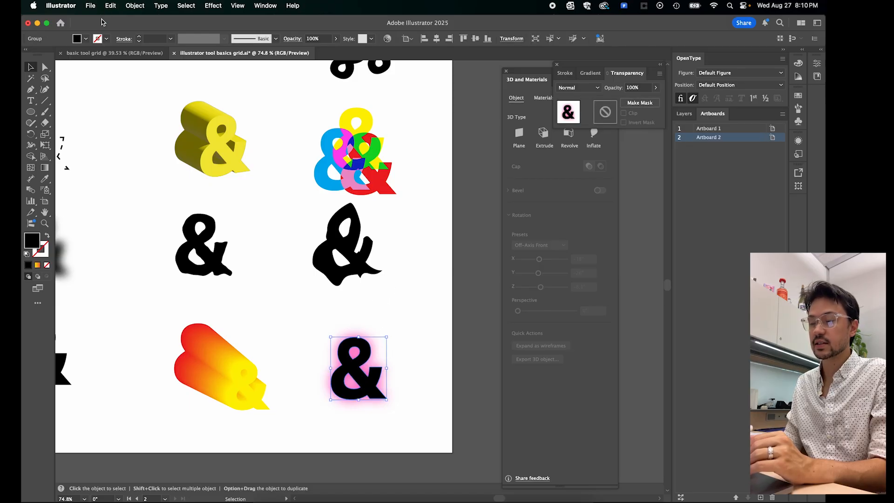
{"action": "left_click", "coordinate": [86, 39]}
{"action": "left_click", "coordinate": [41, 73]}
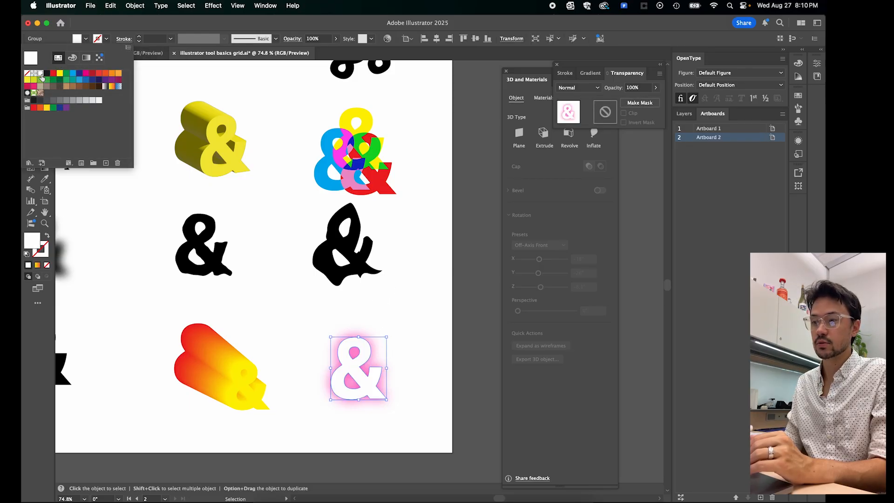
{"action": "left_click", "coordinate": [438, 310]}
{"action": "left_click", "coordinate": [421, 334]}
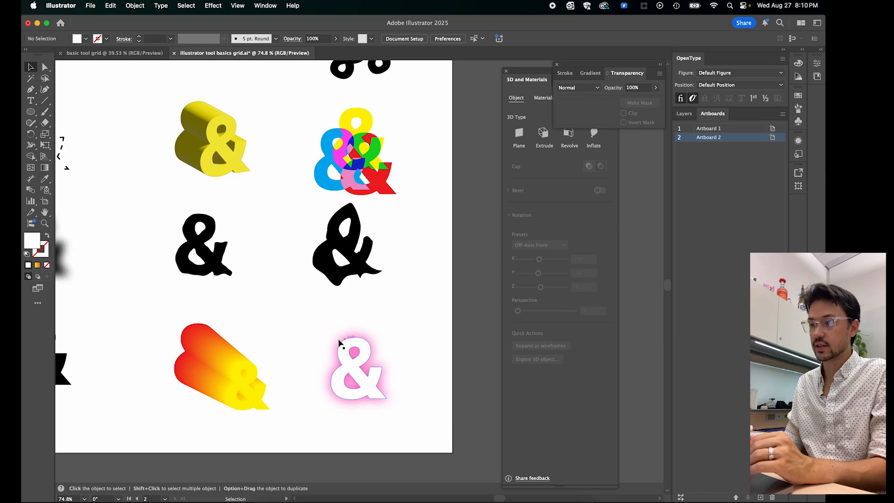
- Save the finished two-artboard document under its existing file name
{"action": "scroll", "coordinate": [412, 387], "scroll_direction": "down", "scroll_amount": 5}
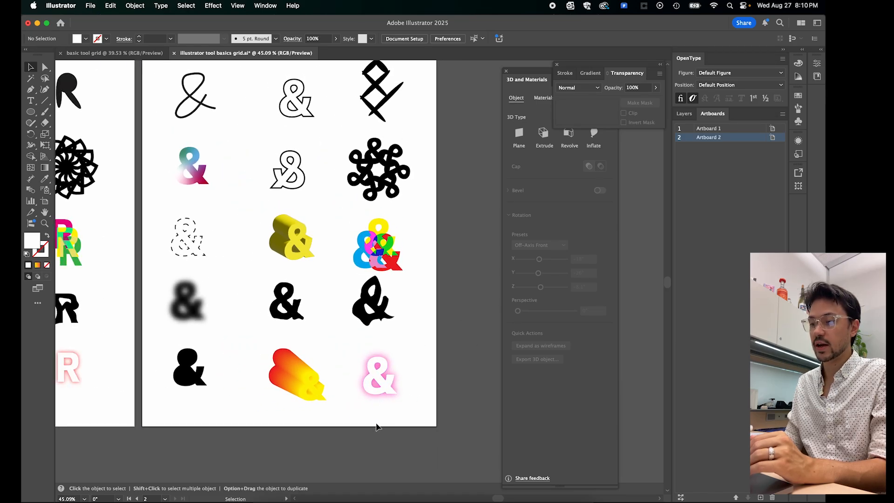
{"action": "scroll", "coordinate": [376, 425], "scroll_direction": "up", "scroll_amount": 3}
{"action": "scroll", "coordinate": [376, 425], "scroll_direction": "down", "scroll_amount": 3}
{"action": "scroll", "coordinate": [379, 391], "scroll_direction": "down", "scroll_amount": 4}
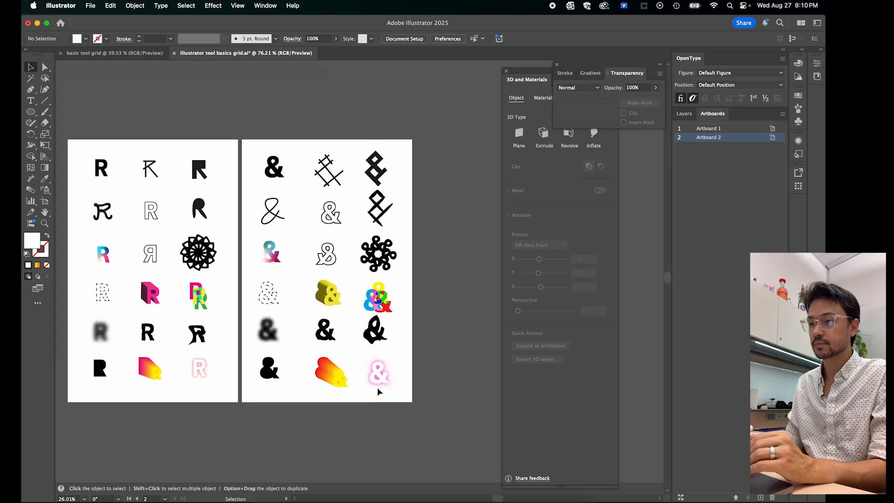
{"action": "scroll", "coordinate": [379, 392], "scroll_direction": "up", "scroll_amount": 2}
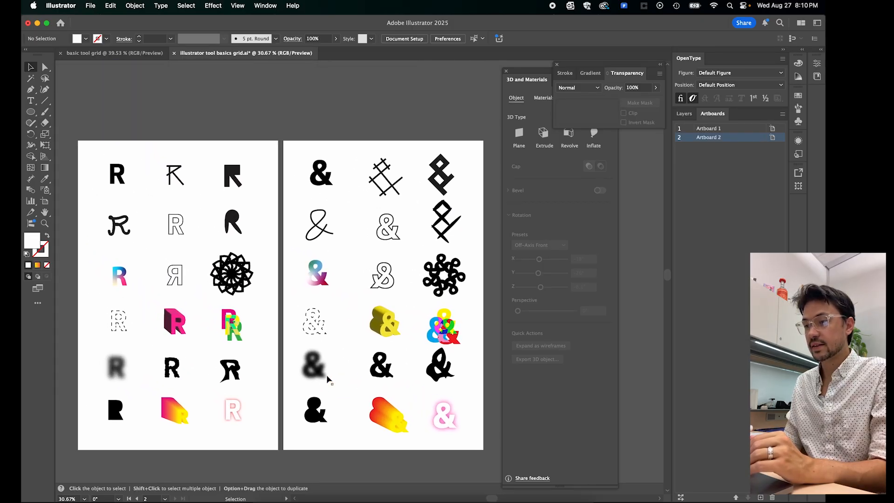
{"action": "scroll", "coordinate": [405, 379], "scroll_direction": "right", "scroll_amount": 2}
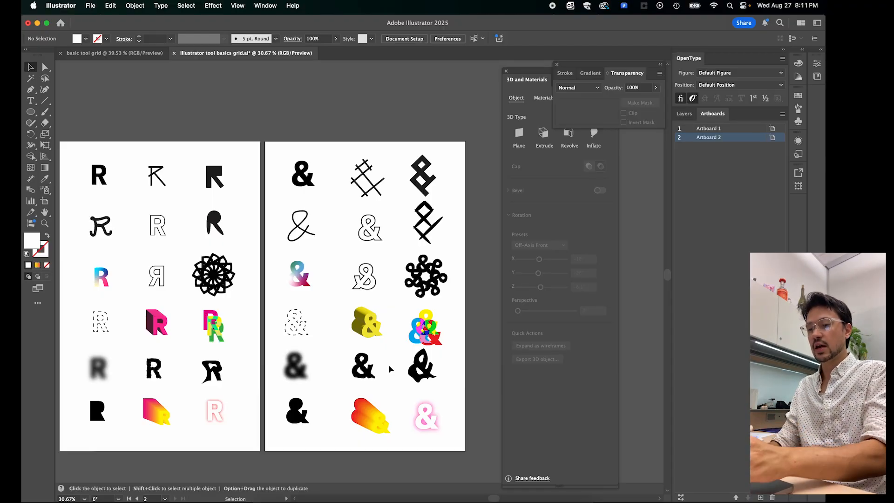
{"action": "left_click", "coordinate": [90, 5]}
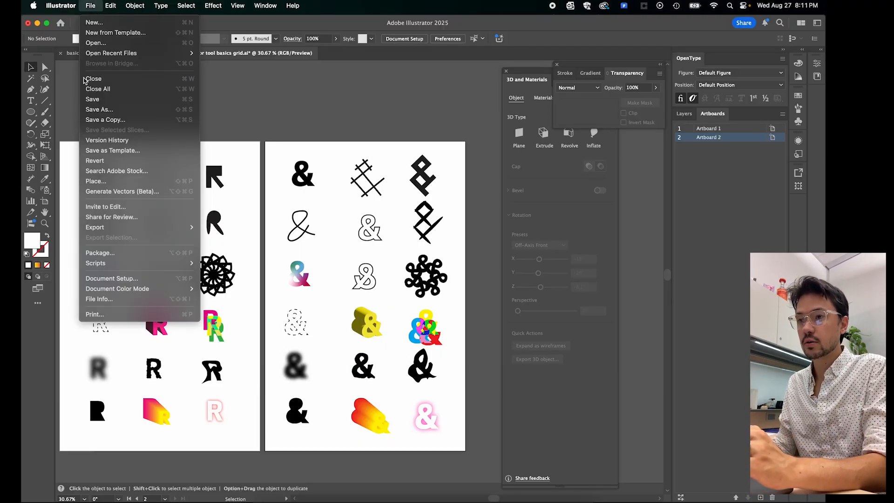
{"action": "left_click", "coordinate": [91, 100]}
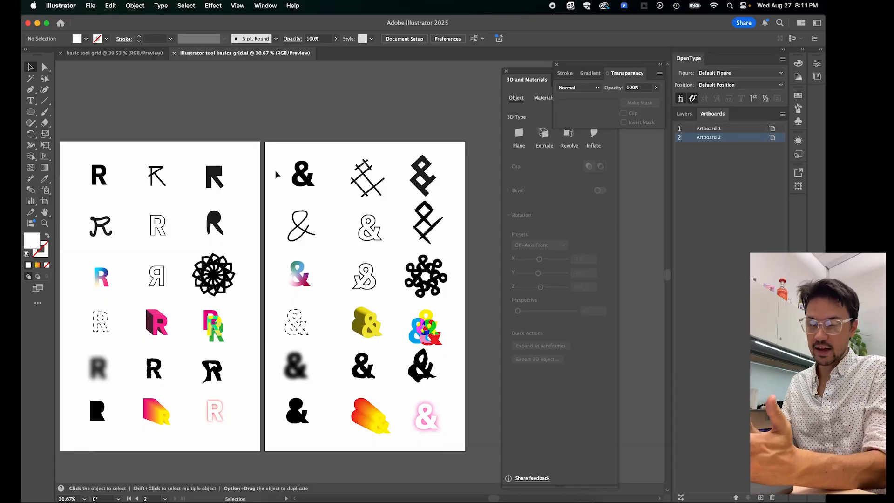
{"action": "left_click", "coordinate": [90, 7]}
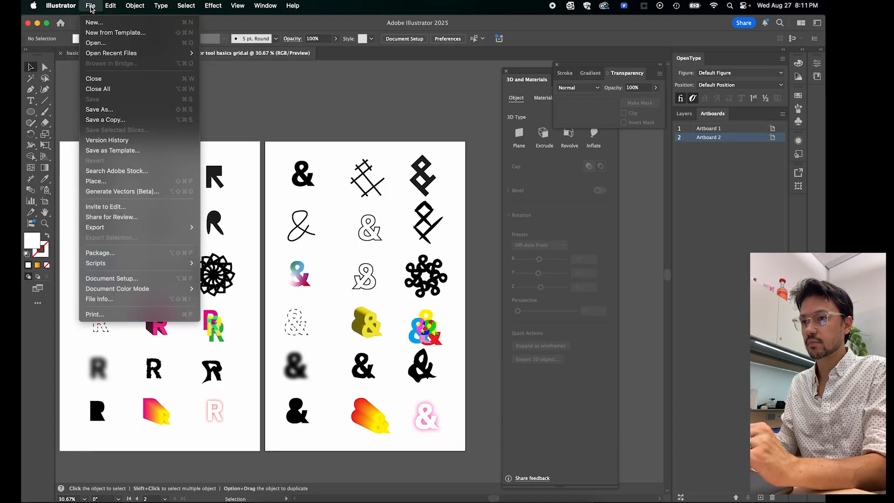
{"action": "left_click", "coordinate": [106, 111]}
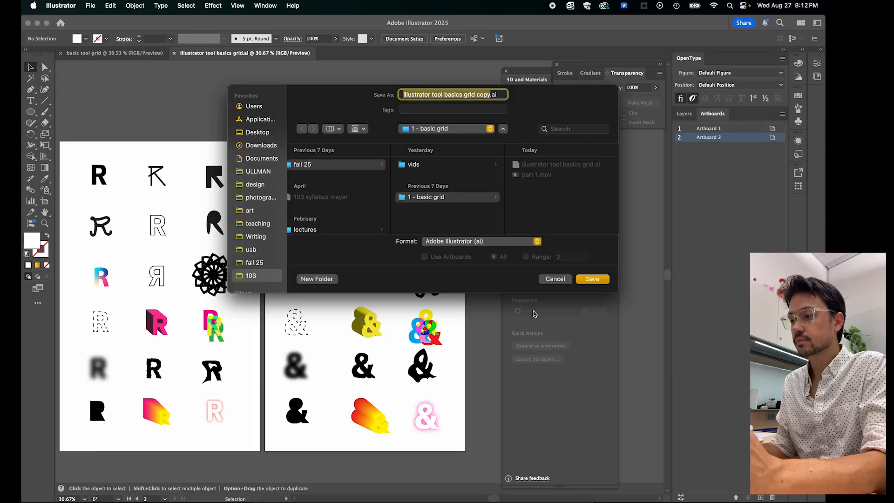
{"action": "left_click", "coordinate": [555, 278]}
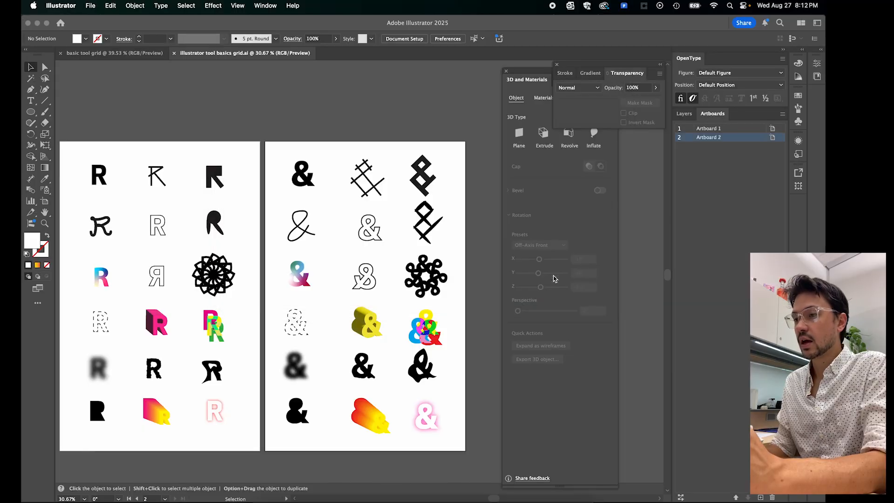
- Start saving a copy as Adobe PDF named "illustrator tool basics grid copy" with all artboards in the "1 - basic grid" folder
{"action": "left_click", "coordinate": [95, 8]}
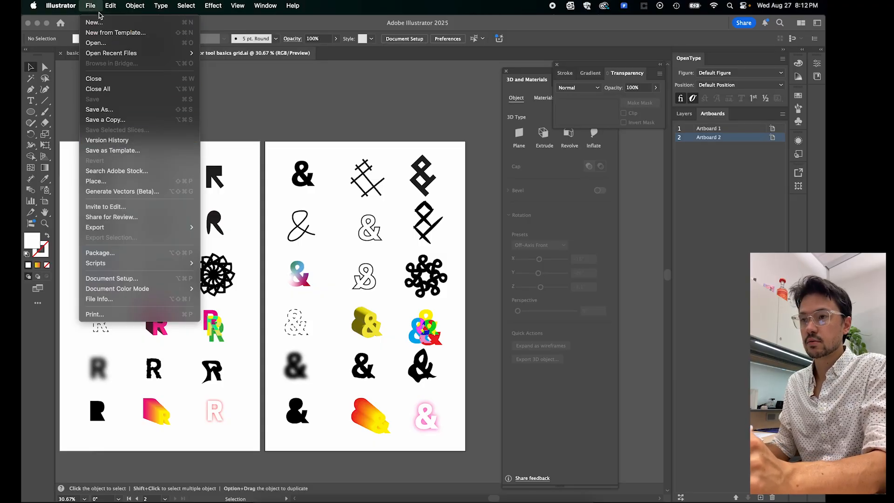
{"action": "left_click", "coordinate": [105, 121]}
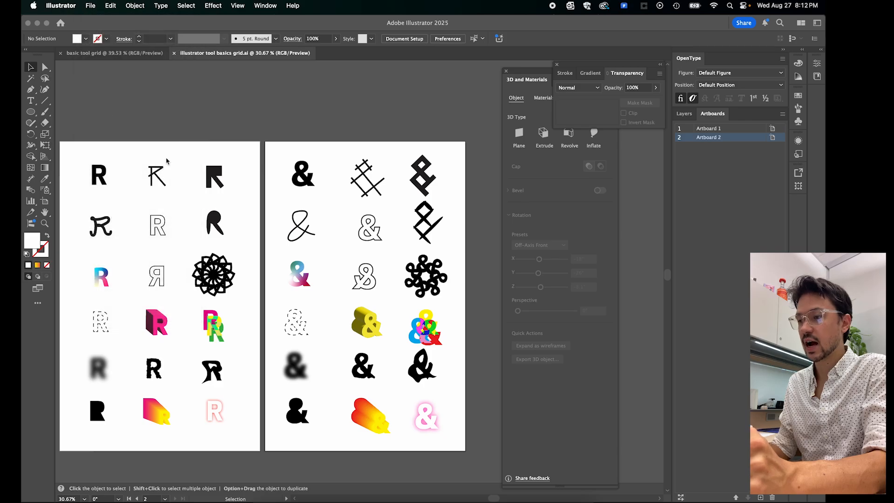
{"action": "left_click", "coordinate": [436, 242]}
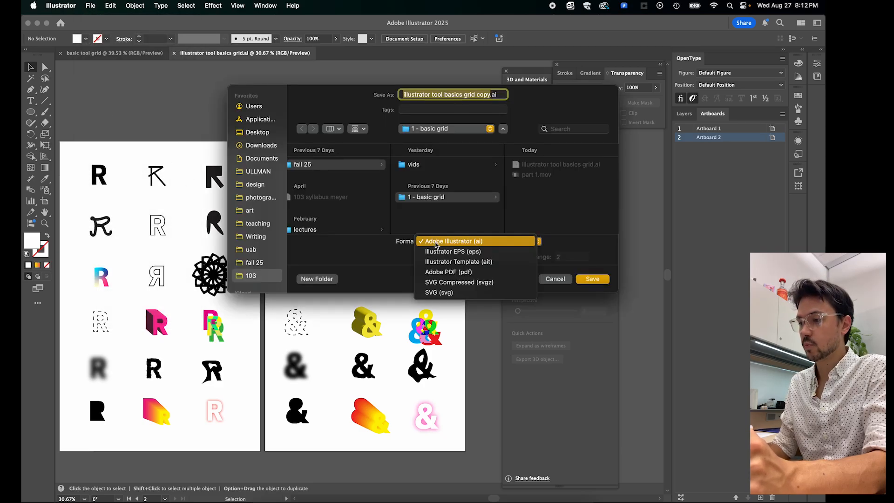
{"action": "left_click", "coordinate": [445, 272]}
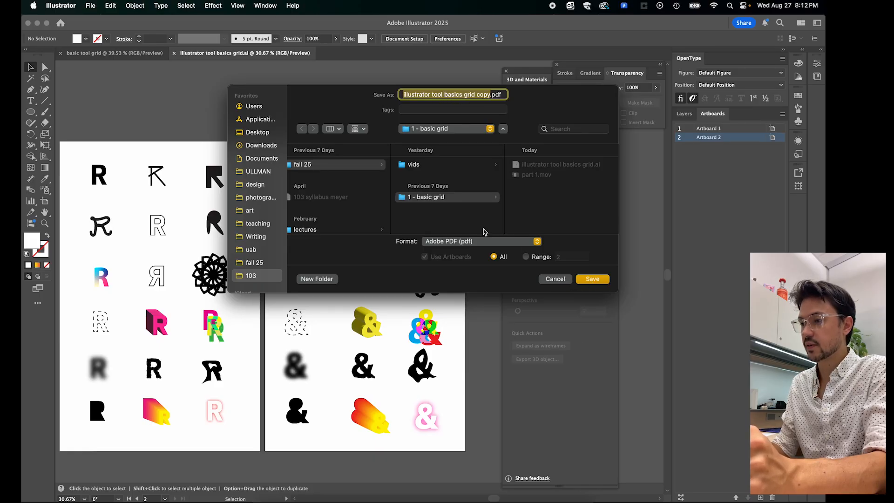
{"action": "left_click", "coordinate": [256, 264]}
{"action": "left_click", "coordinate": [327, 165]}
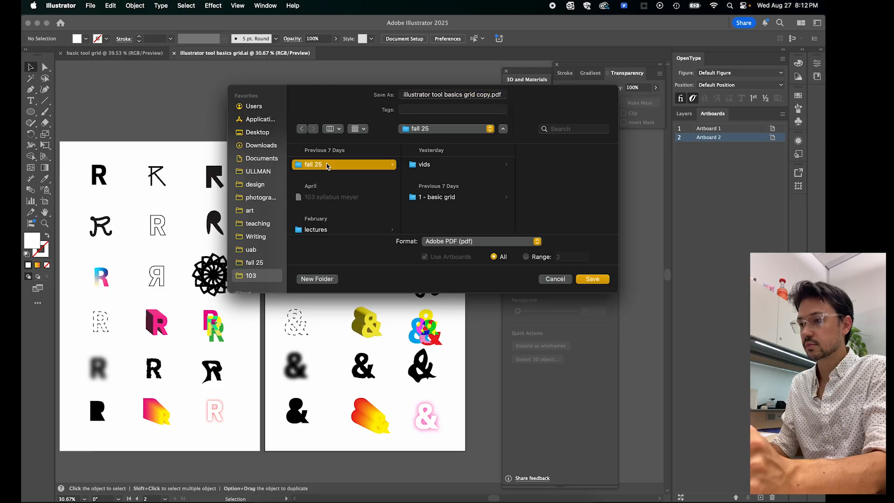
{"action": "left_click", "coordinate": [457, 199]}
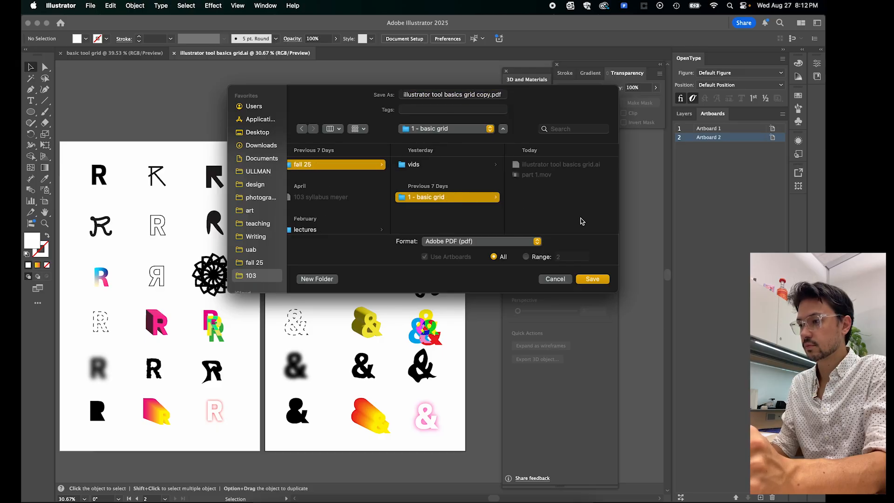
{"action": "left_click", "coordinate": [592, 280]}
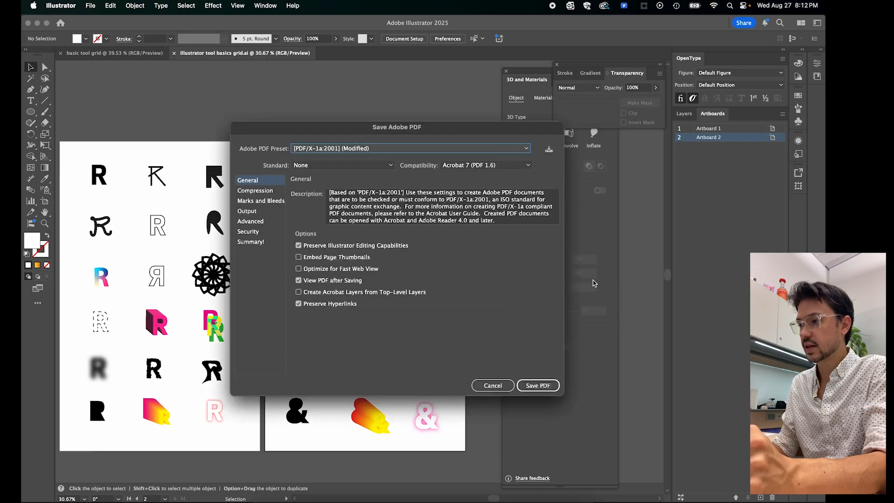
- Choose the [Illustrator Default] PDF preset and save the PDF
{"action": "left_click", "coordinate": [384, 149]}
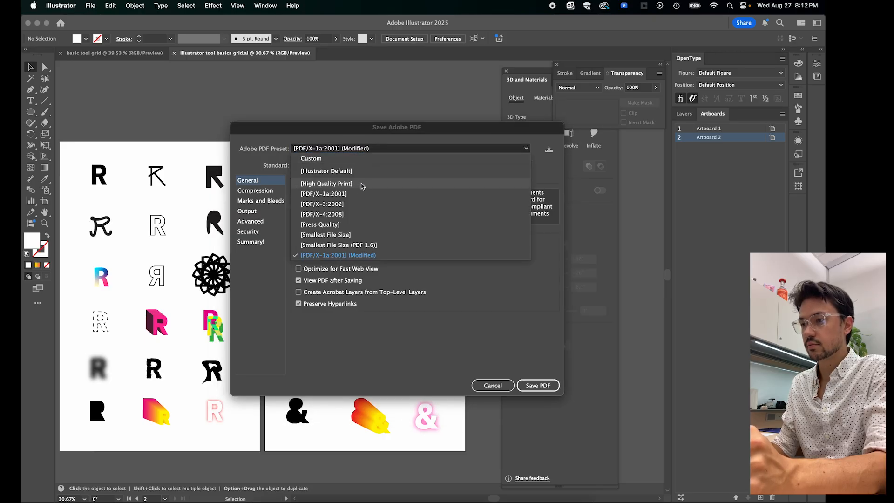
{"action": "left_click", "coordinate": [357, 173]}
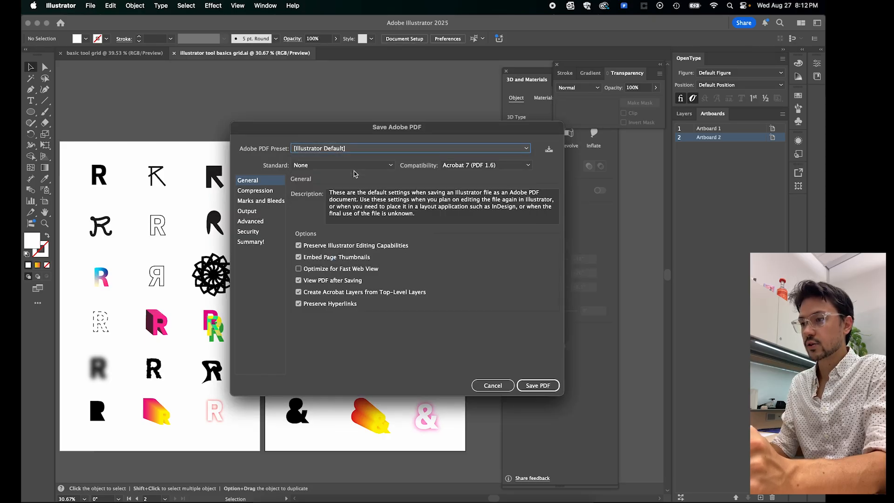
{"action": "left_click", "coordinate": [535, 387]}
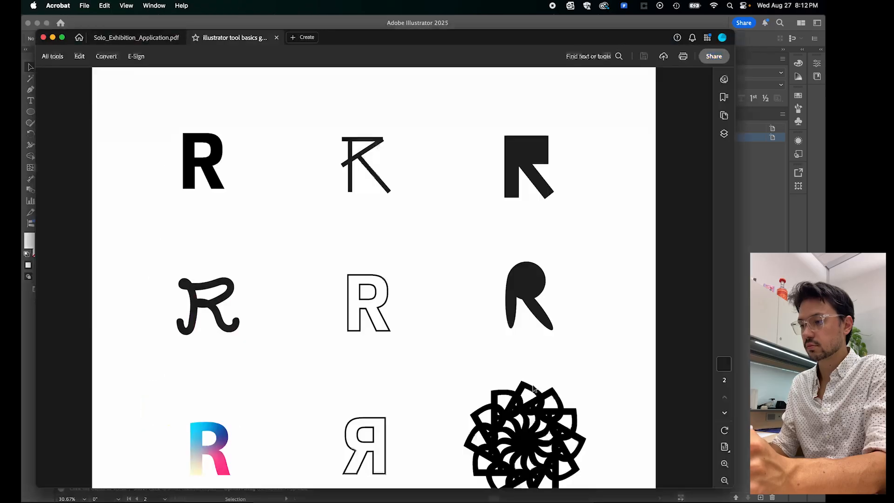
- Look over the saved PDF's first page in Acrobat, then minimise its window and return to Illustrator
{"action": "scroll", "coordinate": [329, 233], "scroll_direction": "down", "scroll_amount": 10}
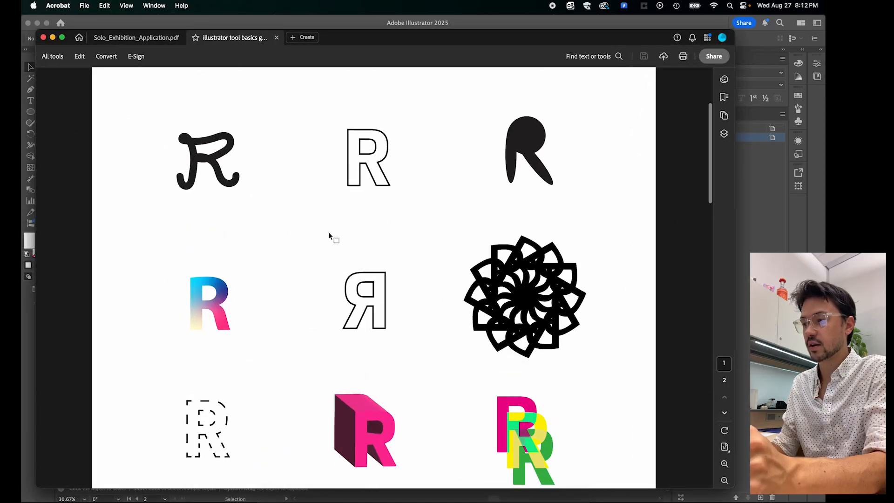
{"action": "scroll", "coordinate": [329, 231], "scroll_direction": "up", "scroll_amount": 15}
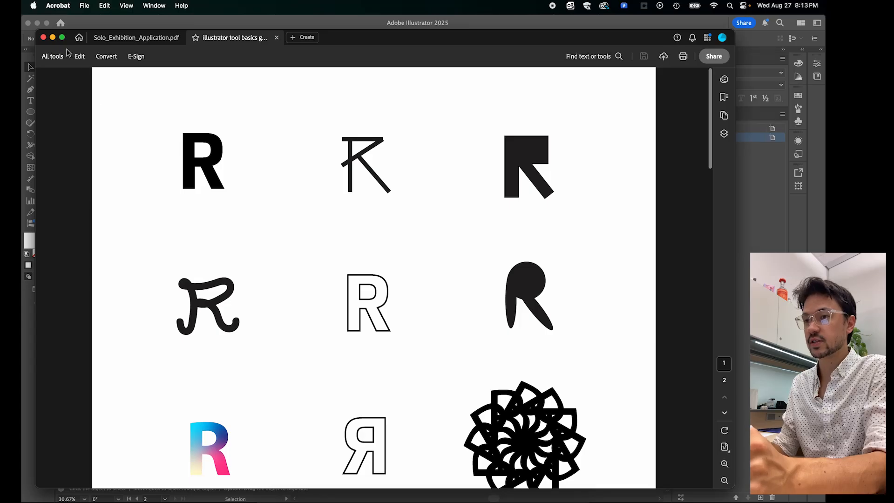
{"action": "left_click", "coordinate": [52, 38]}
{"action": "left_click", "coordinate": [360, 171]}
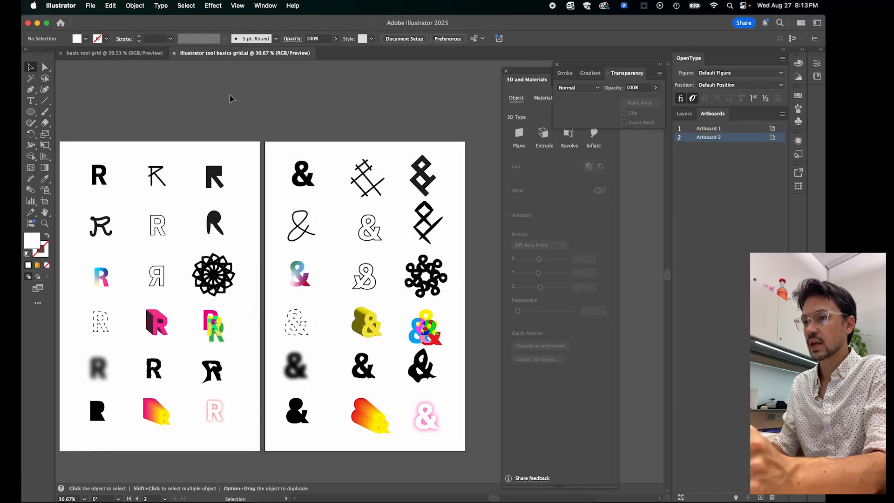
{"action": "scroll", "coordinate": [263, 121], "scroll_direction": "down", "scroll_amount": 3}
{"action": "scroll", "coordinate": [263, 121], "scroll_direction": "right", "scroll_amount": 2}
{"action": "scroll", "coordinate": [263, 119], "scroll_direction": "up", "scroll_amount": 2}
{"action": "scroll", "coordinate": [263, 120], "scroll_direction": "left", "scroll_amount": 3}
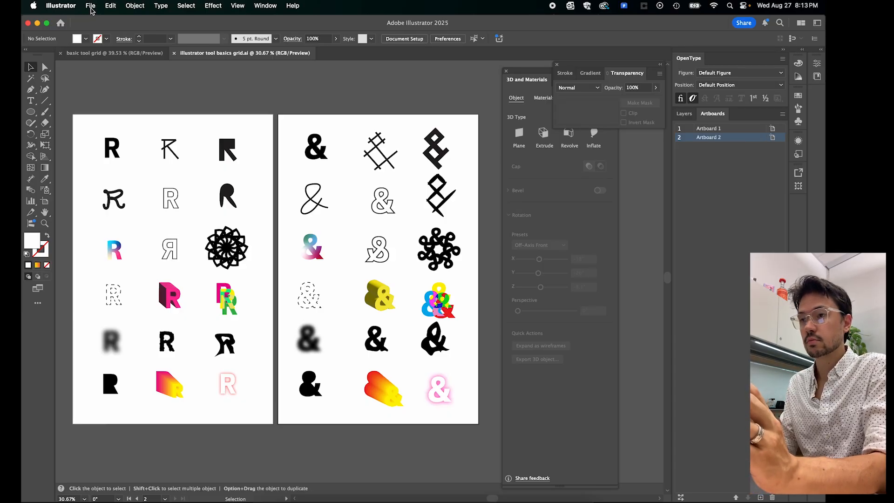
- Start exporting the document as the JPEG "illustrator tool basics grid.jpg" in the "1 - basic grid" folder, without using artboards
{"action": "left_click", "coordinate": [91, 6]}
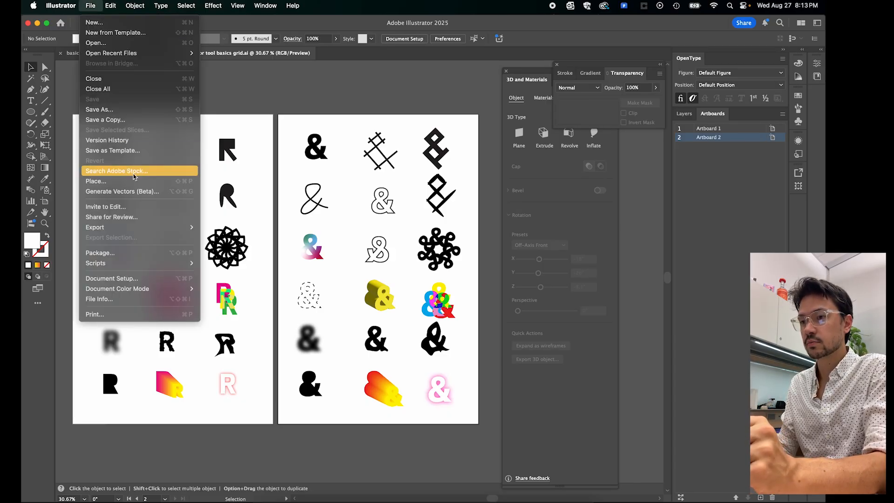
{"action": "mouse_move", "coordinate": [131, 231]}
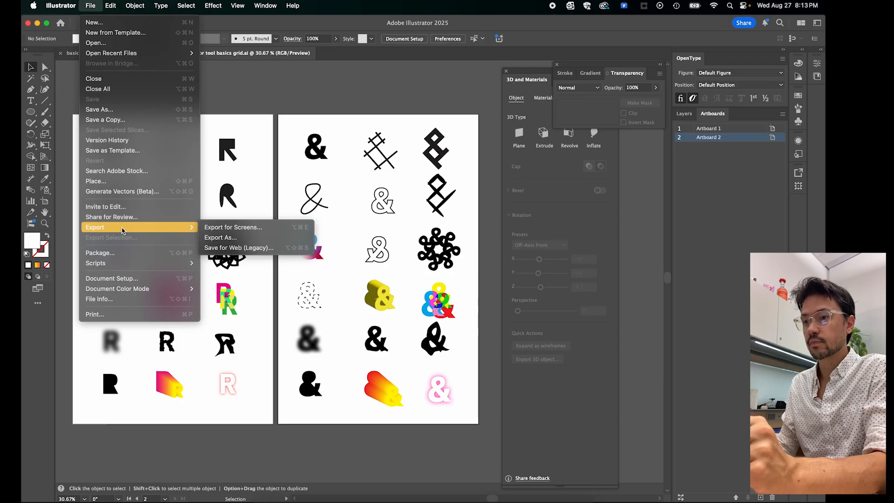
{"action": "left_click", "coordinate": [221, 237]}
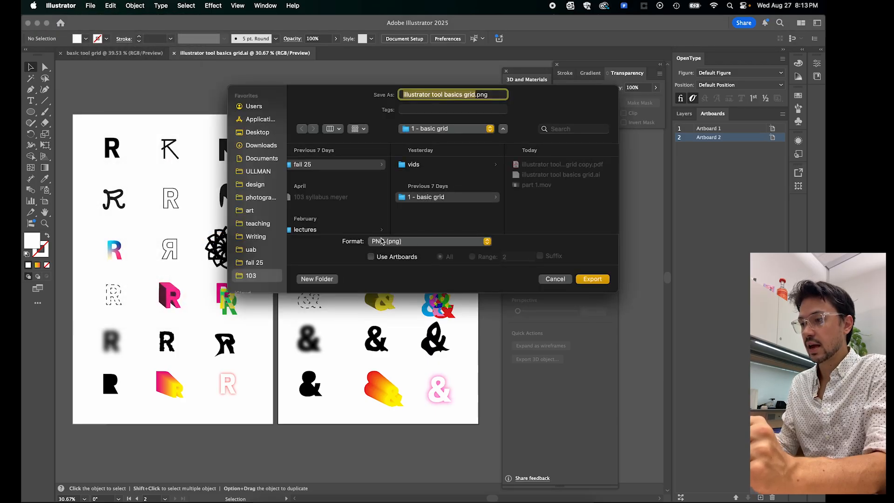
{"action": "left_click", "coordinate": [383, 241]}
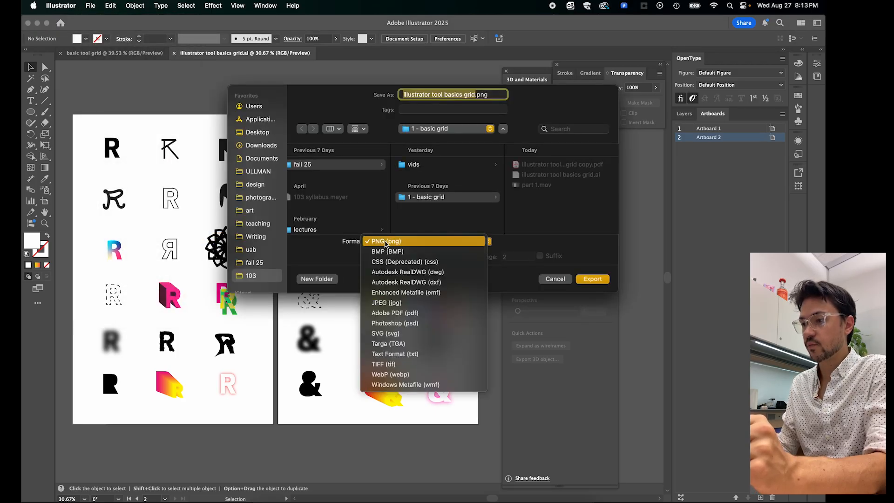
{"action": "left_click", "coordinate": [387, 303]}
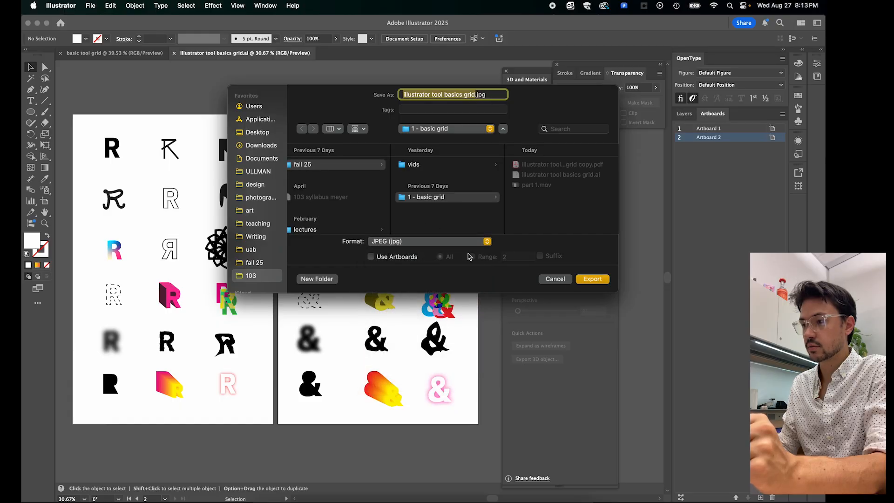
{"action": "left_click", "coordinate": [592, 279]}
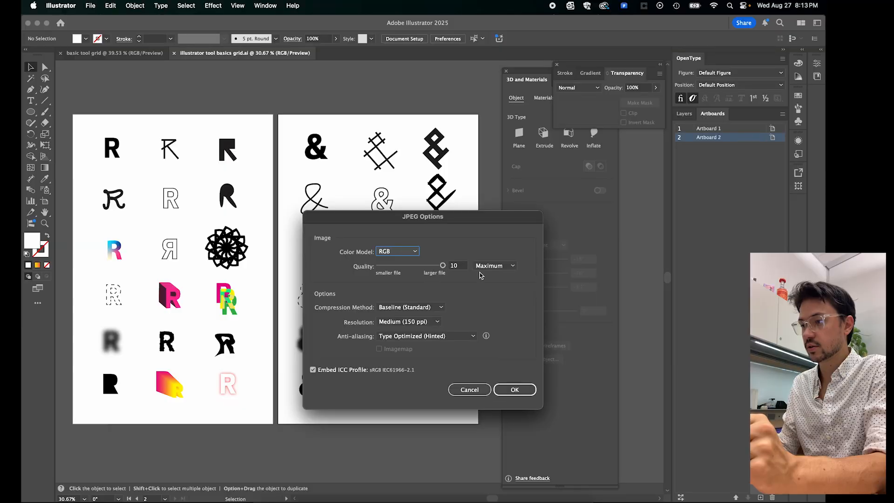
- Set the JPEG resolution to Screen (72 ppi) and complete the export
{"action": "left_click", "coordinate": [404, 322]}
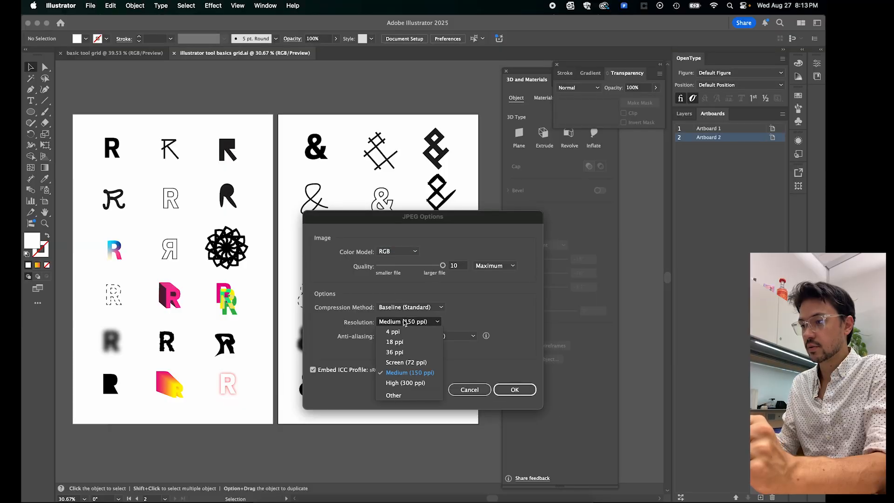
{"action": "left_click", "coordinate": [406, 362]}
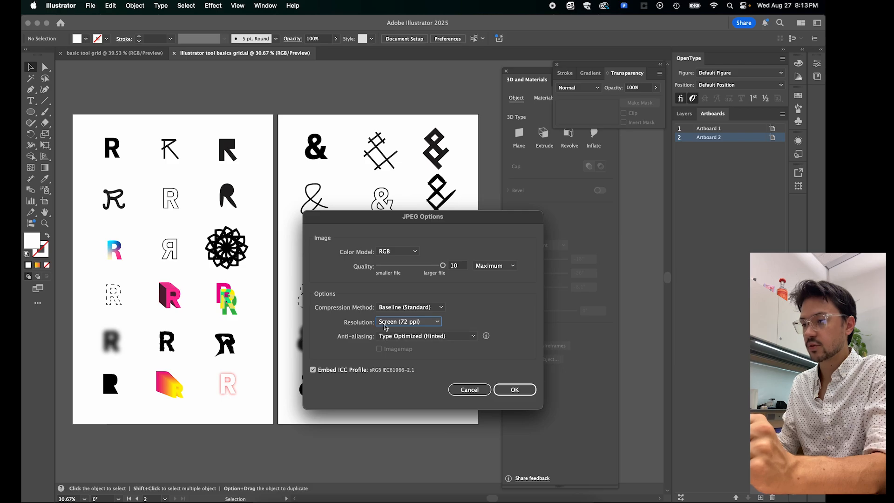
{"action": "left_click", "coordinate": [521, 397]}
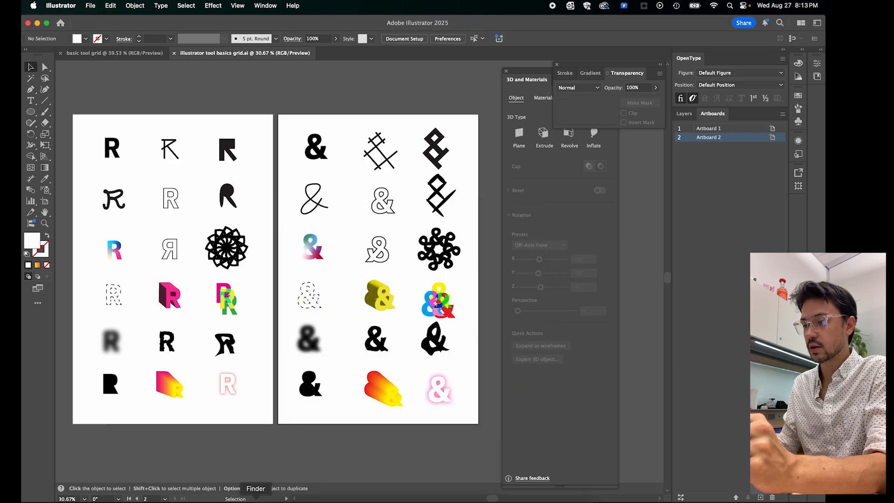
- Switch to Finder, preview "illustrator tool basics grid.jpg" in the "fall 25" folder's "1 - basic grid" subfolder, and return to Illustrator
{"action": "left_click", "coordinate": [256, 501]}
{"action": "left_click", "coordinate": [368, 365]}
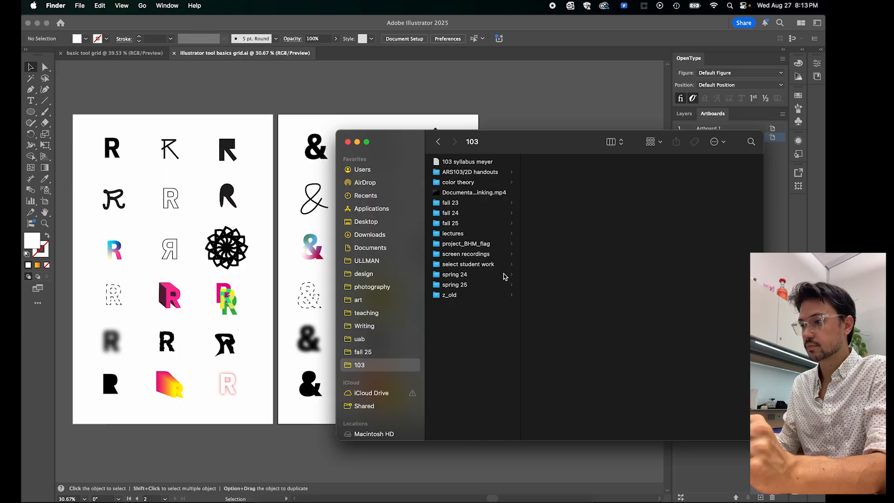
{"action": "left_click", "coordinate": [460, 223]}
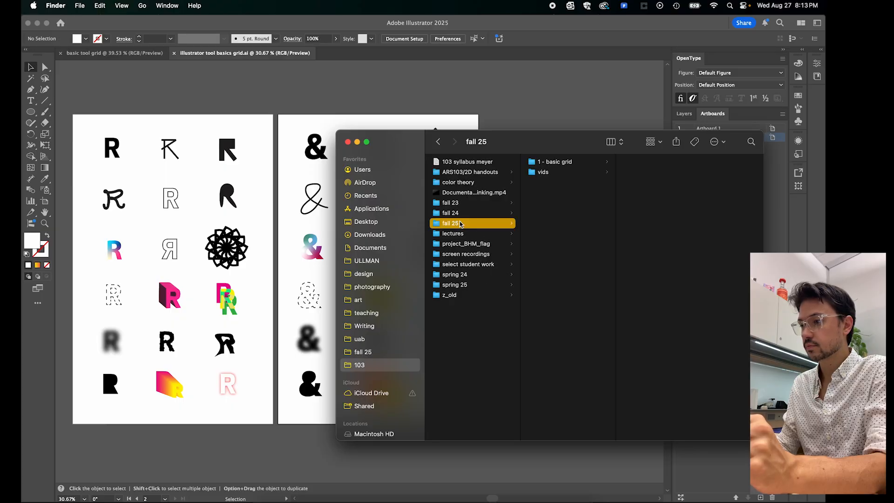
{"action": "left_click", "coordinate": [554, 163]}
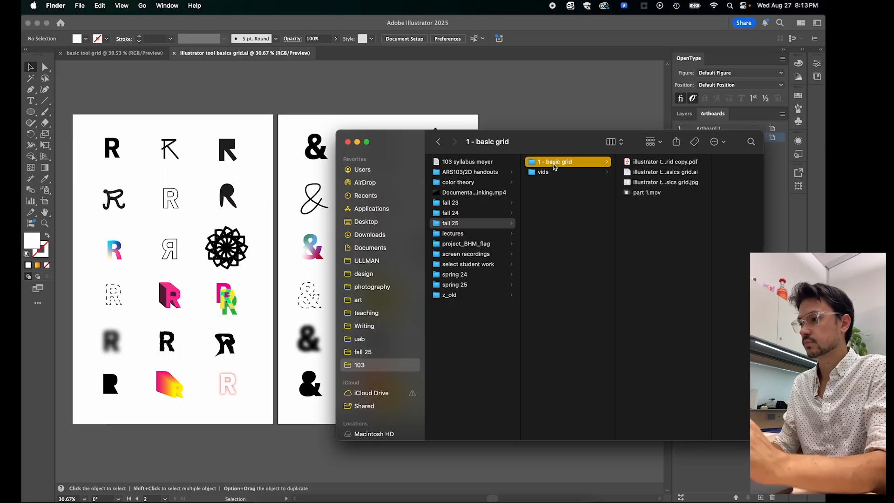
{"action": "left_click", "coordinate": [682, 184]}
{"action": "key", "text": "space"}
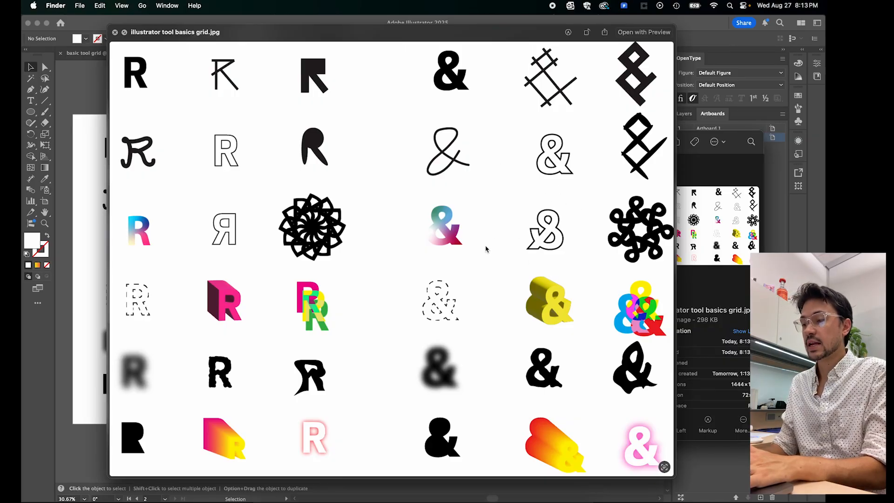
{"action": "key", "text": "space"}
{"action": "left_click", "coordinate": [469, 66]}
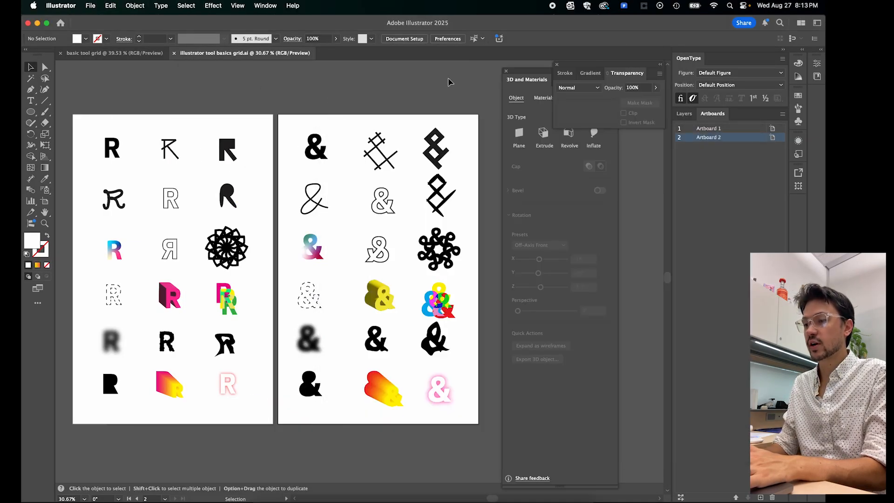
- Export all artboards as separate JPEGs under the same file name, allowing replacement and keeping the Screen (72 ppi) resolution
{"action": "left_click", "coordinate": [91, 6]}
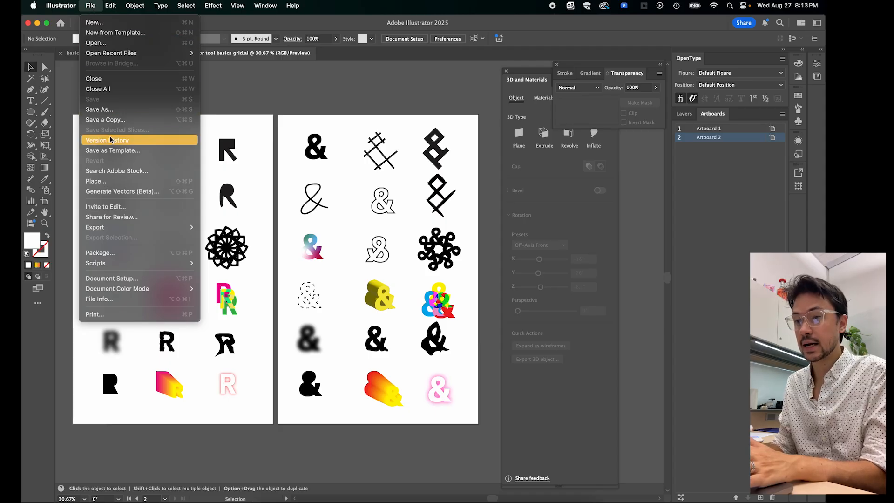
{"action": "mouse_move", "coordinate": [186, 230]}
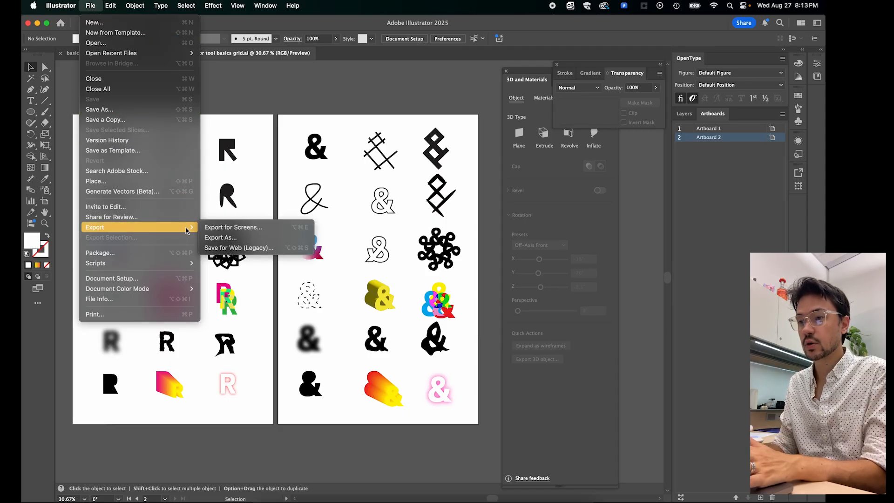
{"action": "left_click", "coordinate": [229, 237]}
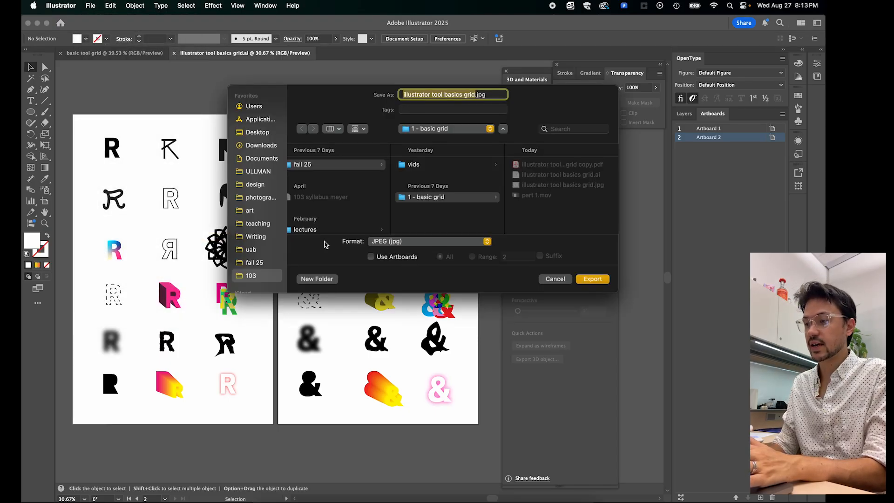
{"action": "left_click", "coordinate": [371, 257]}
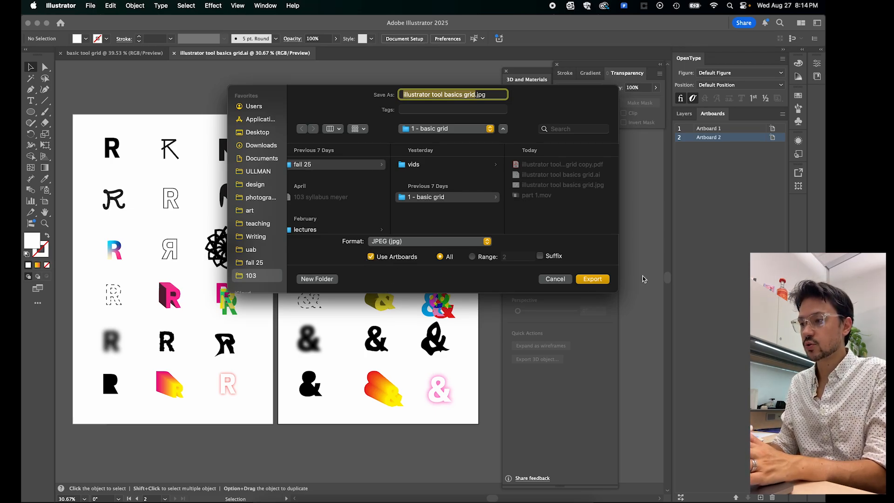
{"action": "left_click", "coordinate": [591, 280]}
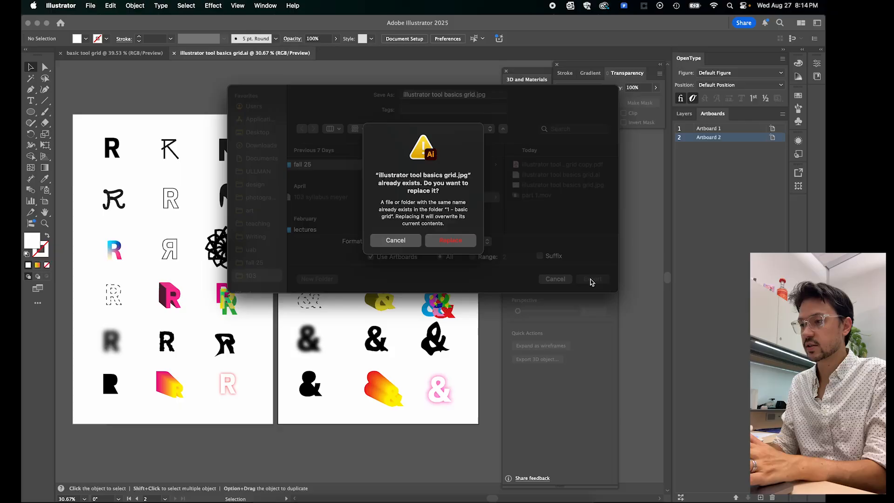
{"action": "left_click", "coordinate": [461, 244]}
{"action": "left_click", "coordinate": [515, 389]}
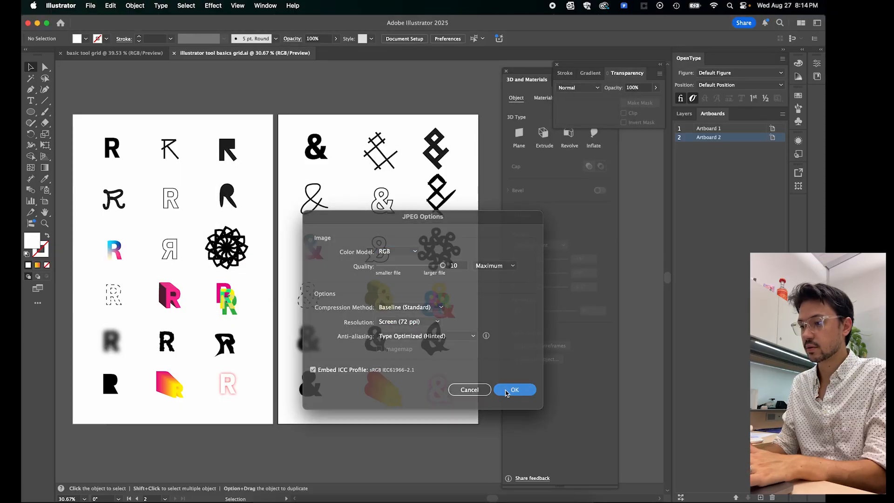
- Preview the per-artboard JPEGs ending in -01 and -02 in Finder, then close the preview and return to Illustrator
{"action": "left_click", "coordinate": [256, 499]}
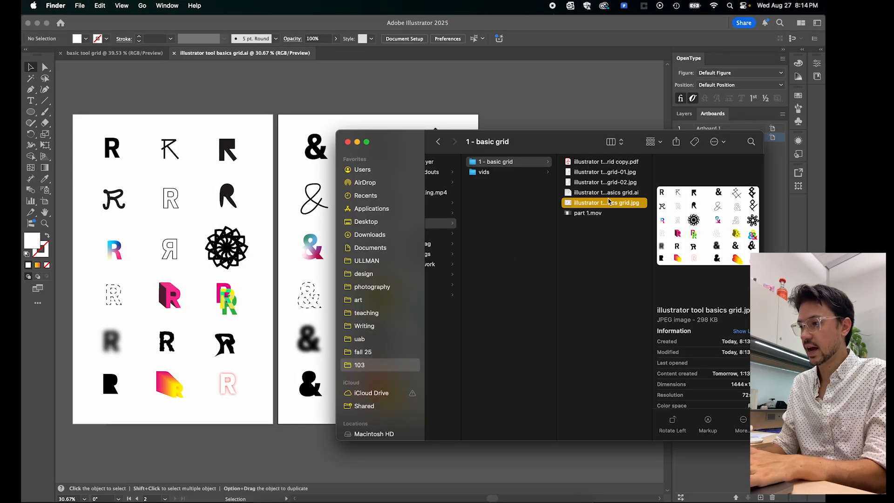
{"action": "left_click", "coordinate": [619, 173]}
{"action": "key", "text": "Down"}
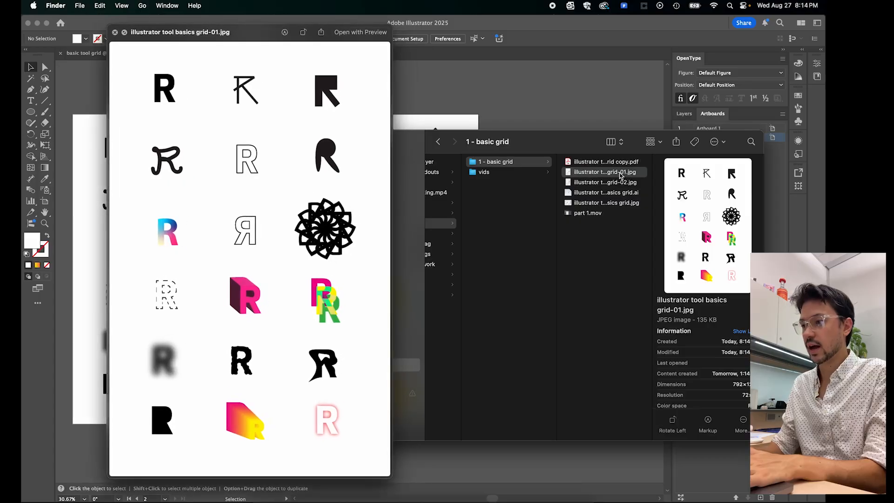
{"action": "key", "text": "Up"}
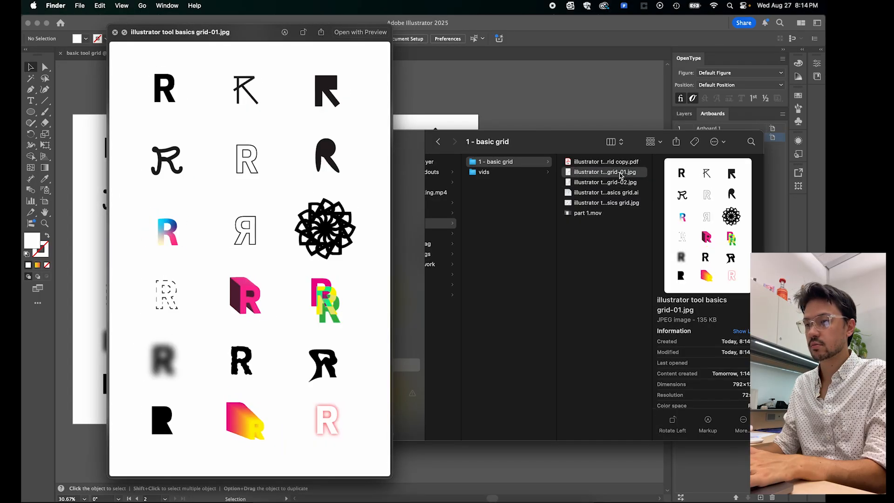
{"action": "key", "text": "Down"}
{"action": "key", "text": "Up"}
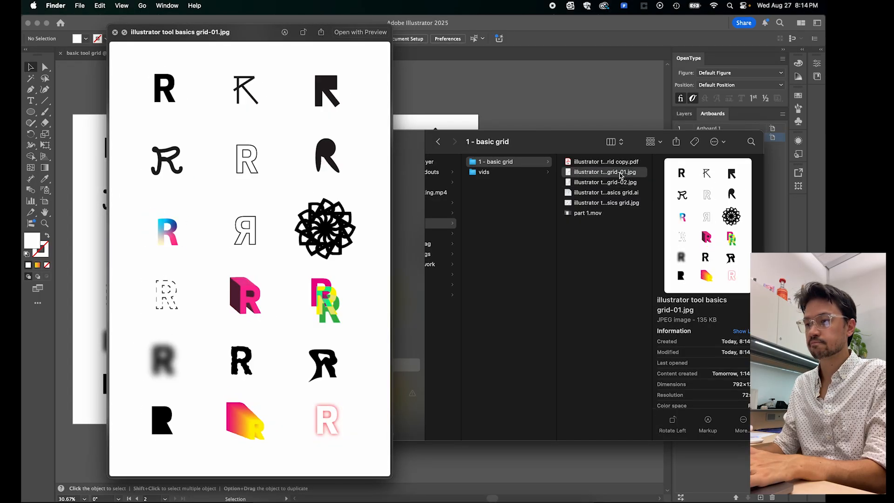
{"action": "key", "text": "space"}
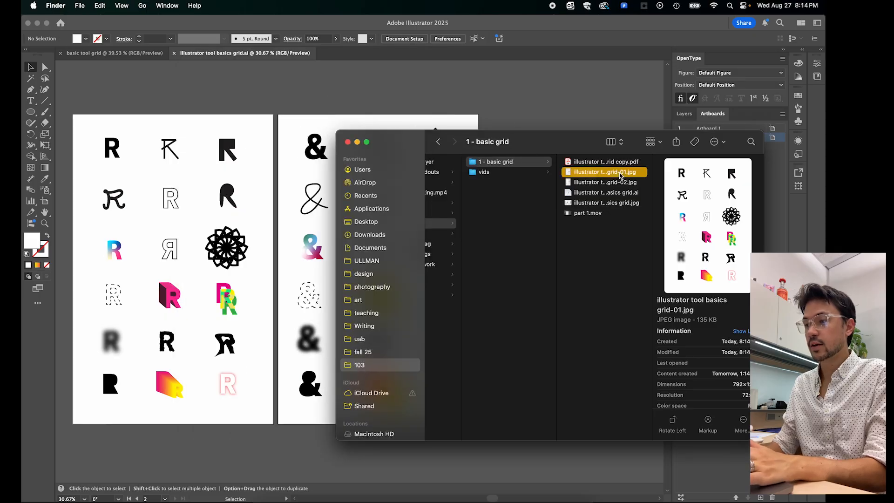
{"action": "left_click", "coordinate": [519, 100]}
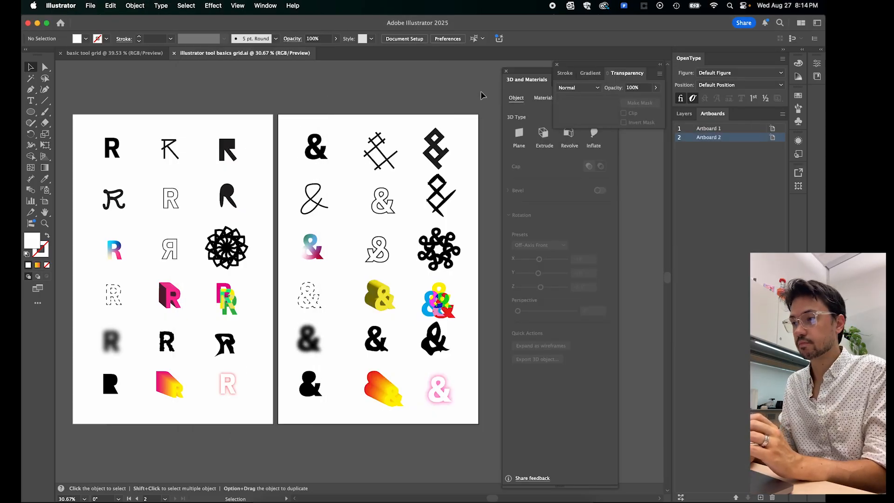